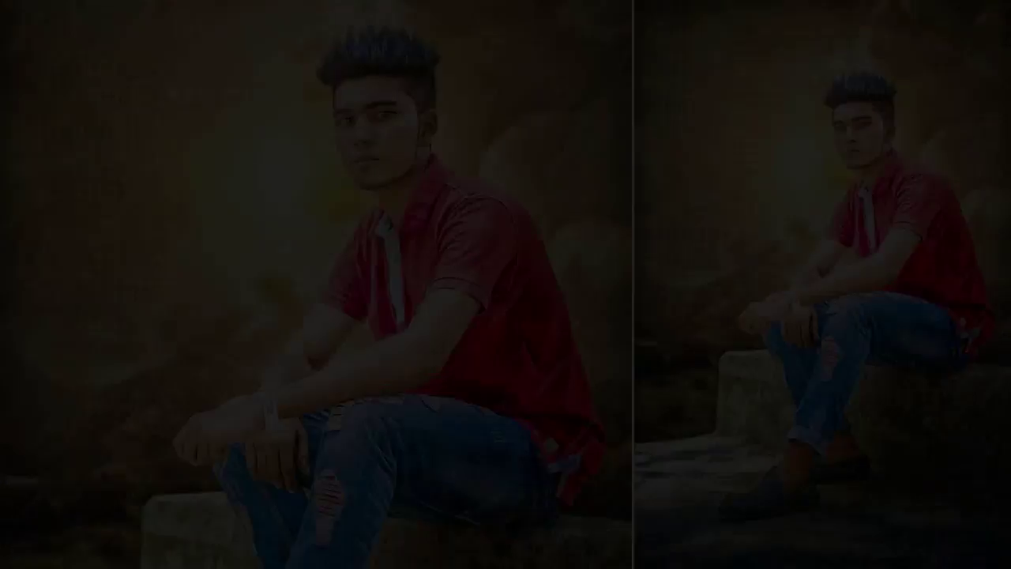
- Spot-heal the pebbles and dark specks on the ground around the shoes
scroll(333, 462, up, 3)
scroll(332, 460, up, 3)
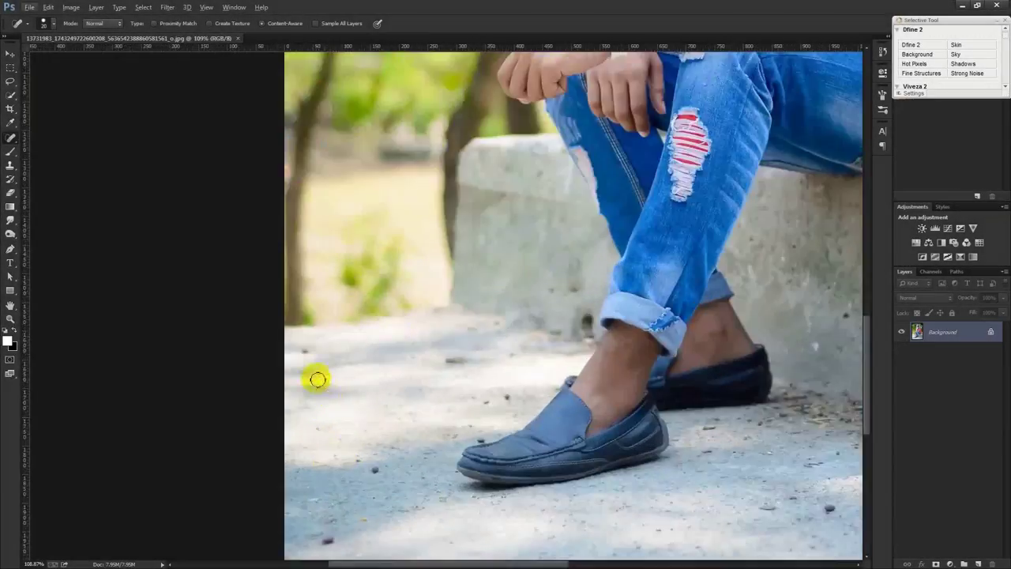
click(296, 368)
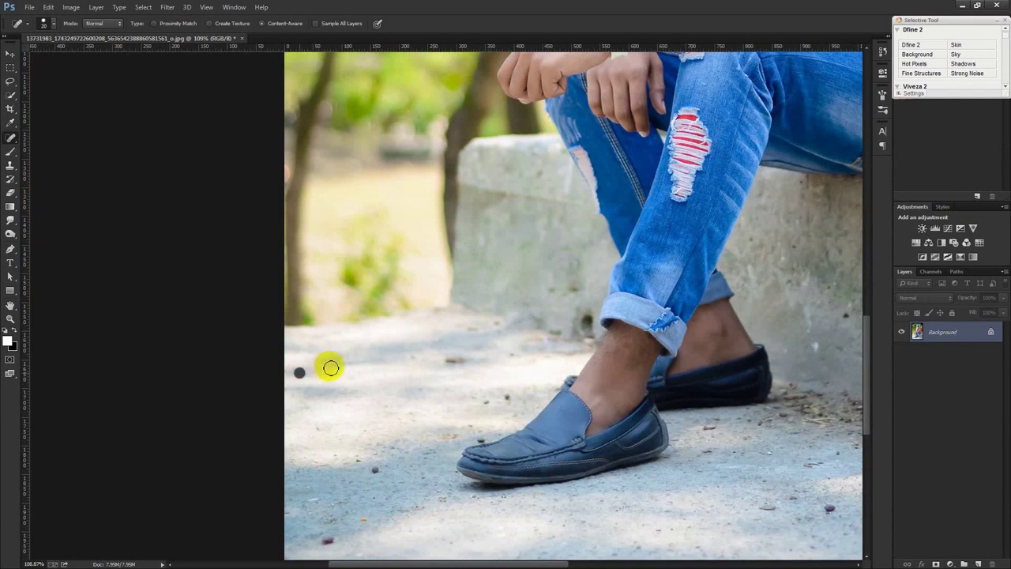
click(334, 502)
click(374, 467)
click(457, 360)
click(506, 396)
click(478, 437)
click(392, 507)
click(751, 506)
click(827, 507)
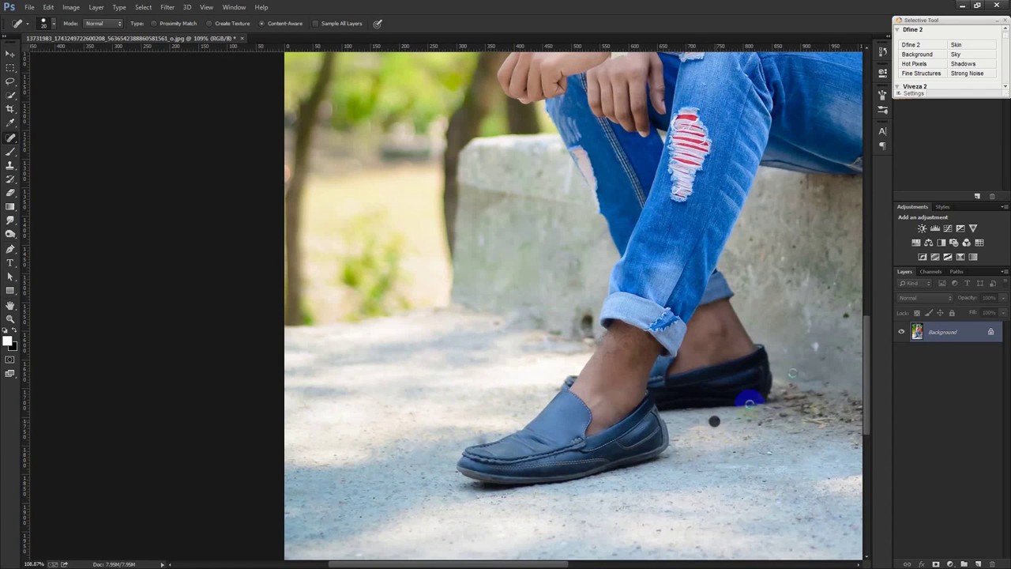
- Heal the remaining spot at the image's right edge
scroll(813, 345, right, 3)
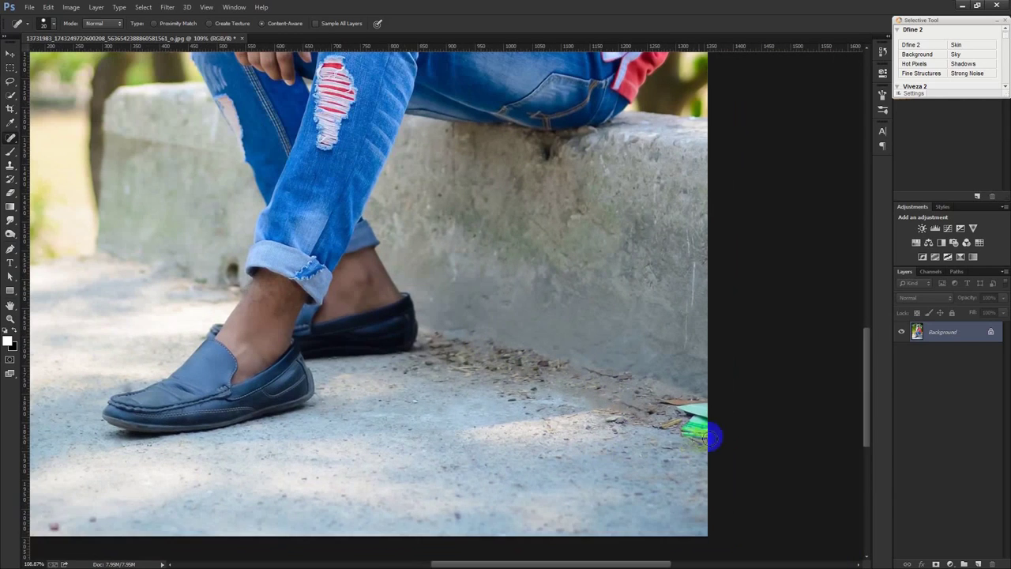
scroll(713, 429, right, 2)
scroll(713, 429, down, 1)
drag(693, 427, 685, 408)
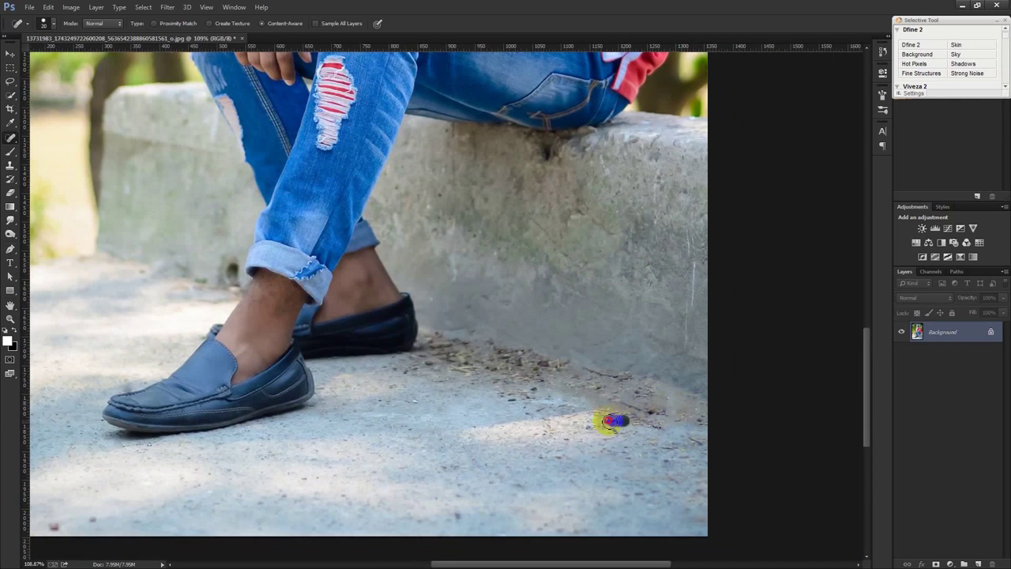
scroll(169, 398, down, 5)
scroll(216, 361, up, 5)
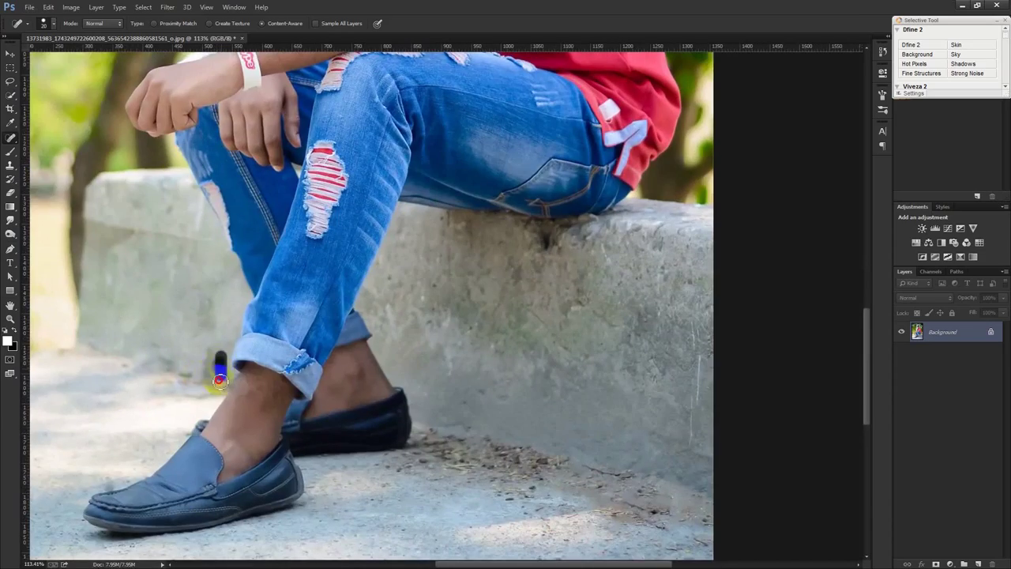
scroll(187, 393, down, 3)
scroll(189, 399, down, 2)
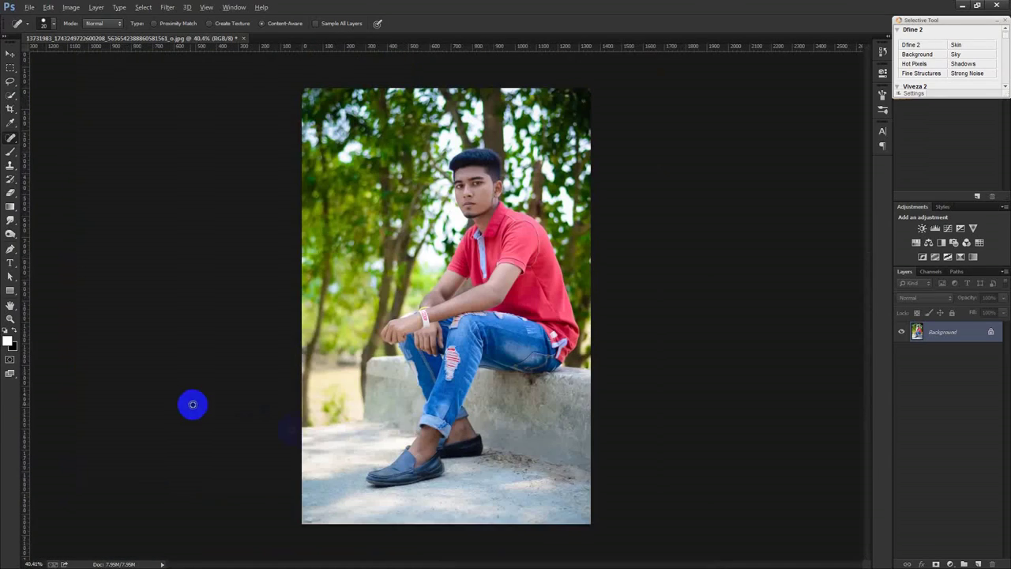
- Select the Pen tool and set its mode to Path
click(443, 459)
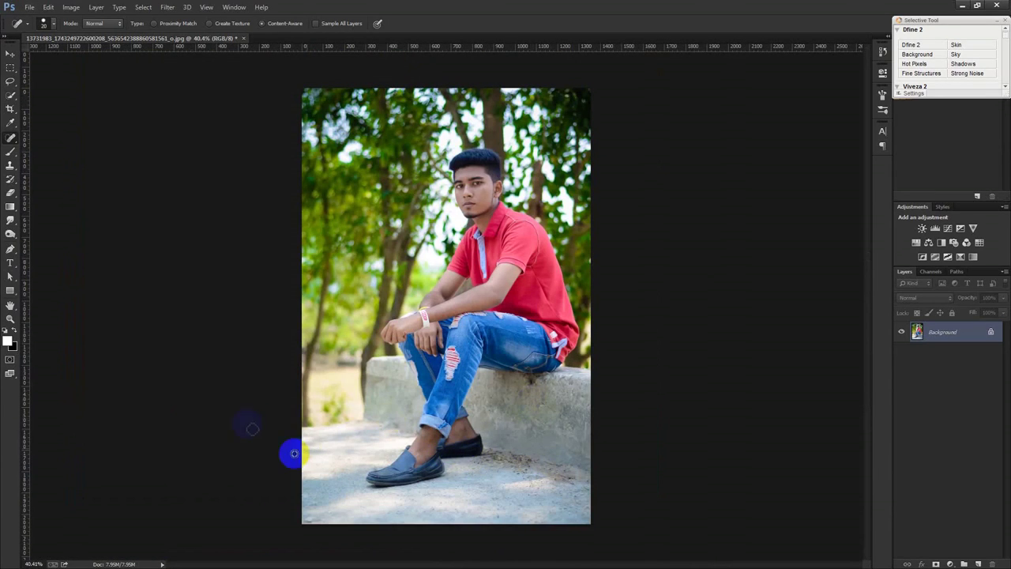
click(11, 250)
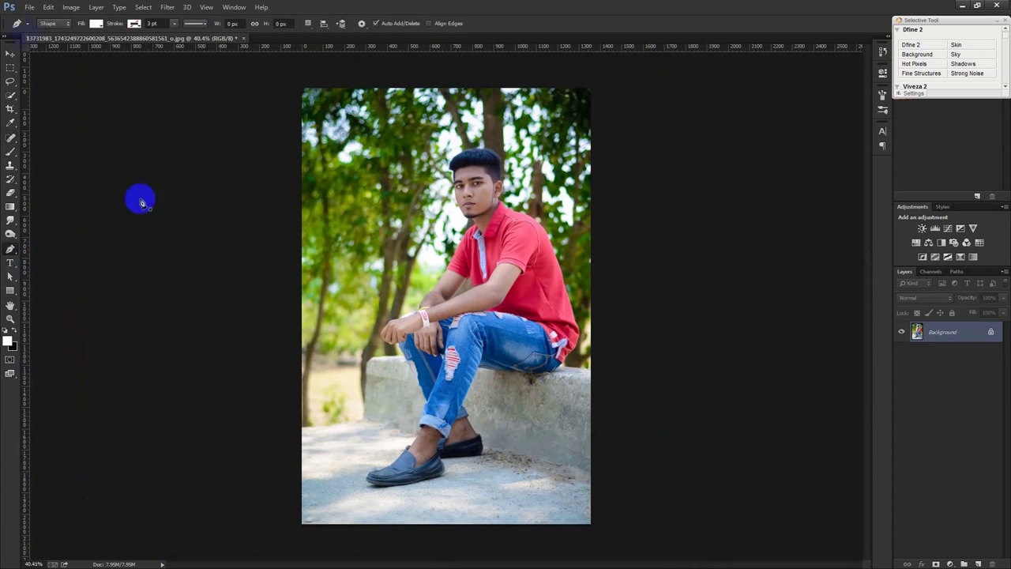
click(49, 22)
click(55, 44)
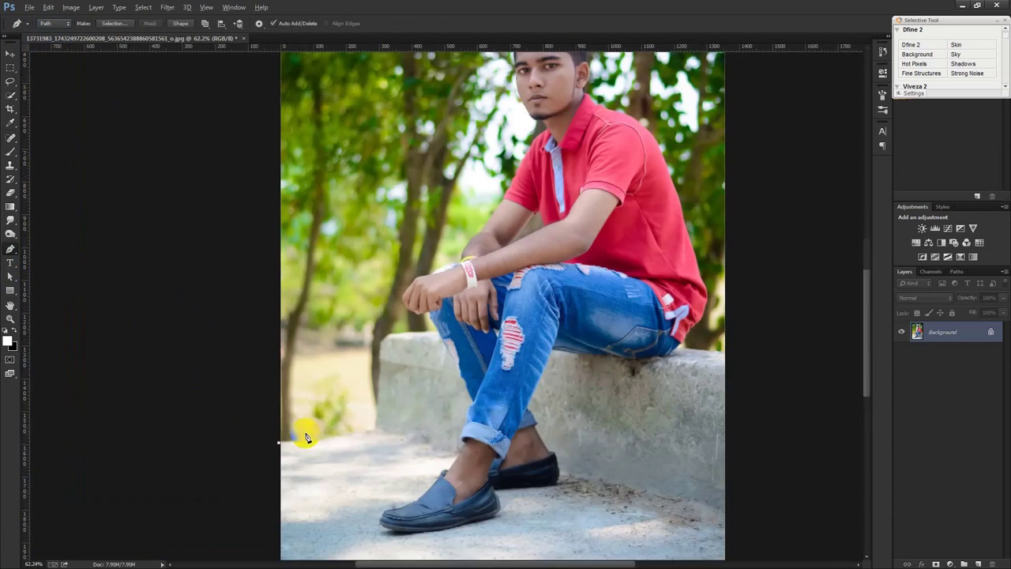
- Start the path along the ground's edge and up the bench to the jeans
drag(301, 432, 309, 443)
drag(408, 430, 457, 413)
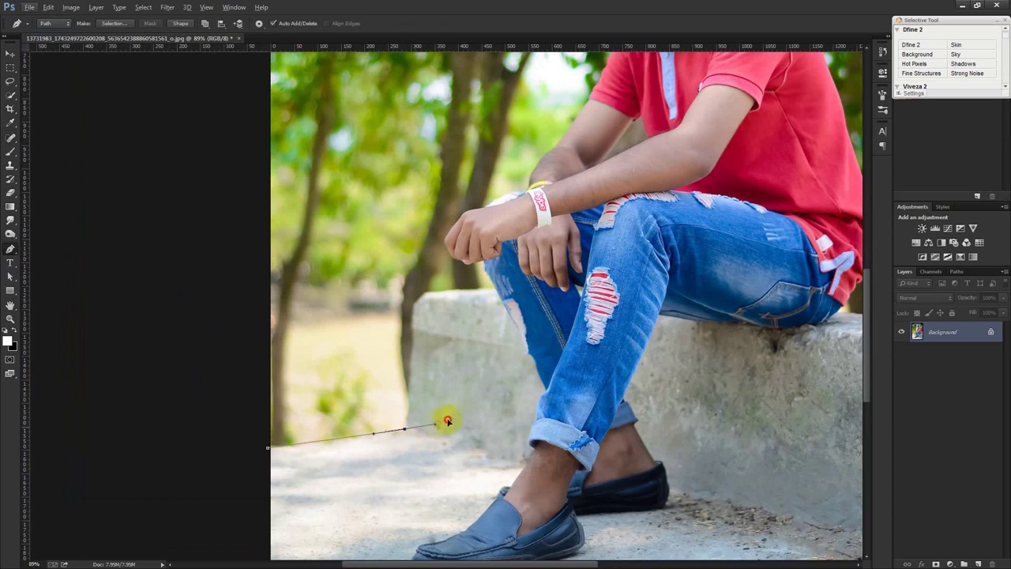
scroll(408, 432, up, 2)
alt+click(408, 429)
click(411, 308)
click(422, 234)
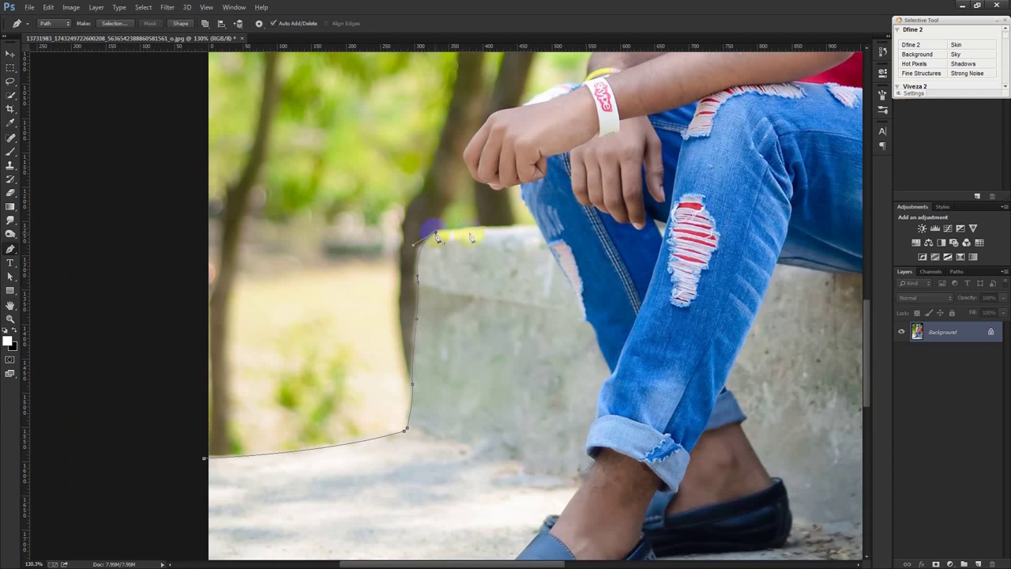
click(538, 229)
scroll(527, 209, up, 3)
click(519, 163)
- Trace the path around the fist and along the forearm's upper edge
click(440, 168)
drag(422, 139, 469, 298)
click(446, 240)
click(477, 189)
click(510, 147)
click(598, 118)
drag(598, 118, 435, 272)
click(456, 257)
click(558, 229)
drag(589, 156, 353, 274)
- Continue the path along the upper arm, sleeve and shoulder
drag(389, 229, 370, 339)
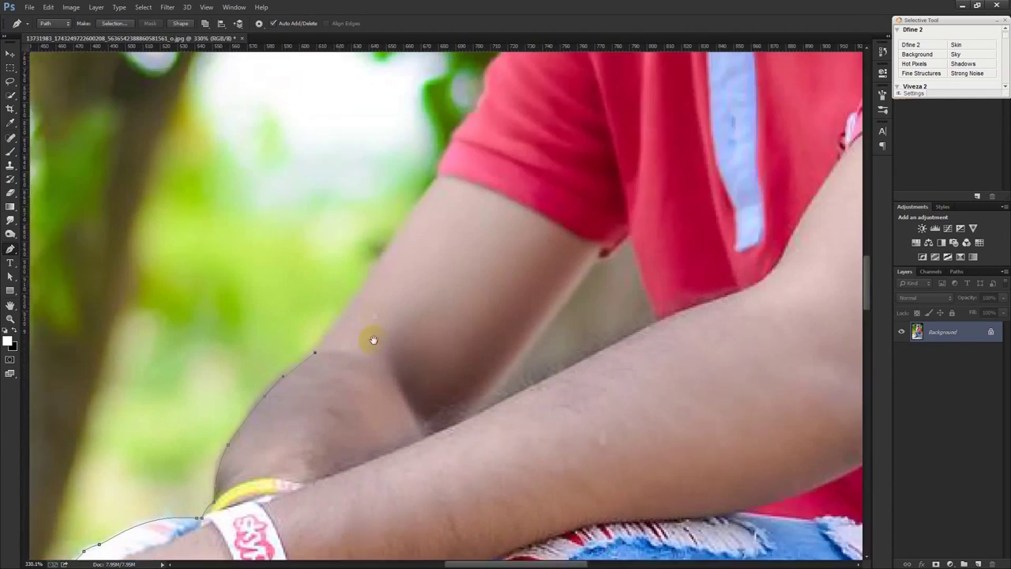
click(416, 208)
click(436, 180)
drag(451, 147, 429, 282)
click(446, 230)
click(488, 150)
click(512, 119)
drag(521, 107, 497, 302)
- Trace the path along the neck and jaw
click(571, 203)
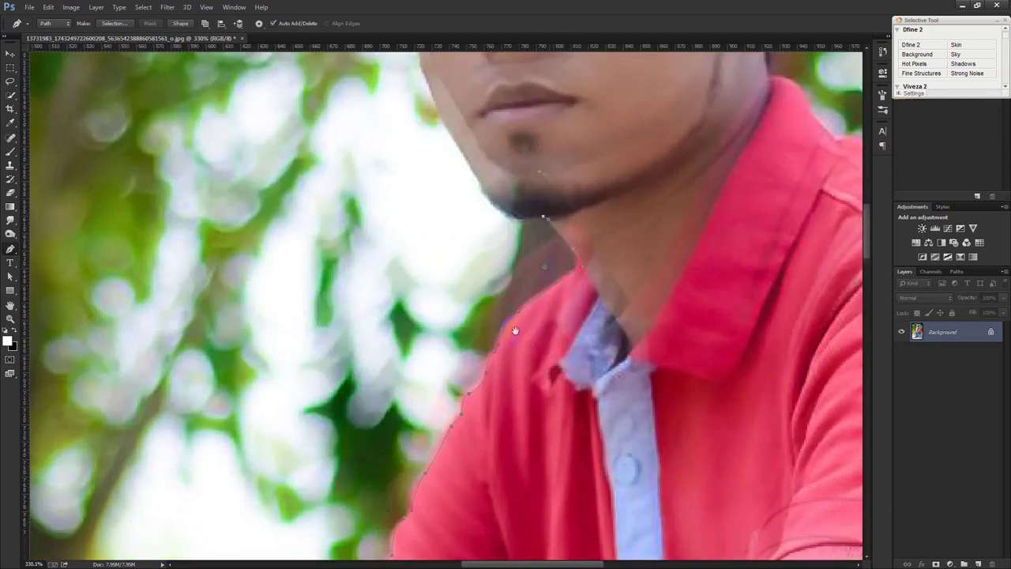
drag(537, 134, 505, 427)
click(427, 380)
click(395, 289)
click(387, 201)
- Outline the hair with path anchors
drag(387, 202, 400, 339)
click(403, 243)
click(372, 189)
click(702, 69)
click(778, 138)
drag(786, 316, 624, 267)
scroll(624, 267, down, 1)
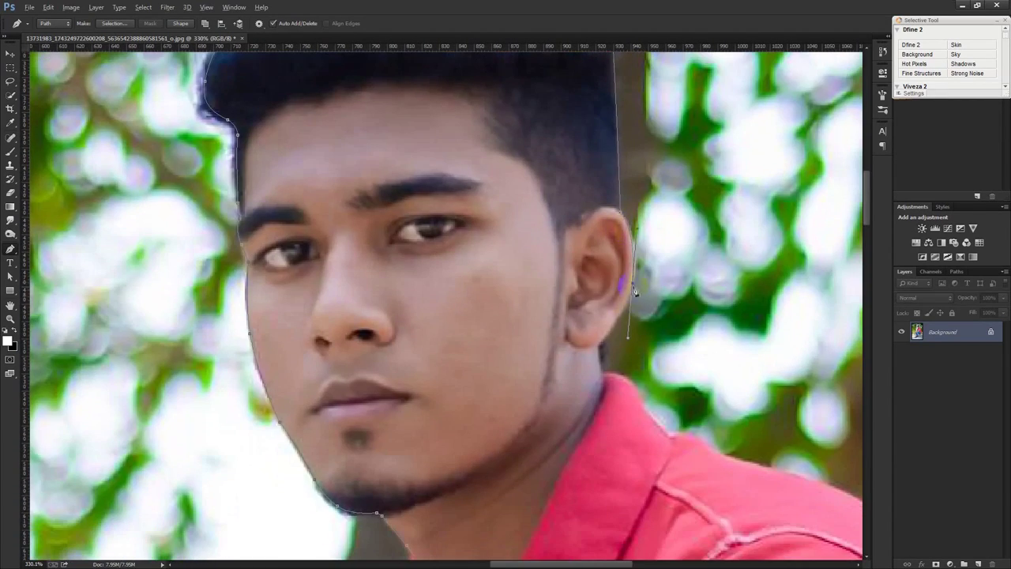
- Trace the path down the ear to the collar and along the shoulder edge
click(602, 348)
click(636, 378)
click(720, 439)
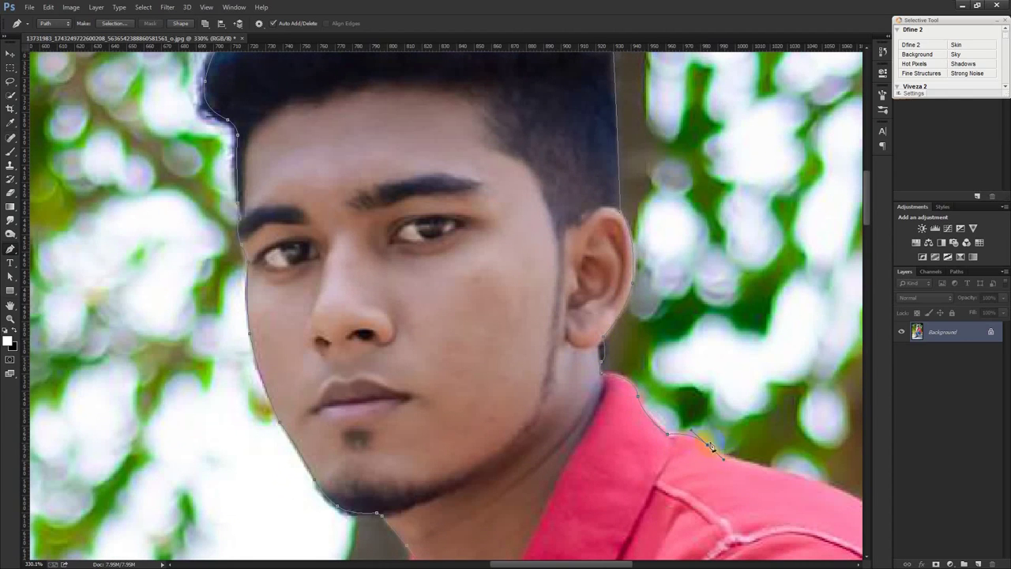
scroll(672, 411, right, 5)
scroll(672, 411, down, 2)
click(548, 350)
scroll(703, 545, down, 2)
click(715, 484)
scroll(679, 343, down, 3)
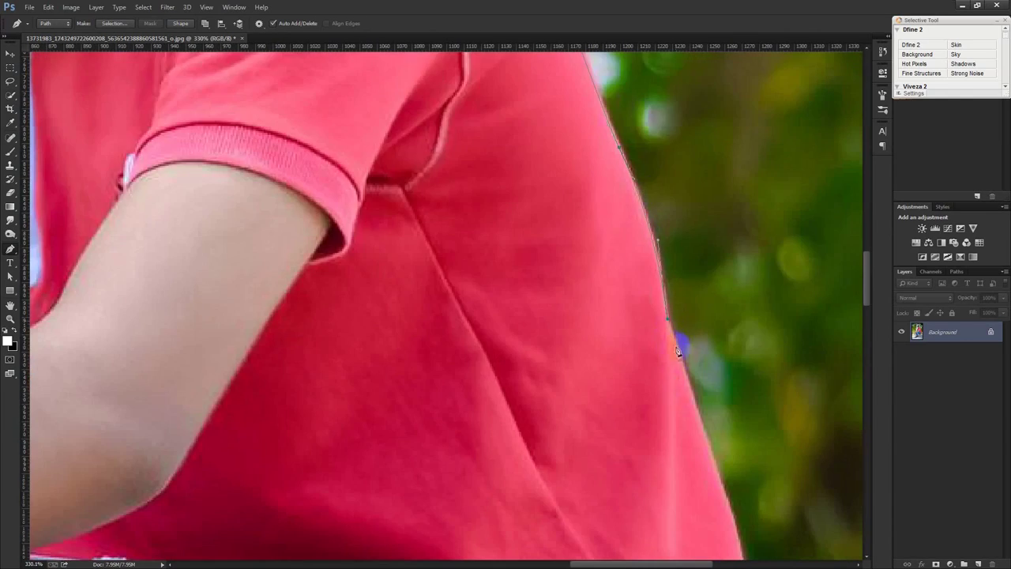
scroll(650, 210, right, 3)
scroll(650, 210, down, 3)
- Trace the shirt edge and hem, then extend the path around the bench and ground below the photo
click(657, 293)
drag(697, 397, 692, 442)
scroll(727, 335, down, 5)
scroll(727, 334, left, 2)
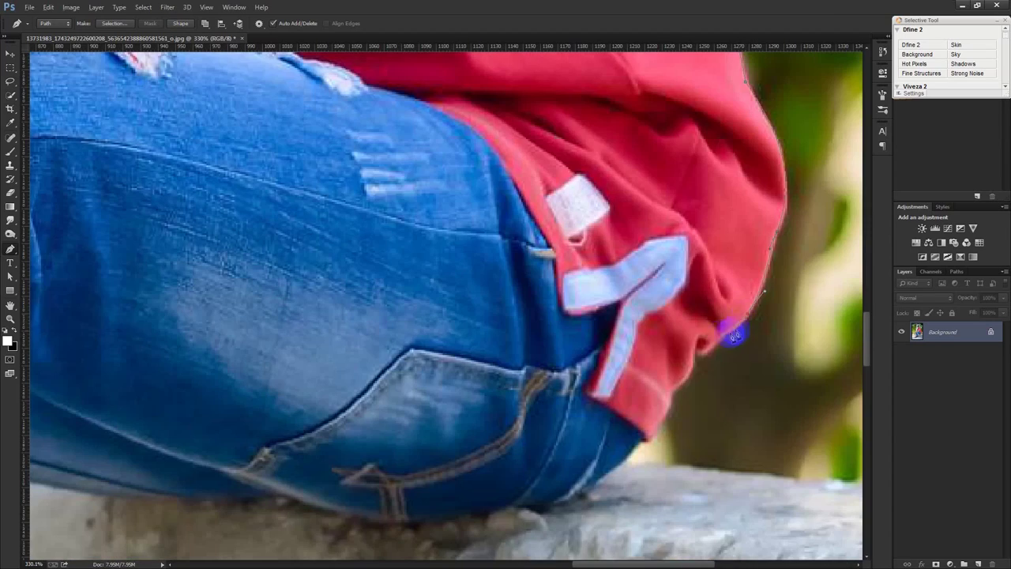
scroll(689, 339, down, 1)
click(642, 393)
scroll(655, 366, down, 5)
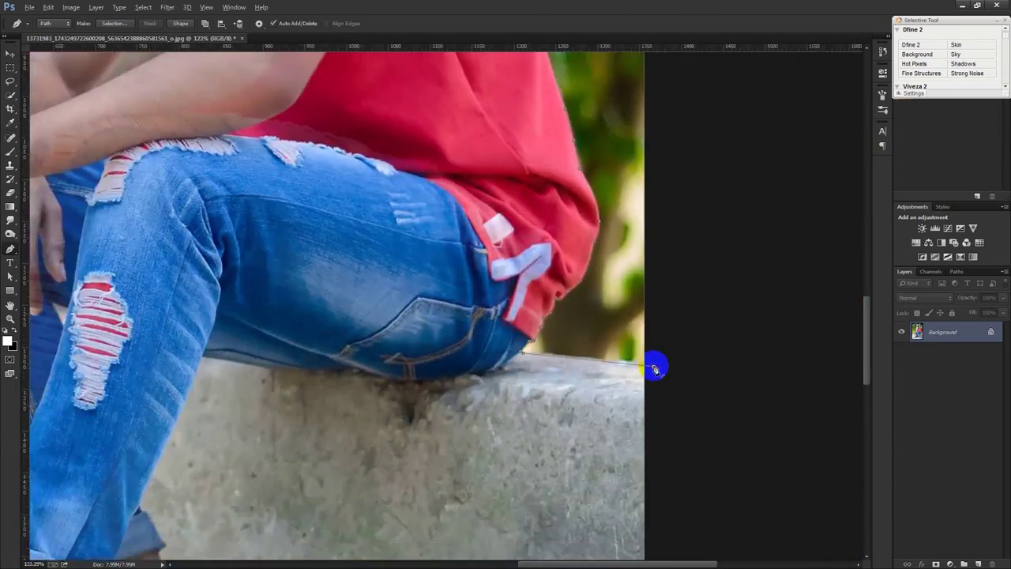
scroll(655, 365, down, 3)
click(632, 522)
click(276, 527)
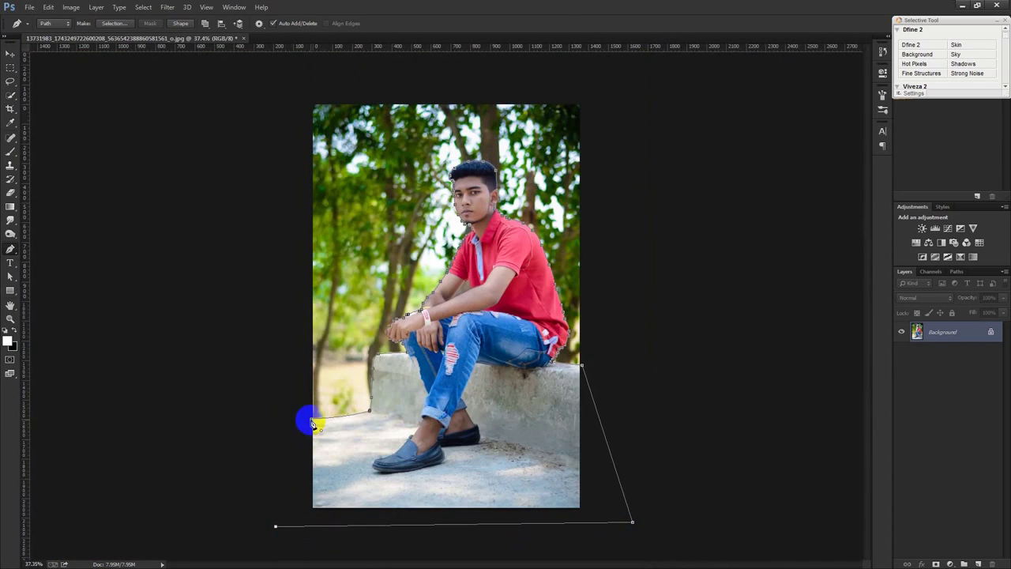
- Close the outline path, load it as a selection and add a layer mask
click(312, 417)
key(ctrl+Return)
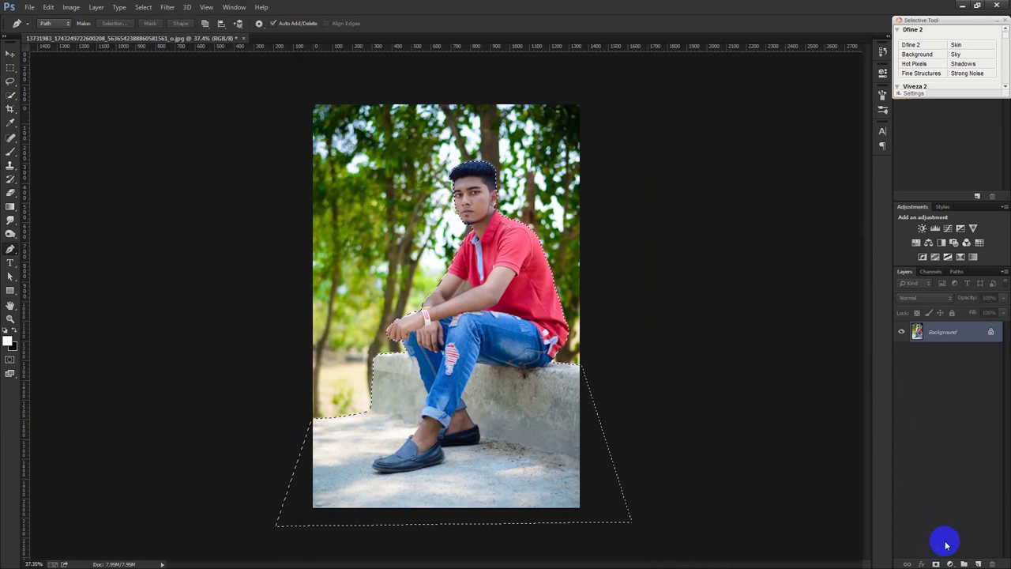
click(935, 563)
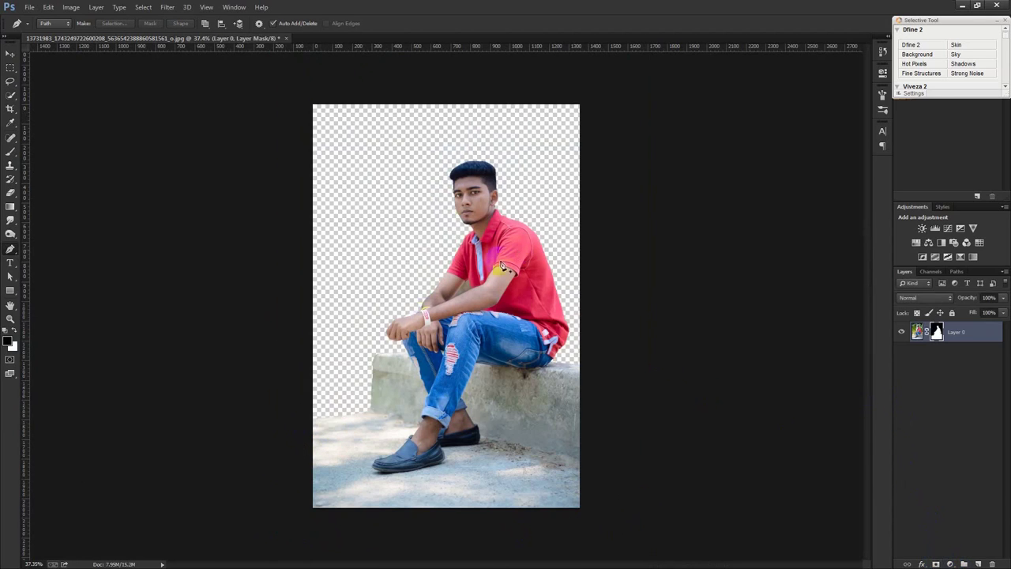
scroll(431, 189, up, 3)
scroll(431, 190, up, 2)
scroll(431, 190, up, 2)
scroll(463, 271, up, 2)
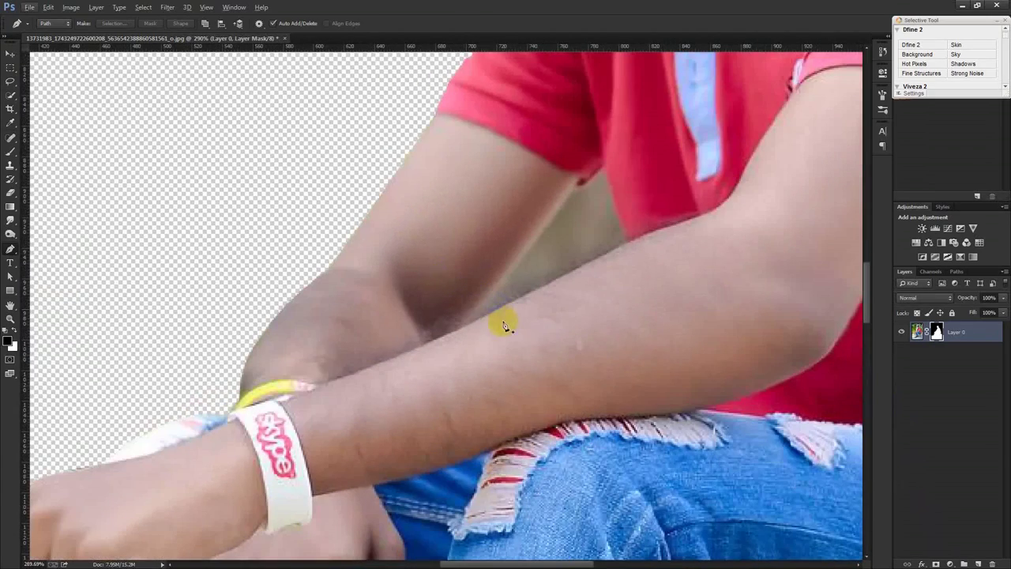
- Path the gap under the arm and fill it black on the mask
click(480, 321)
click(479, 322)
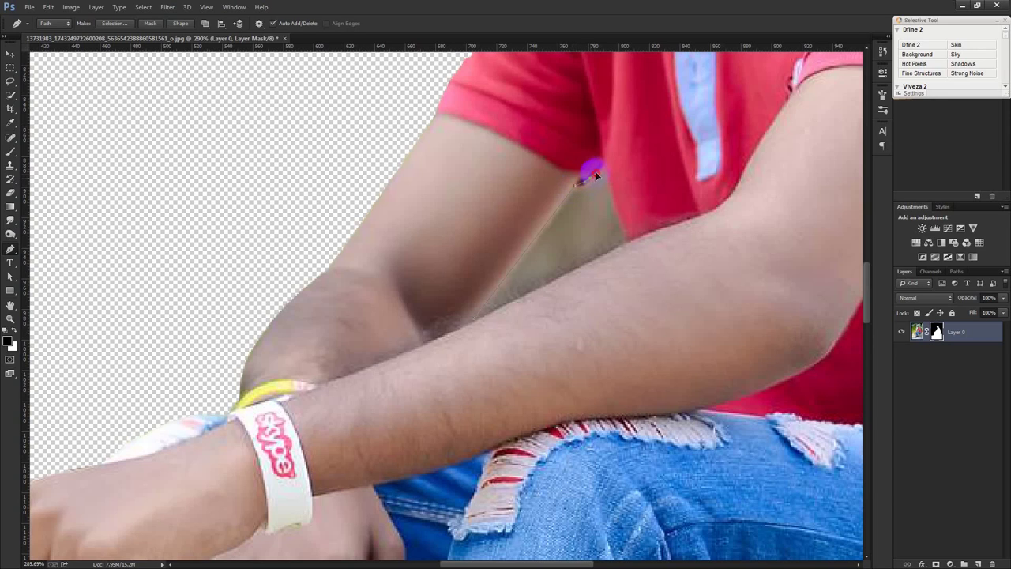
drag(597, 175, 602, 169)
drag(466, 332, 473, 333)
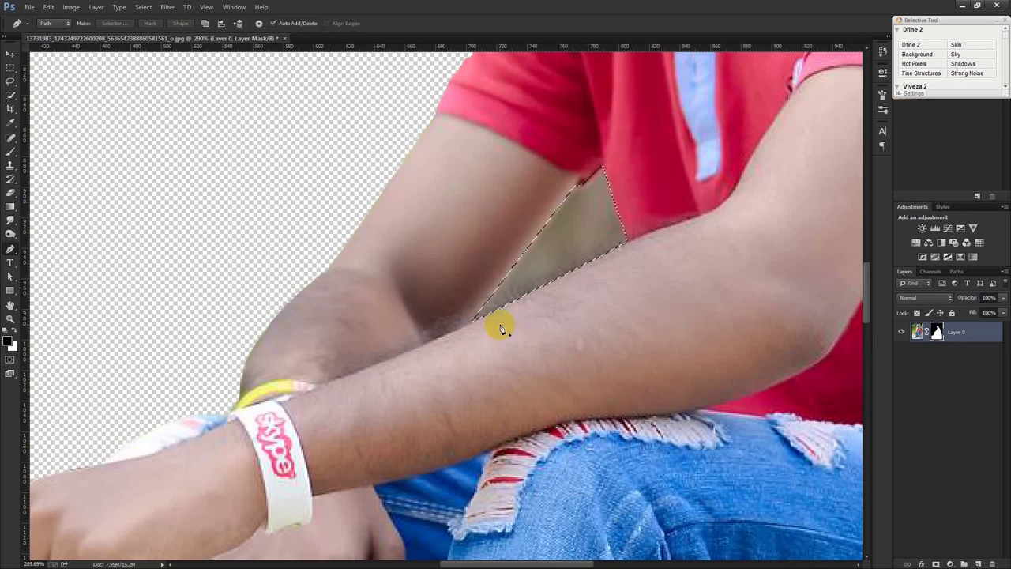
key(ctrl+Return)
key(alt+BackSpace)
key(ctrl+0)
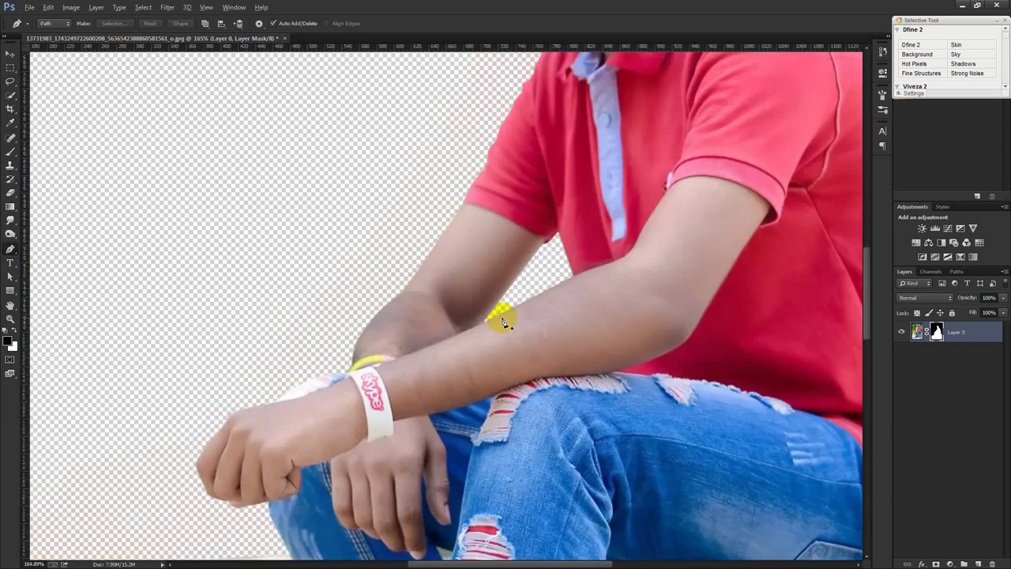
scroll(439, 284, down, 2)
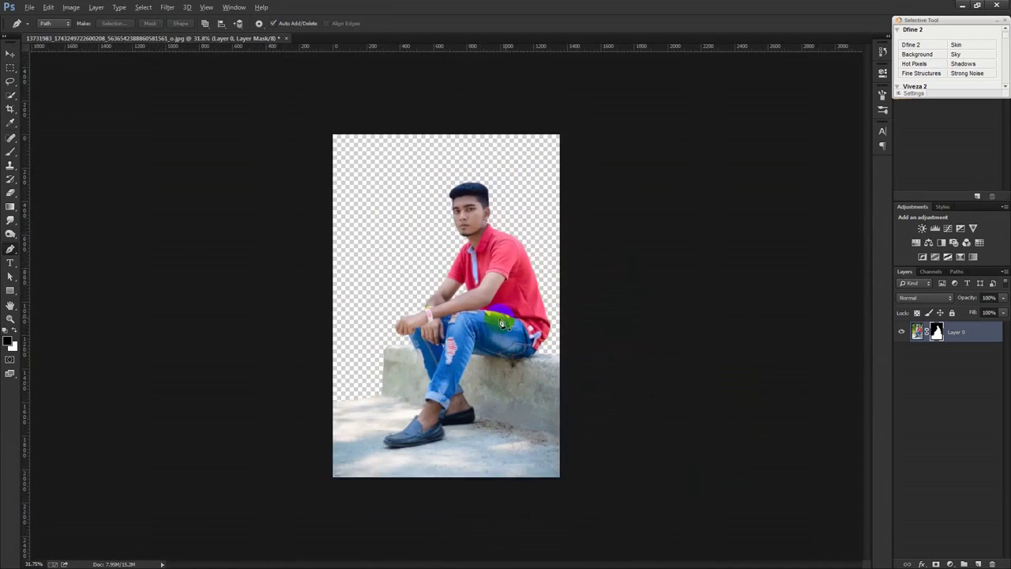
- Duplicate the masked Layer 0 as Layer 0 copy
scroll(439, 285, up, 2)
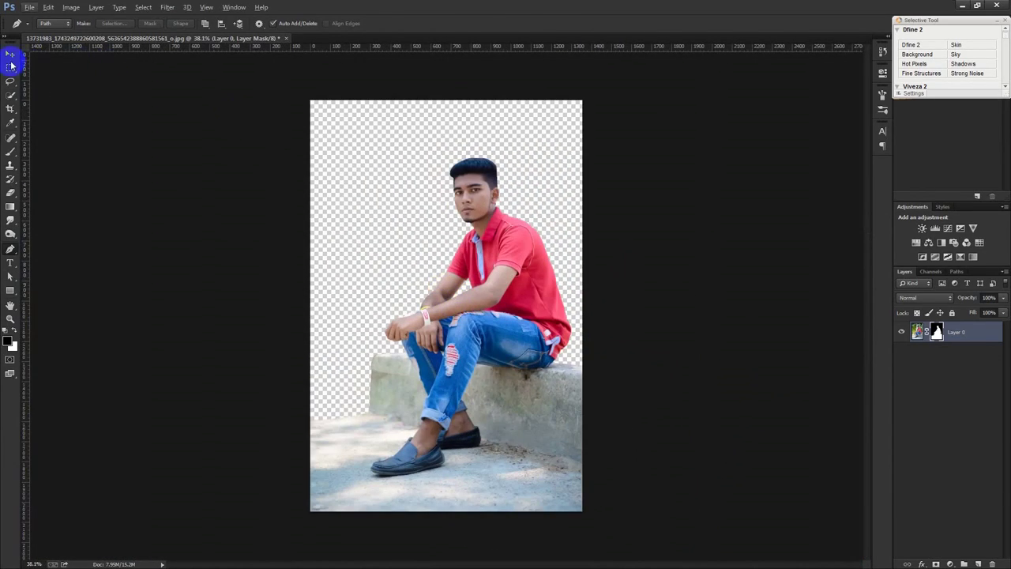
click(10, 56)
click(916, 332)
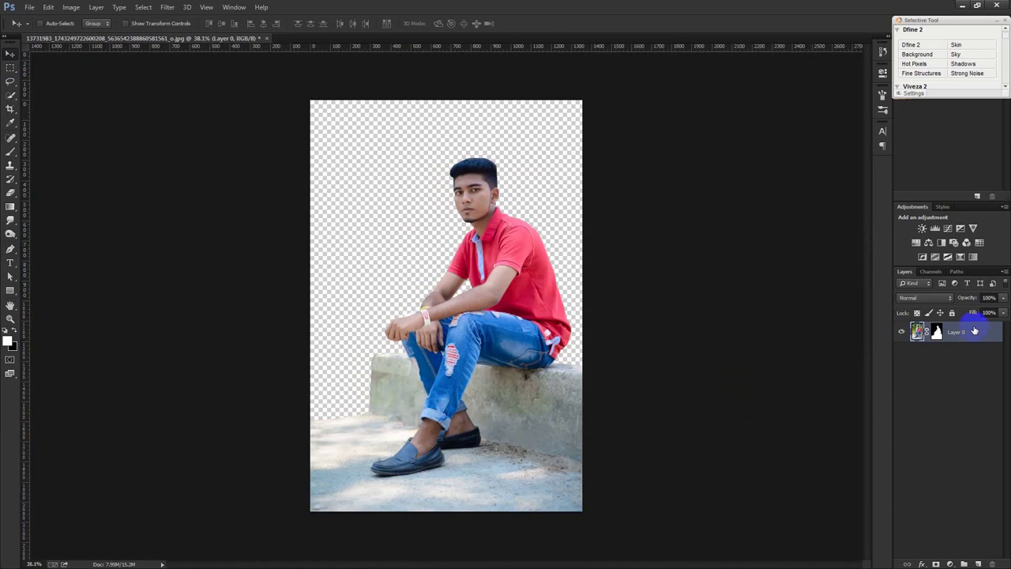
right_click(973, 331)
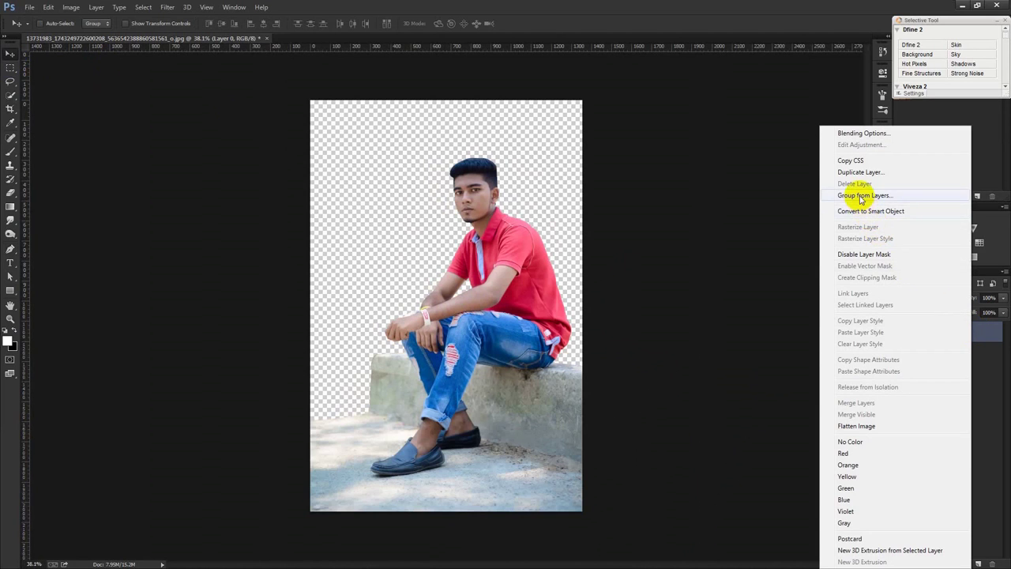
click(859, 172)
click(602, 172)
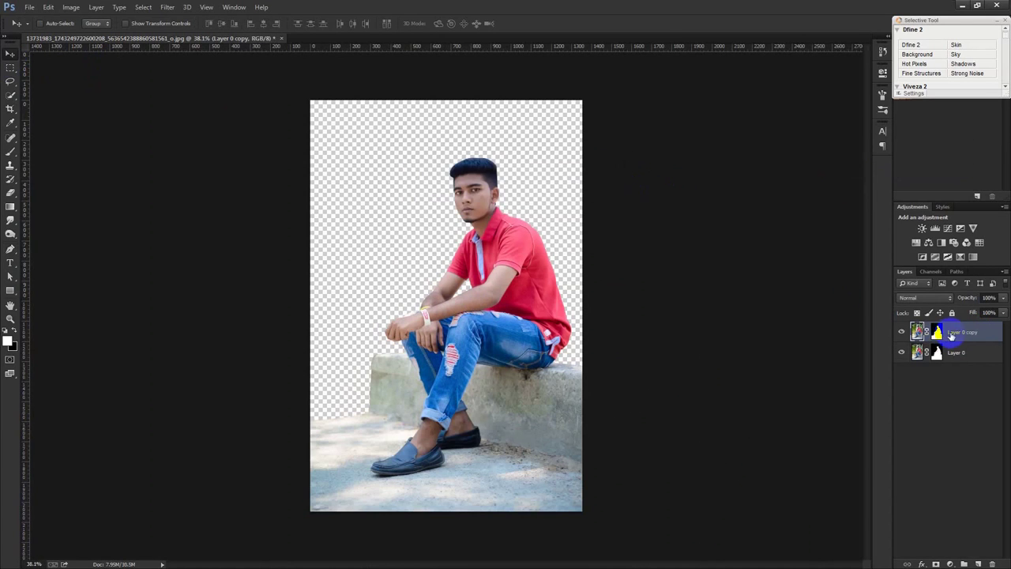
- Hide Layer 0 copy, delete Layer 0's mask and Layer 0, then show the copy
click(903, 332)
click(936, 351)
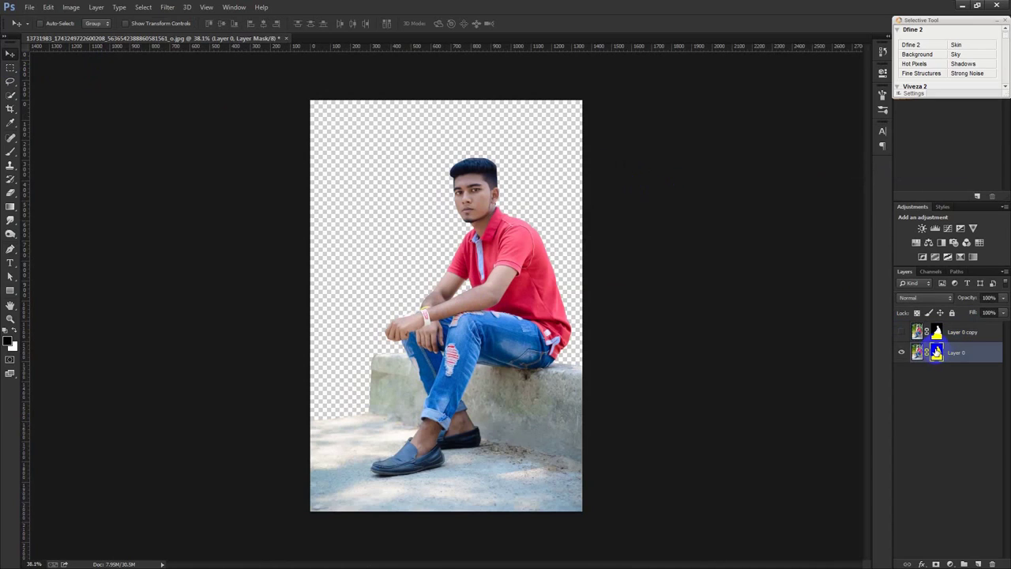
shift+click(937, 352)
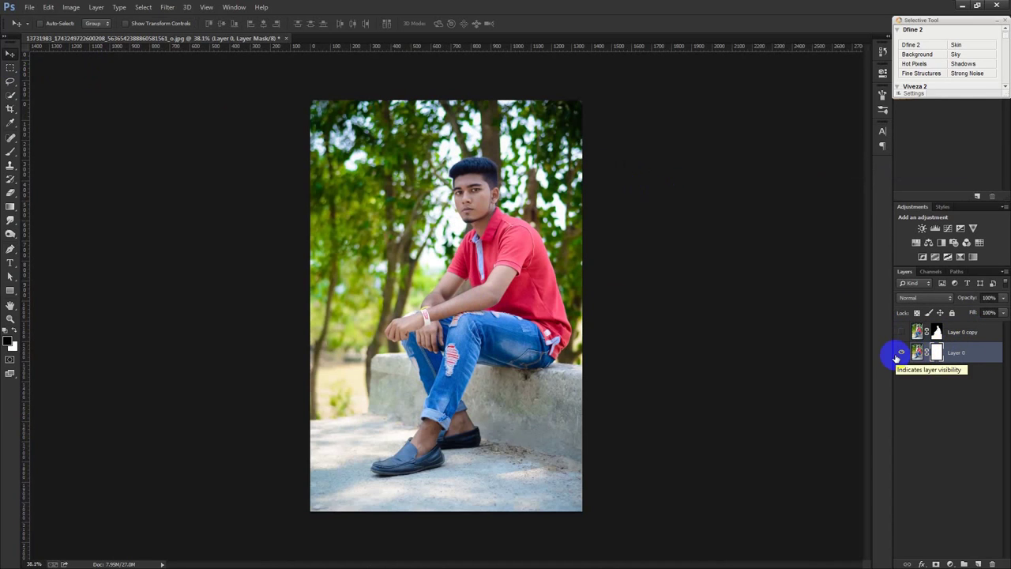
drag(914, 354, 993, 562)
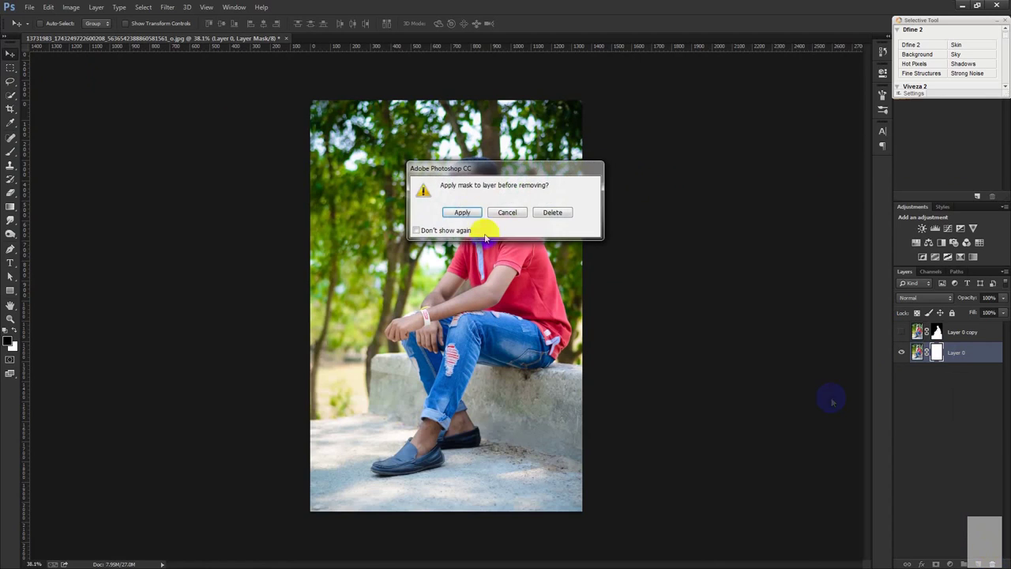
click(551, 210)
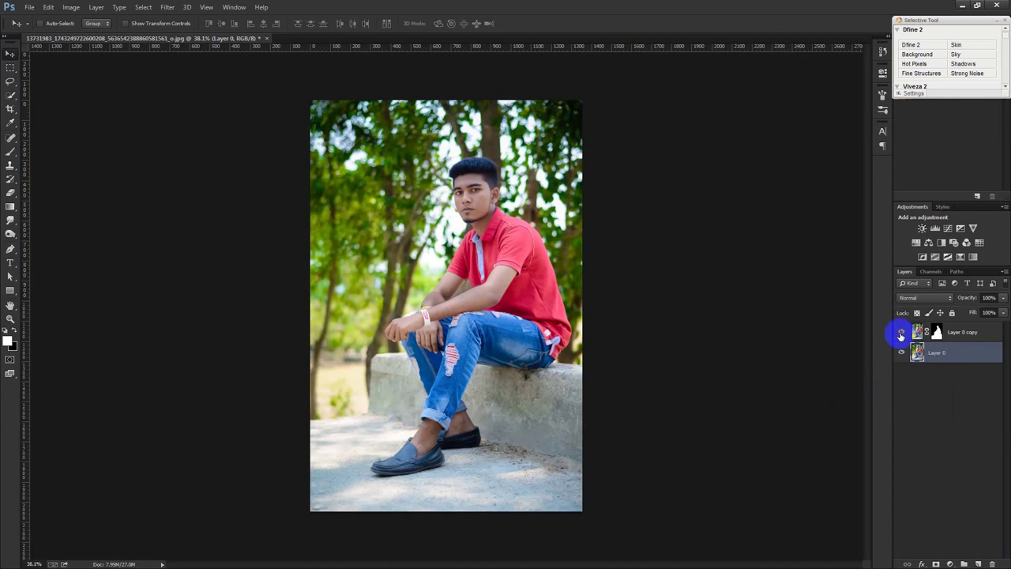
click(903, 334)
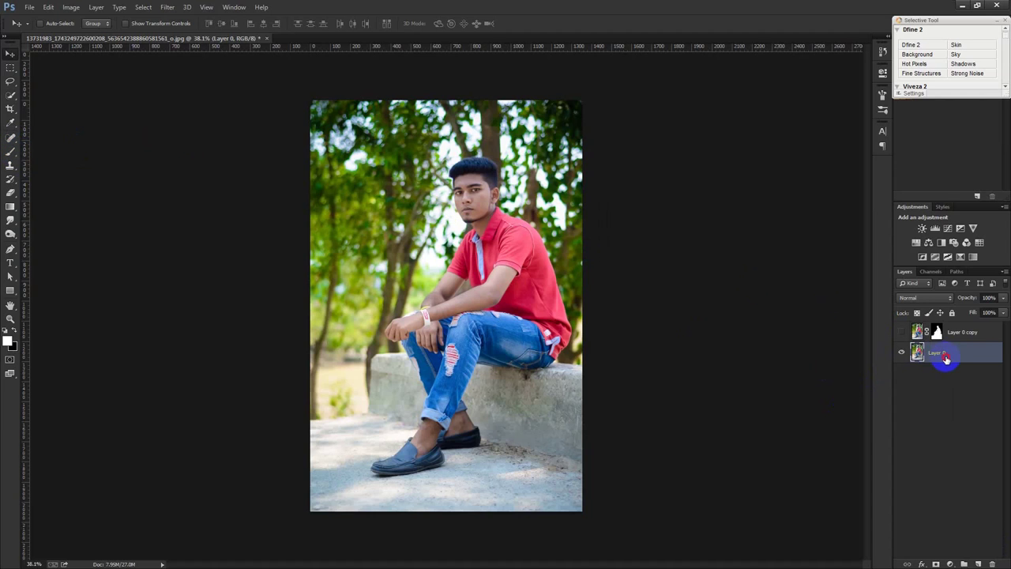
key(Delete)
click(903, 333)
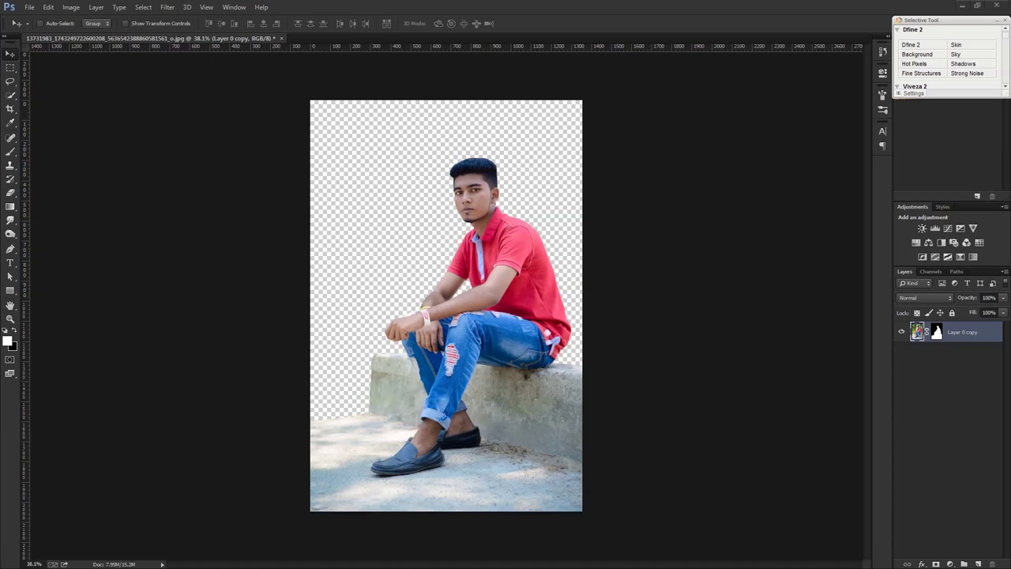
- Place the blue sky photo and move it beneath Layer 0 copy
drag(987, 377, 446, 283)
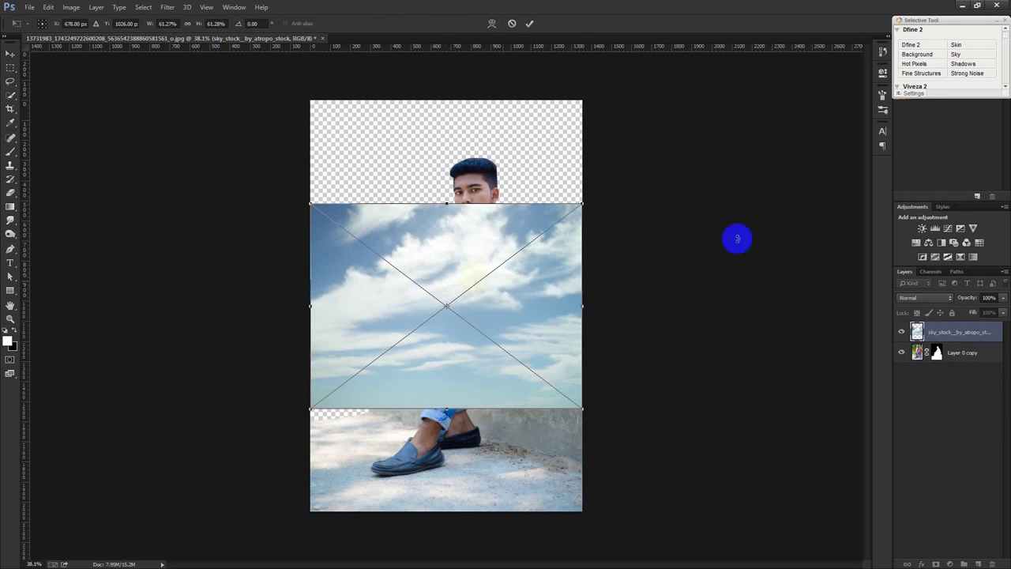
click(530, 23)
drag(964, 333, 965, 383)
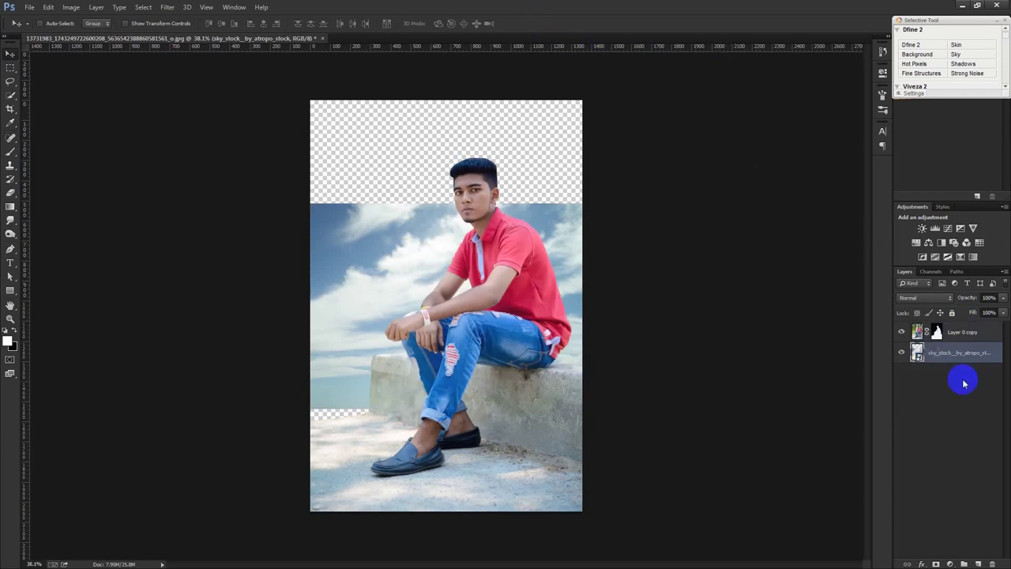
- Scale and tilt the blue sky to fill the canvas, then delete that sky layer
key(ctrl+t)
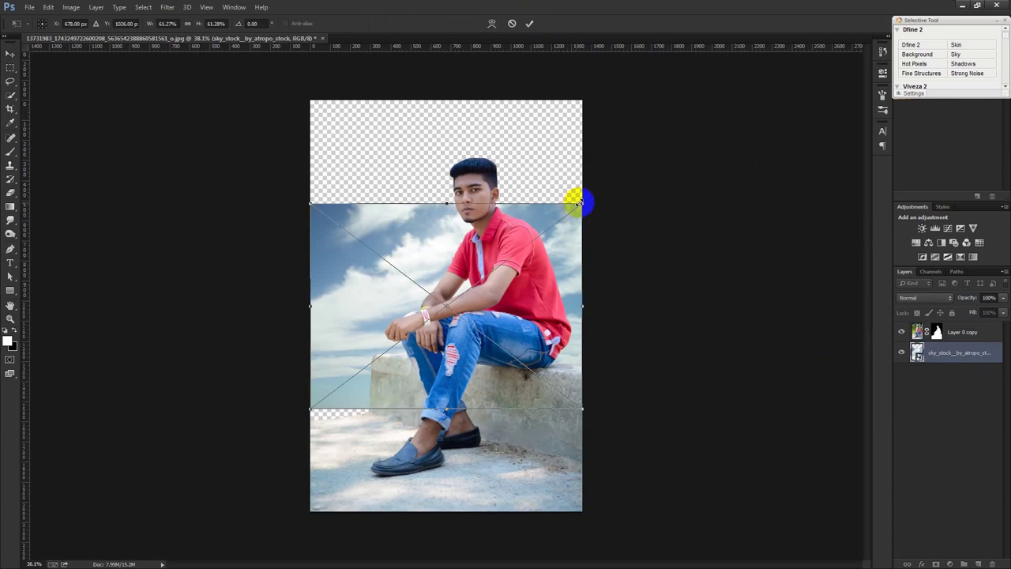
drag(580, 203, 648, 181)
key(Up)
key(Up)
key(Up)
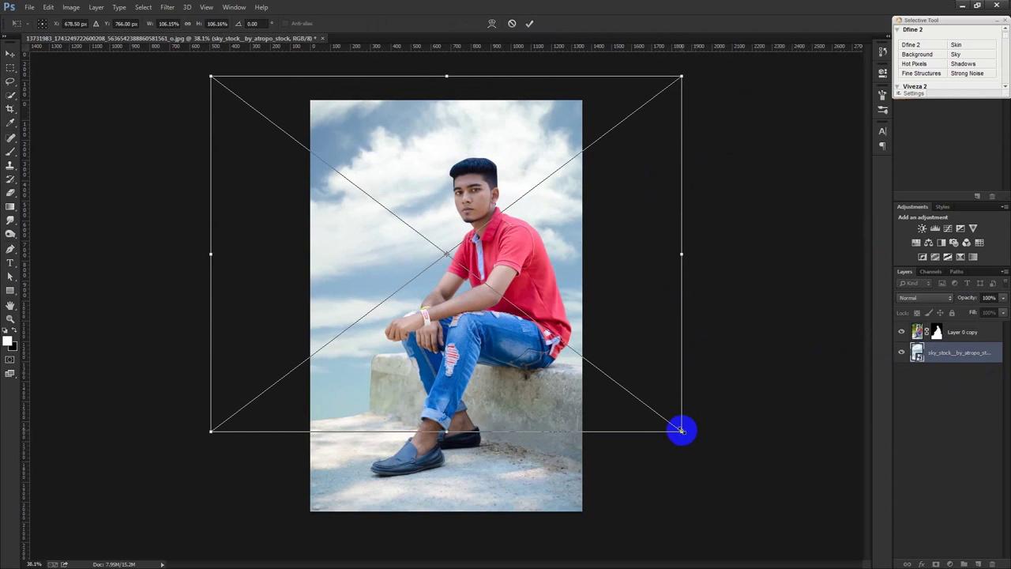
drag(681, 431, 671, 426)
drag(211, 77, 239, 97)
drag(709, 233, 759, 214)
drag(524, 208, 463, 196)
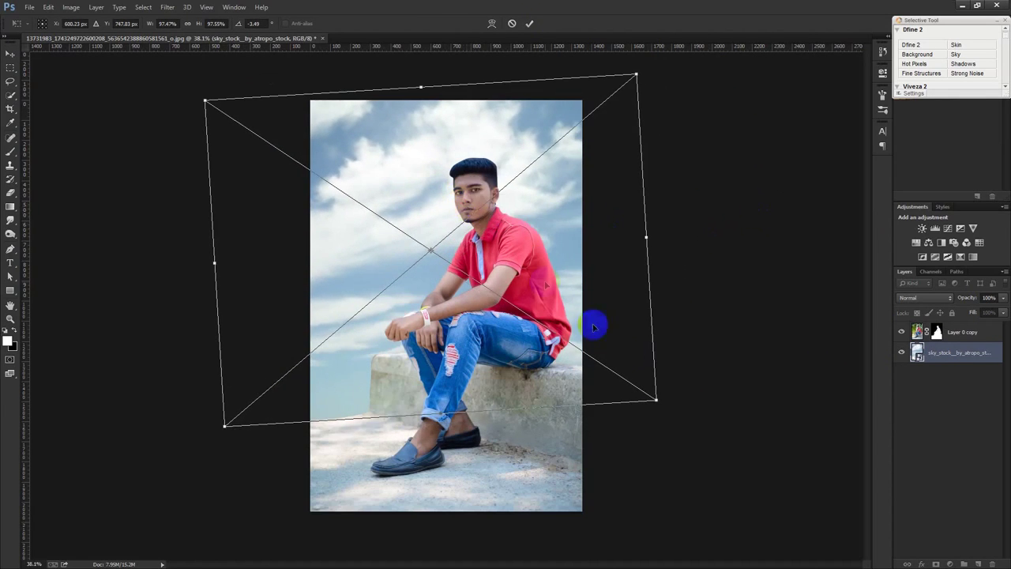
drag(664, 406, 615, 381)
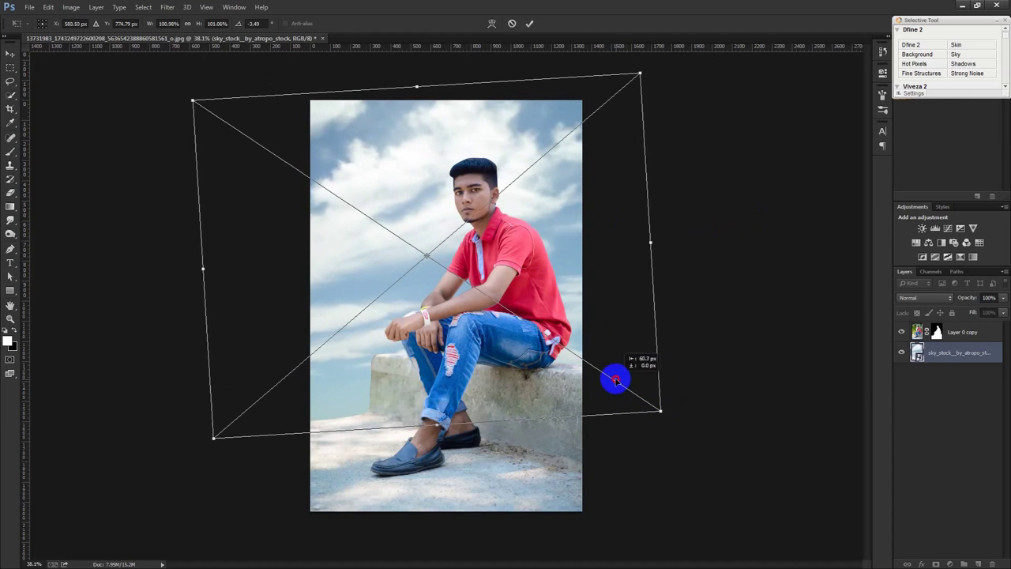
click(530, 22)
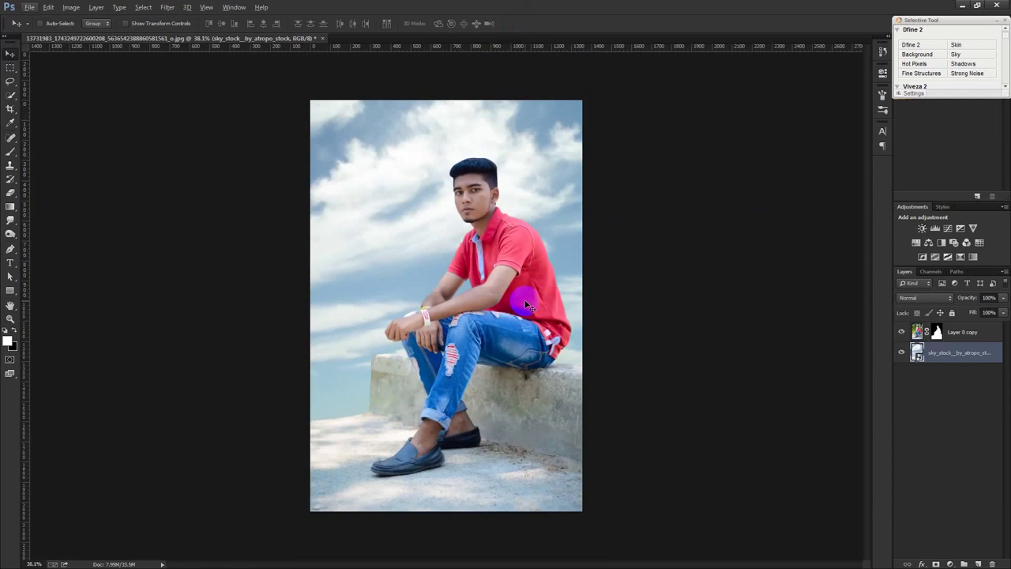
key(Delete)
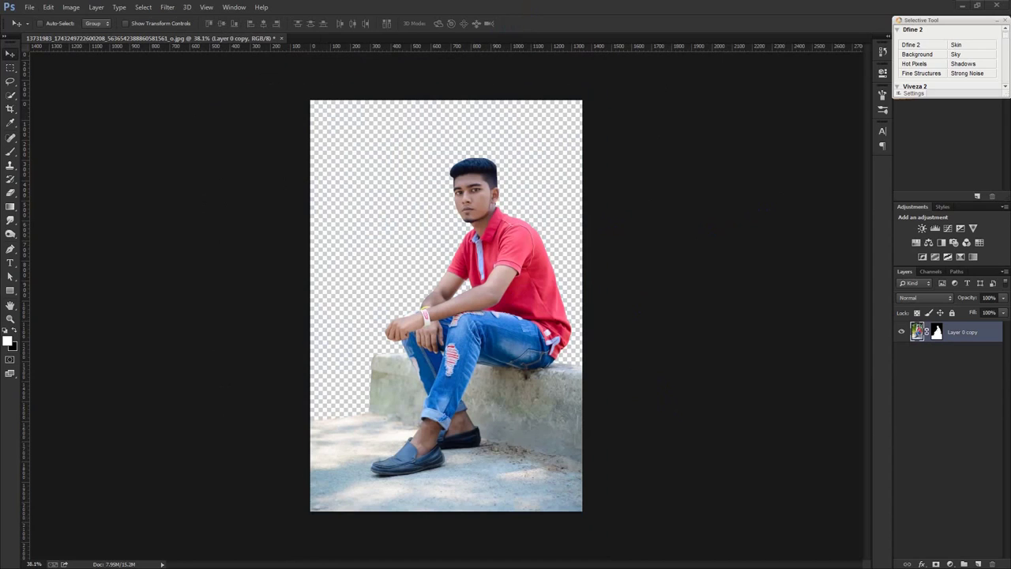
- Place the mad_sky stormy cloud photo beneath Layer 0 copy
click(547, 276)
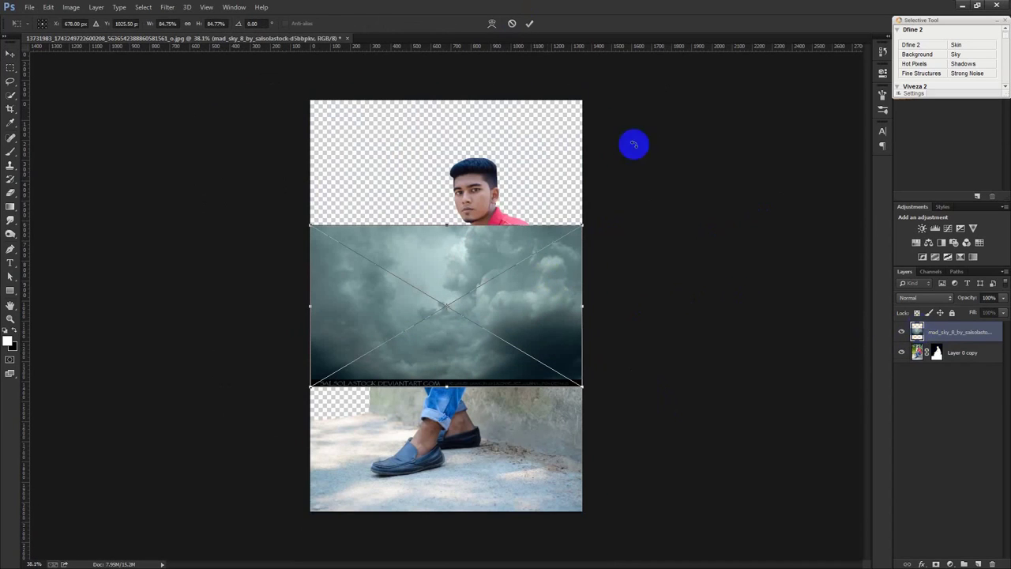
click(530, 23)
drag(940, 336, 948, 361)
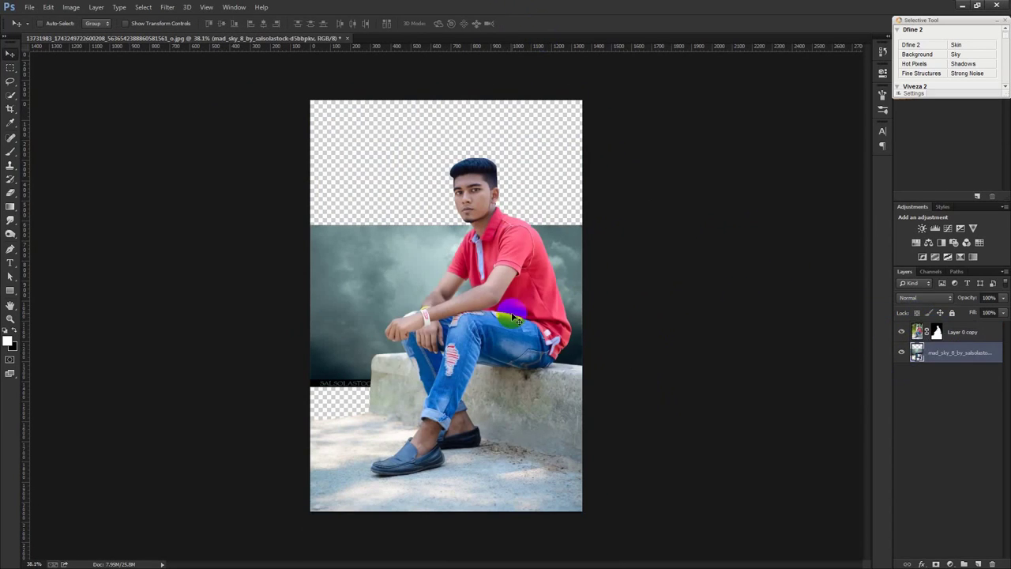
- Enlarge the stormy sky to about 185% and shift it up and left behind the man
key(ctrl+t)
drag(607, 210, 721, 143)
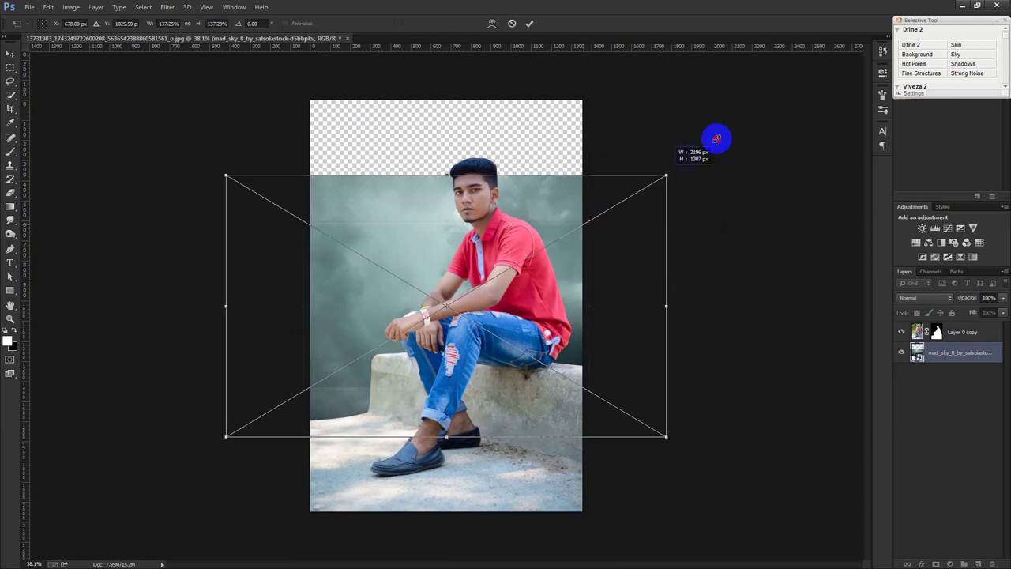
drag(635, 218, 641, 179)
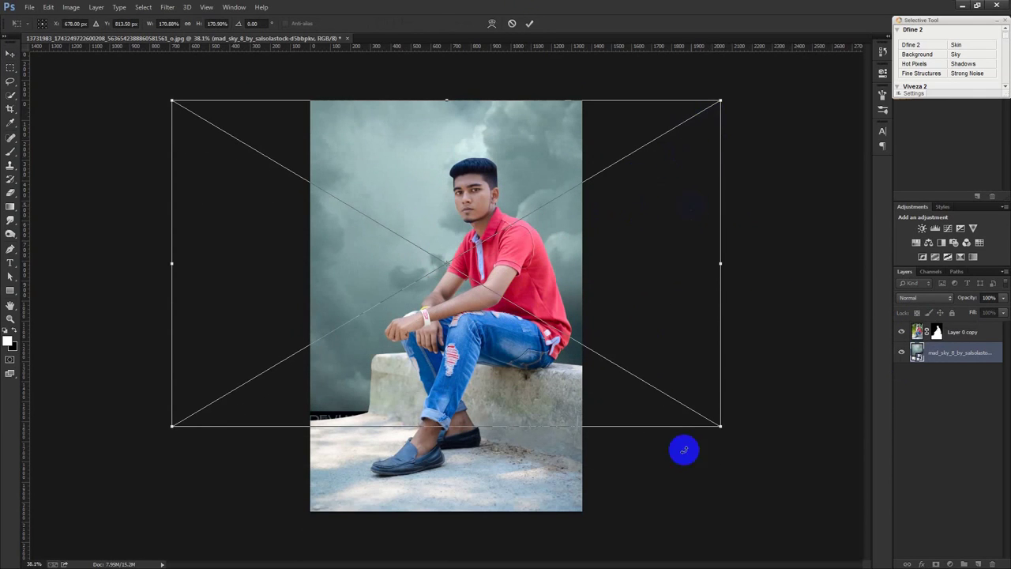
drag(721, 427, 766, 453)
drag(667, 399, 645, 399)
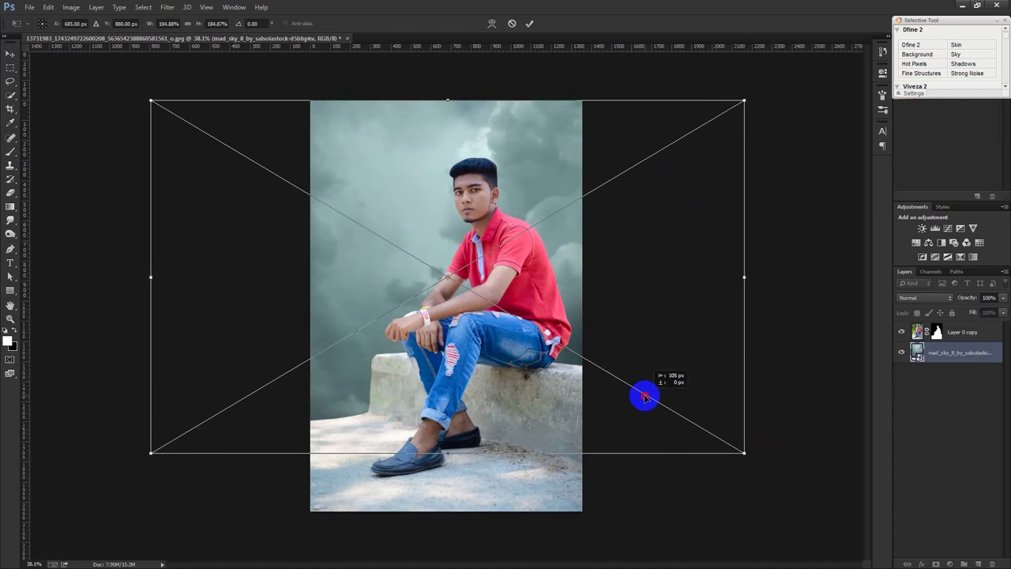
click(529, 22)
drag(463, 140, 480, 131)
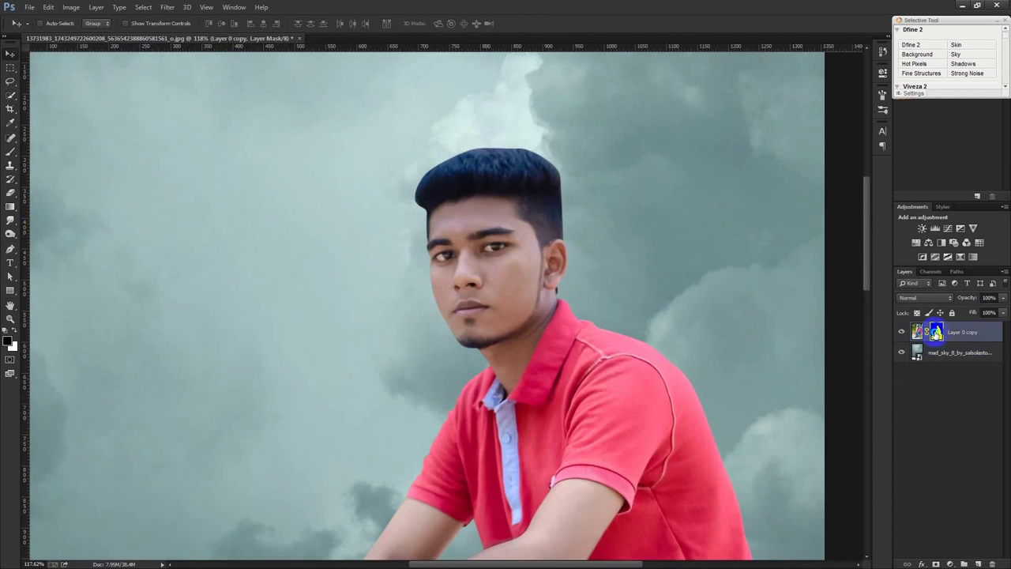
- Refine the man's mask along his hair, raising Contrast and setting Shift Edge to -48
right_click(936, 332)
click(894, 422)
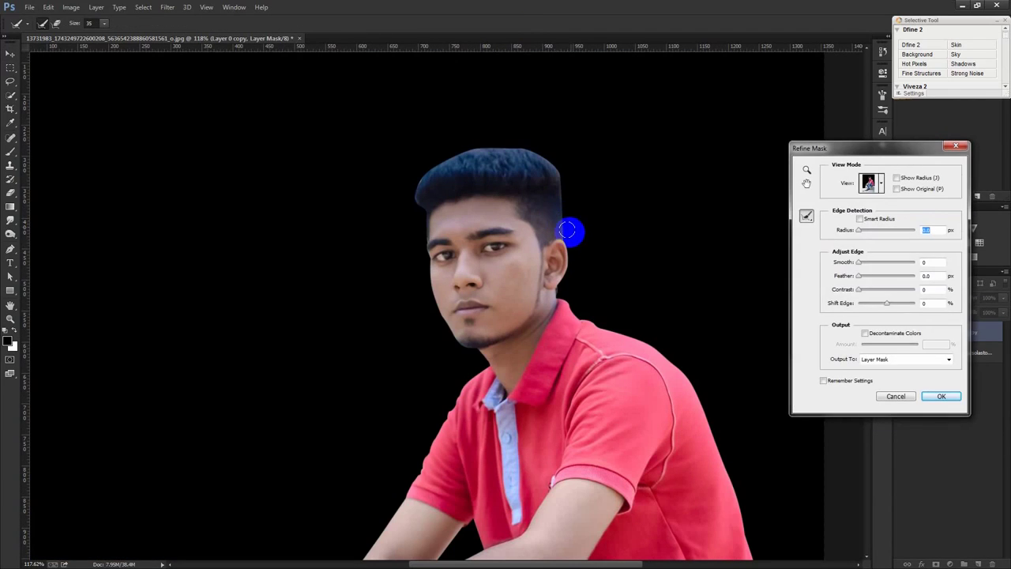
mouse_move(566, 226)
mouse_down()
mouse_move(420, 180)
mouse_move(416, 212)
mouse_up()
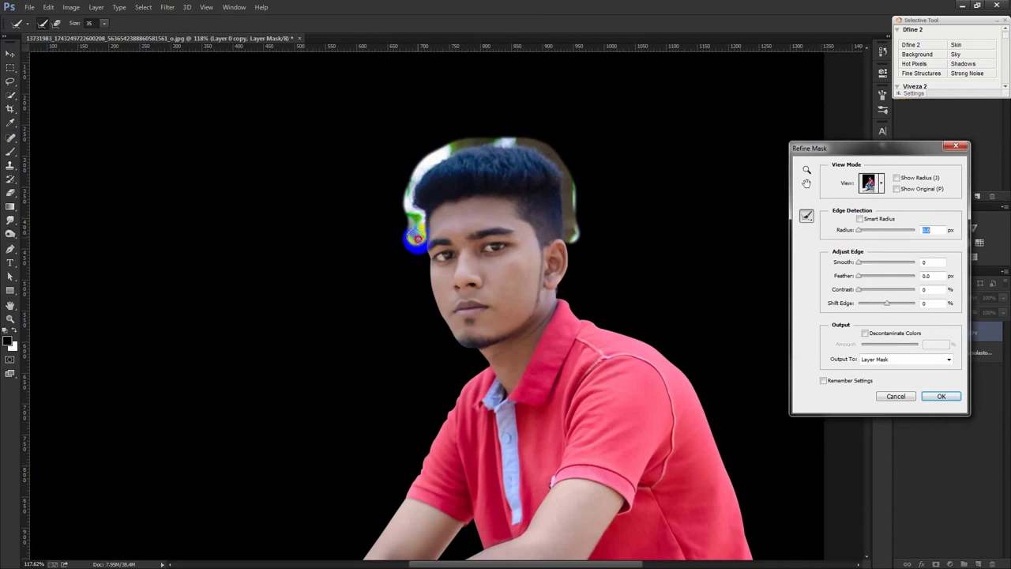
drag(425, 264, 425, 264)
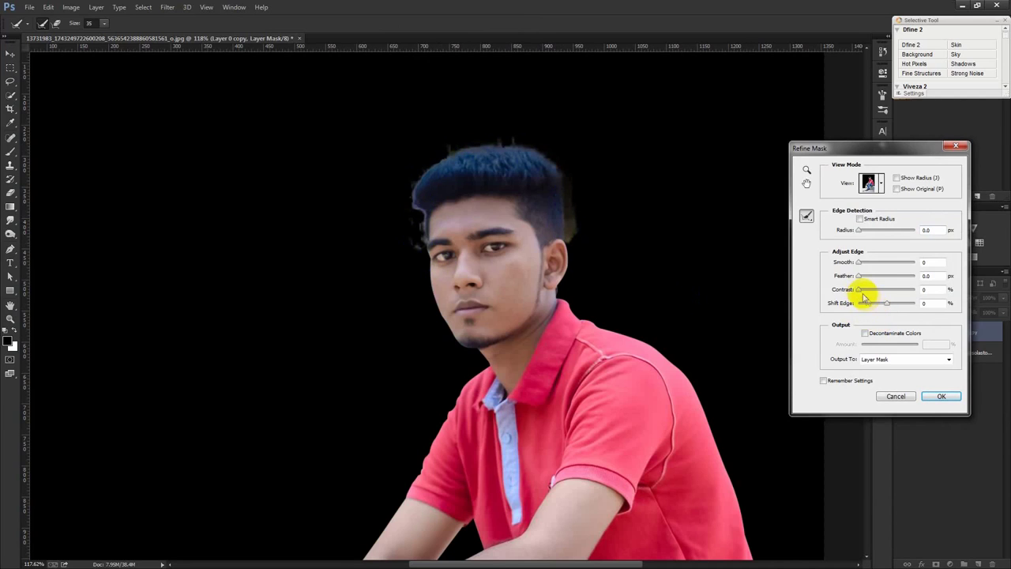
drag(865, 292, 872, 305)
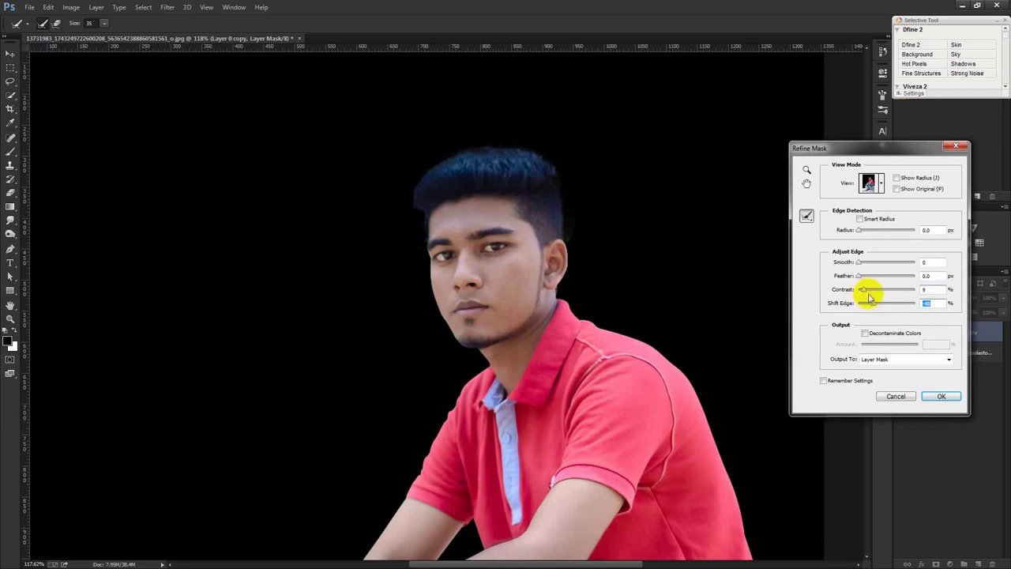
click(939, 403)
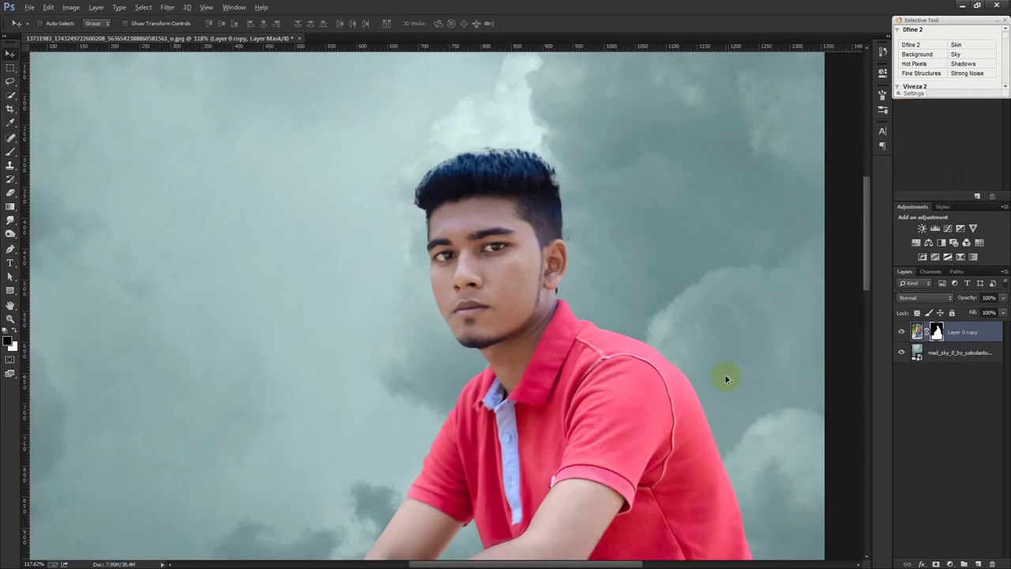
- Convert Layer 0 copy to a Smart Object, then rasterize it to bake in the mask
scroll(727, 380, down, 4)
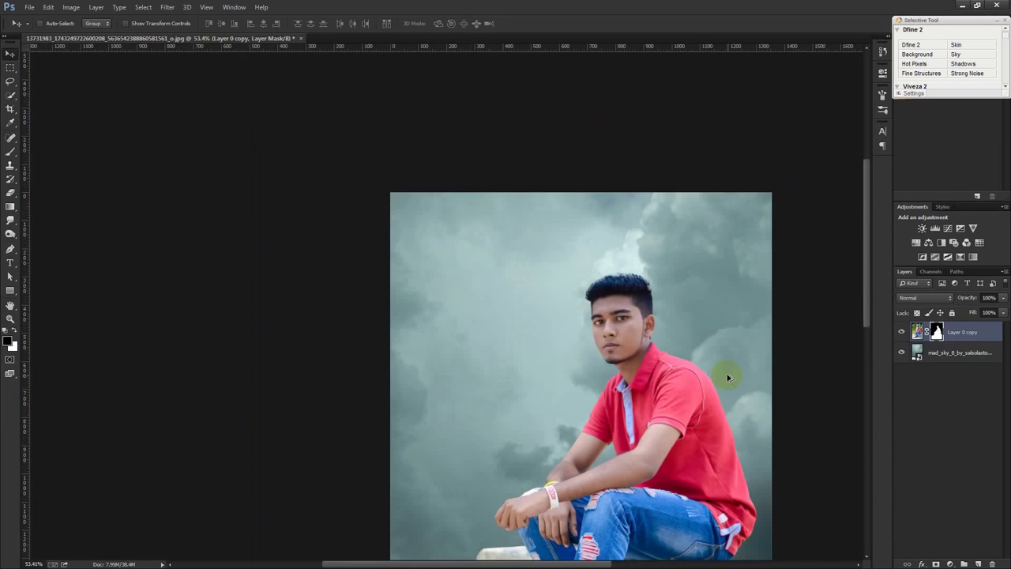
ctrl+click(727, 373)
scroll(725, 369, down, 3)
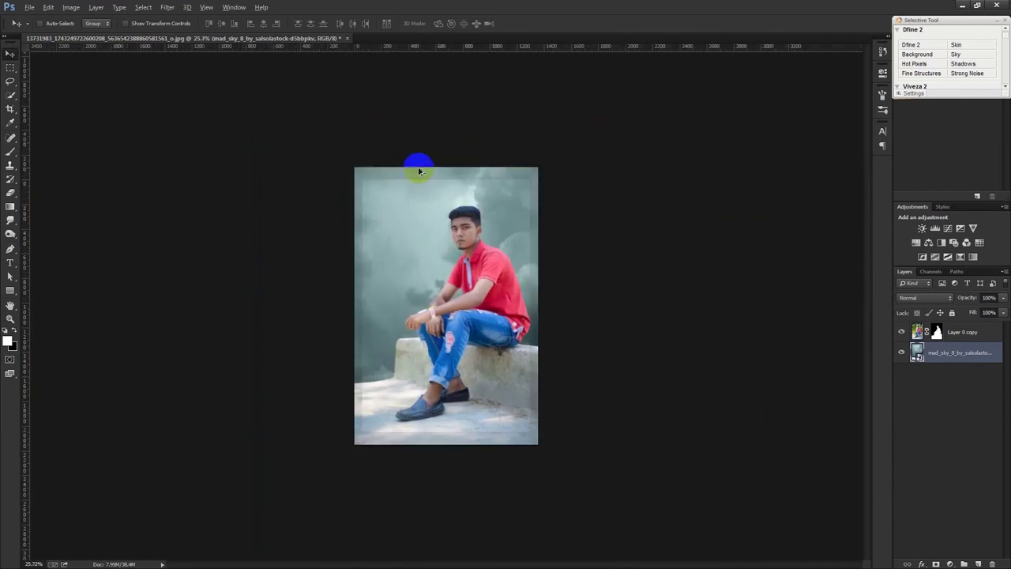
drag(419, 172, 693, 269)
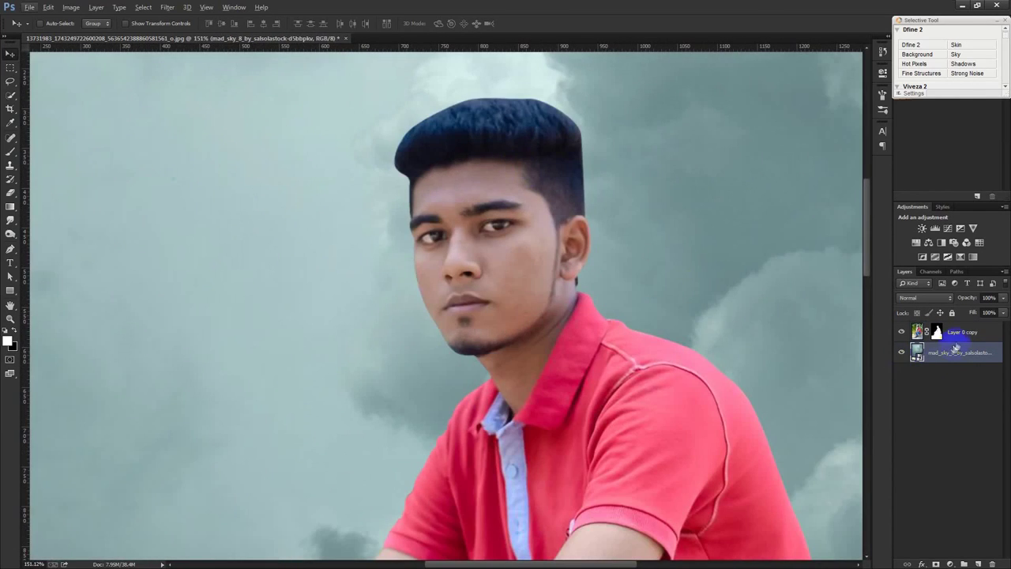
click(961, 334)
right_click(962, 331)
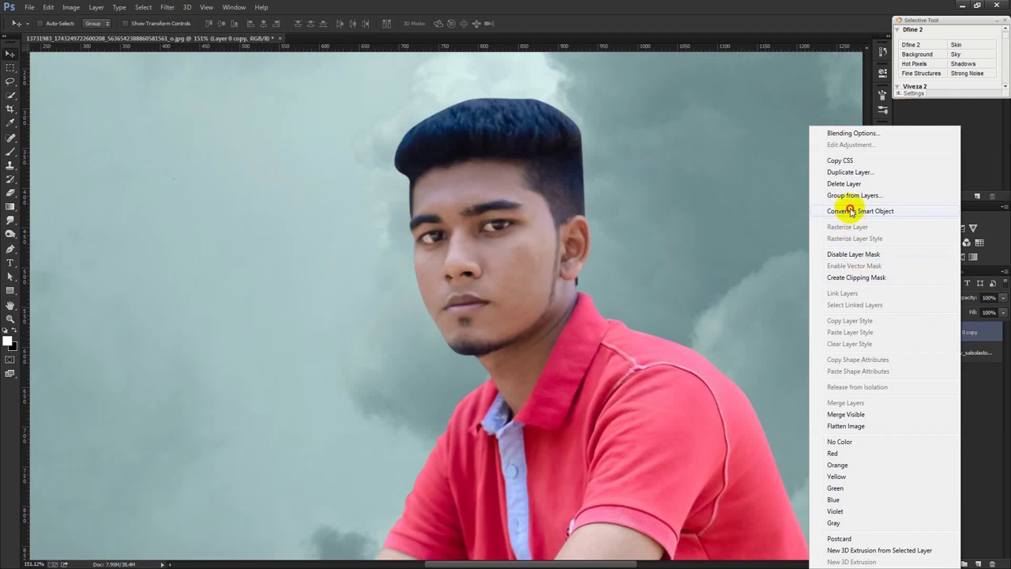
click(851, 211)
right_click(942, 338)
click(828, 255)
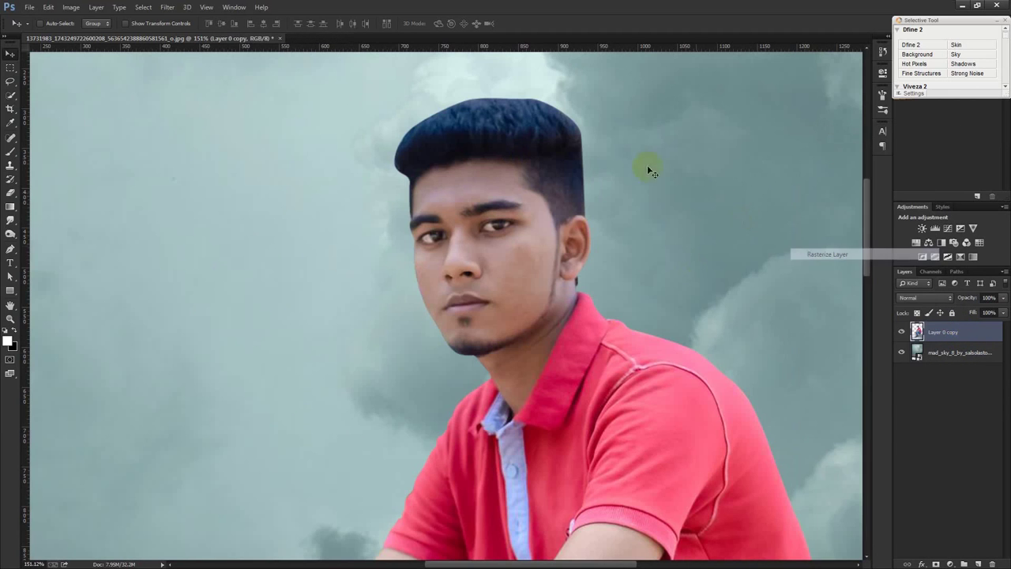
- Heal the blemish on the man's chin with the Spot Healing Brush
drag(535, 131, 526, 136)
right_click(11, 138)
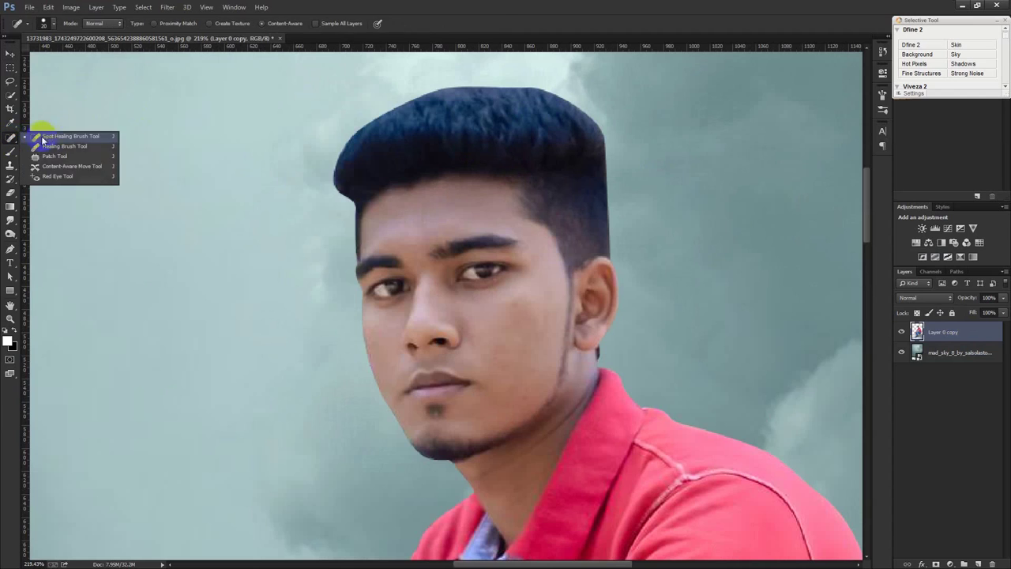
click(40, 131)
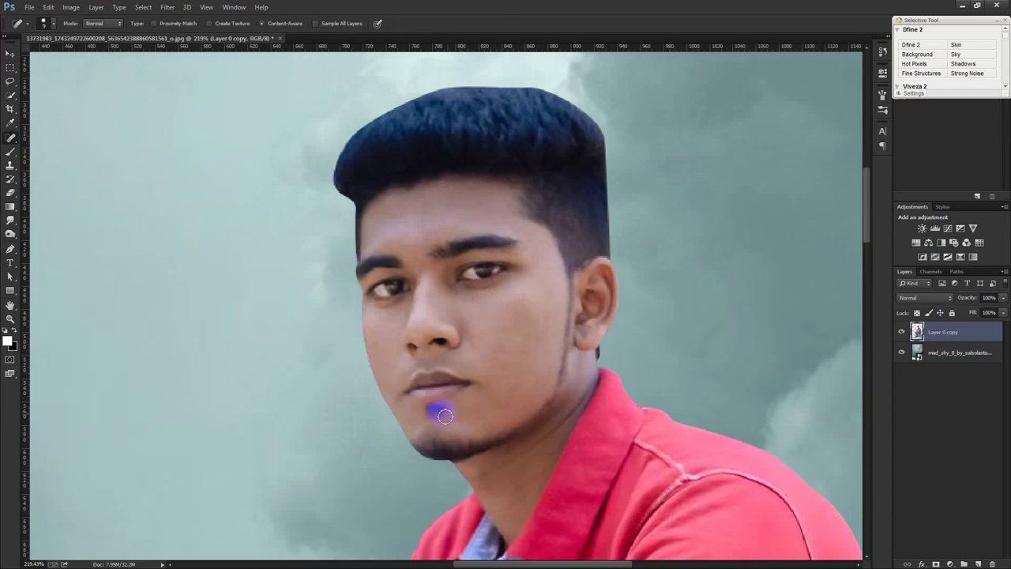
drag(418, 305, 429, 305)
scroll(429, 305, up, 3)
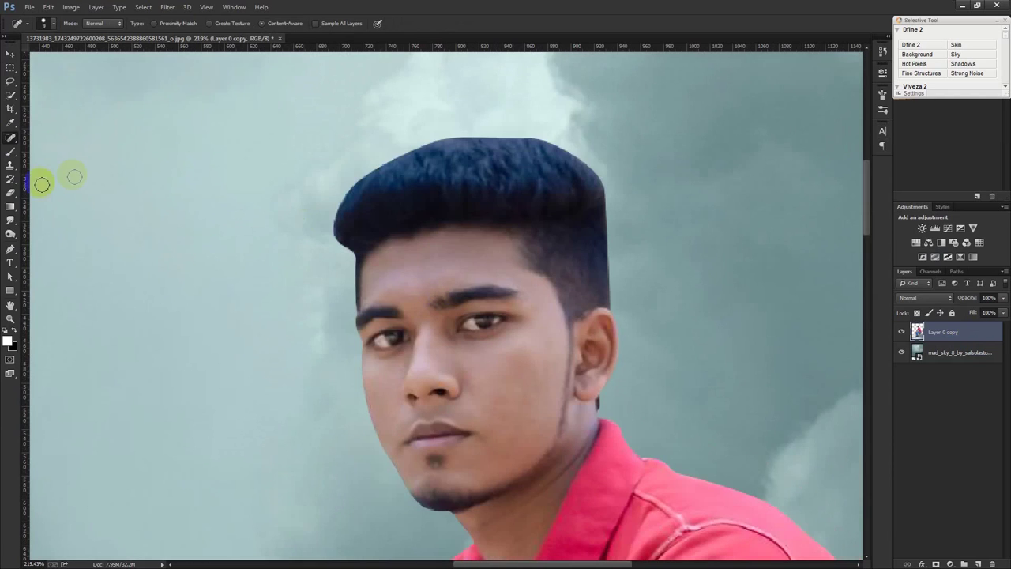
- With the Smudge tool, smear the top and right hair edges upward into the sky
click(10, 220)
click(56, 238)
right_click(281, 186)
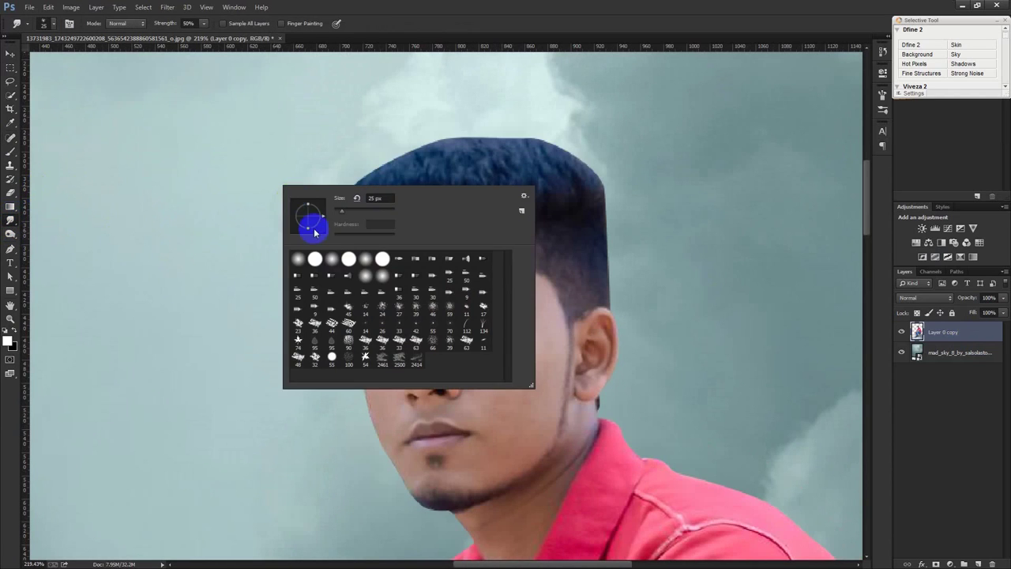
click(380, 263)
drag(370, 144, 430, 136)
drag(429, 93, 455, 142)
drag(464, 103, 465, 120)
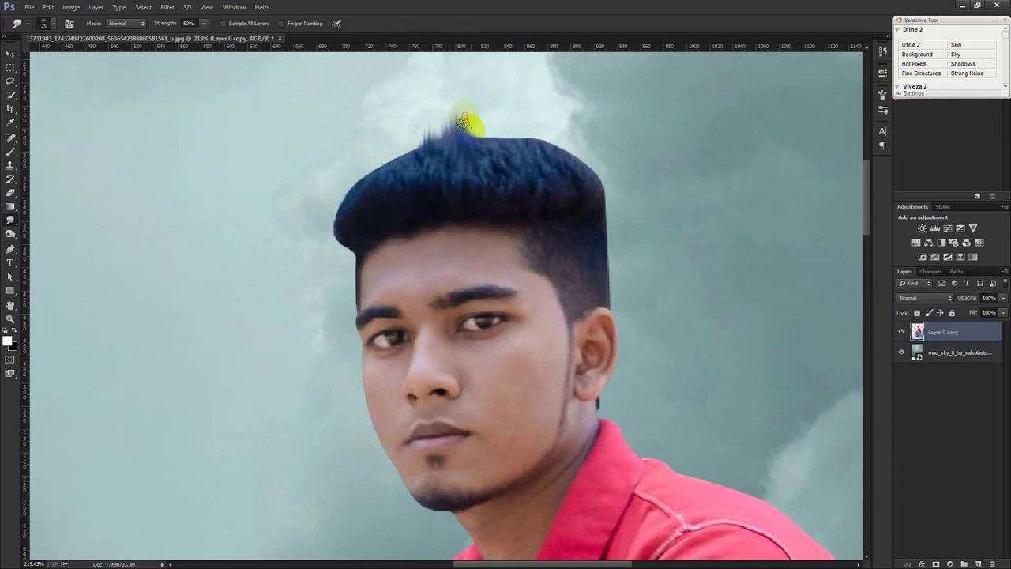
drag(482, 166, 501, 95)
drag(511, 154, 531, 104)
drag(546, 183, 540, 119)
mouse_move(553, 162)
mouse_down()
mouse_move(557, 103)
mouse_move(577, 102)
mouse_up()
drag(587, 169, 591, 120)
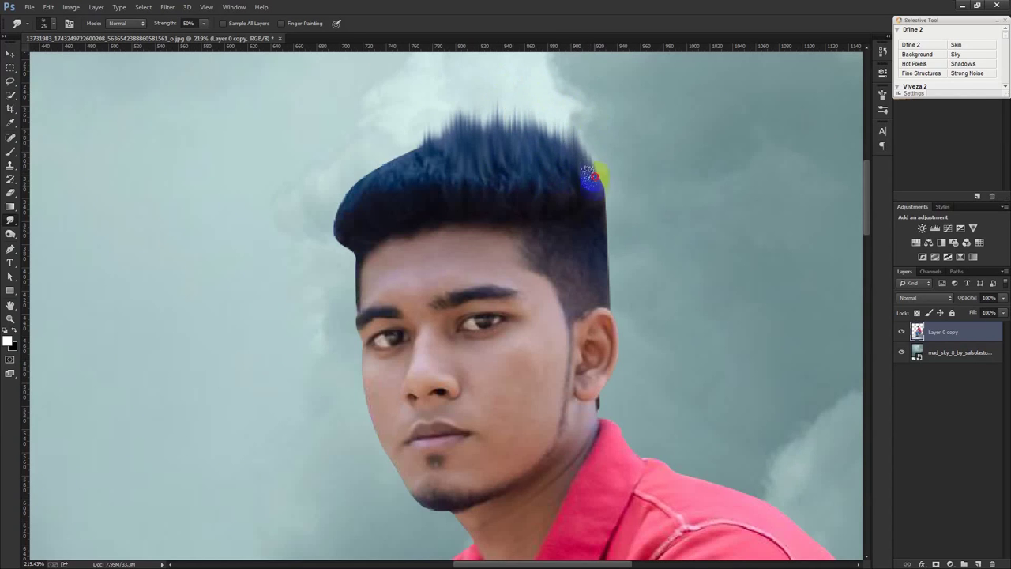
- Sweep the left and top hair strands up and outward into spikes
drag(429, 161, 444, 110)
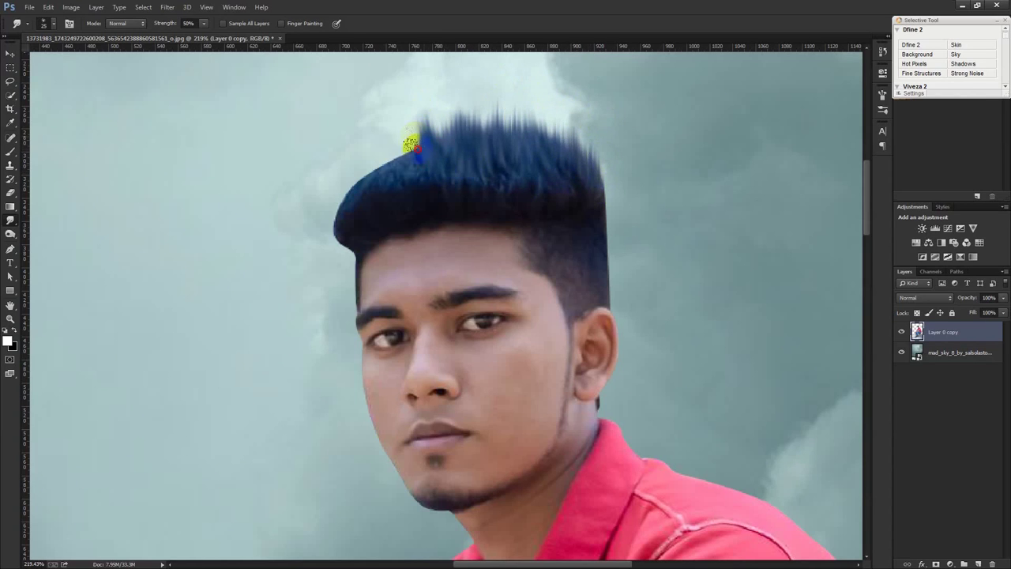
drag(399, 162, 395, 120)
drag(392, 183, 379, 140)
drag(366, 208, 339, 175)
mouse_move(338, 228)
mouse_down()
mouse_move(327, 163)
mouse_move(305, 167)
mouse_move(324, 156)
mouse_move(332, 129)
mouse_up()
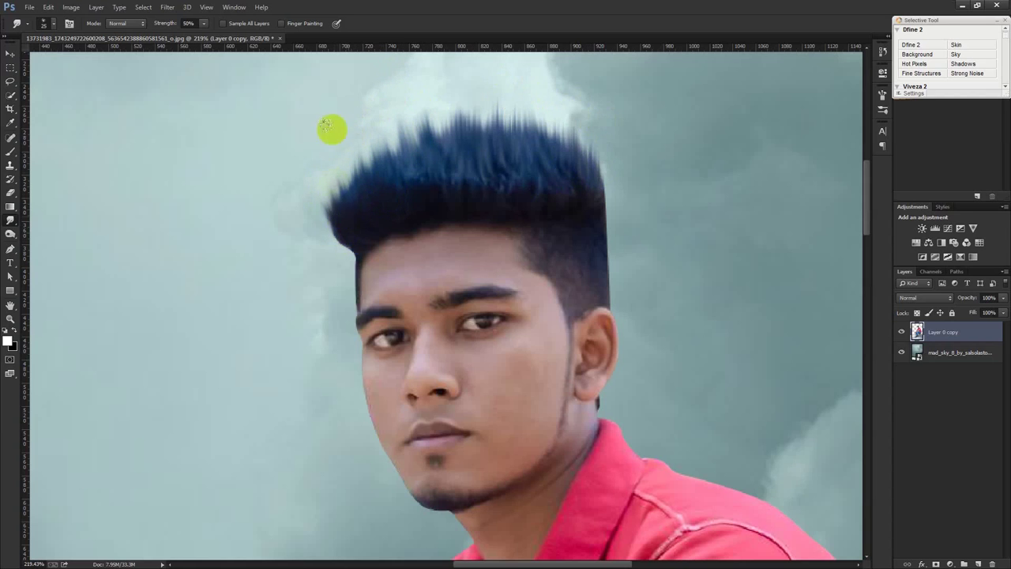
drag(350, 226, 309, 181)
mouse_move(341, 235)
mouse_down()
mouse_move(320, 229)
mouse_move(347, 131)
mouse_up()
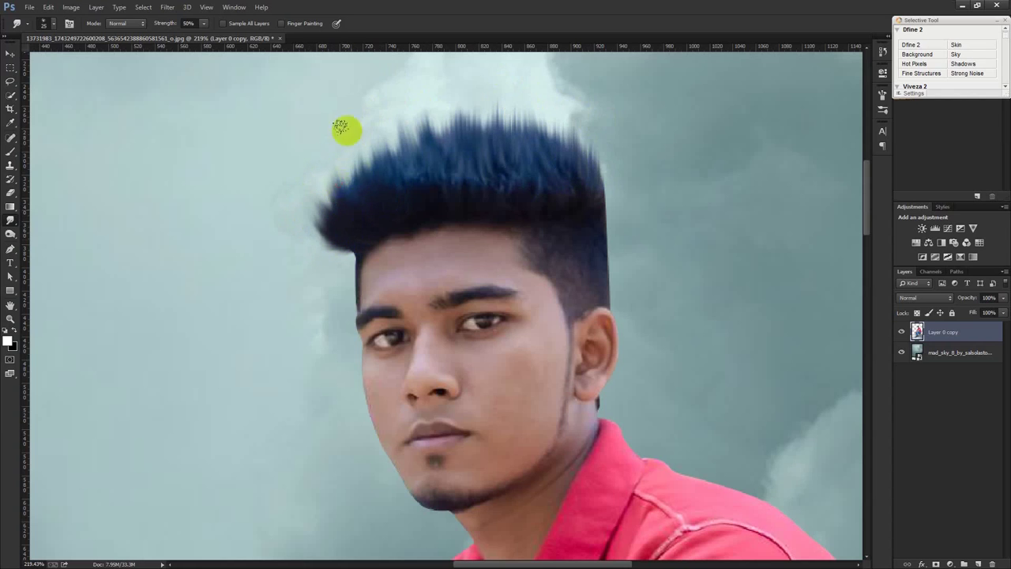
drag(369, 199, 385, 117)
mouse_move(400, 179)
mouse_down()
mouse_move(404, 75)
mouse_move(459, 94)
mouse_up()
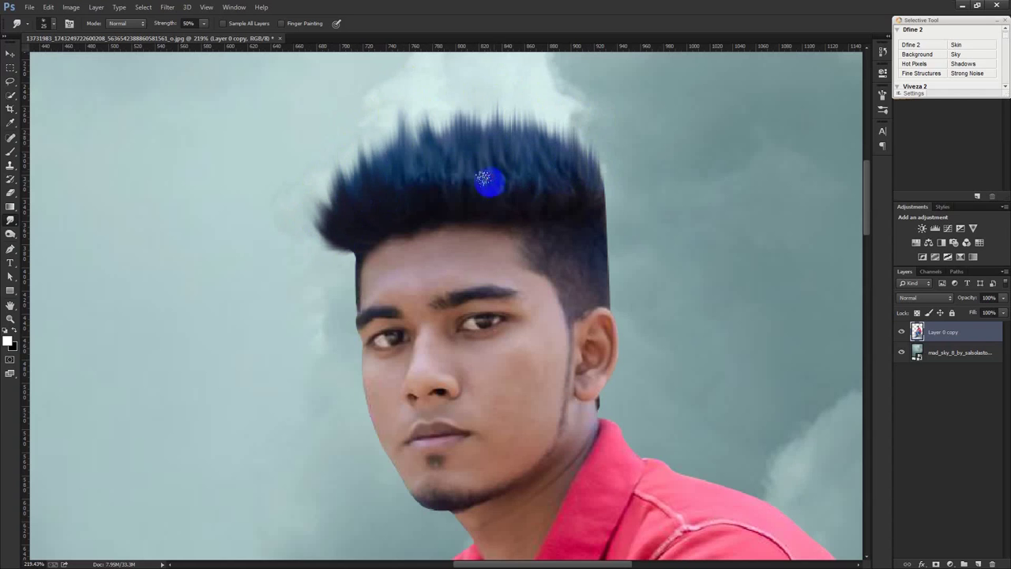
drag(489, 181, 494, 98)
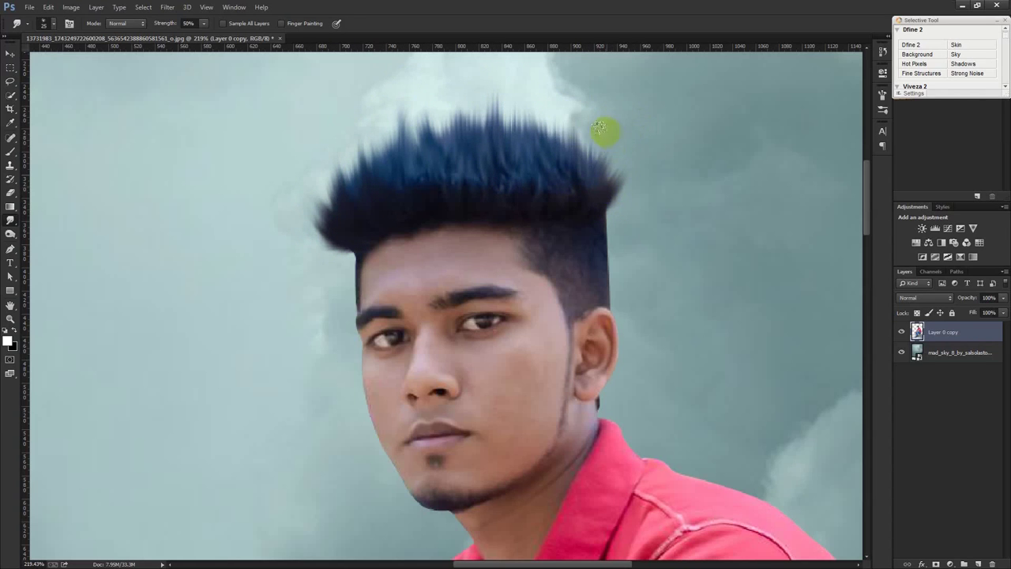
drag(451, 140, 439, 95)
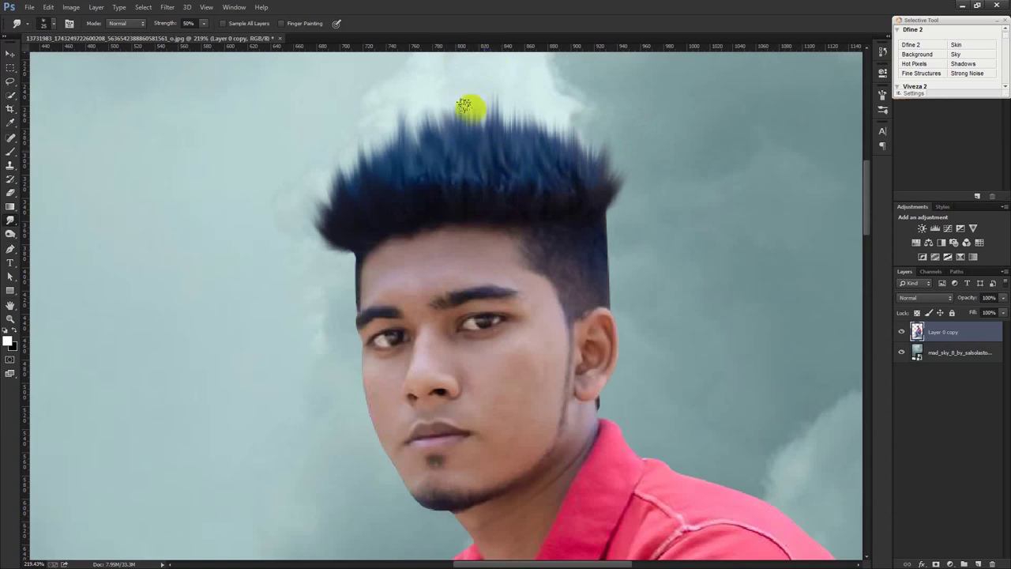
- Fit the photo on screen and push upper-left and central strands higher into the clouds
key(ctrl+0)
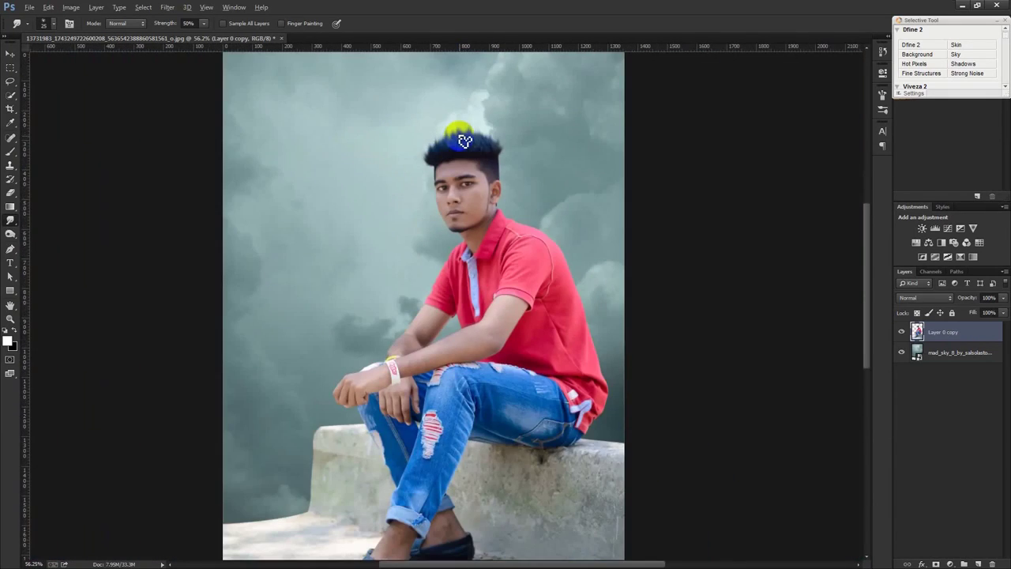
scroll(465, 140, up, 1)
scroll(475, 102, up, 2)
scroll(463, 129, up, 2)
drag(413, 226, 403, 170)
drag(435, 239, 429, 140)
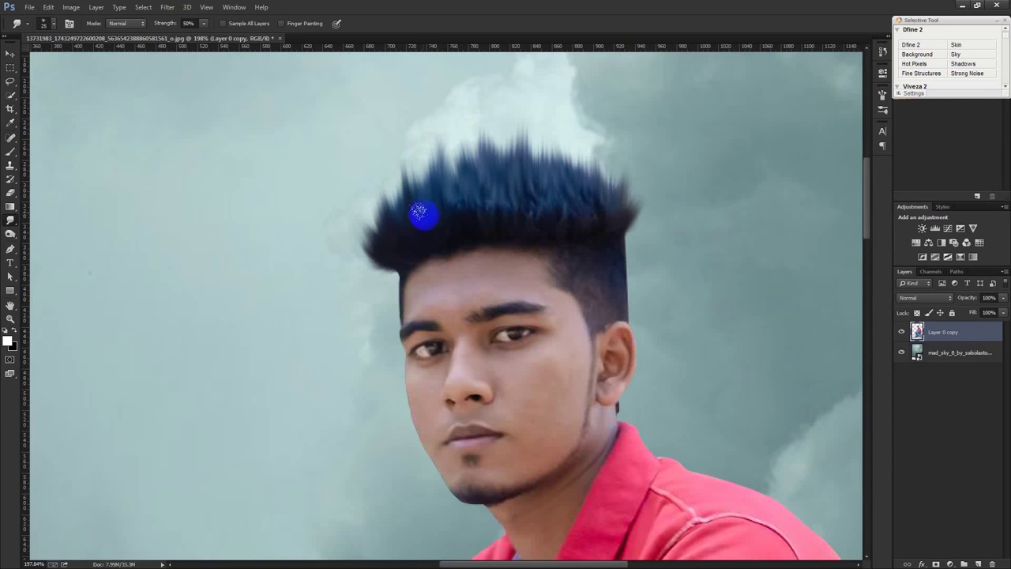
drag(423, 214, 411, 142)
mouse_move(405, 228)
mouse_down()
mouse_move(390, 108)
mouse_move(391, 168)
mouse_move(356, 71)
mouse_up()
drag(467, 218, 485, 118)
drag(525, 209, 537, 147)
drag(542, 211, 587, 128)
drag(582, 214, 594, 112)
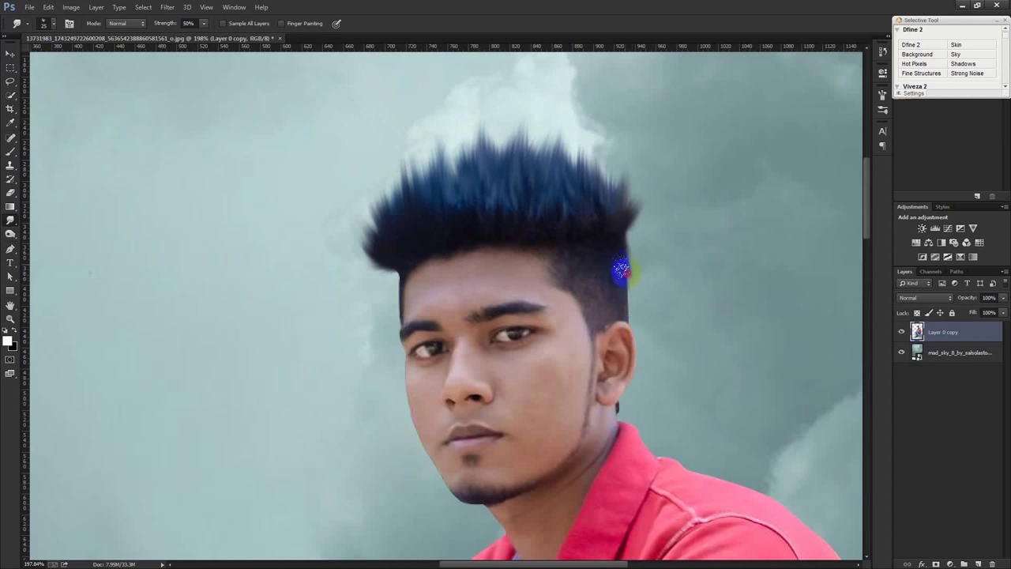
- Soften the hairline beside the man's forehead with a small smudge
scroll(620, 269, down, 3)
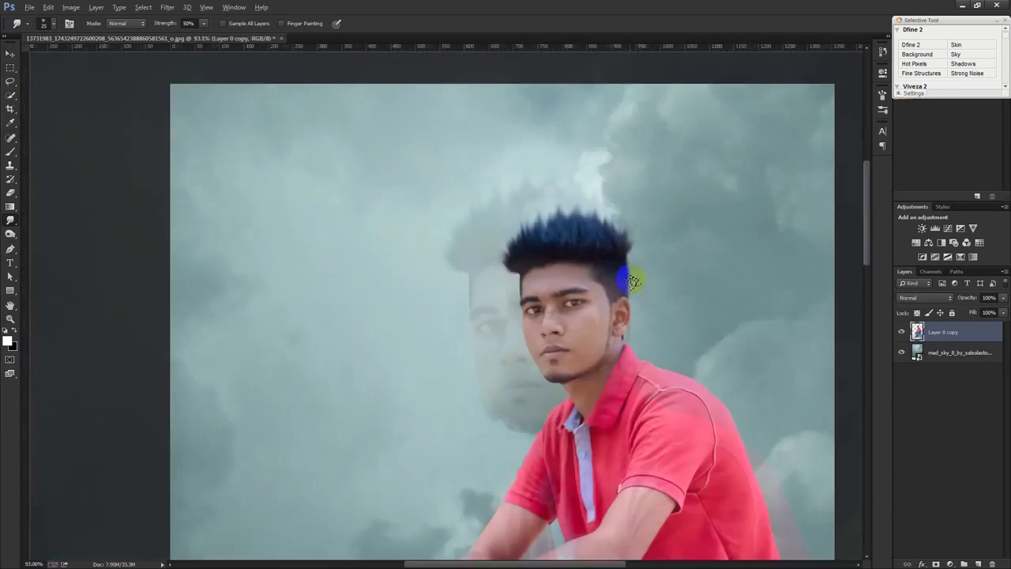
scroll(625, 276, down, 2)
scroll(583, 282, up, 3)
scroll(543, 277, up, 2)
drag(562, 276, 557, 294)
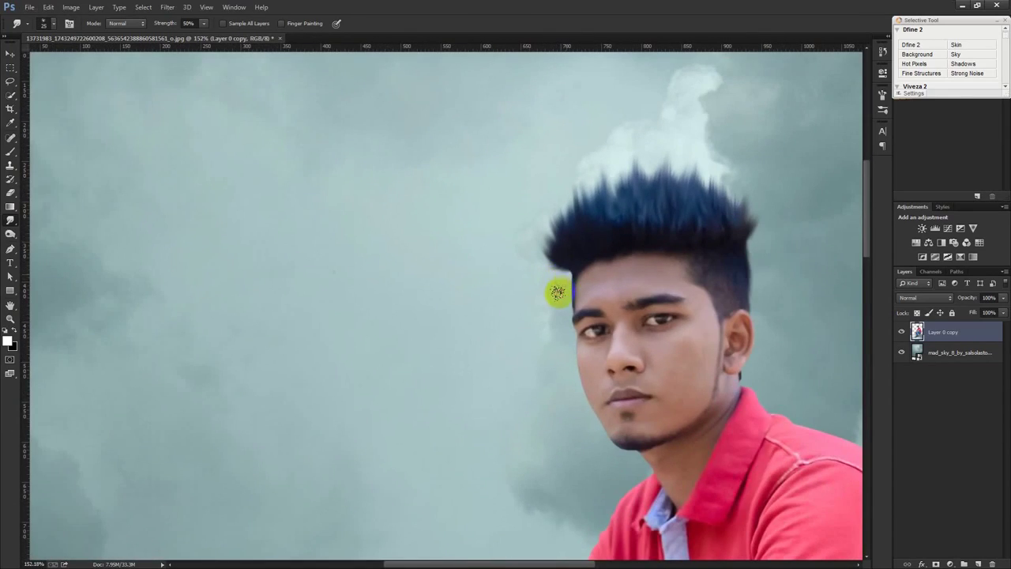
scroll(555, 292, down, 1)
scroll(546, 276, down, 3)
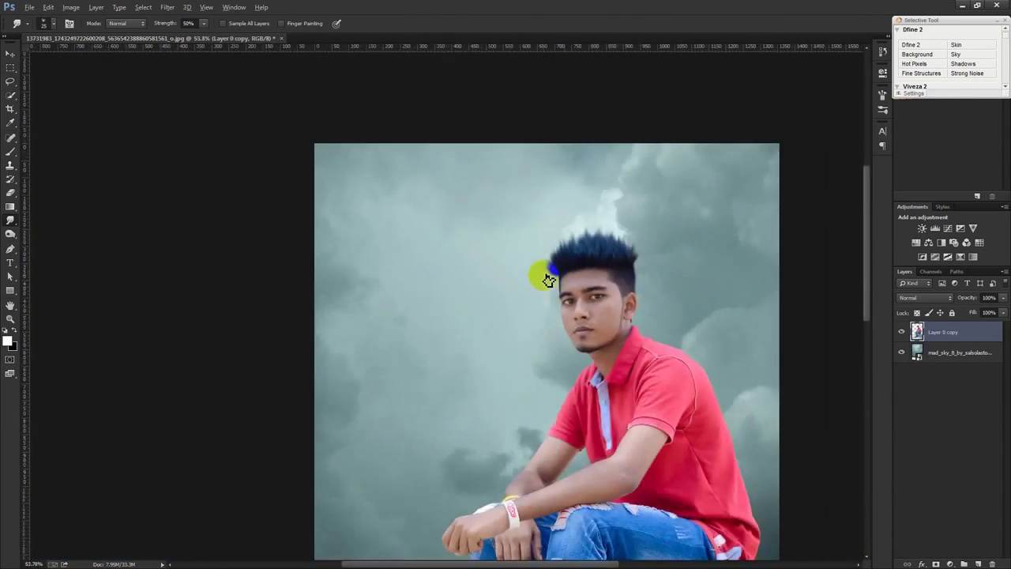
scroll(546, 280, down, 2)
scroll(549, 279, up, 1)
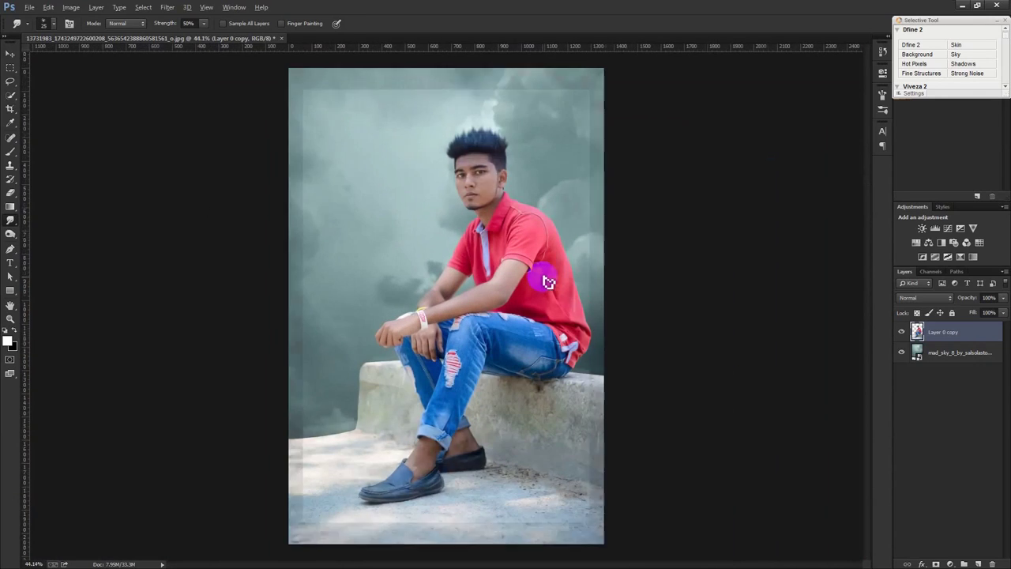
- Select the sky layer, nudge it slightly, and rasterize it
click(10, 53)
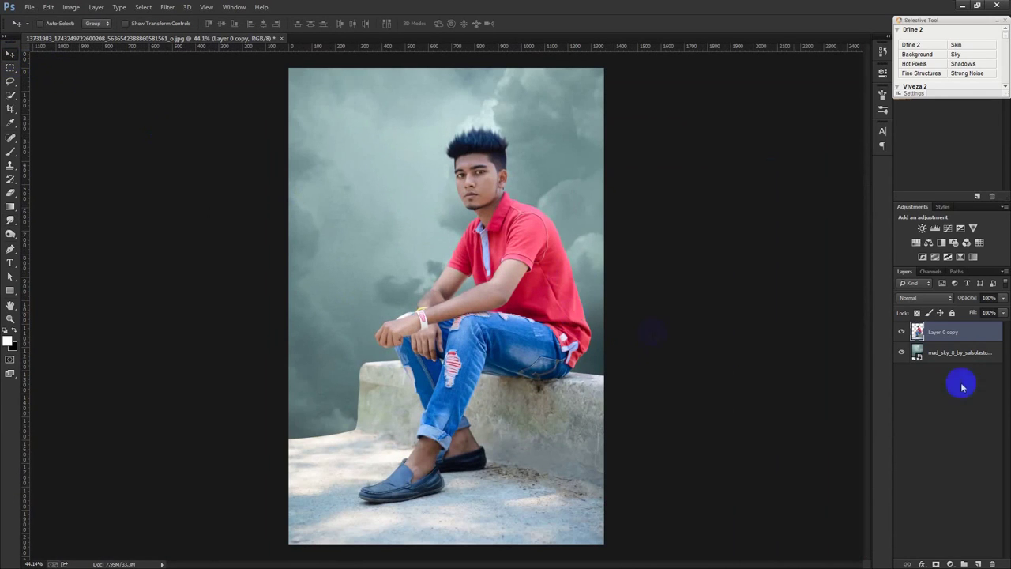
click(960, 352)
mouse_move(735, 335)
mouse_down()
mouse_move(727, 355)
mouse_move(730, 345)
mouse_up()
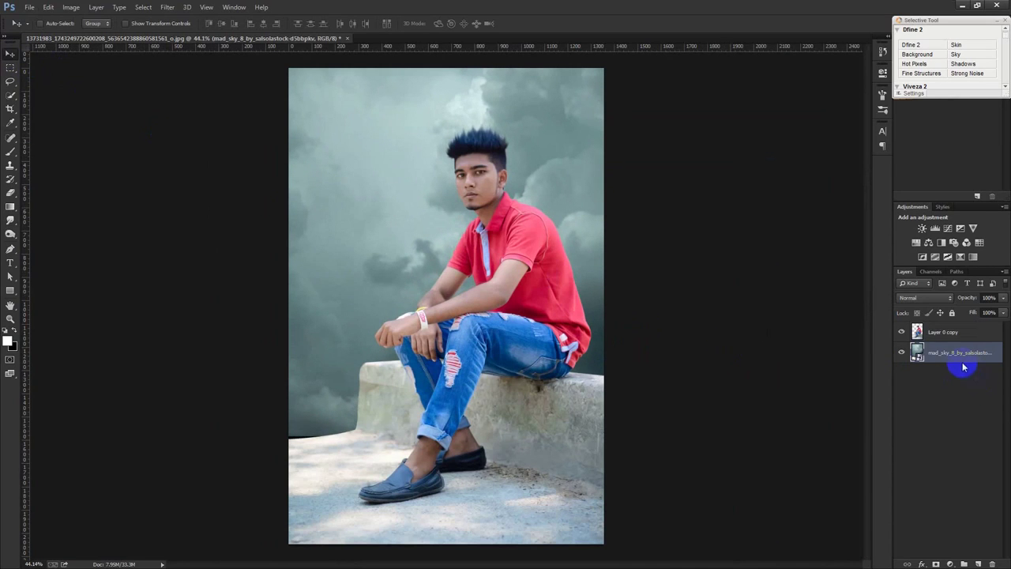
right_click(937, 355)
click(806, 254)
- Add a Hue/Saturation layer above the sky with Saturation -64 and Hue +18
click(72, 7)
mouse_move(87, 35)
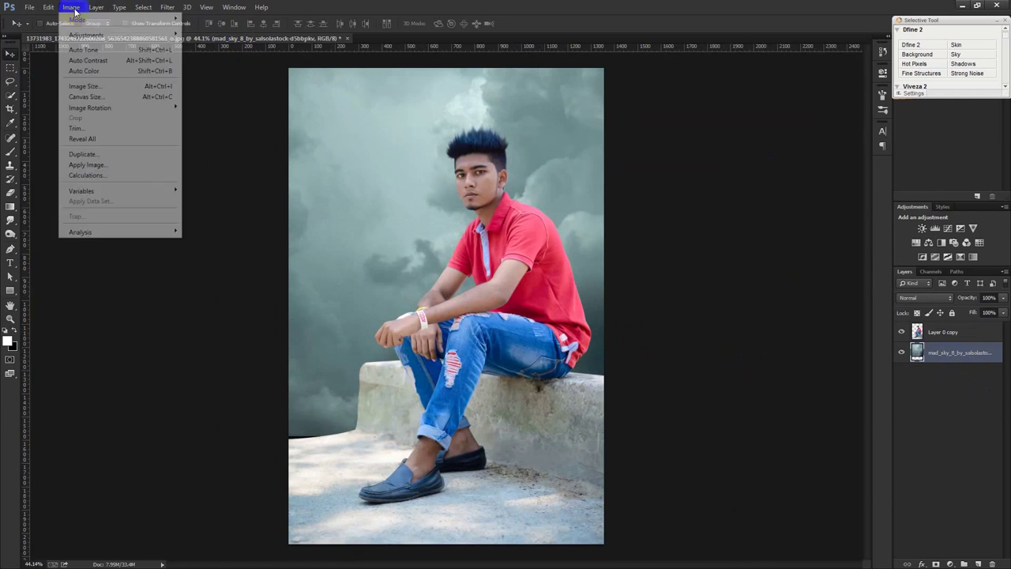
click(891, 364)
click(951, 564)
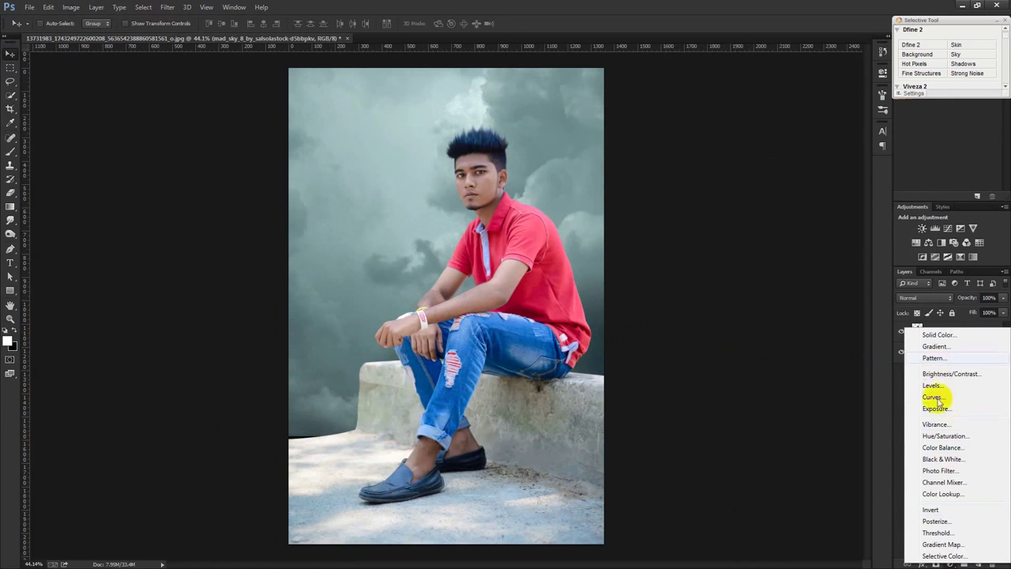
click(945, 436)
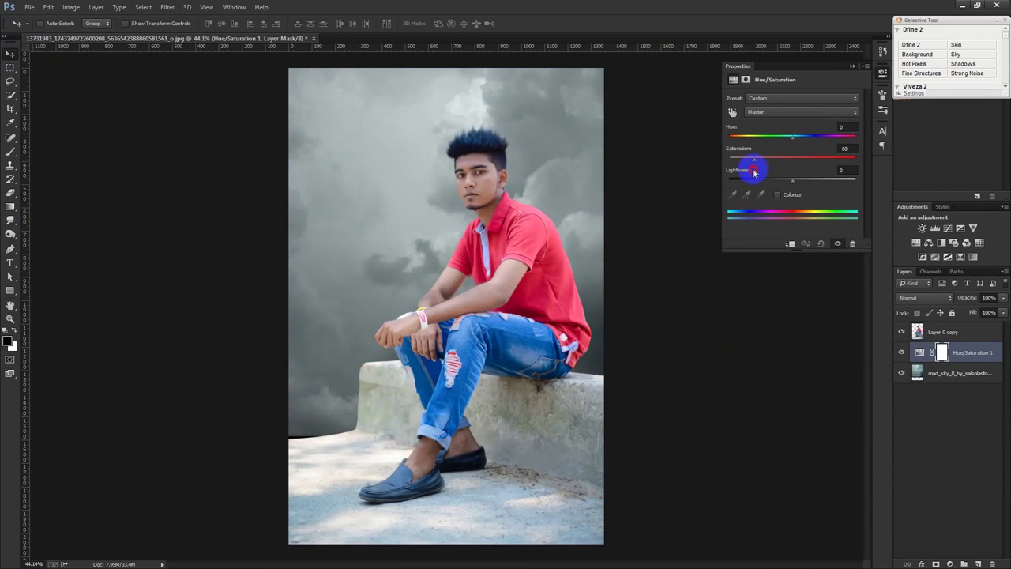
drag(798, 139, 779, 139)
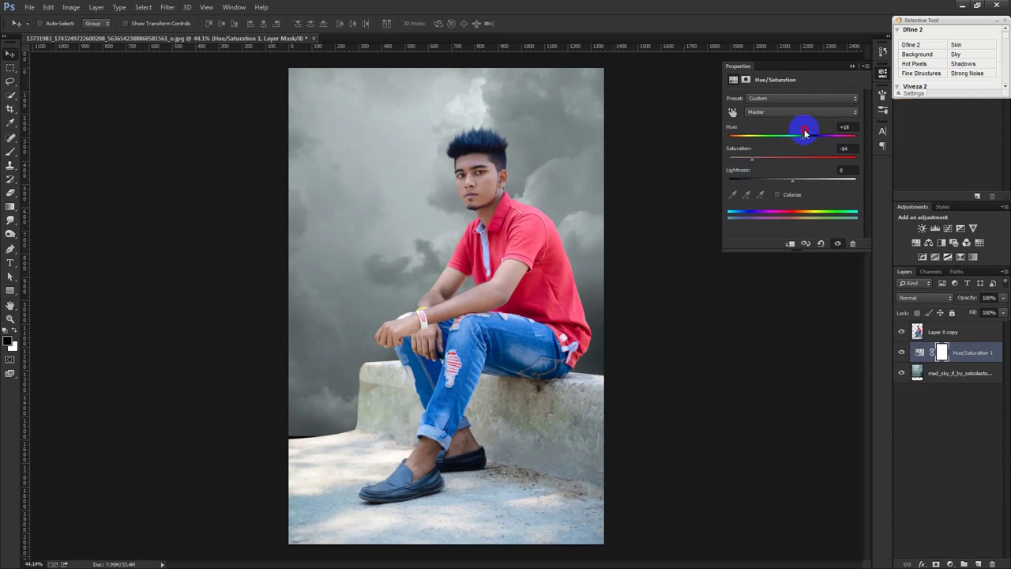
click(852, 67)
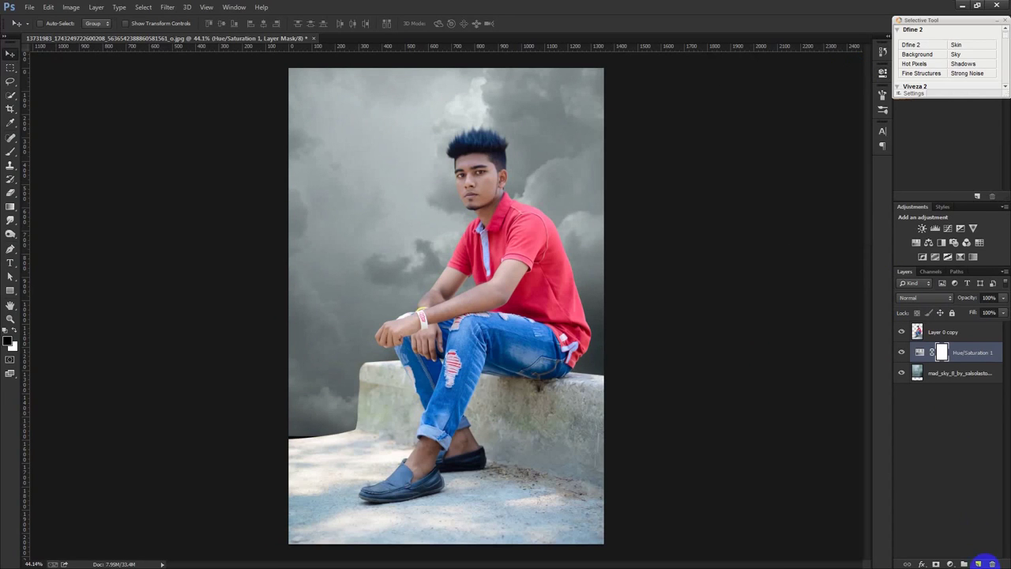
- Add a Gradient Fill layer with a dark preset, Radial style and Reverse checked
click(951, 564)
click(932, 352)
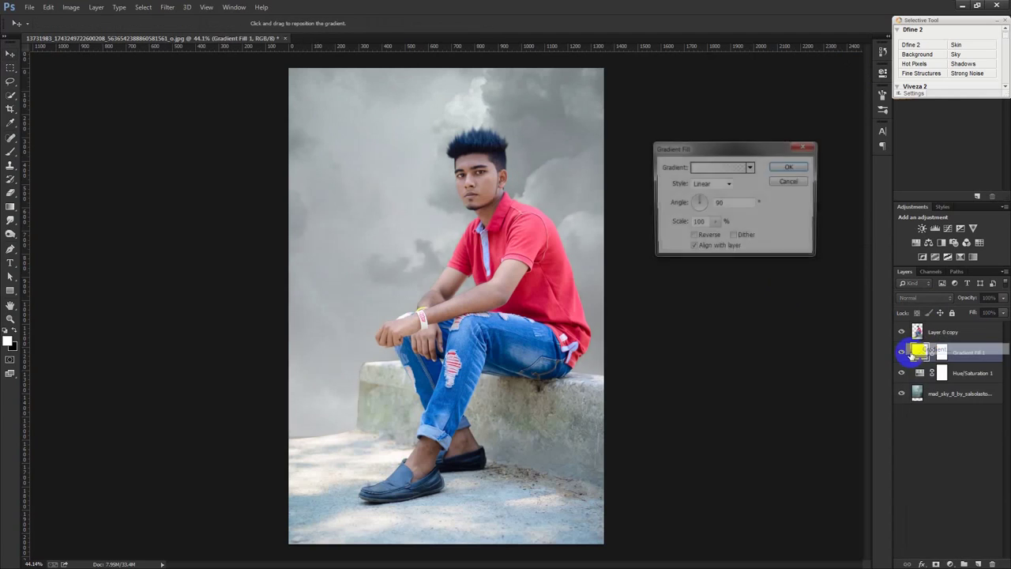
click(750, 167)
click(727, 221)
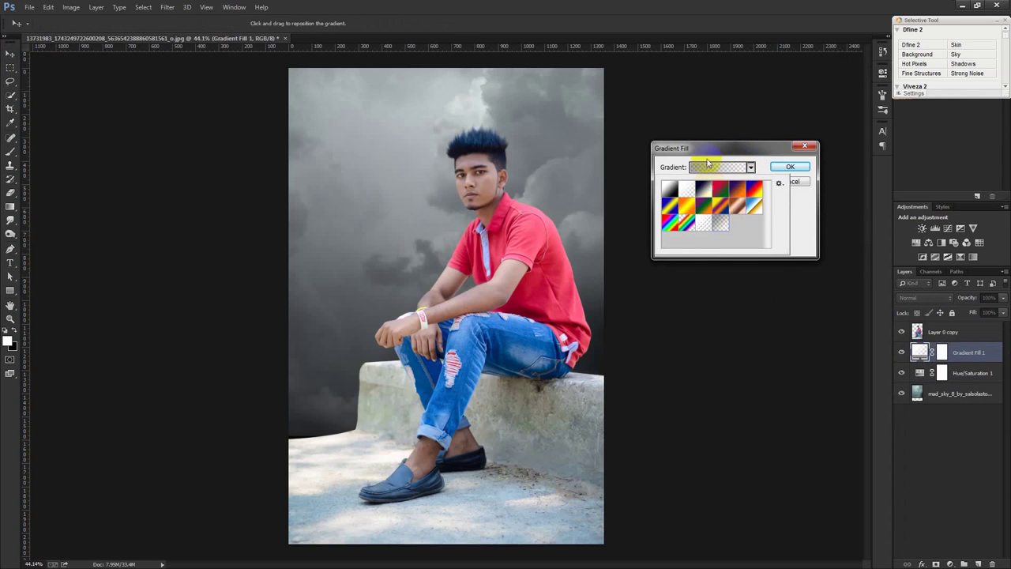
click(709, 162)
click(712, 188)
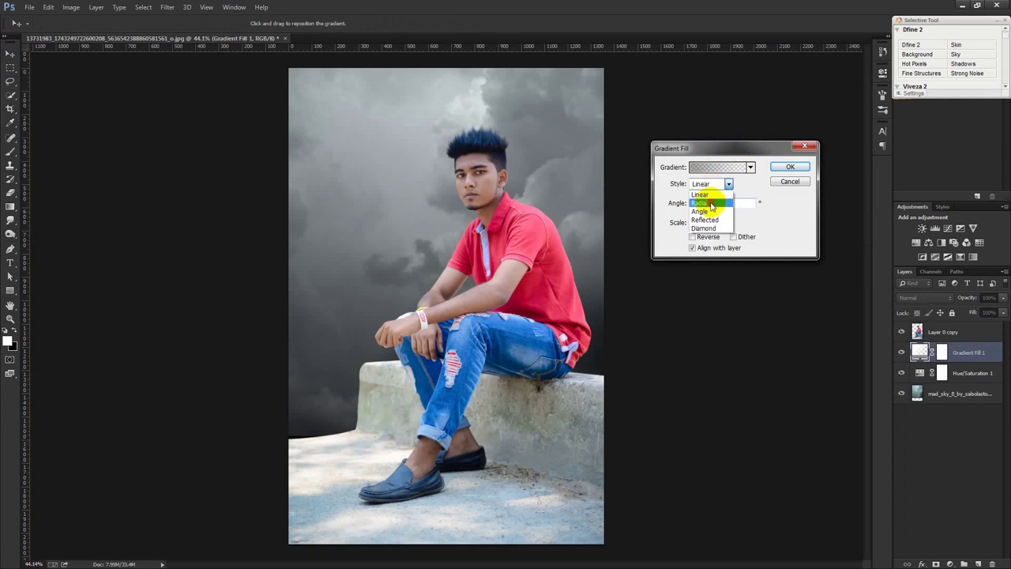
click(693, 237)
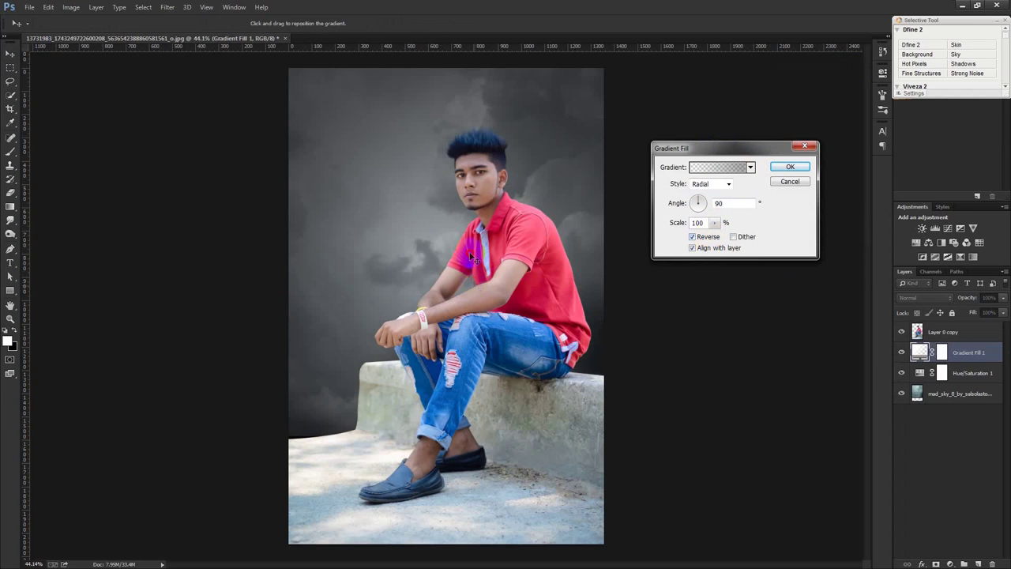
- Center the gradient behind the man at 219% scale, then nudge the sky down-right
drag(471, 257, 456, 235)
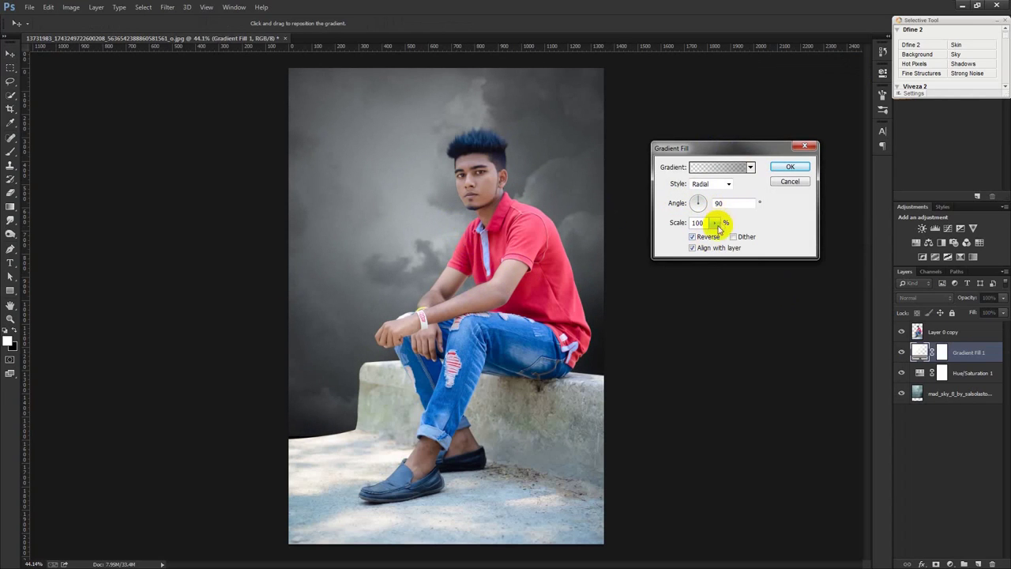
drag(715, 223, 757, 219)
click(791, 166)
click(960, 393)
mouse_move(556, 291)
mouse_down()
mouse_move(563, 318)
mouse_move(572, 315)
mouse_up()
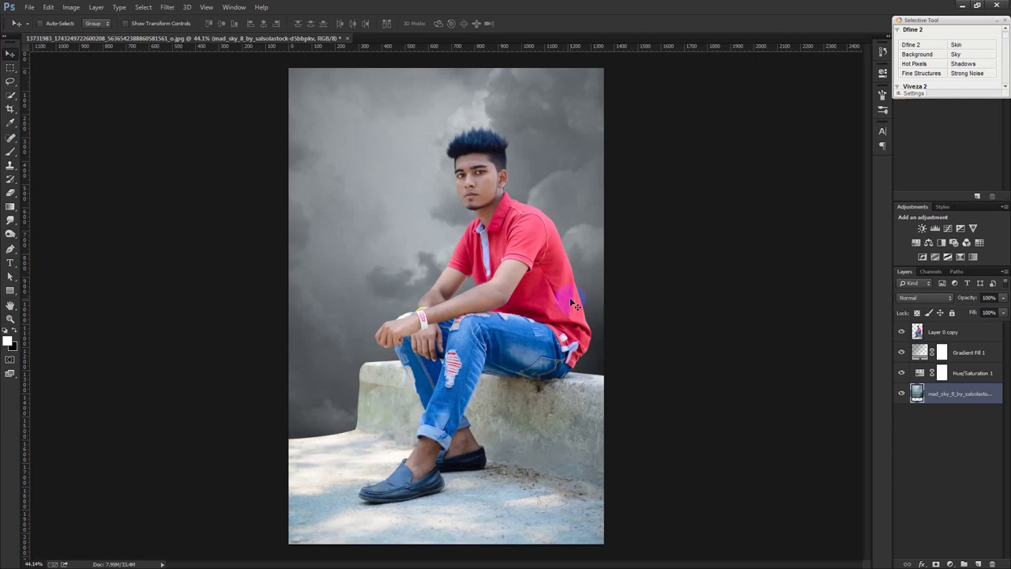
click(960, 335)
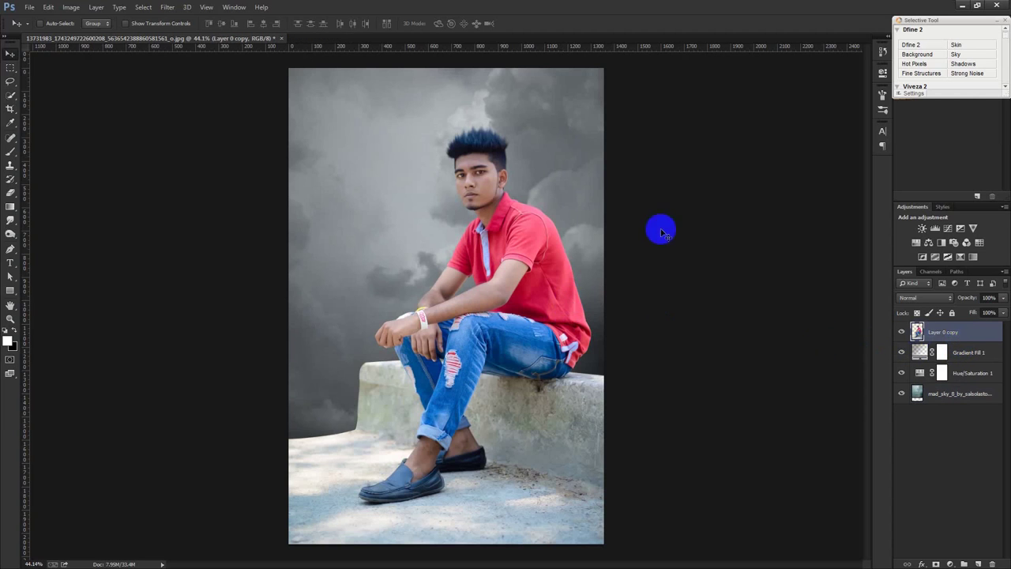
scroll(513, 178, up, 8)
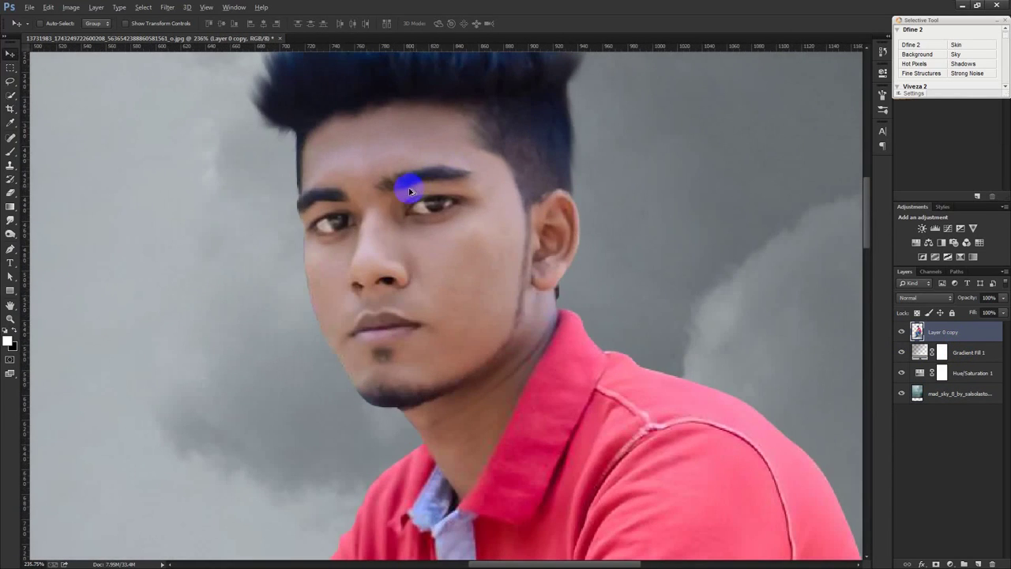
scroll(409, 192, down, 2)
scroll(409, 192, down, 2)
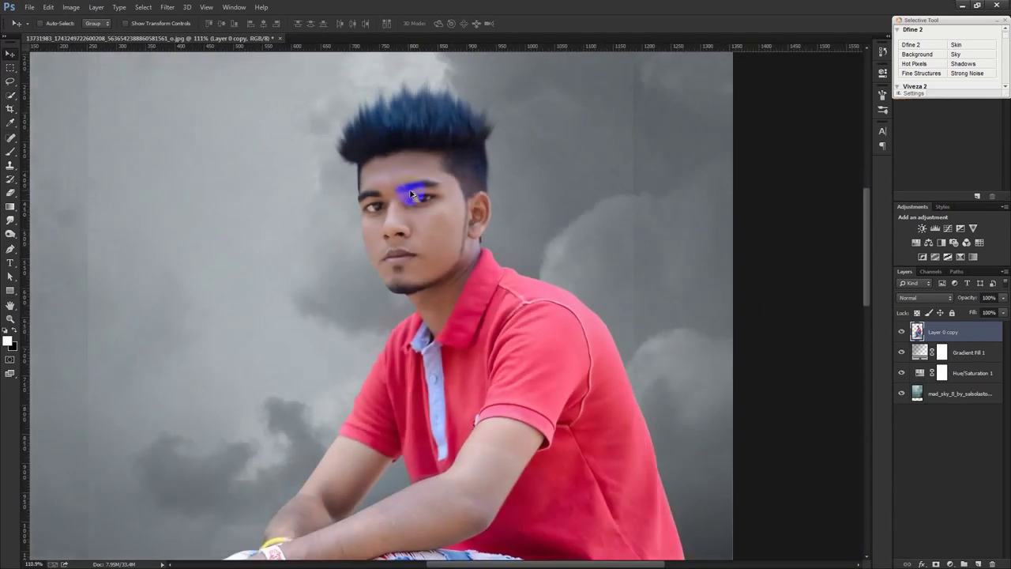
scroll(409, 192, down, 2)
scroll(411, 195, down, 2)
scroll(410, 195, down, 2)
scroll(415, 198, down, 2)
- Apply Shadows/Highlights to Layer 0 copy to lift the man's shadows
scroll(417, 198, up, 1)
click(71, 7)
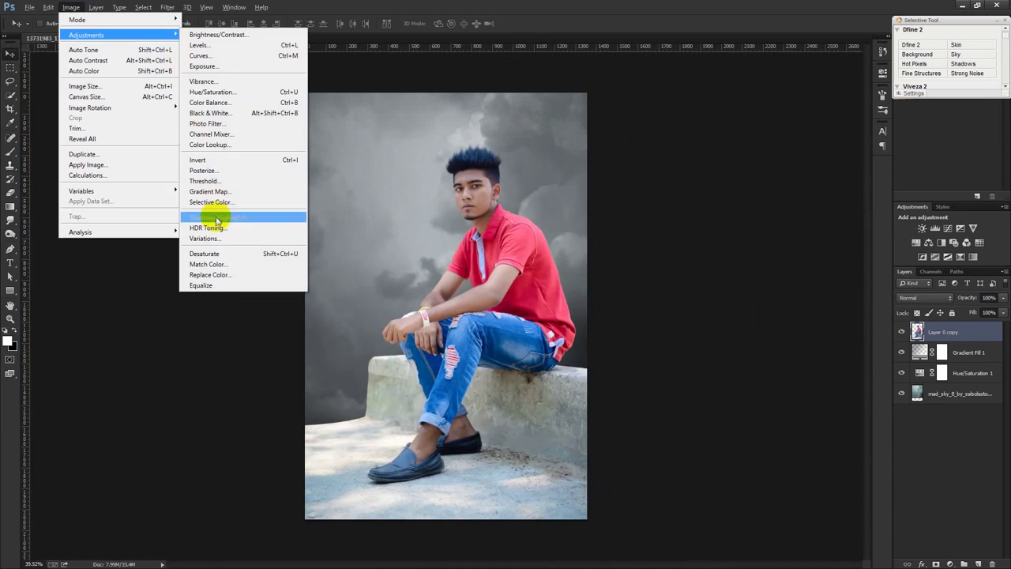
click(269, 217)
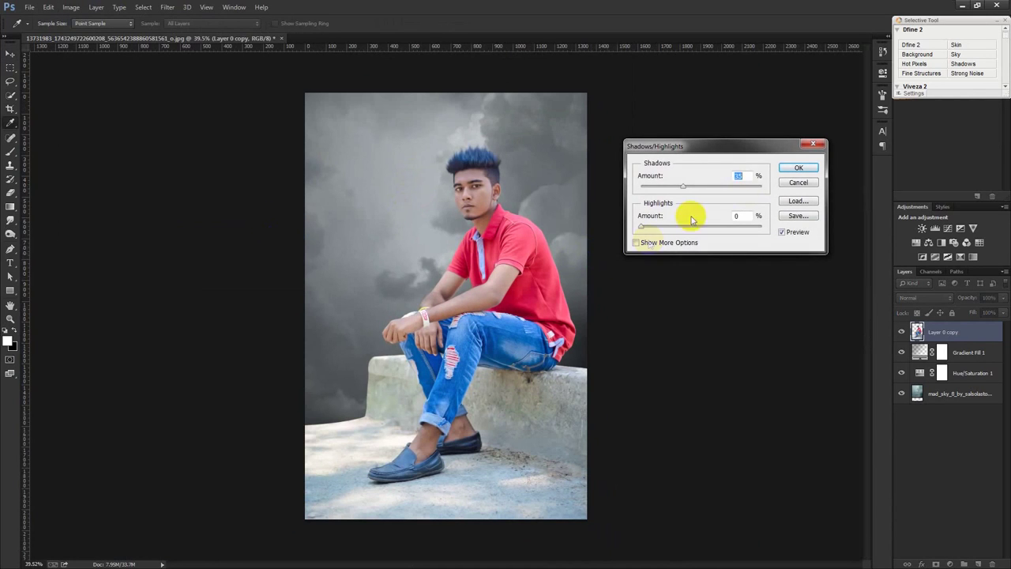
click(791, 169)
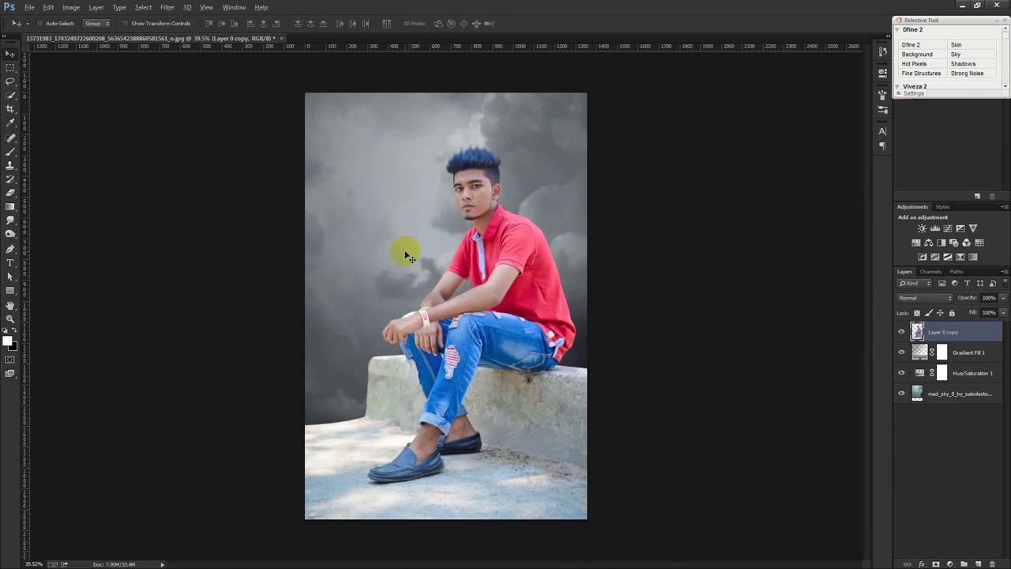
- Apply Shadows/Highlights at 35% Shadows Amount to the sky, then reselect Layer 0 copy
scroll(406, 252, up, 1)
click(919, 394)
click(71, 8)
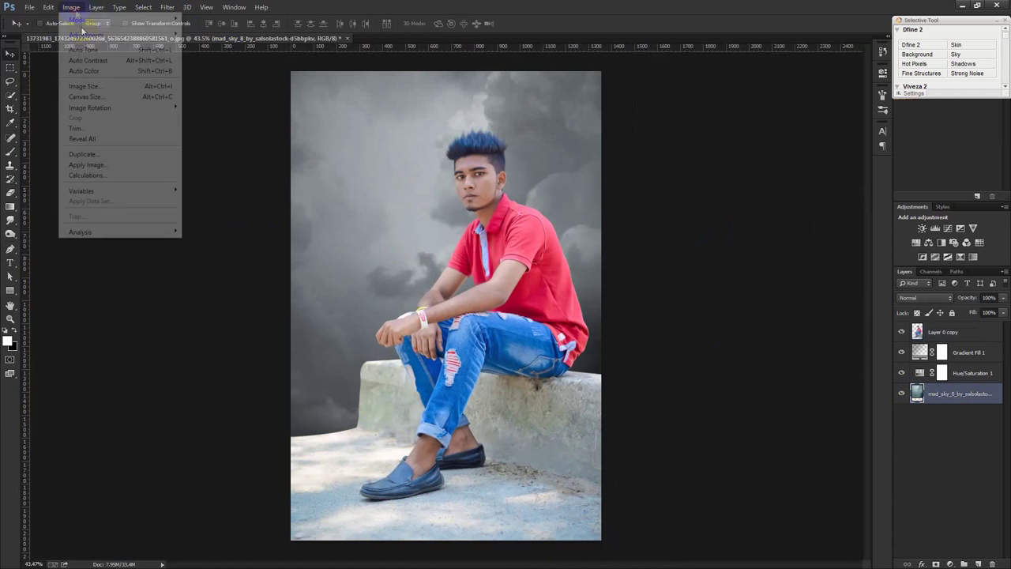
click(246, 218)
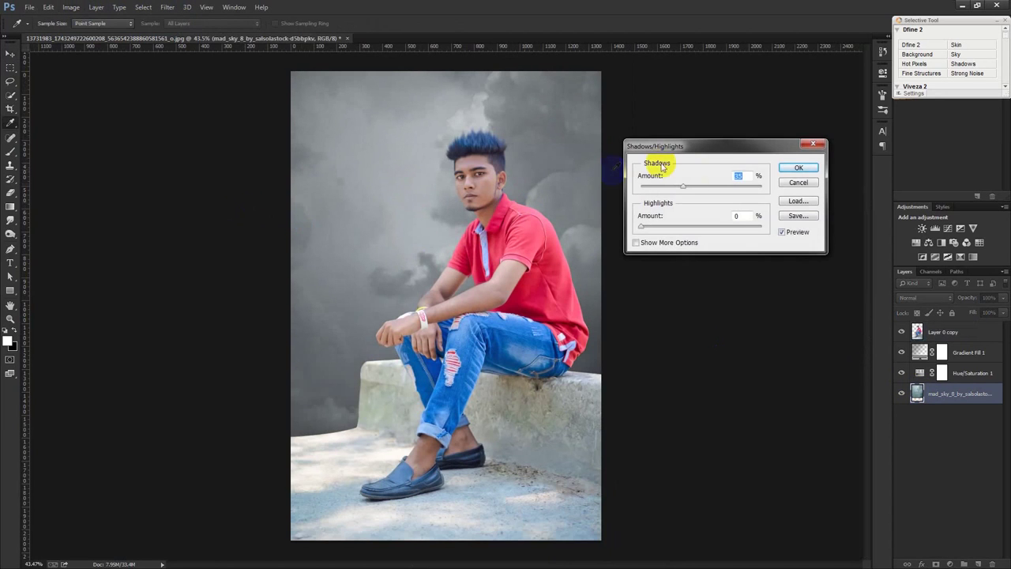
click(790, 171)
scroll(664, 168, up, 1)
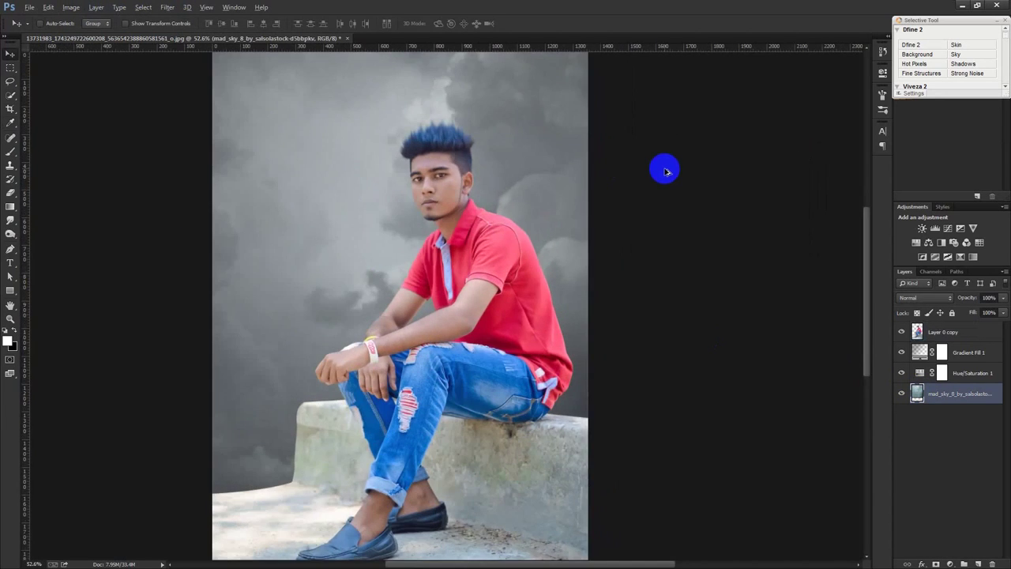
scroll(664, 167, down, 2)
click(953, 332)
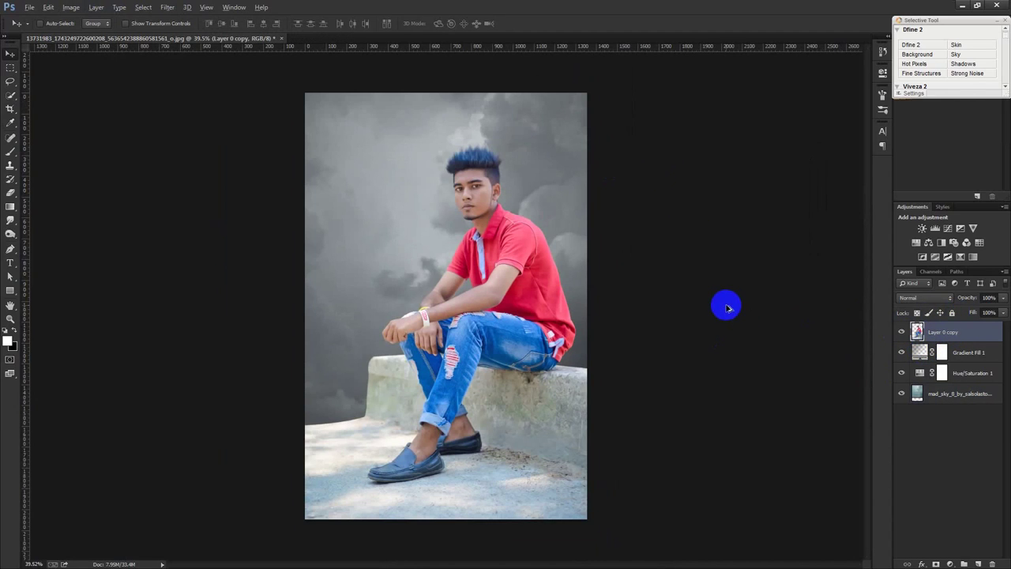
key(alt)
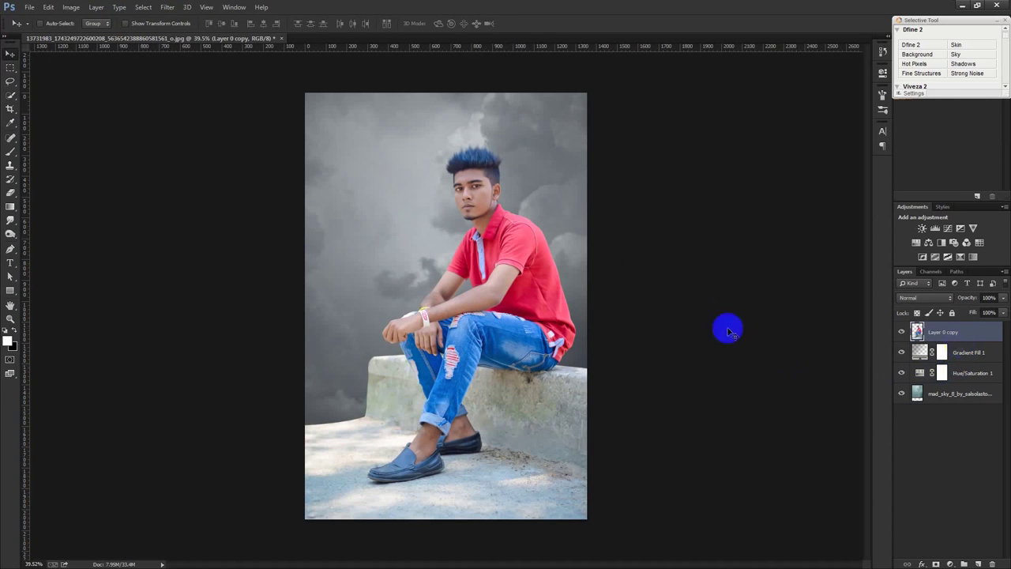
scroll(253, 371, up, 3)
- Blur the cut-out edges at the hands, ledge and shirt, then drag in the orange light image
right_click(10, 221)
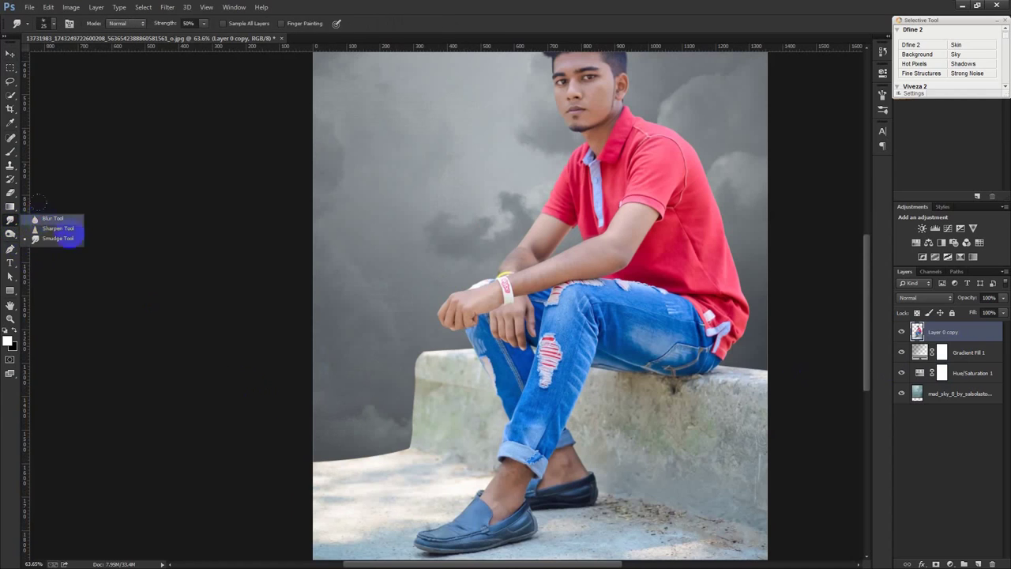
click(44, 212)
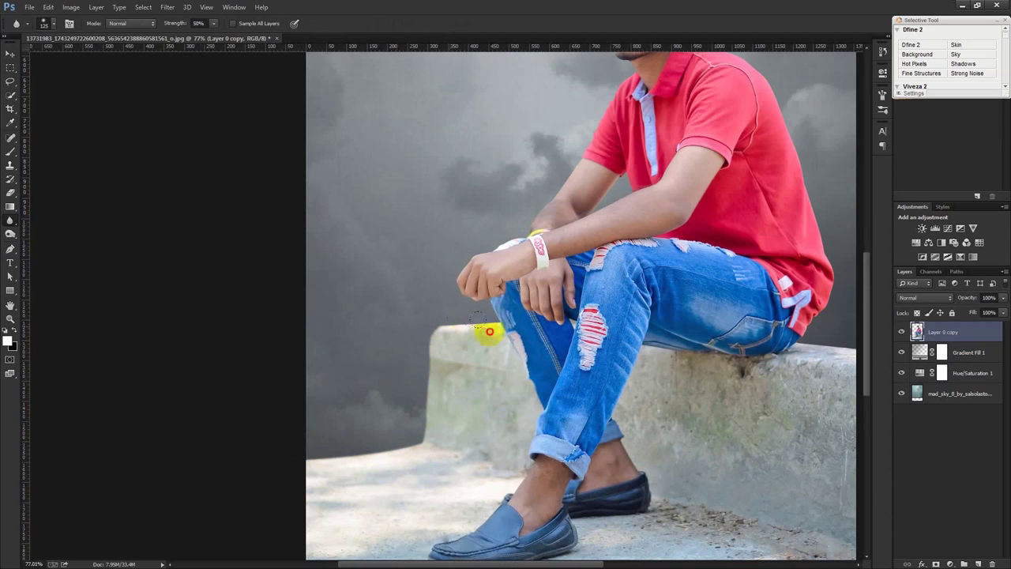
drag(568, 368, 332, 327)
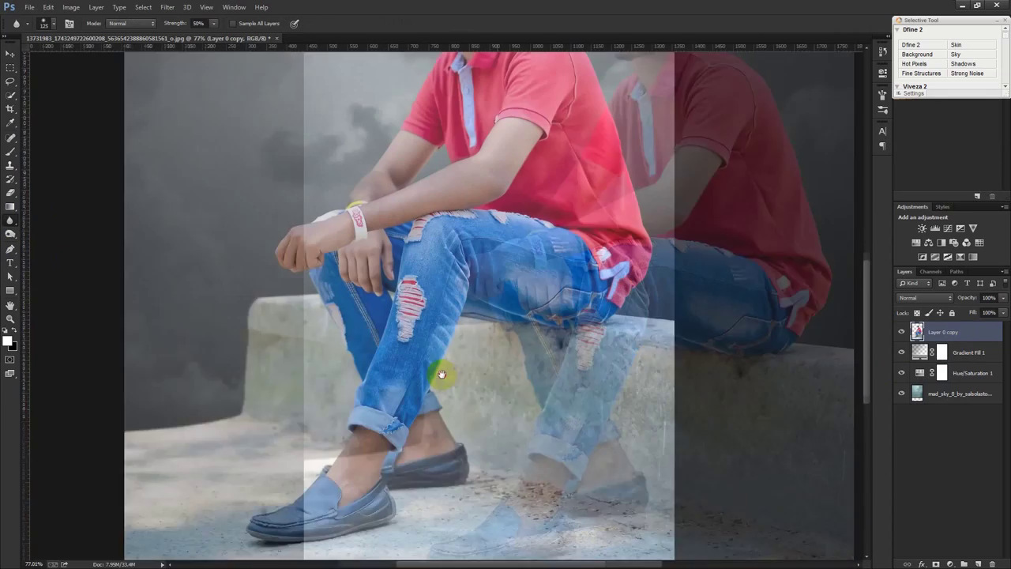
mouse_move(594, 297)
mouse_down()
mouse_move(627, 309)
mouse_move(578, 294)
mouse_up()
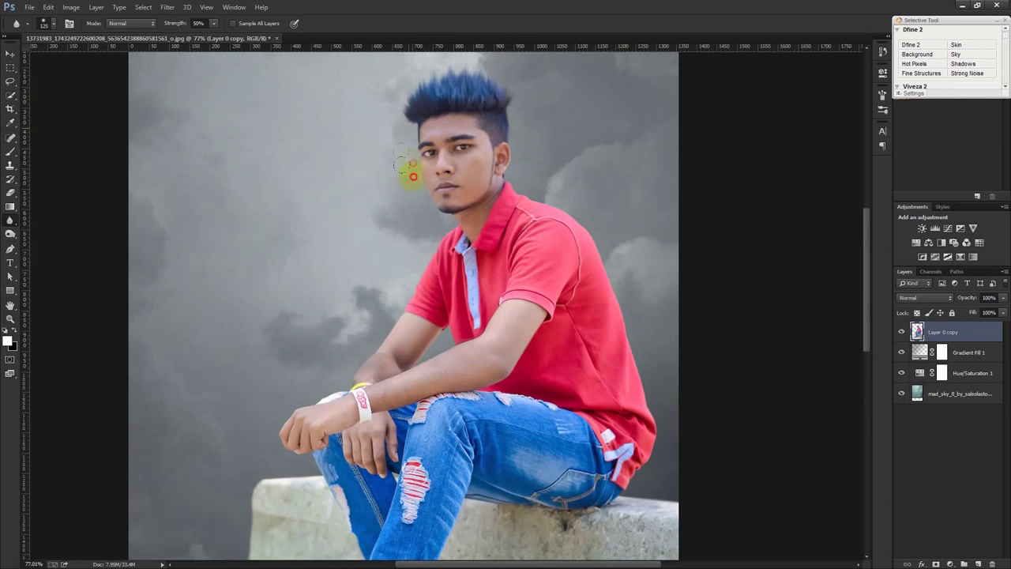
drag(409, 279, 393, 294)
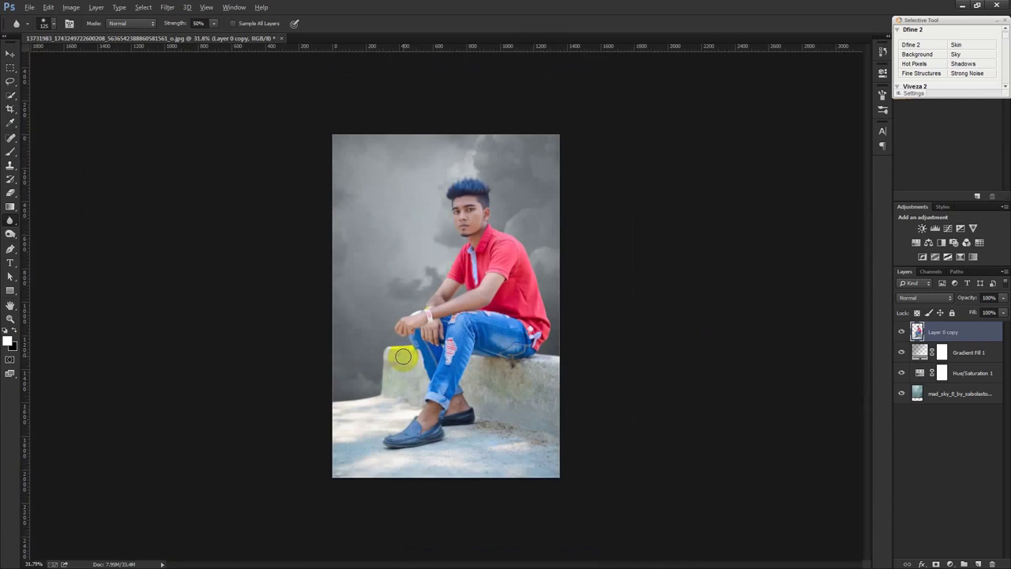
click(10, 54)
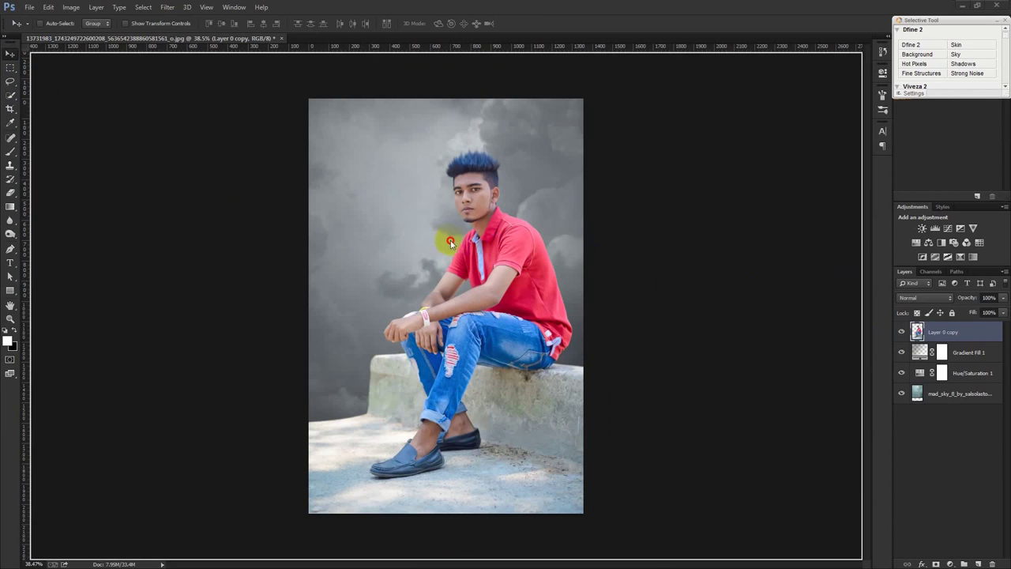
drag(668, 277, 467, 252)
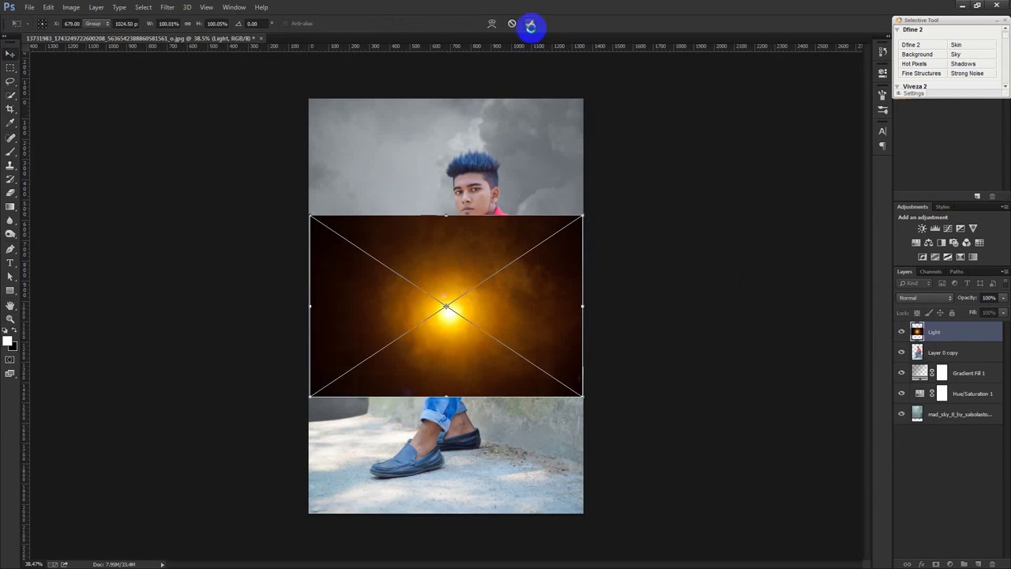
- Commit the placed light image and soften it with a Gaussian Blur
click(531, 25)
click(167, 7)
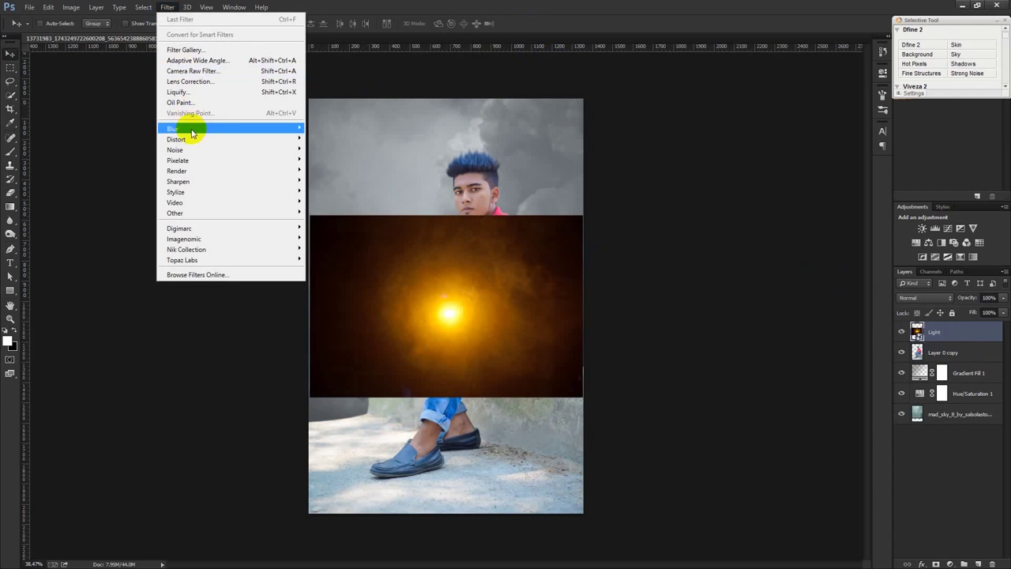
mouse_move(190, 129)
click(328, 206)
click(666, 273)
drag(688, 272, 694, 272)
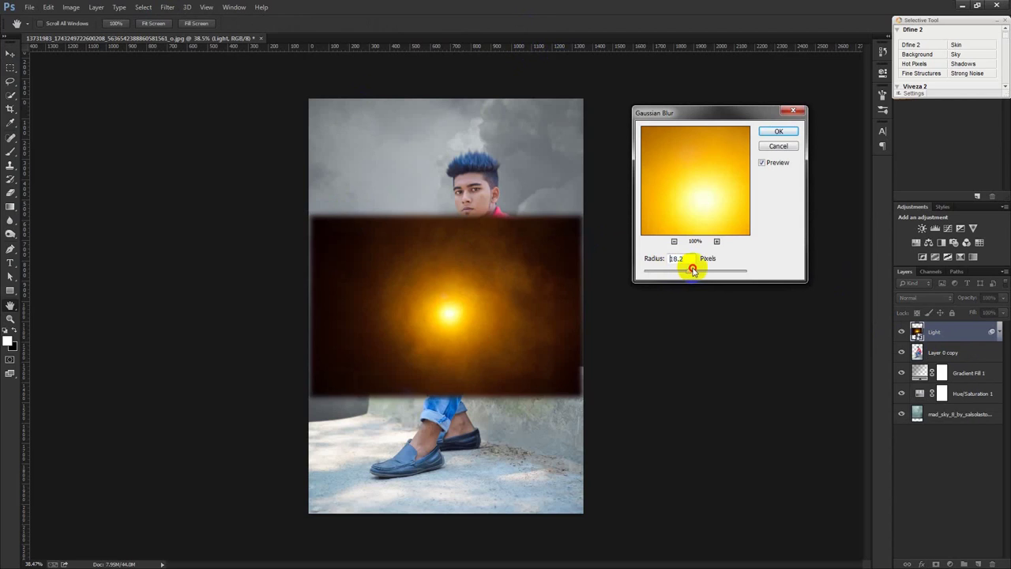
click(778, 132)
- Set the Light layer to Screen and move it beneath Layer 0 copy, behind the man
click(924, 298)
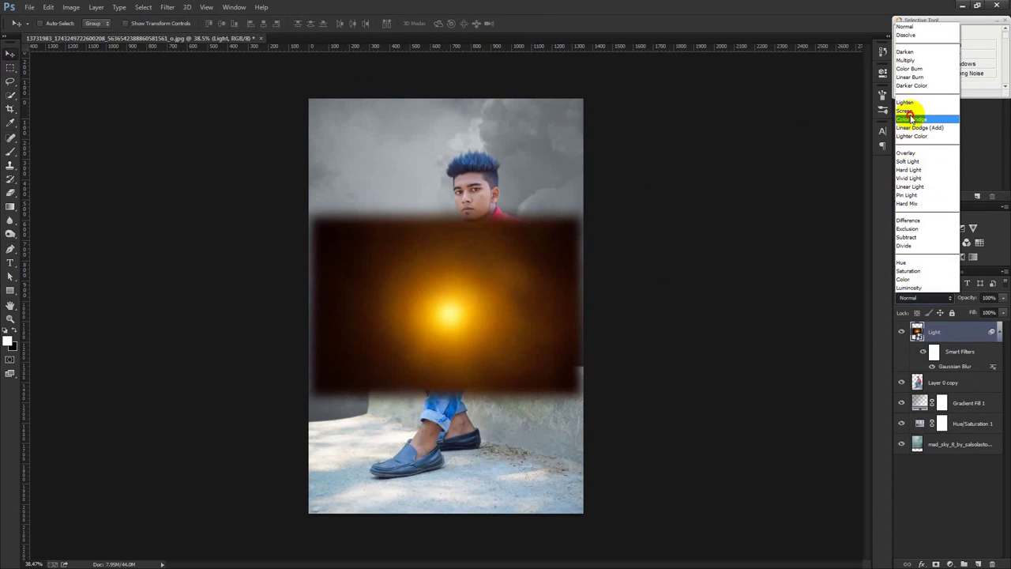
click(905, 111)
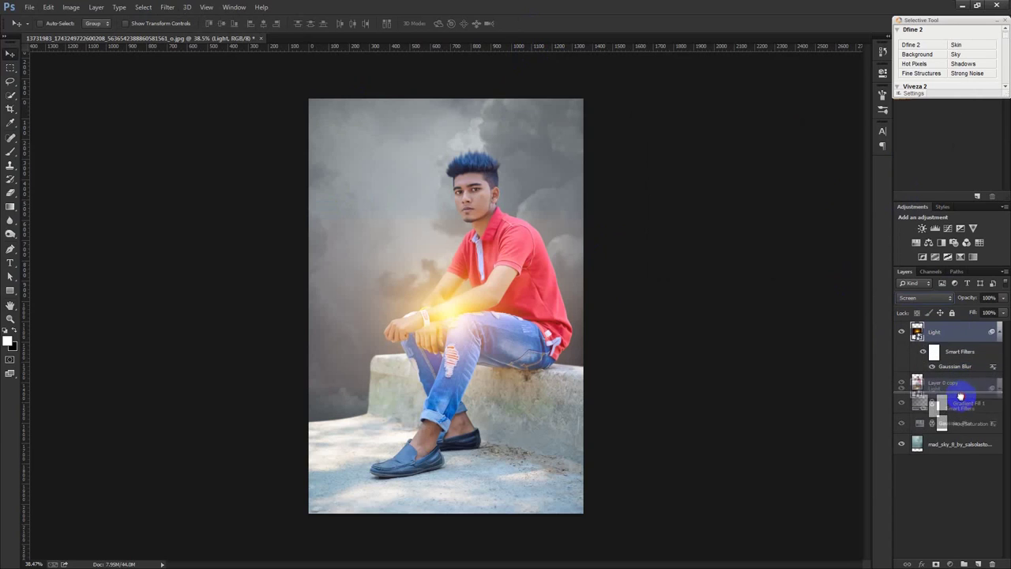
drag(957, 338, 959, 394)
mouse_move(720, 332)
mouse_down()
mouse_move(624, 249)
mouse_move(644, 271)
mouse_up()
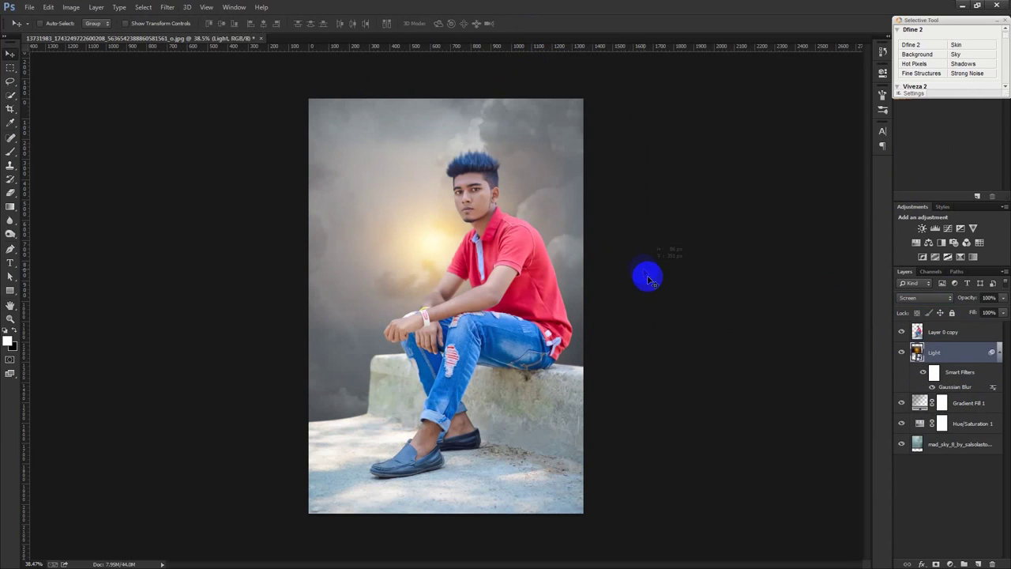
right_click(980, 354)
- Rasterize the Light layer and enlarge the glow to about 166%
click(870, 254)
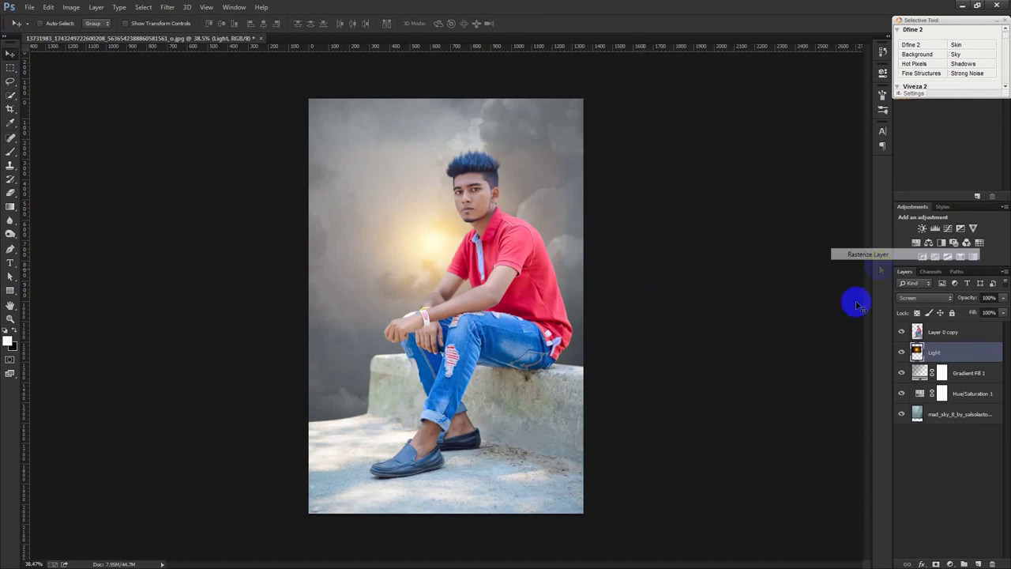
key(ctrl+t)
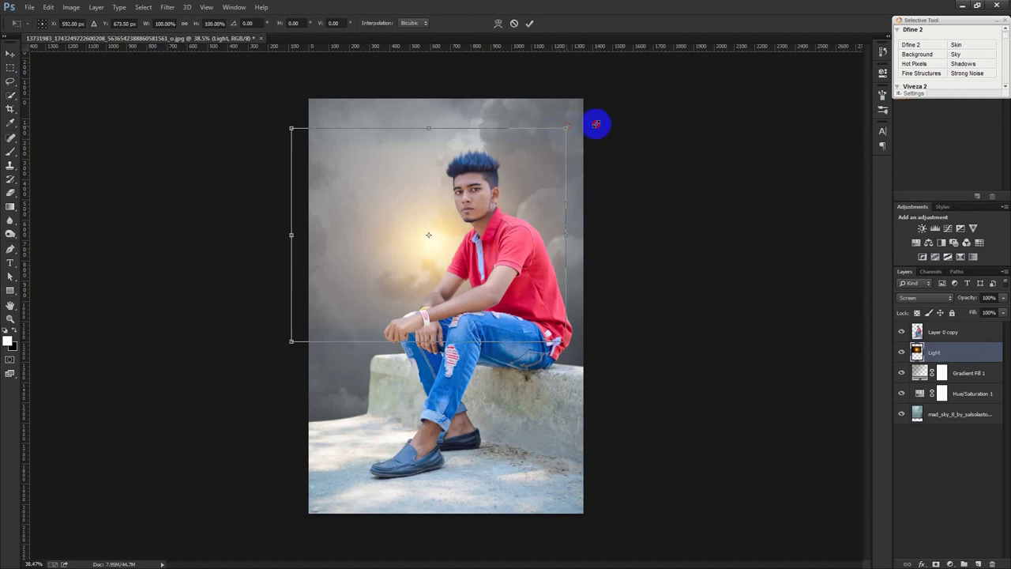
drag(596, 124, 592, 172)
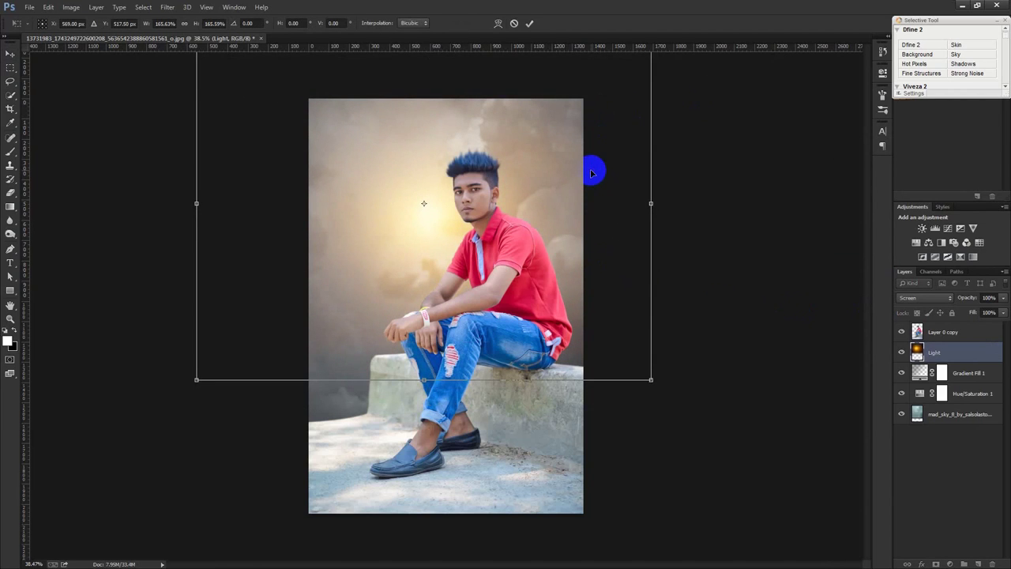
key(Return)
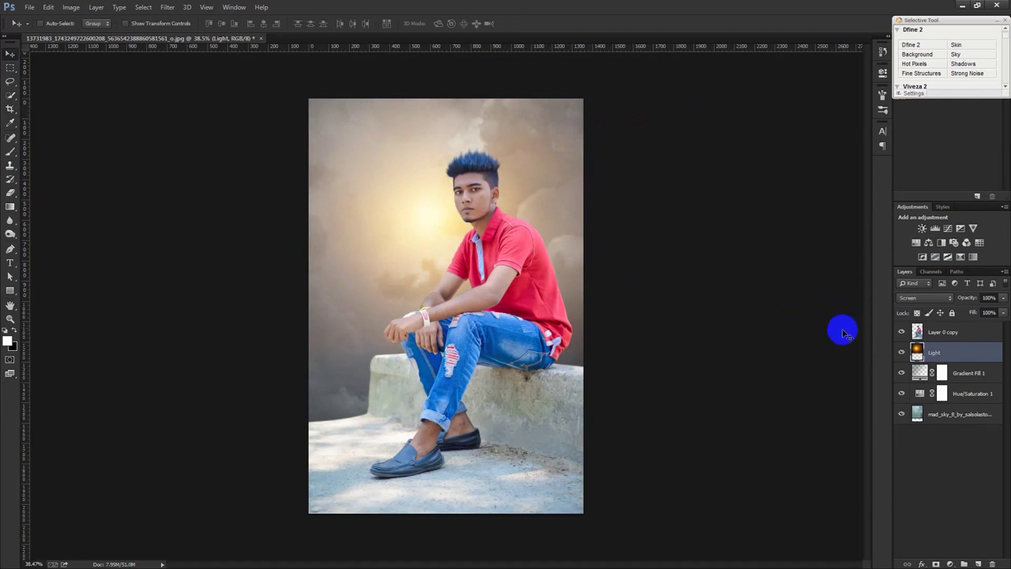
- Duplicate it as Light copy above Layer 0 copy, shrunk to 61% near the man's head
key(ctrl+j)
drag(941, 353, 940, 325)
mouse_move(743, 267)
mouse_down()
mouse_move(678, 269)
mouse_move(723, 320)
mouse_move(713, 280)
mouse_move(712, 304)
mouse_up()
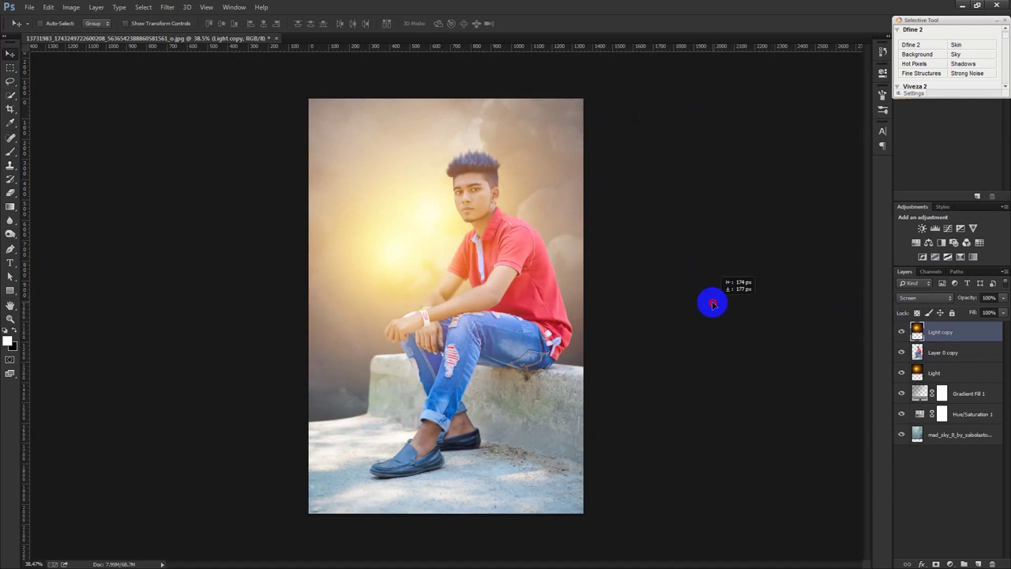
key(ctrl+t)
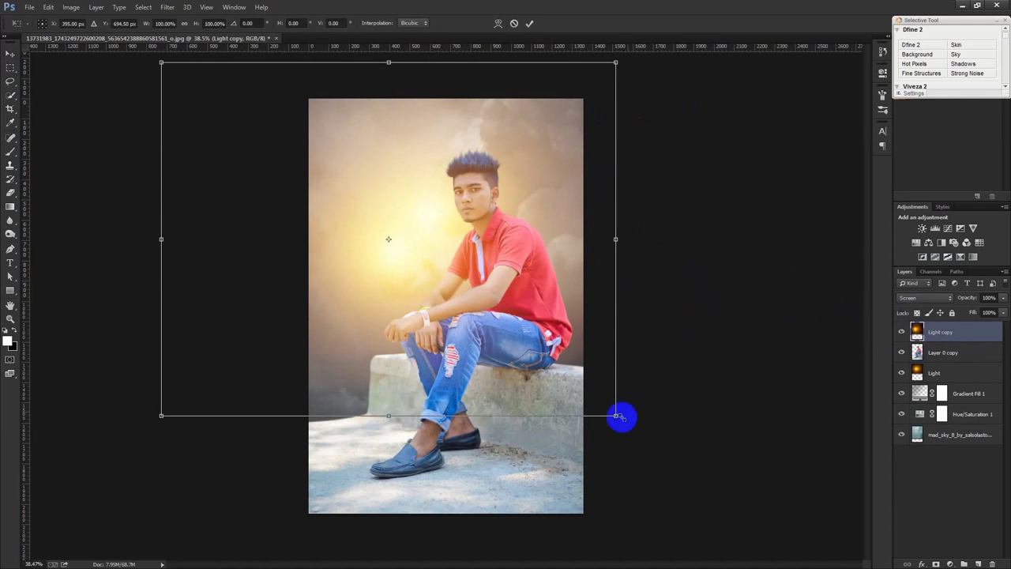
drag(615, 413, 532, 341)
drag(480, 297, 502, 316)
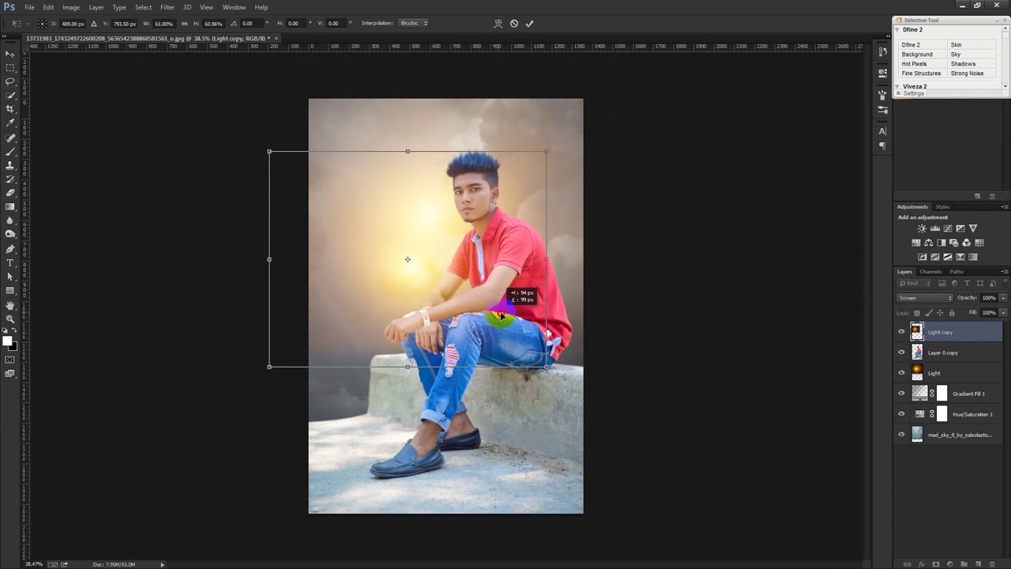
key(Return)
mouse_move(502, 316)
mouse_down()
mouse_move(515, 281)
mouse_move(394, 193)
mouse_up()
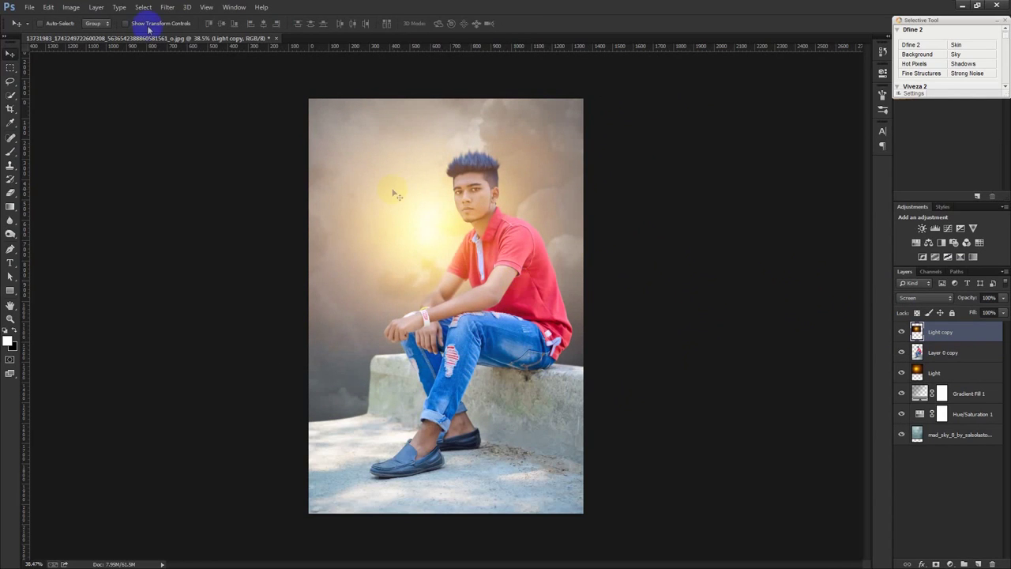
- Darken the Light copy with Levels and lower its opacity to 77%
click(71, 7)
click(198, 44)
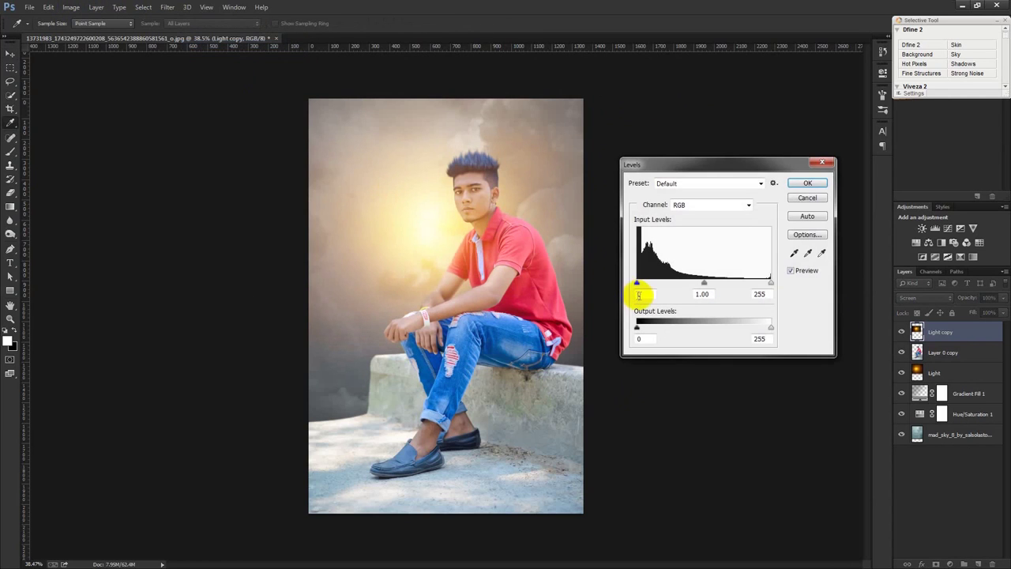
drag(637, 283, 659, 283)
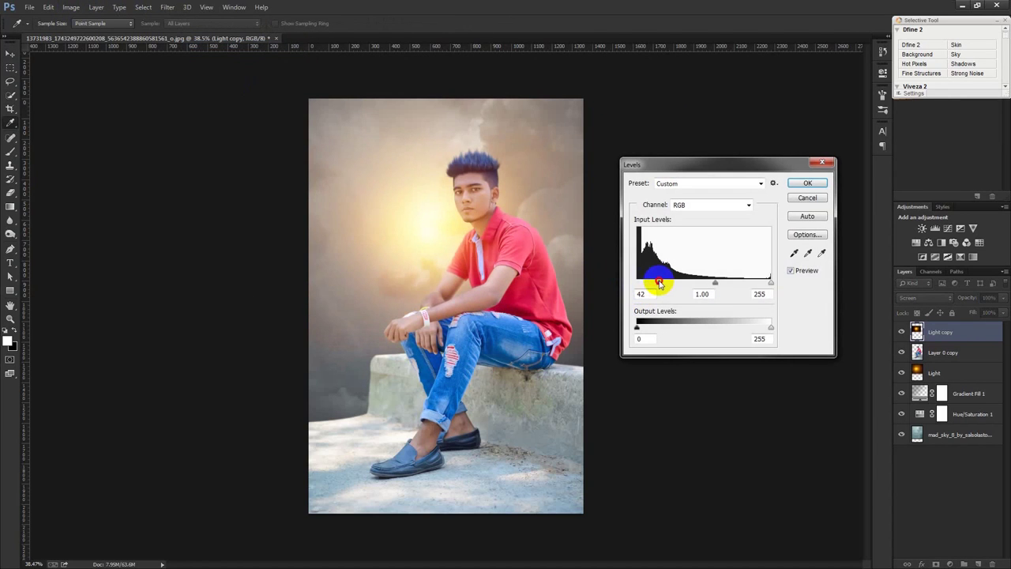
click(807, 183)
drag(545, 251, 547, 253)
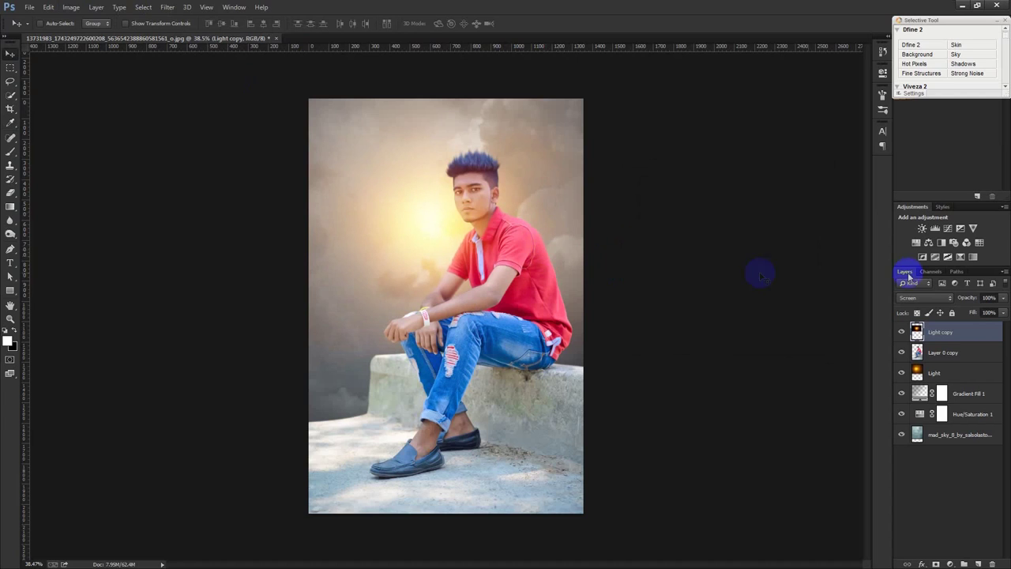
click(954, 352)
click(952, 564)
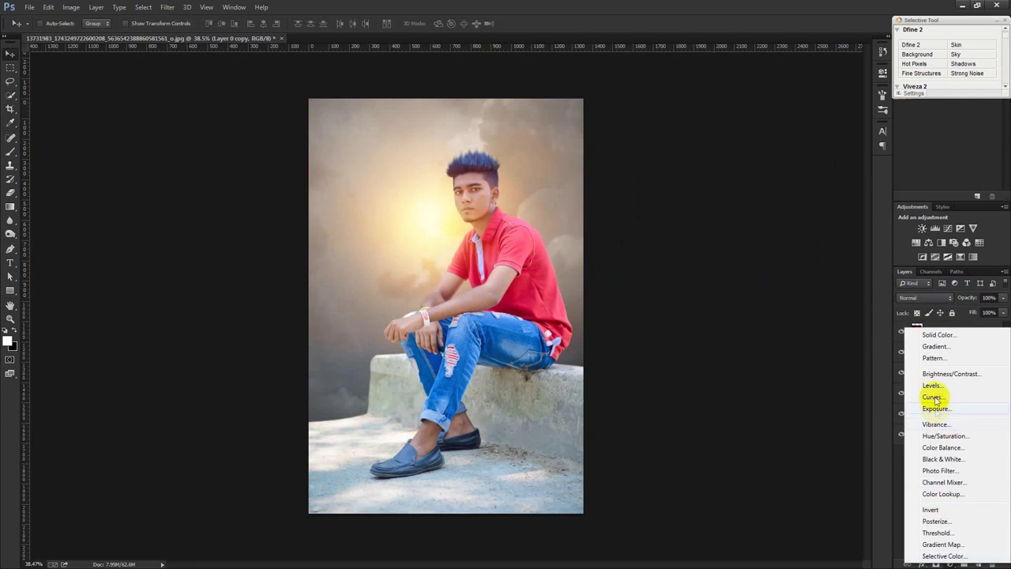
- Add a Levels layer clipped to Layer 0 copy, moving the white input slider left to brighten the man
click(931, 386)
alt+click(956, 358)
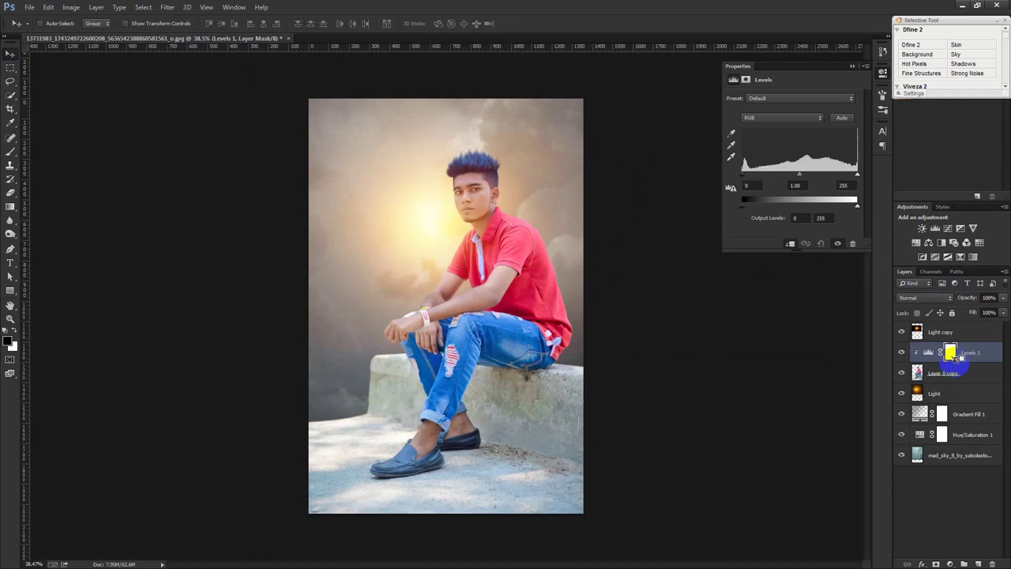
drag(857, 174, 843, 176)
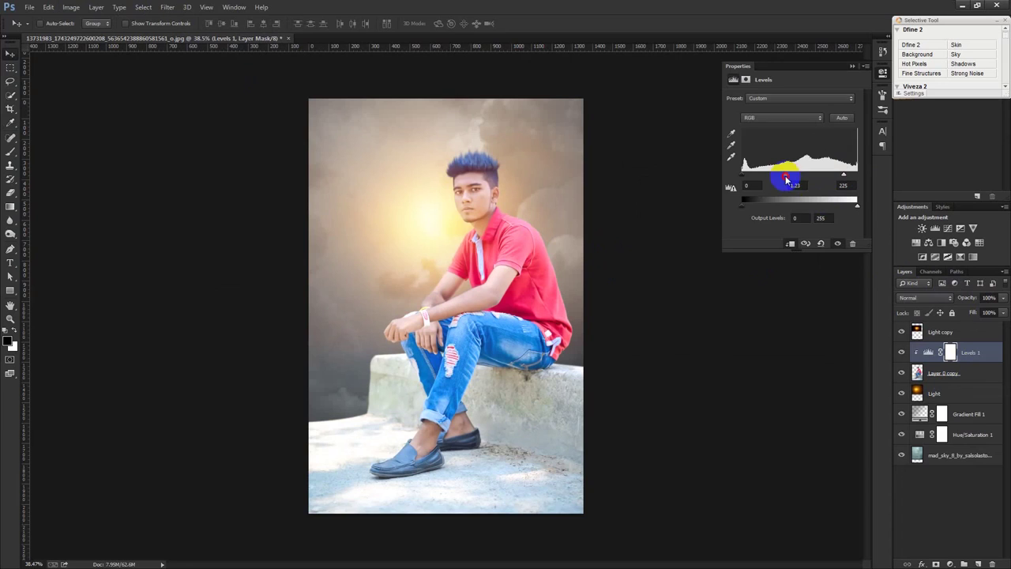
click(853, 66)
- Set up a large soft brush at 500 px, then enlarge it to 700
scroll(551, 269, up, 2)
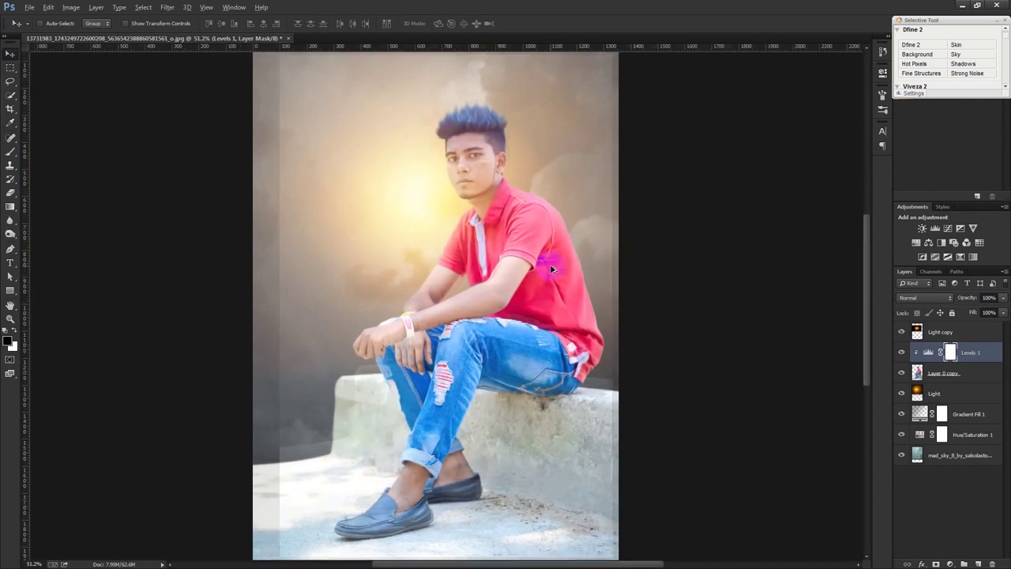
key(b)
right_click(290, 189)
drag(385, 213, 393, 210)
text(500)
key(Return)
key(bracketright)
key(bracketright)
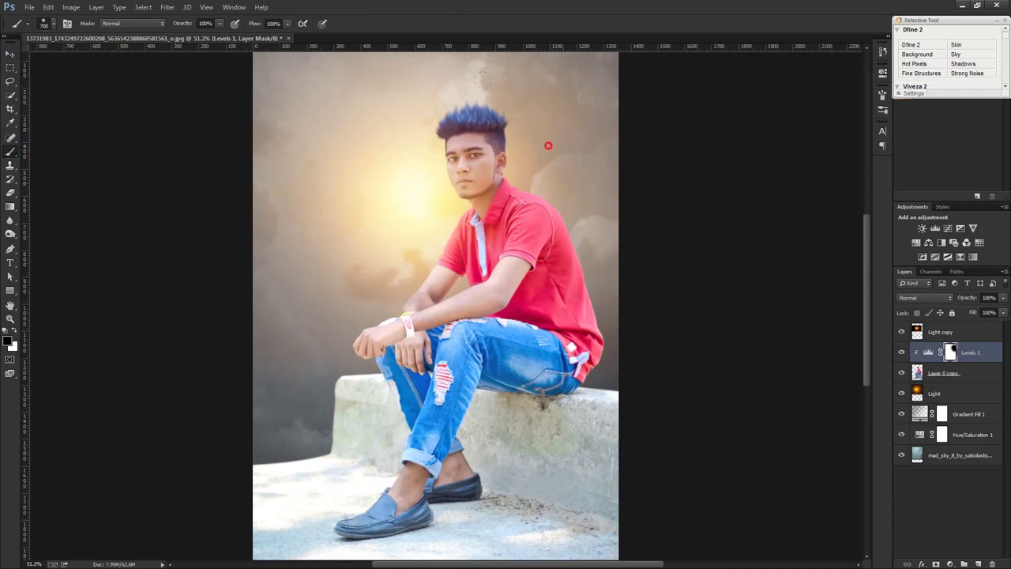
- Paint black on the Levels mask over the right side and the ground
drag(548, 145, 465, 563)
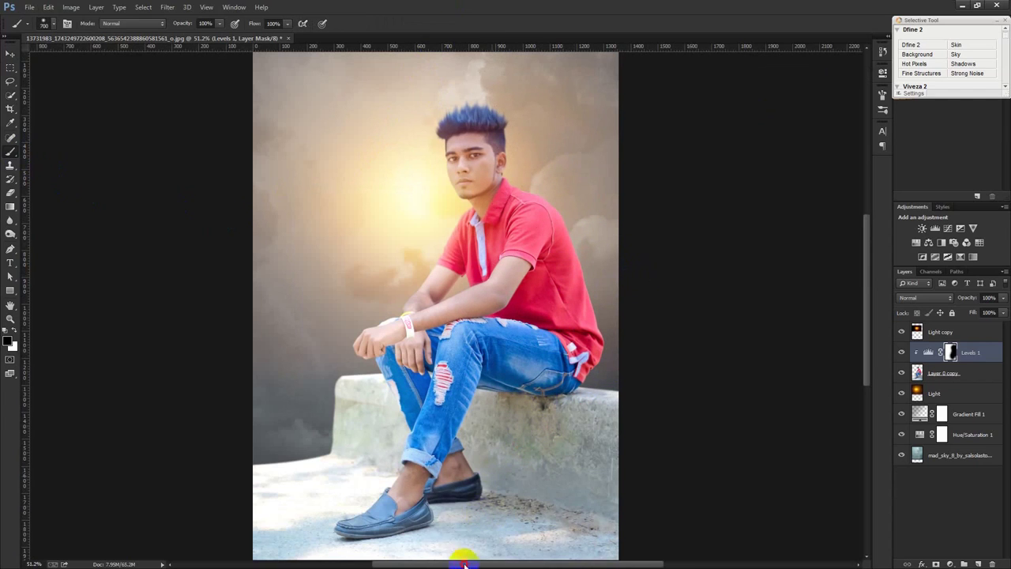
scroll(407, 522, down, 3)
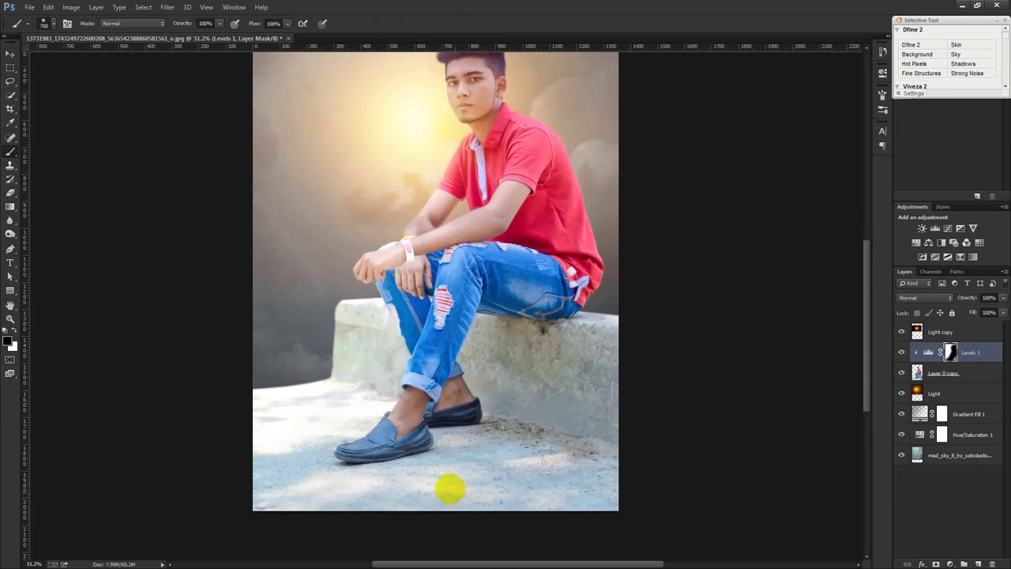
key(bracketleft)
key(bracketleft)
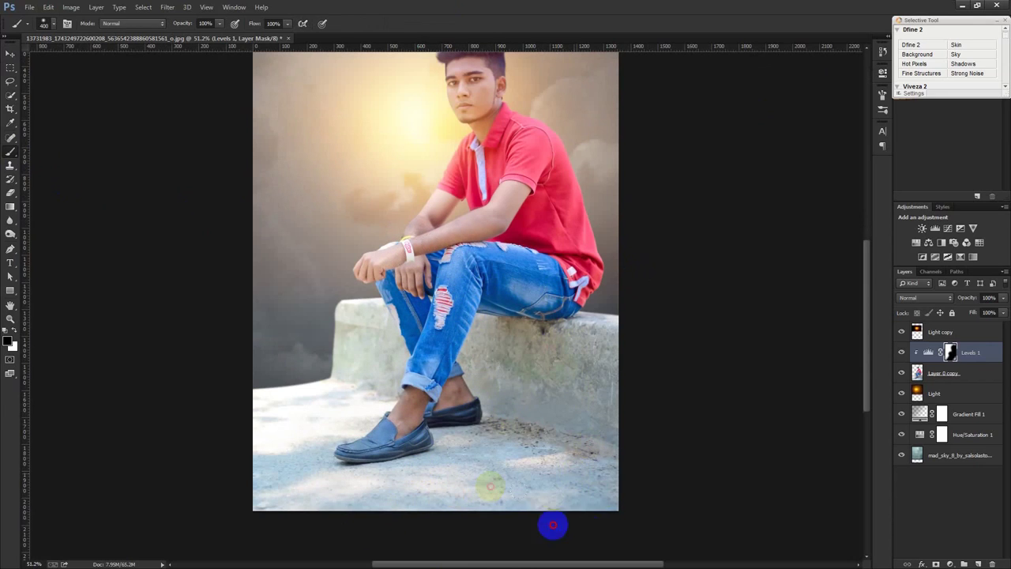
scroll(451, 510, down, 2)
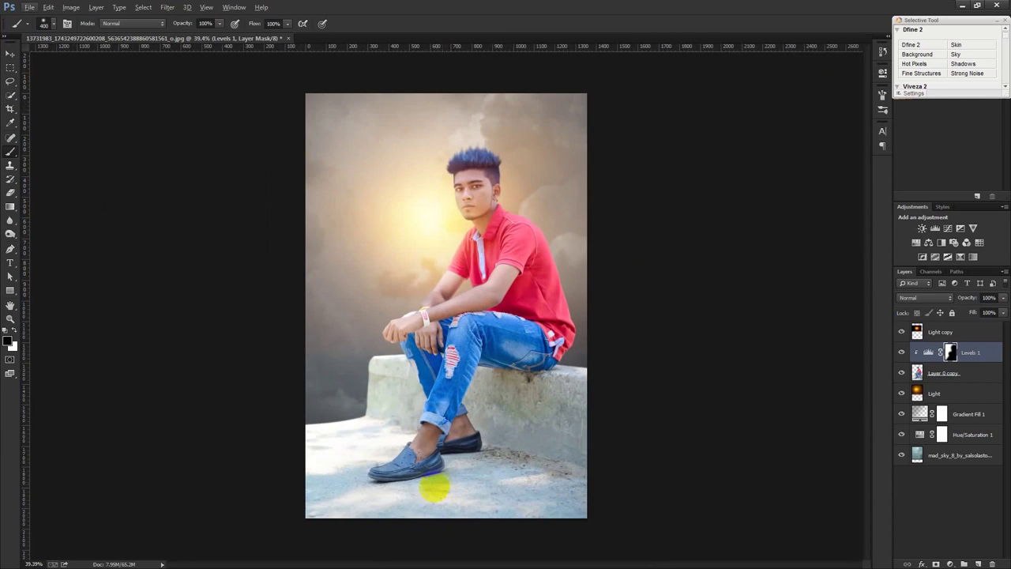
drag(340, 524, 447, 523)
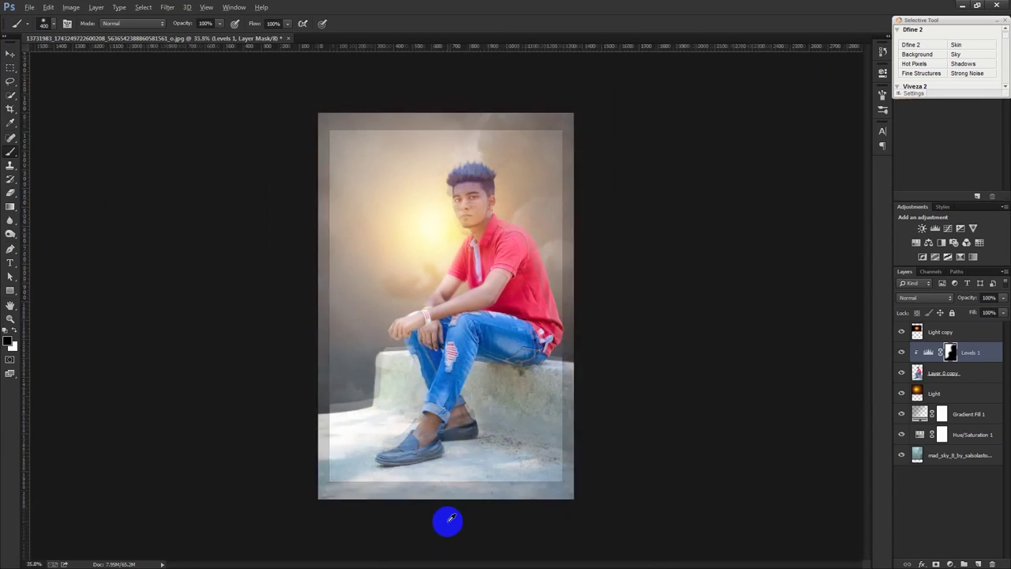
scroll(452, 524, up, 1)
click(965, 377)
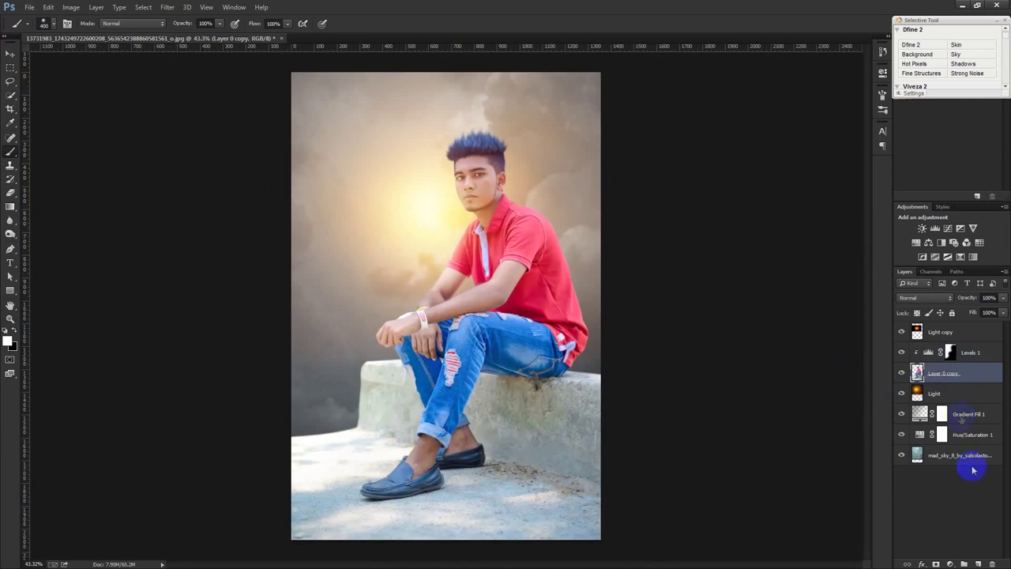
click(950, 564)
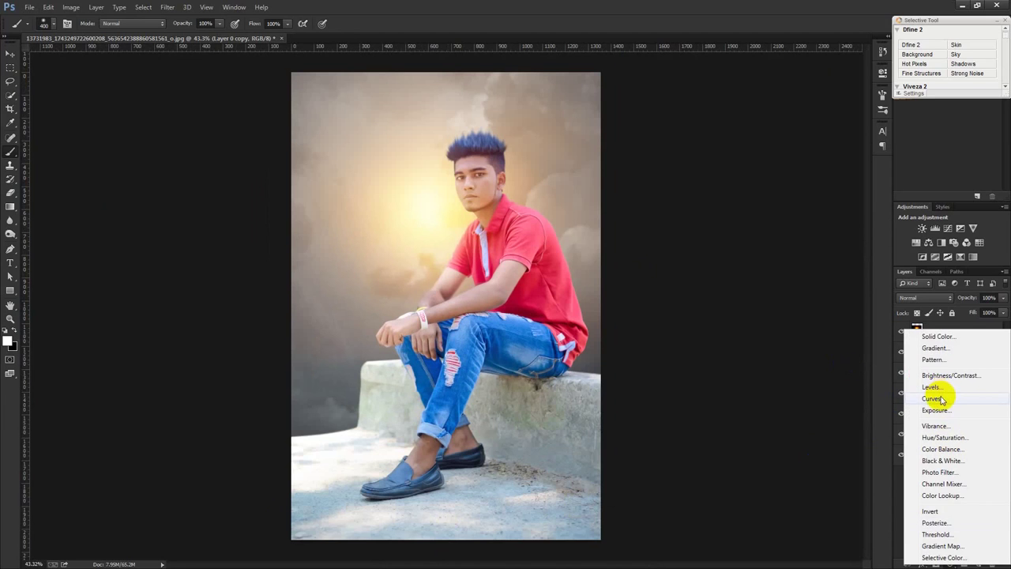
- Add a Curves adjustment and pull the curve's highlights down to darken the man
click(934, 398)
drag(802, 181, 813, 194)
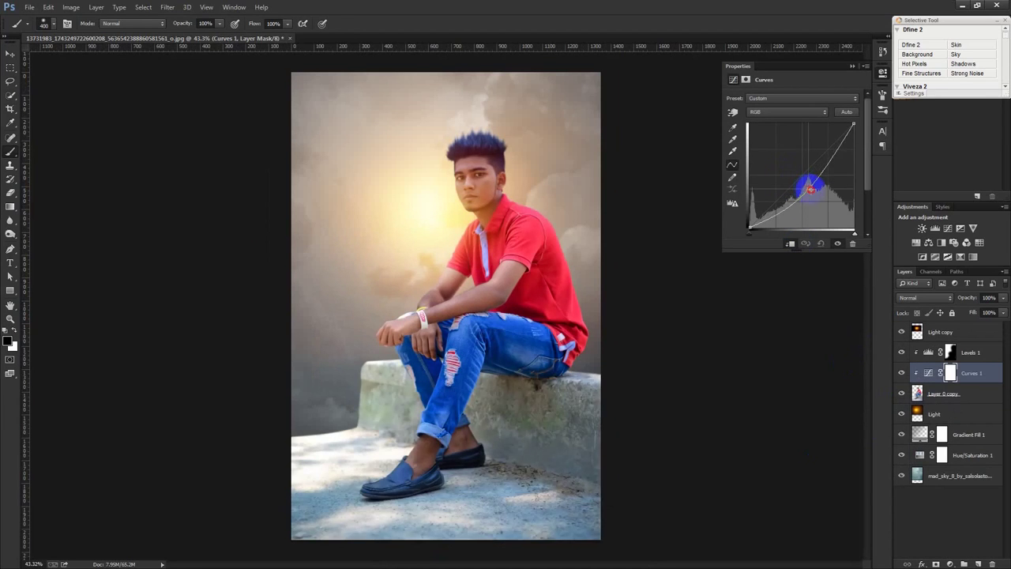
click(857, 120)
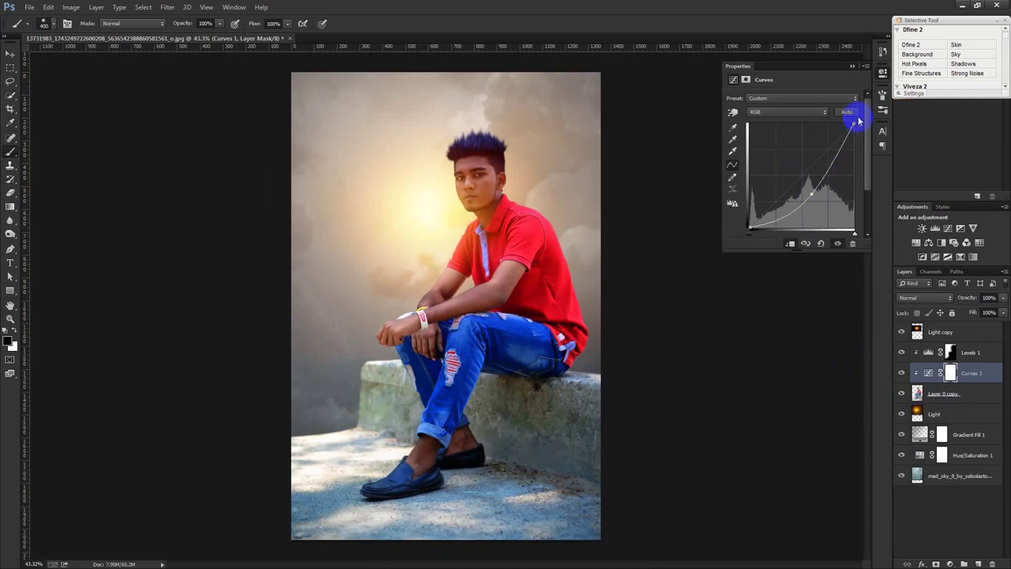
drag(855, 125, 853, 151)
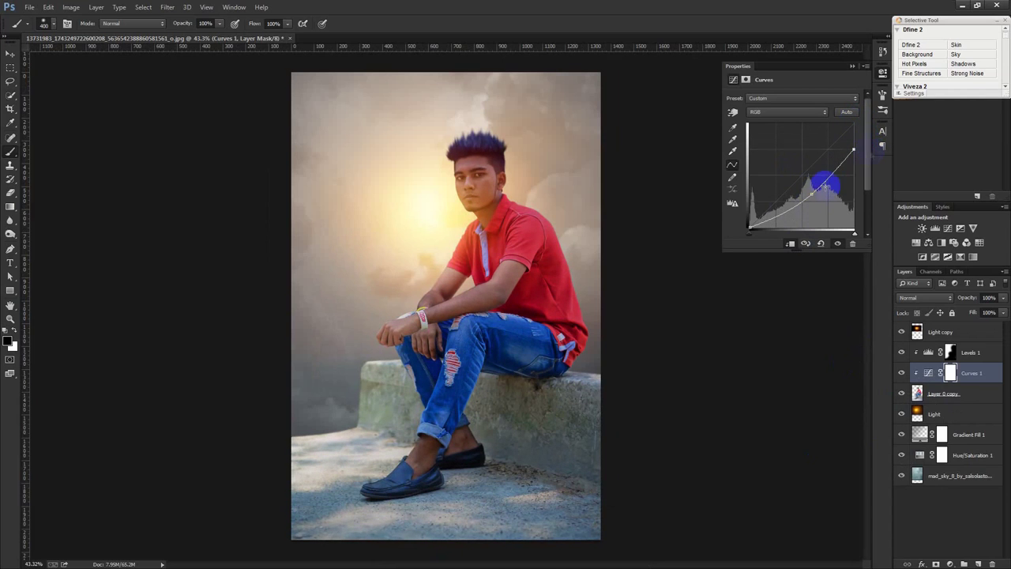
drag(750, 227, 766, 240)
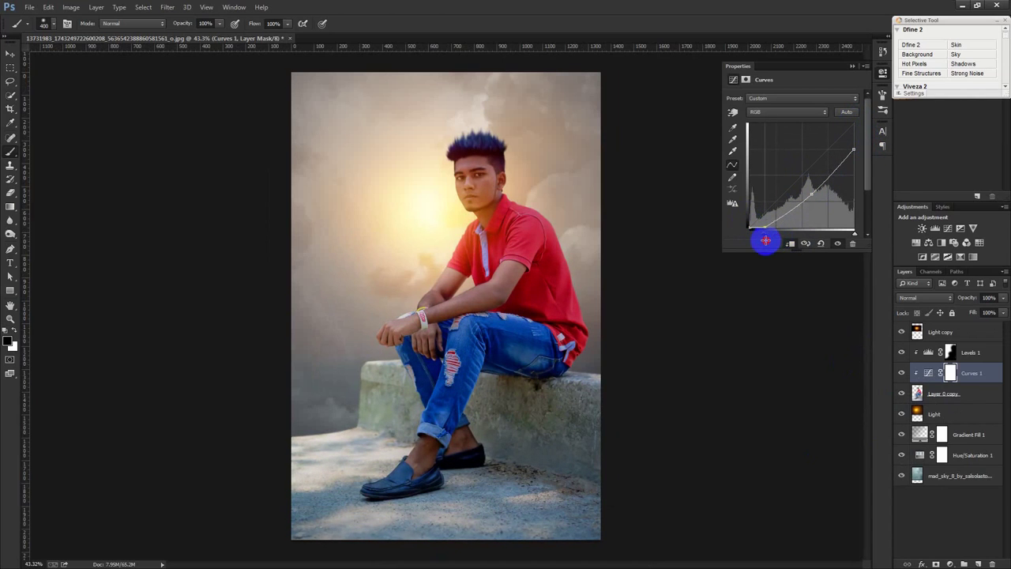
click(852, 66)
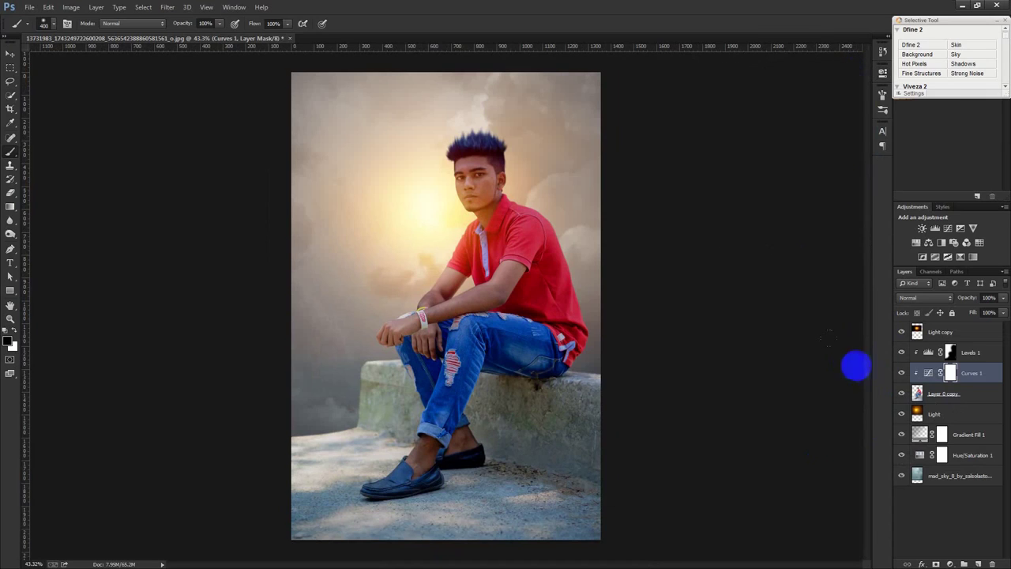
- Paint the Curves mask black over the sun glow, shoulder, shirt, rock and ground
drag(423, 179, 423, 239)
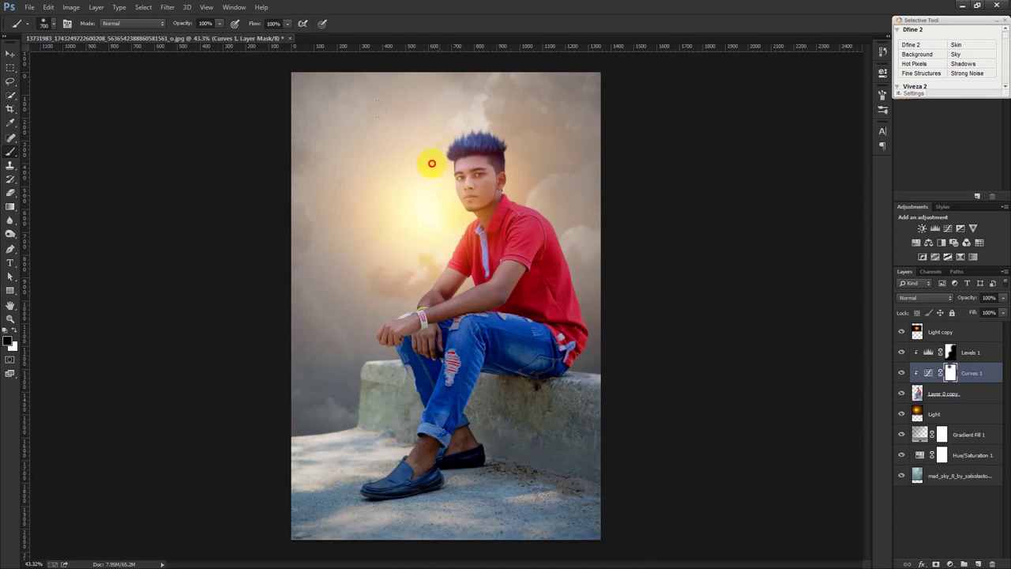
drag(369, 364, 307, 416)
drag(388, 384, 293, 451)
drag(379, 414, 396, 415)
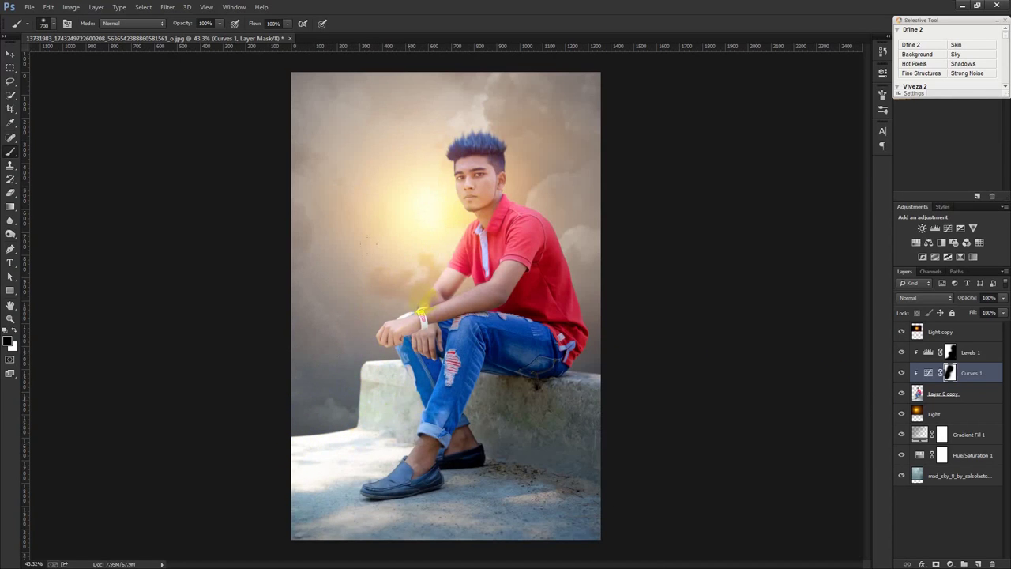
drag(369, 244, 401, 196)
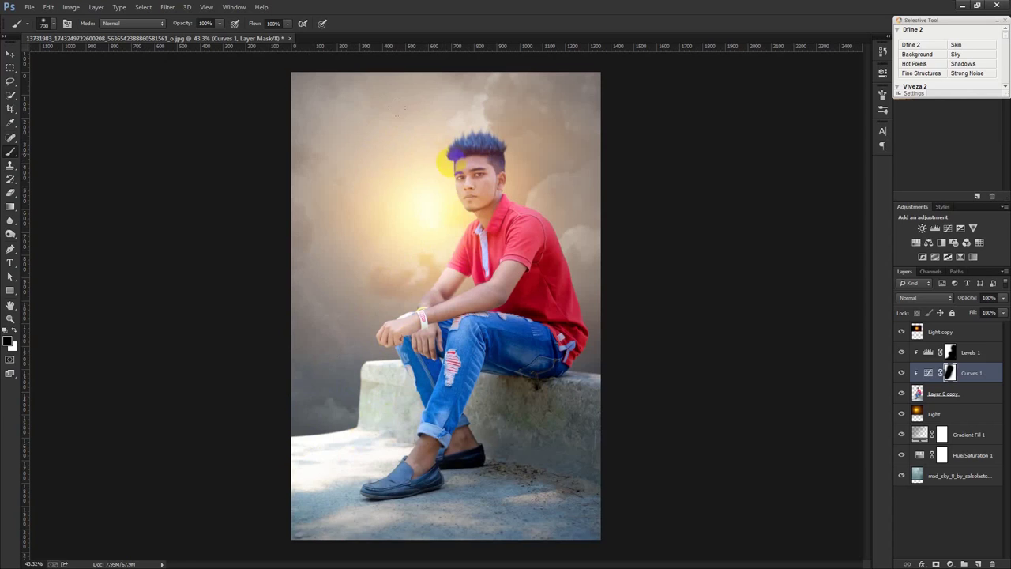
drag(411, 175, 438, 205)
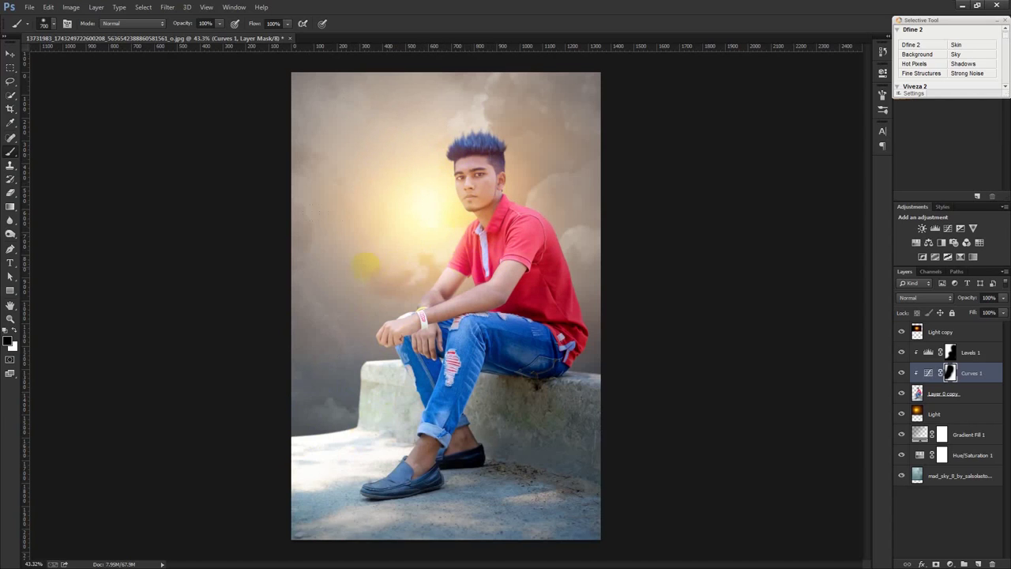
click(388, 259)
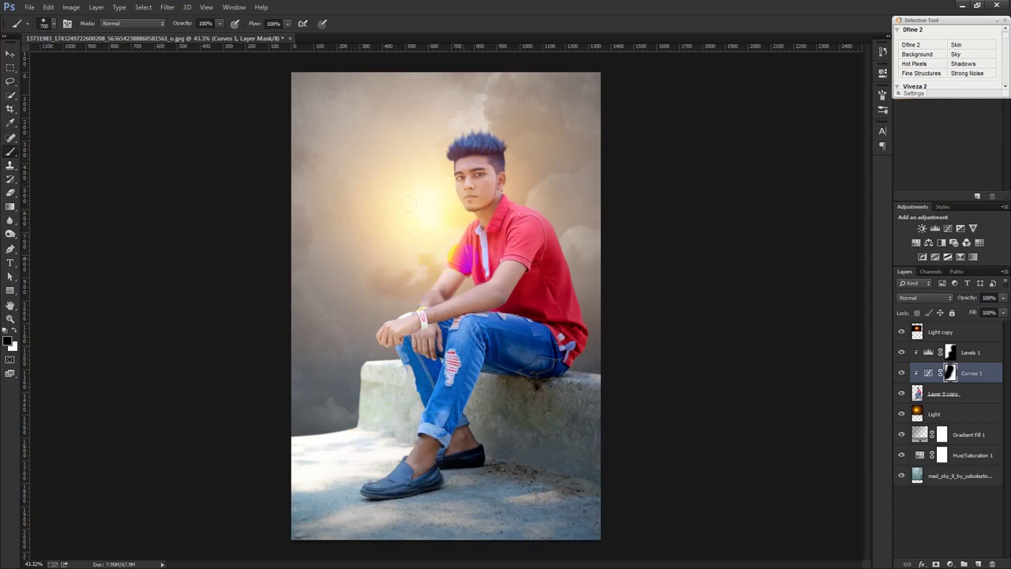
click(10, 53)
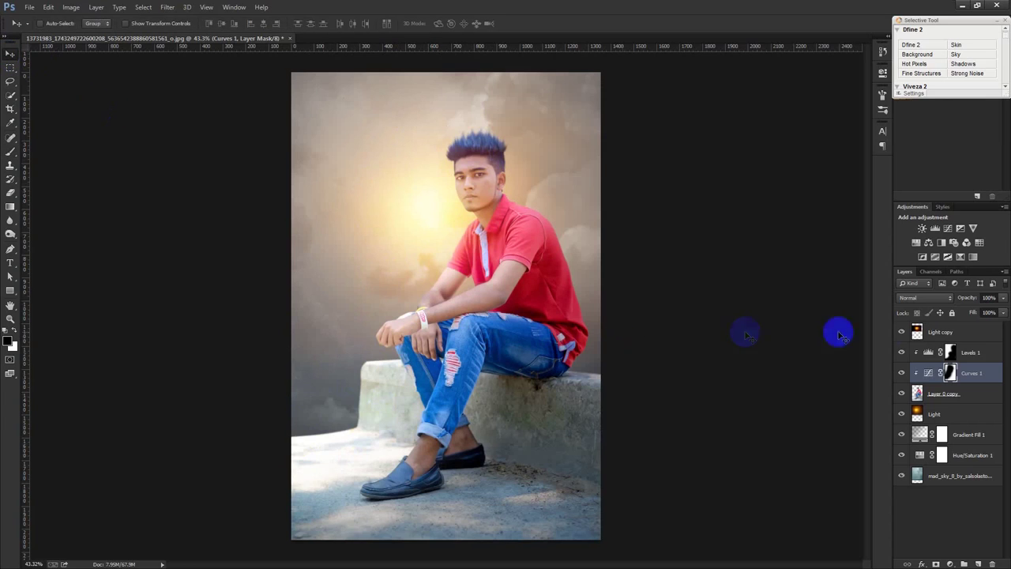
click(962, 334)
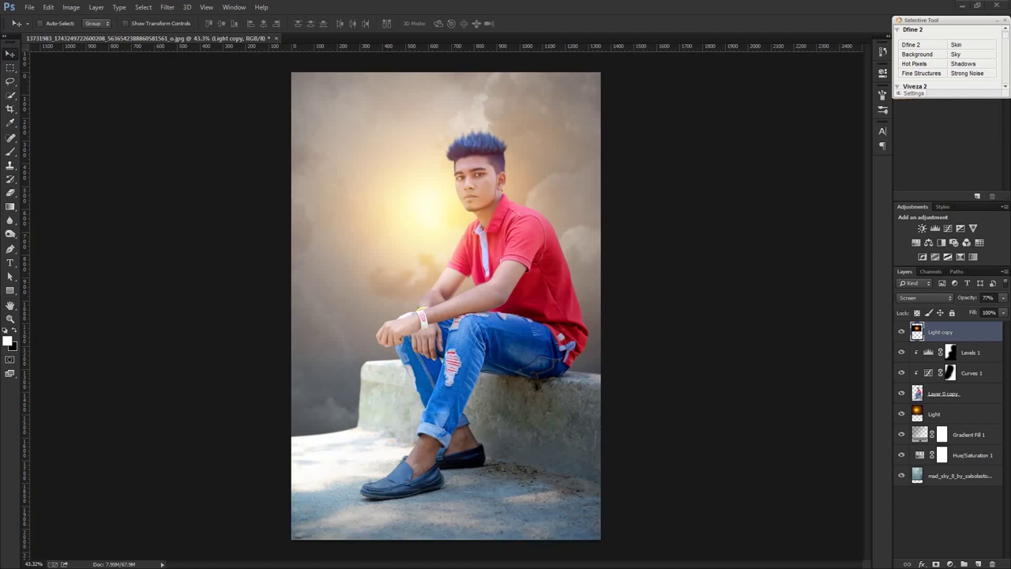
- Place the desert landscape photo behind the man, then enlarge it and shift it up-left
drag(785, 342, 514, 284)
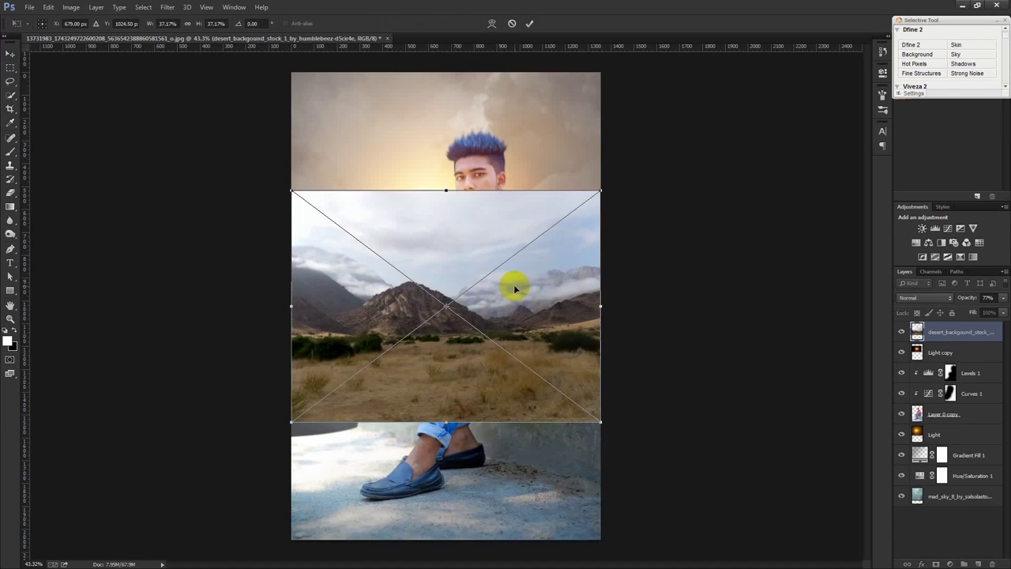
click(542, 30)
drag(963, 331, 941, 484)
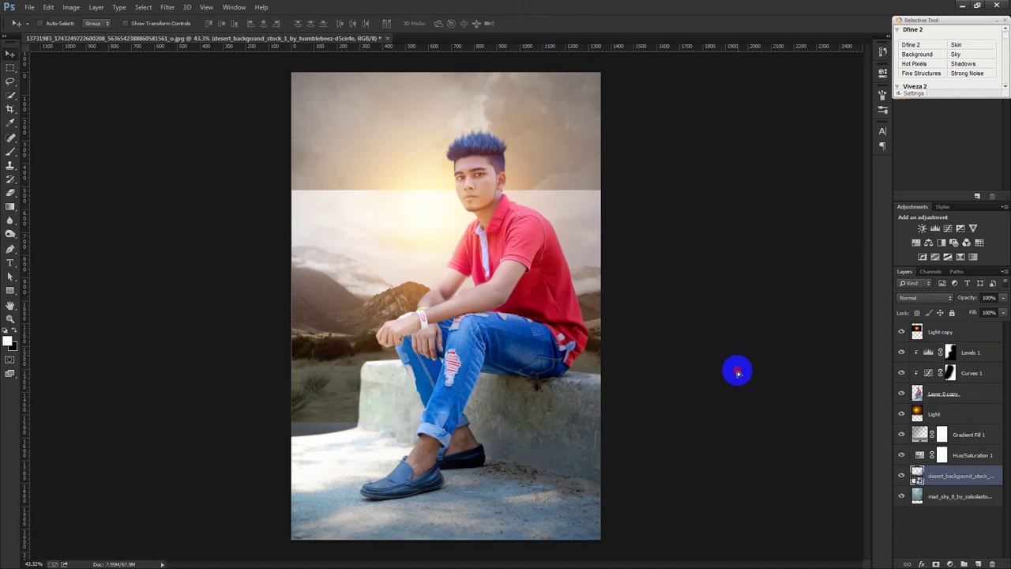
drag(735, 364, 738, 389)
key(ctrl+t)
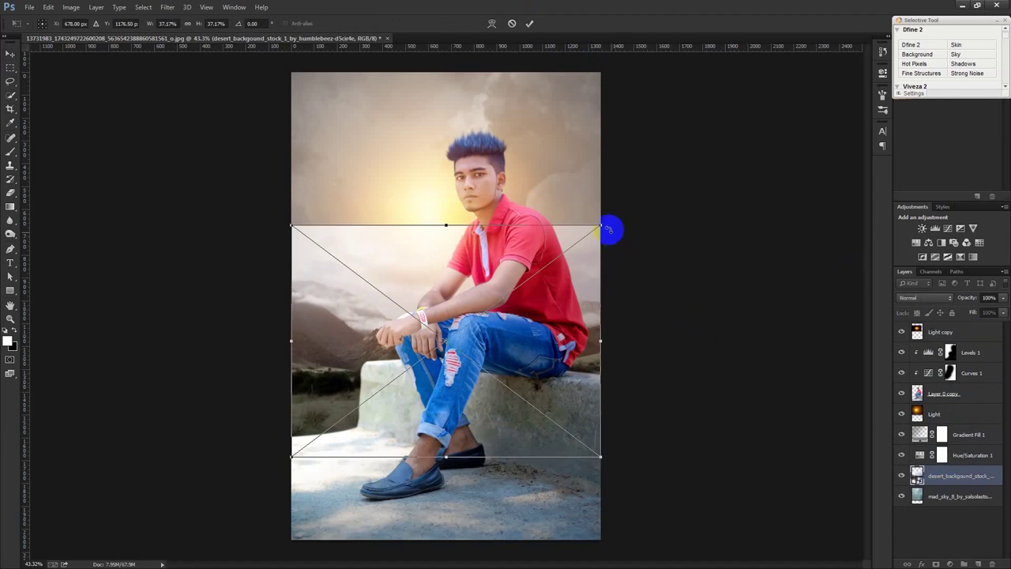
drag(624, 222, 633, 214)
drag(550, 242, 530, 225)
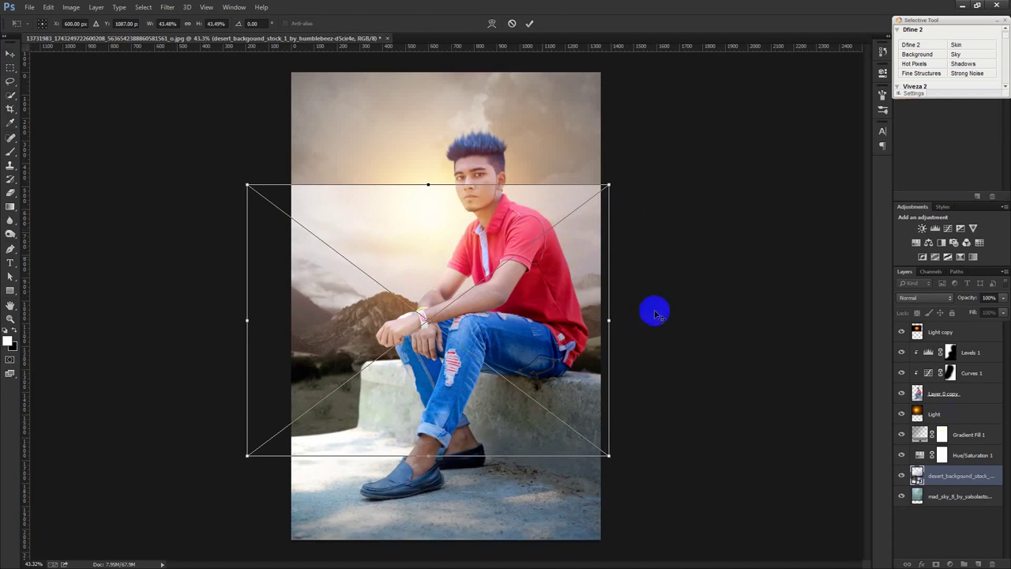
key(Return)
- Mask the desert layer with black-to-white gradients so its top fades into the sky
click(936, 563)
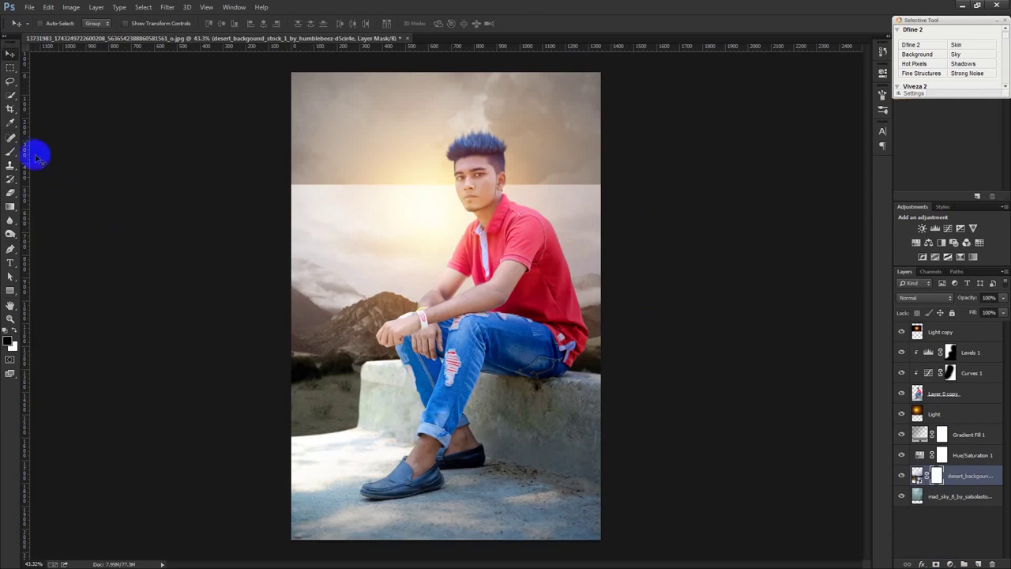
click(11, 207)
drag(404, 174, 405, 326)
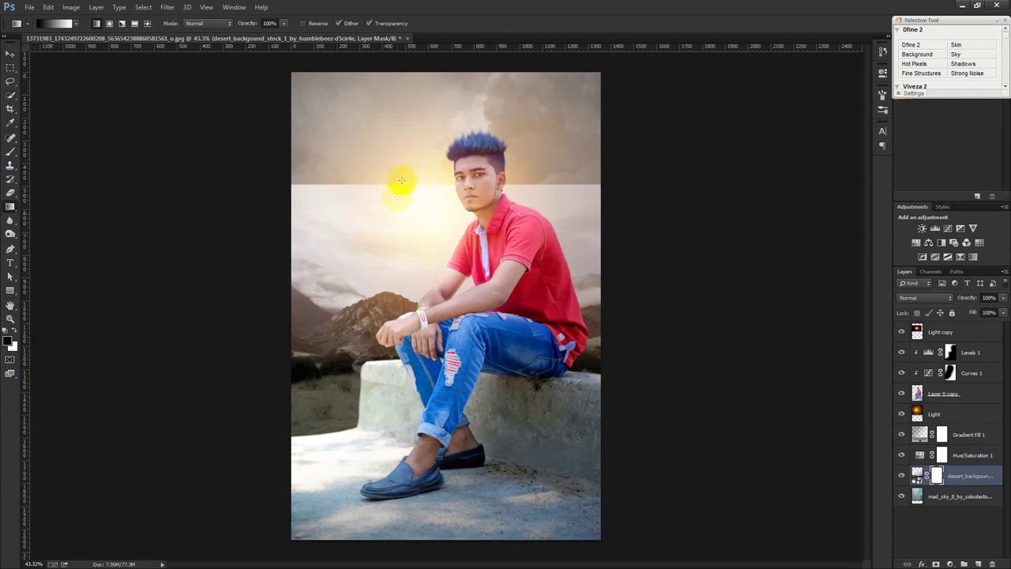
mouse_move(413, 215)
mouse_down()
mouse_move(421, 320)
mouse_move(413, 312)
mouse_up()
drag(435, 265, 433, 360)
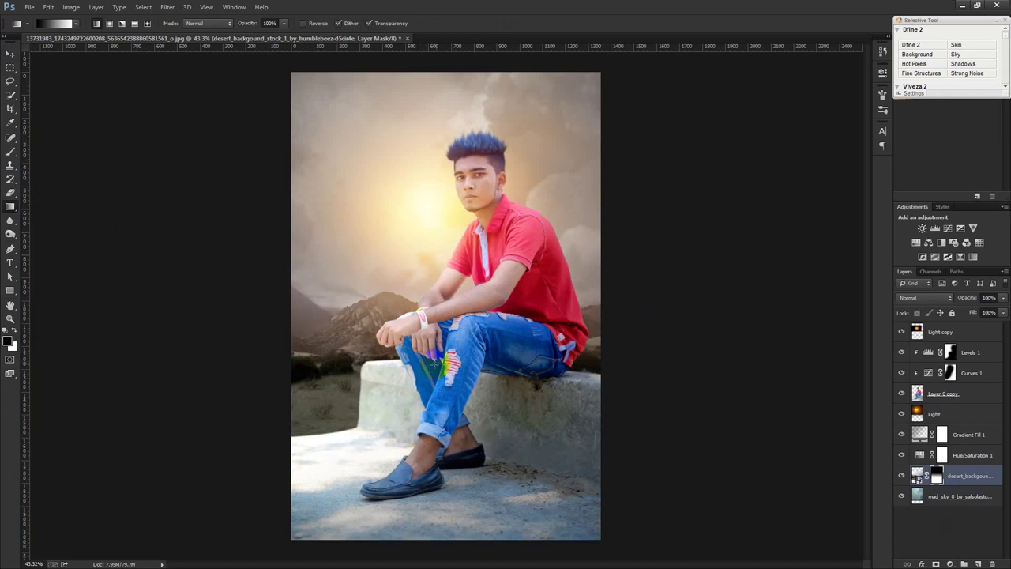
drag(416, 190, 435, 391)
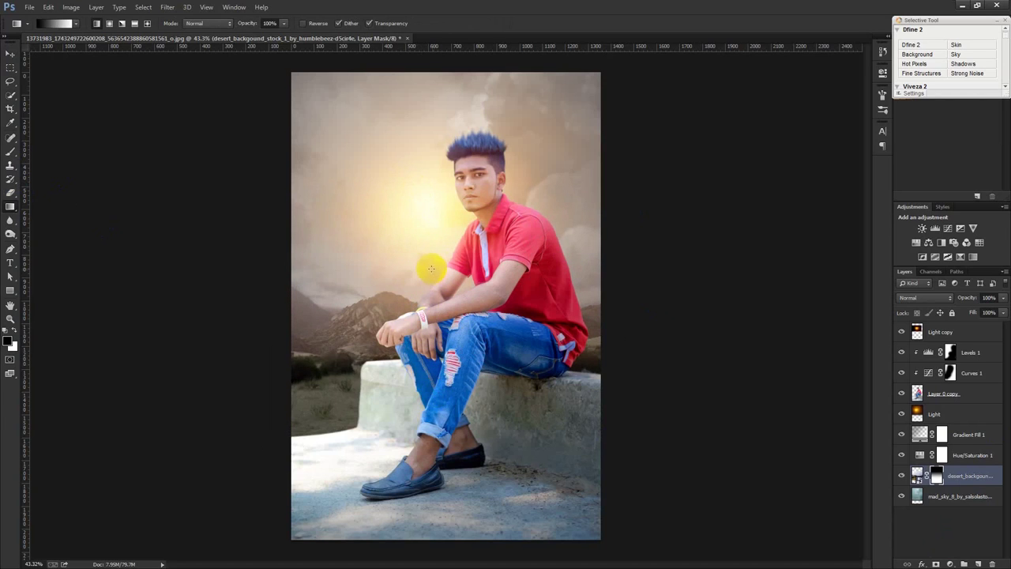
drag(431, 269, 428, 403)
click(9, 54)
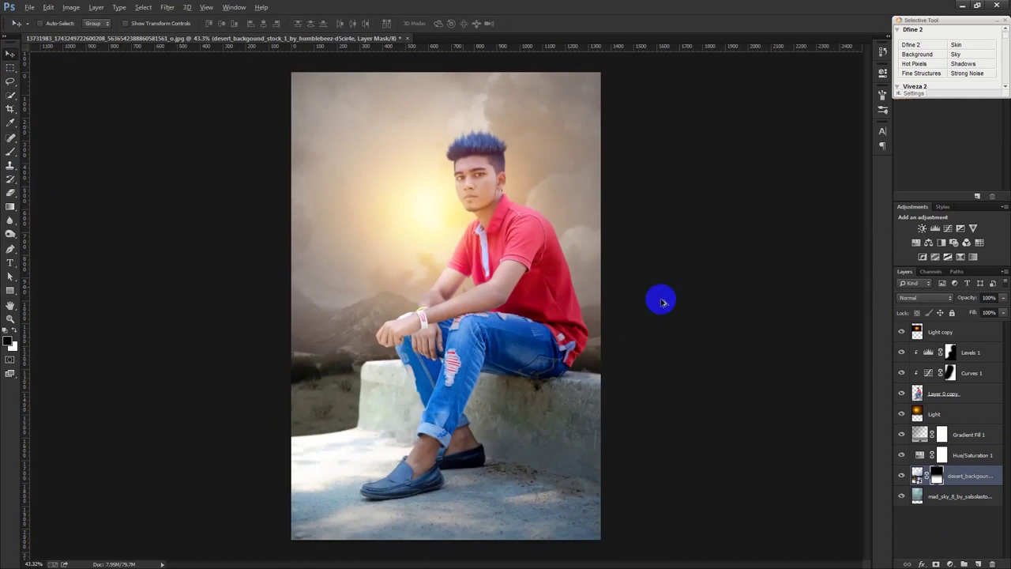
click(988, 332)
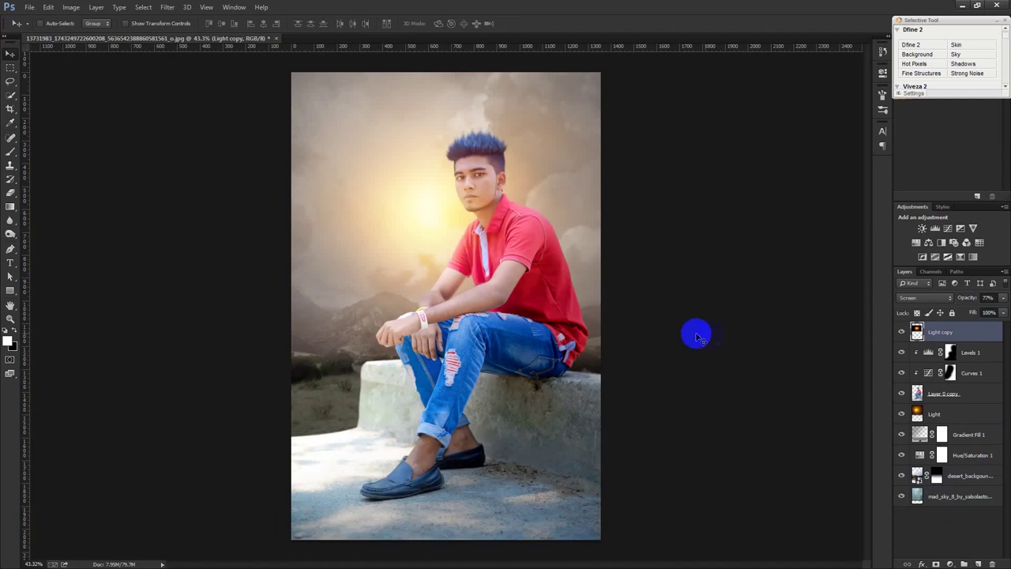
- Create a new layer, fill it using Image > Apply Image, then delete it again
click(980, 564)
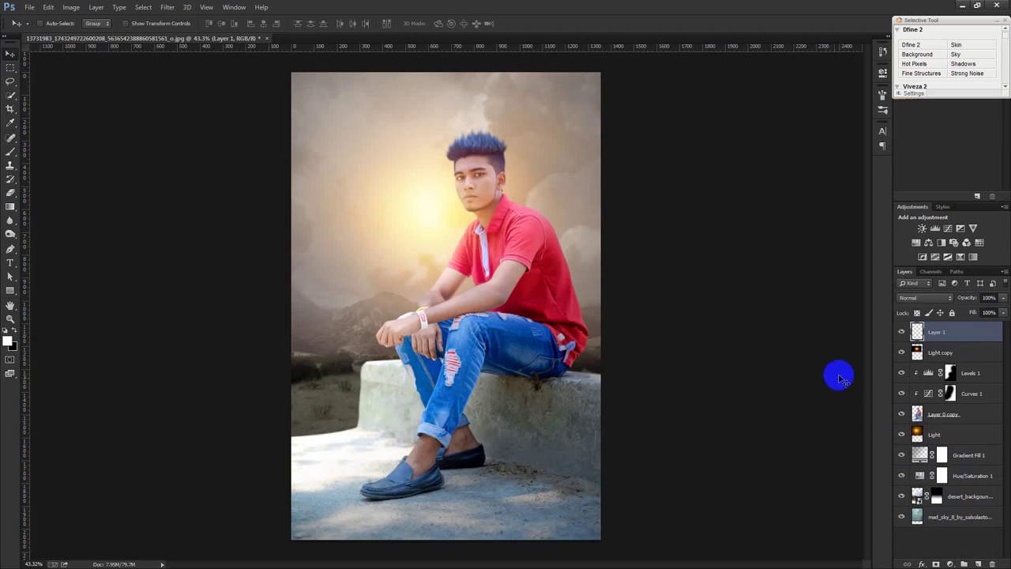
click(71, 7)
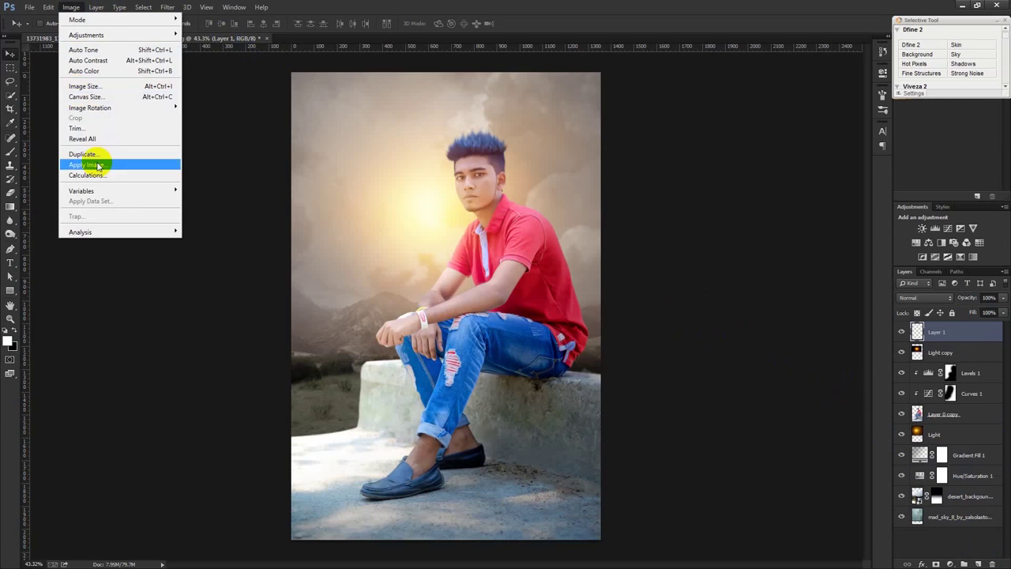
click(98, 165)
click(705, 209)
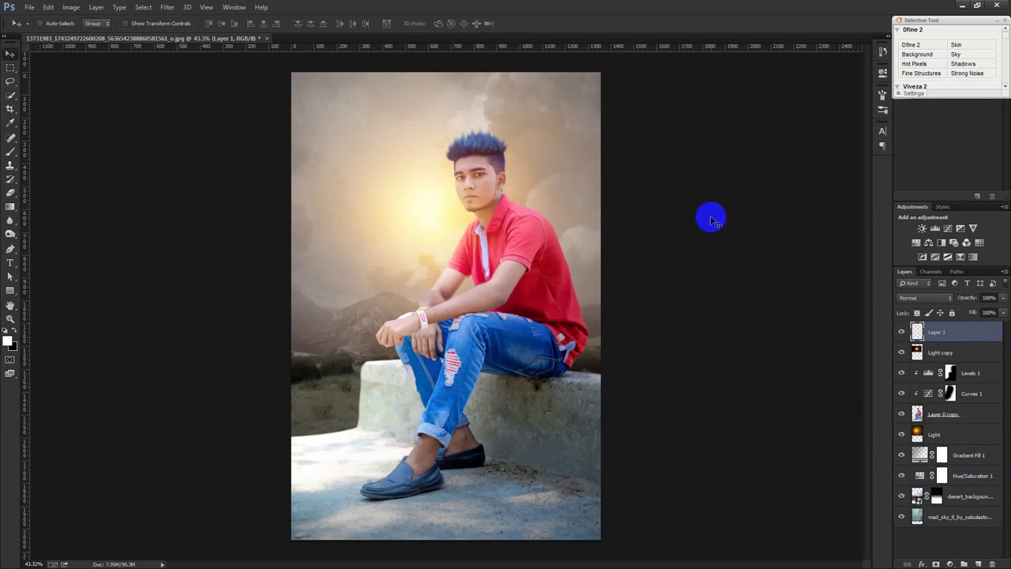
click(991, 562)
click(952, 563)
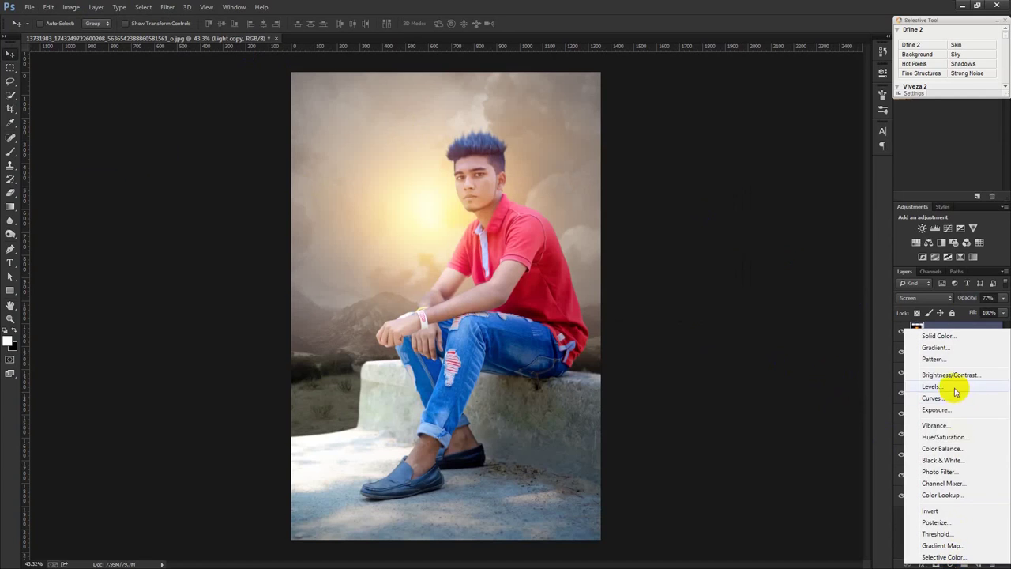
- Add a Gradient Fill using the brown-to-black preset from the Photographic Toning set
click(935, 347)
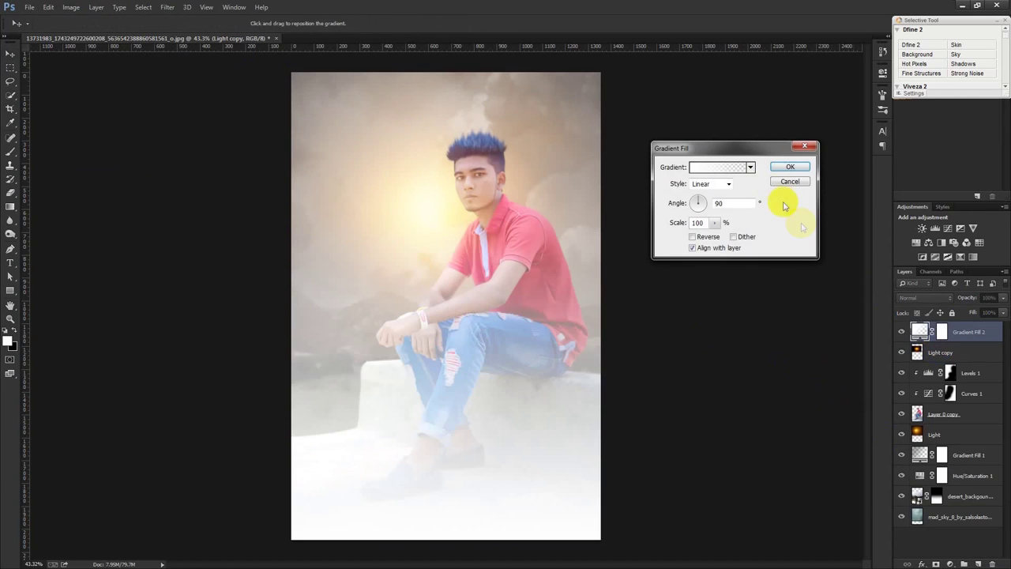
click(751, 167)
click(779, 182)
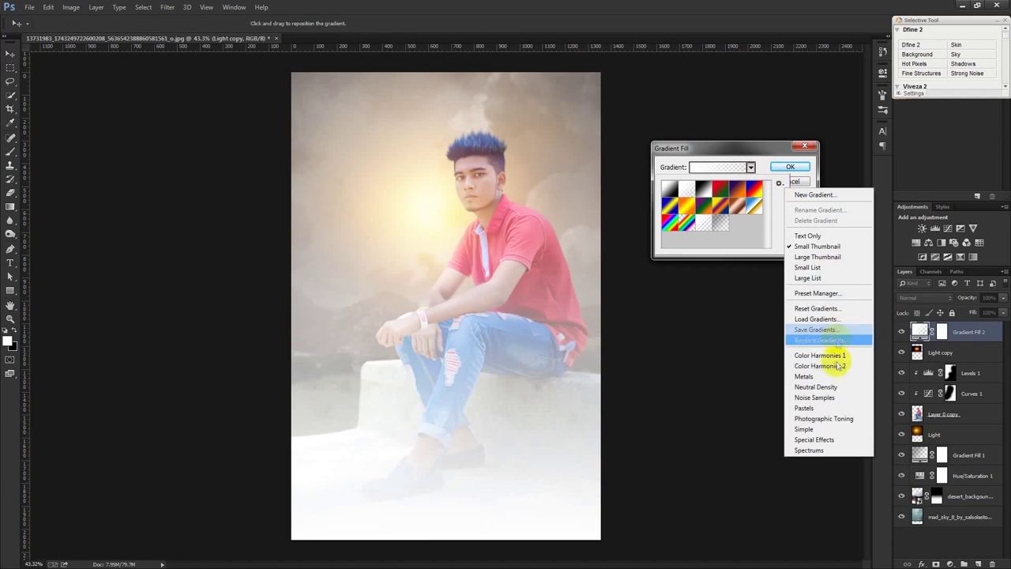
click(821, 418)
click(464, 211)
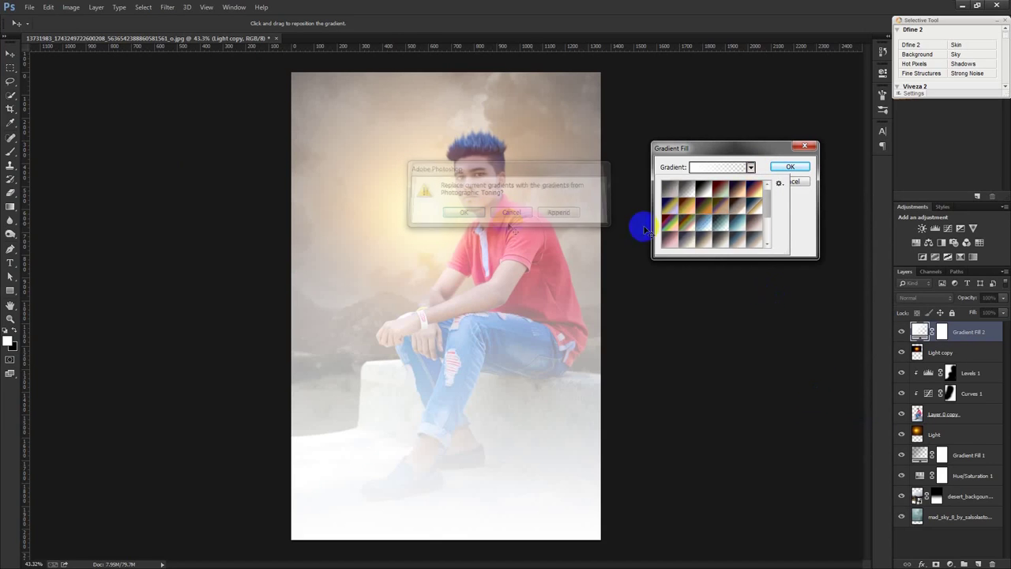
drag(791, 253, 855, 320)
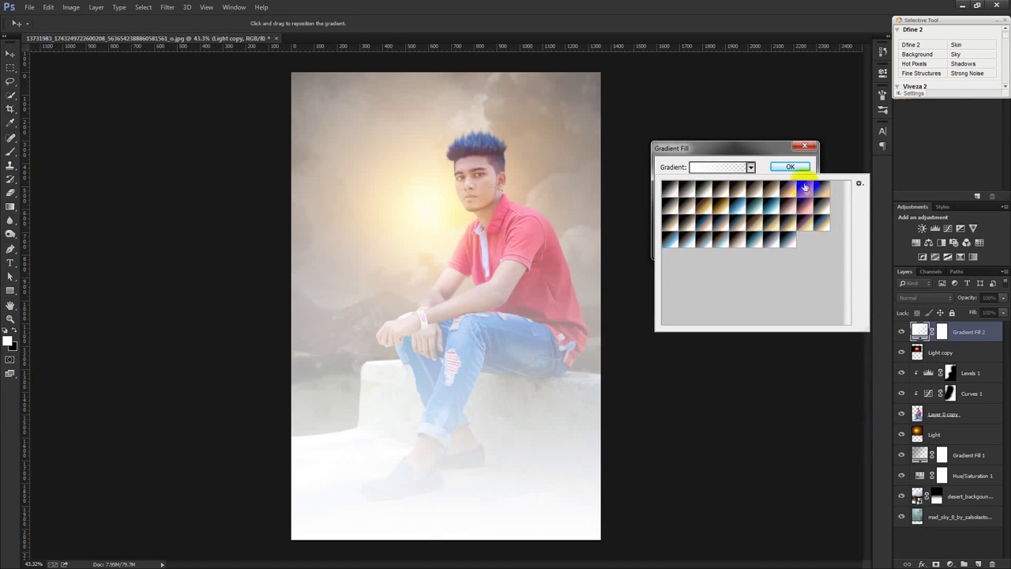
click(805, 188)
click(751, 167)
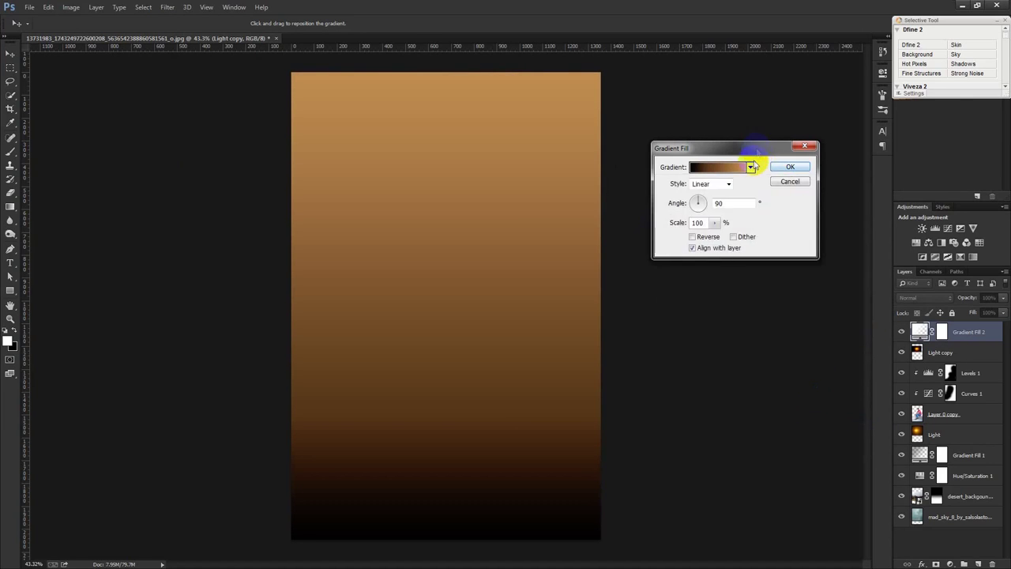
- Make the gradient Radial, Reversed and Dithered, then set the layer to Soft Light
click(725, 185)
click(715, 203)
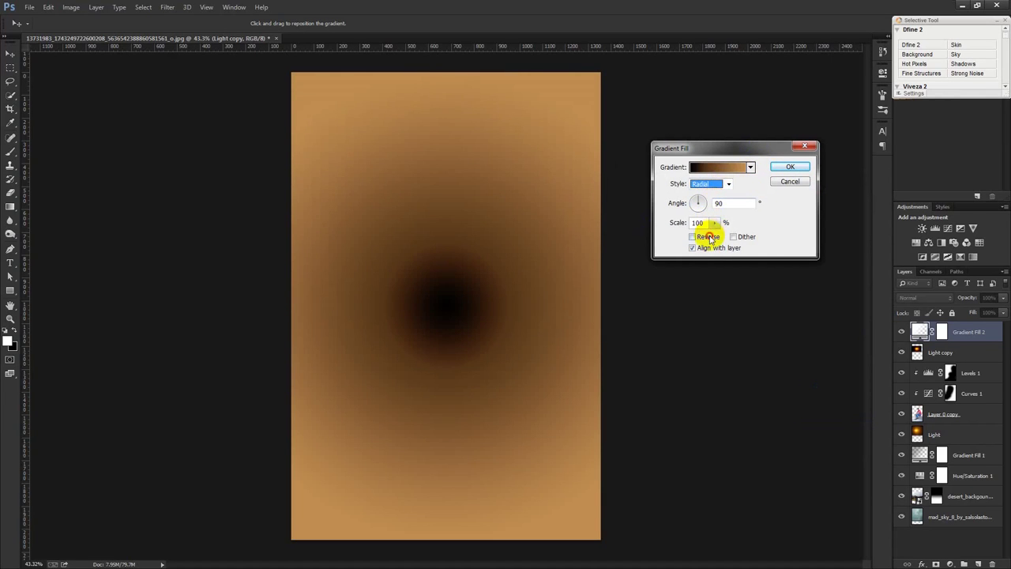
click(706, 236)
click(734, 236)
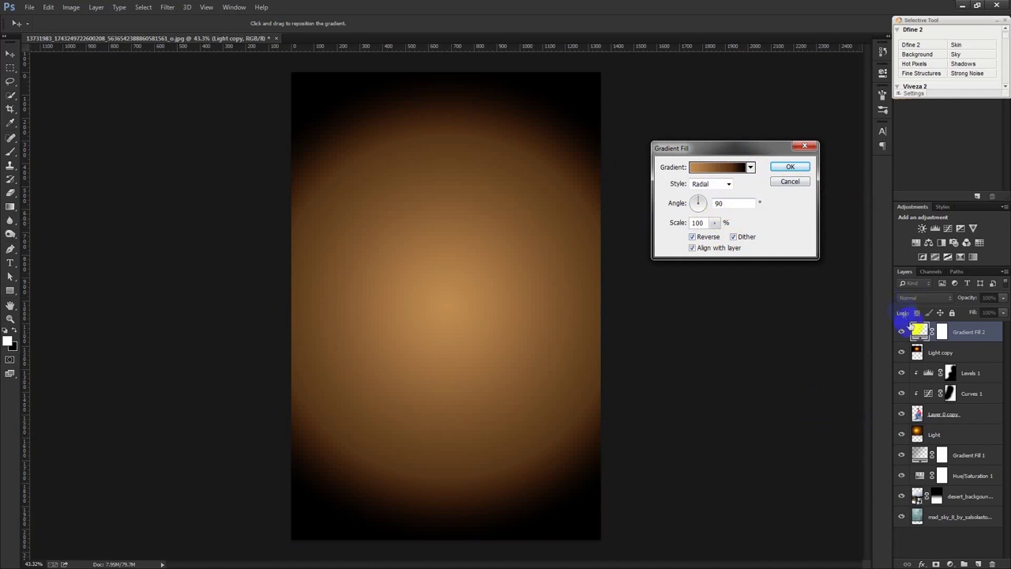
click(791, 167)
click(921, 298)
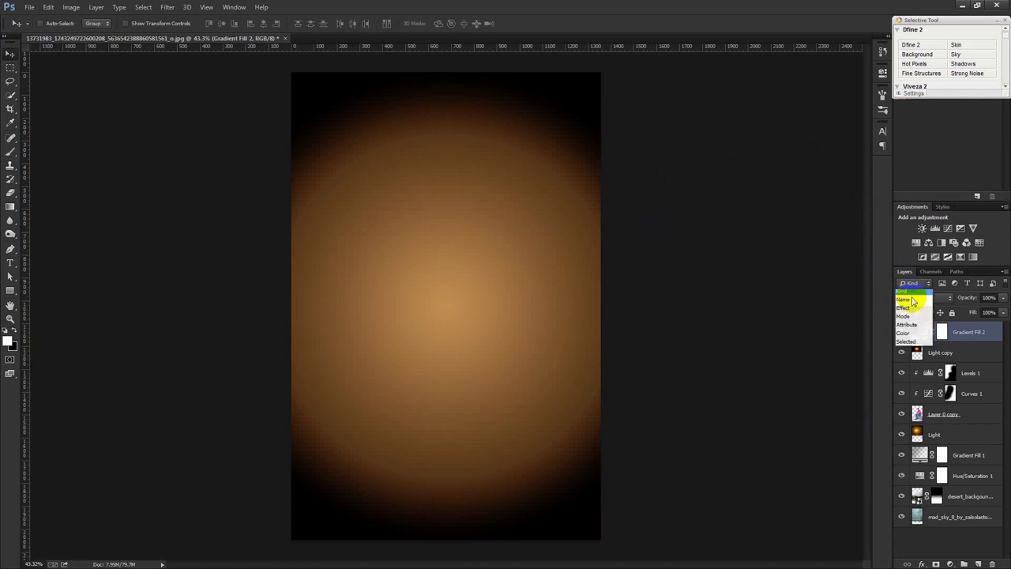
click(921, 307)
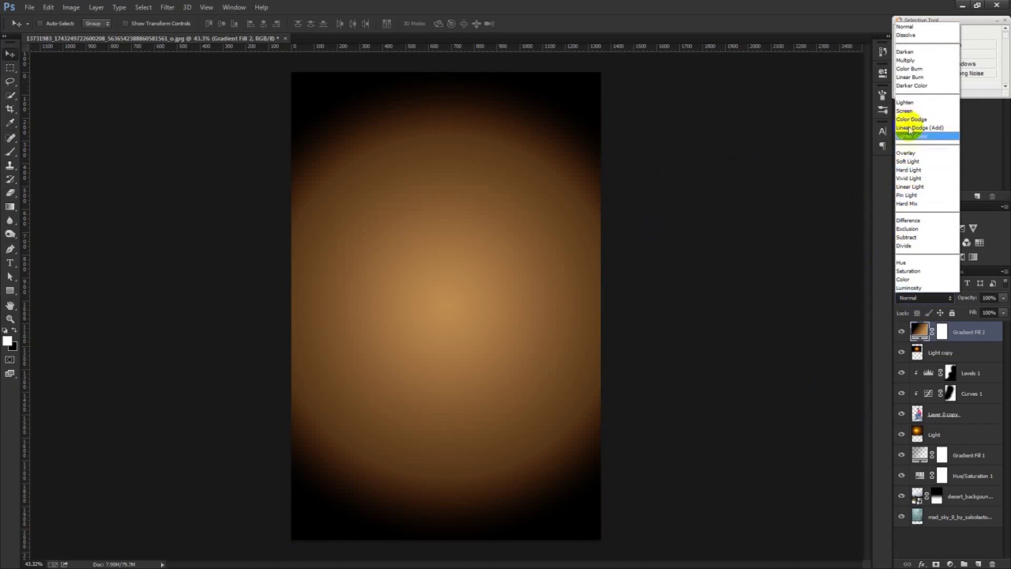
click(908, 161)
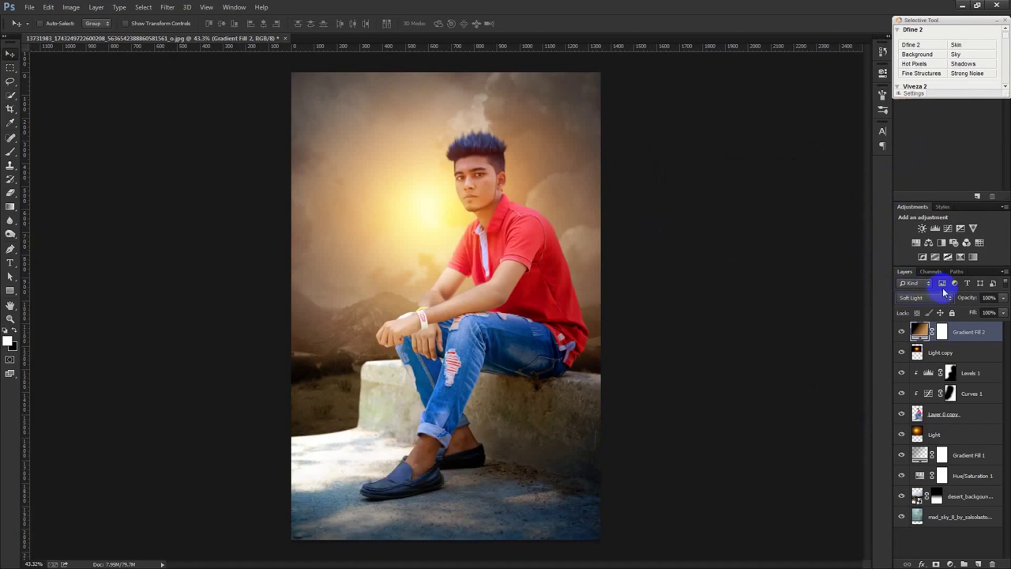
- Move the Gradient Fill 2 centre onto the sun, set Angle 0°, and raise its Scale
double_click(920, 331)
drag(424, 211, 409, 180)
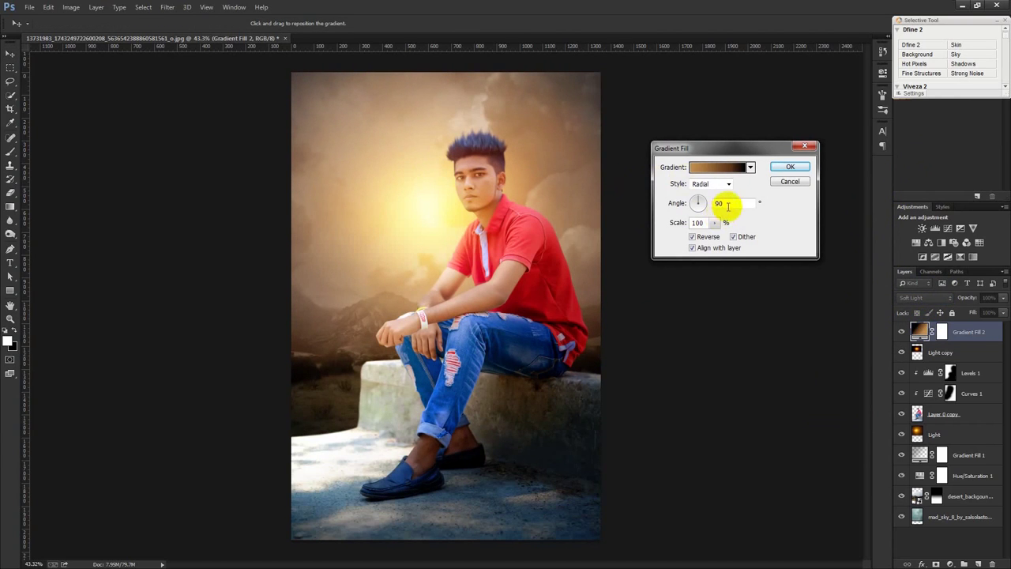
drag(671, 203, 660, 203)
text(0)
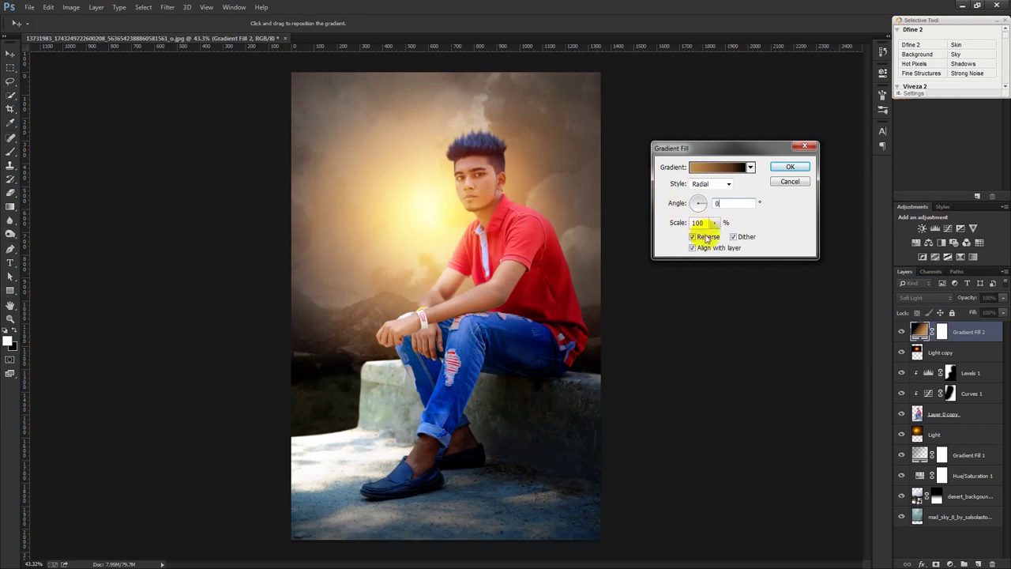
drag(719, 237, 716, 234)
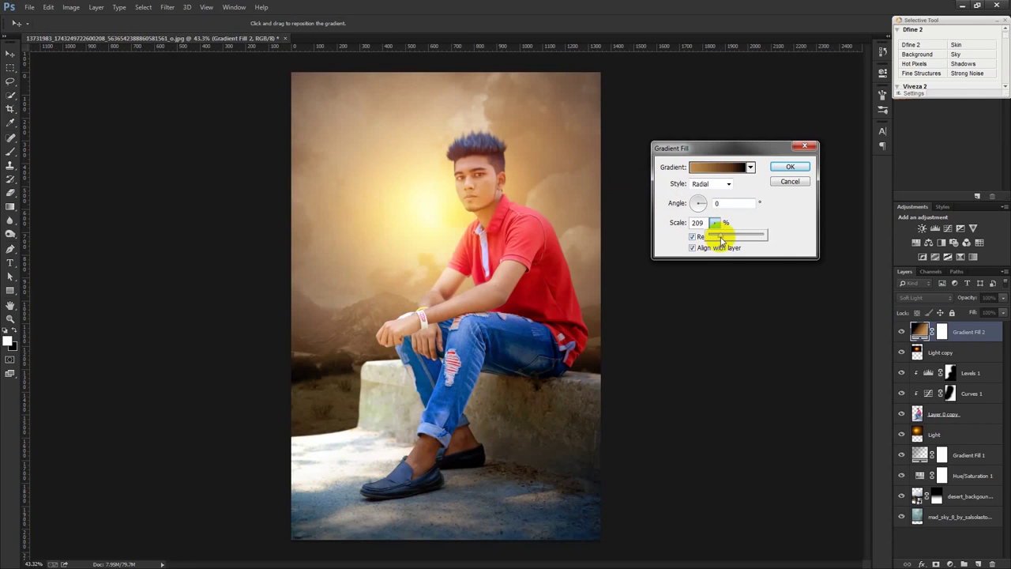
- Try several Photographic Toning presets and apply a warmer golden one
click(751, 167)
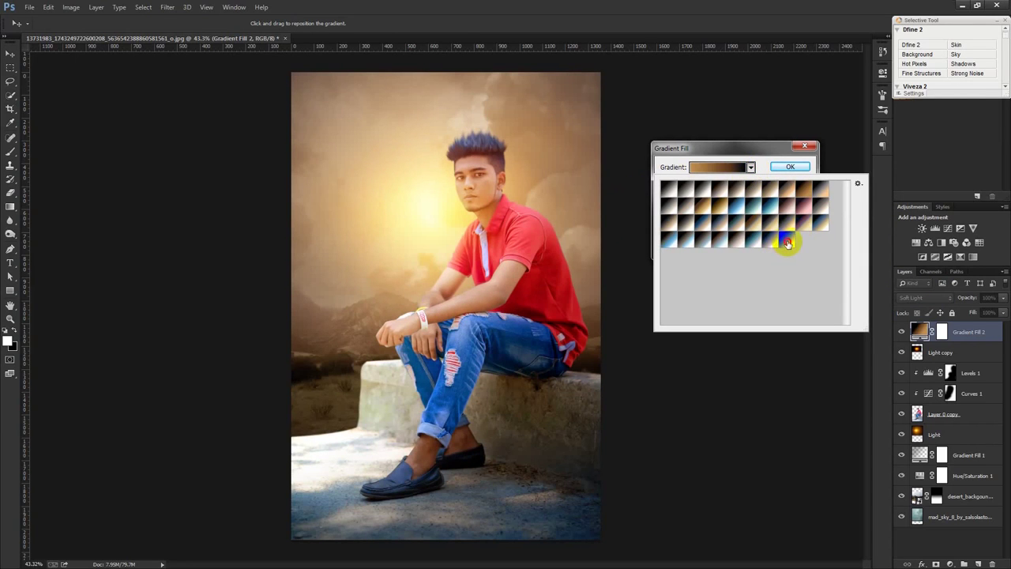
click(777, 244)
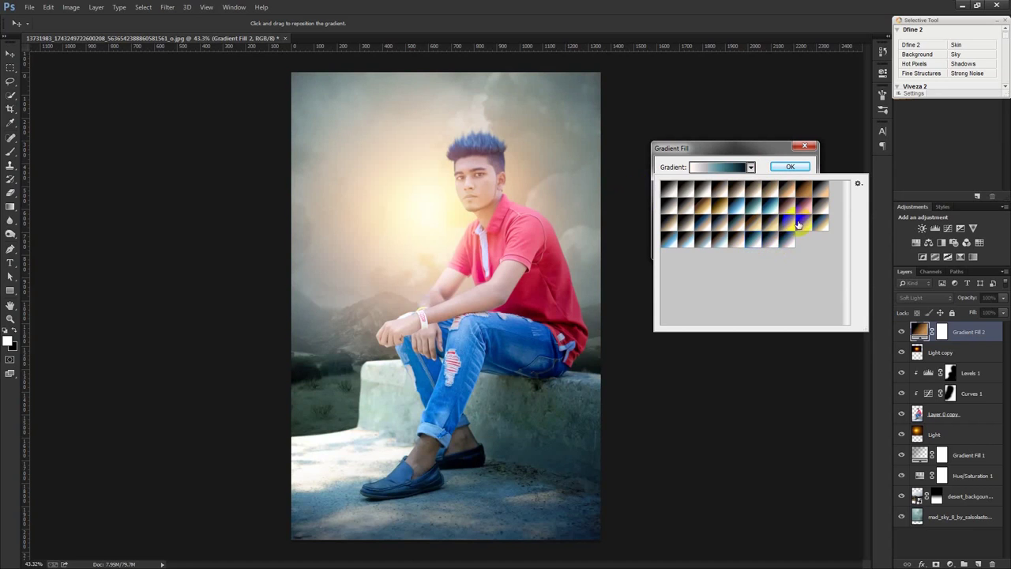
click(787, 227)
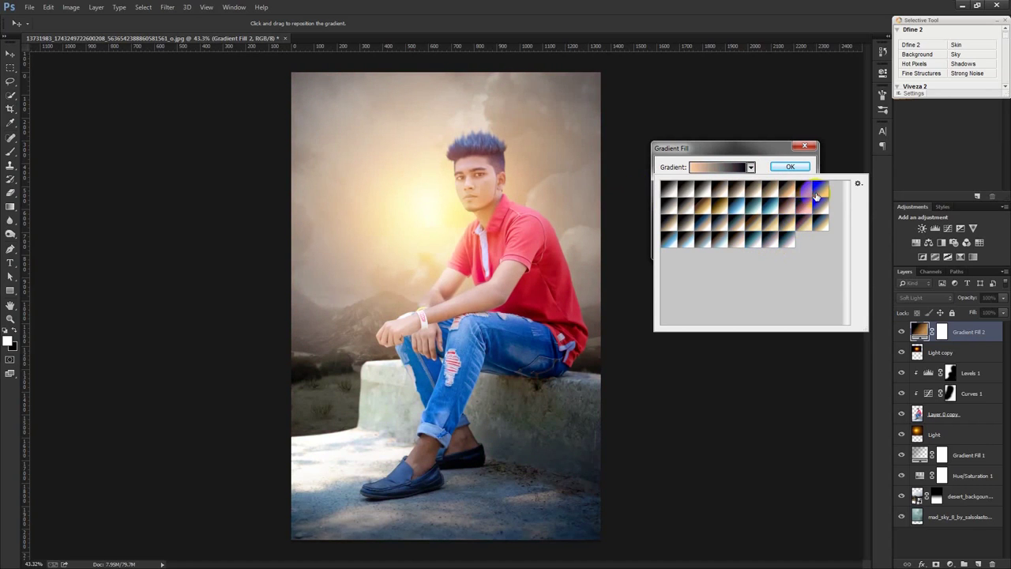
click(801, 195)
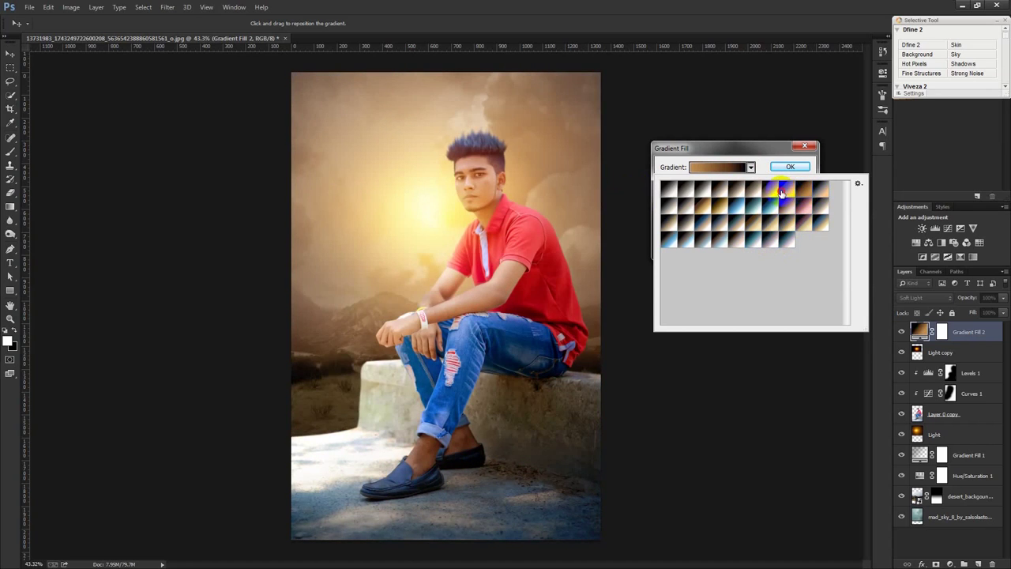
click(774, 192)
click(709, 208)
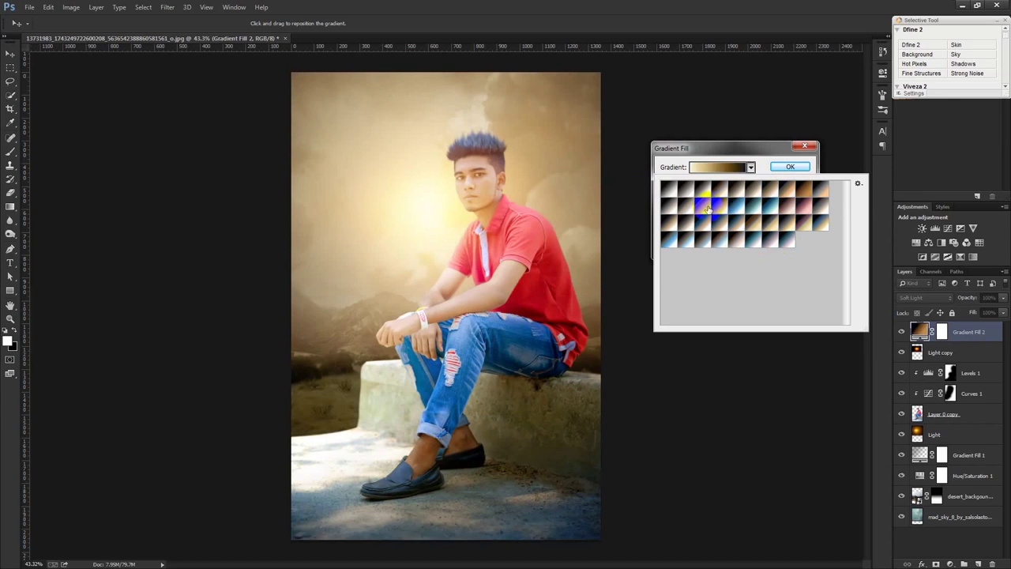
click(718, 208)
click(790, 167)
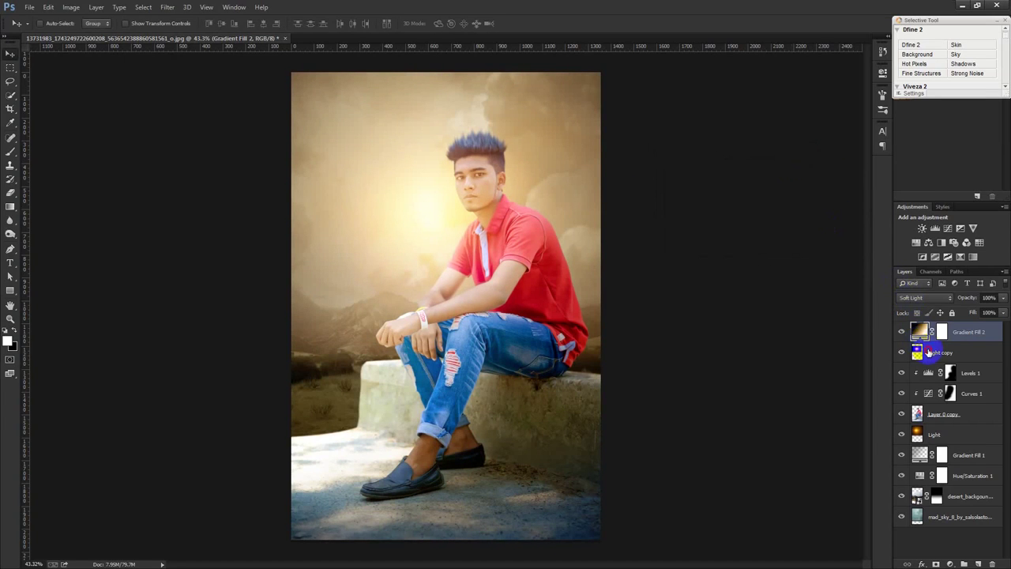
- Compare the Light copy glow on and off, then lower its opacity to 40%
click(929, 352)
click(900, 353)
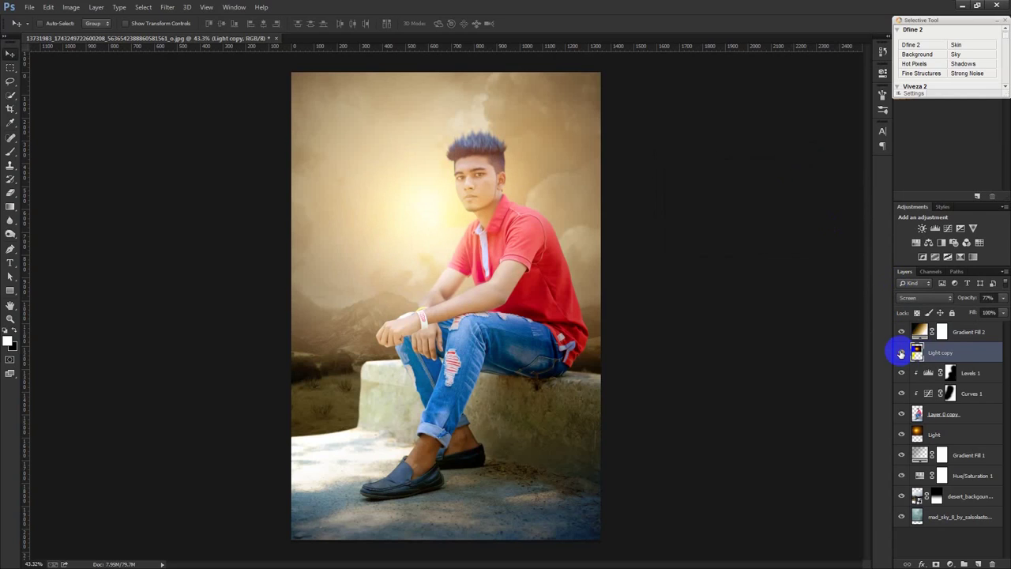
drag(965, 301, 949, 299)
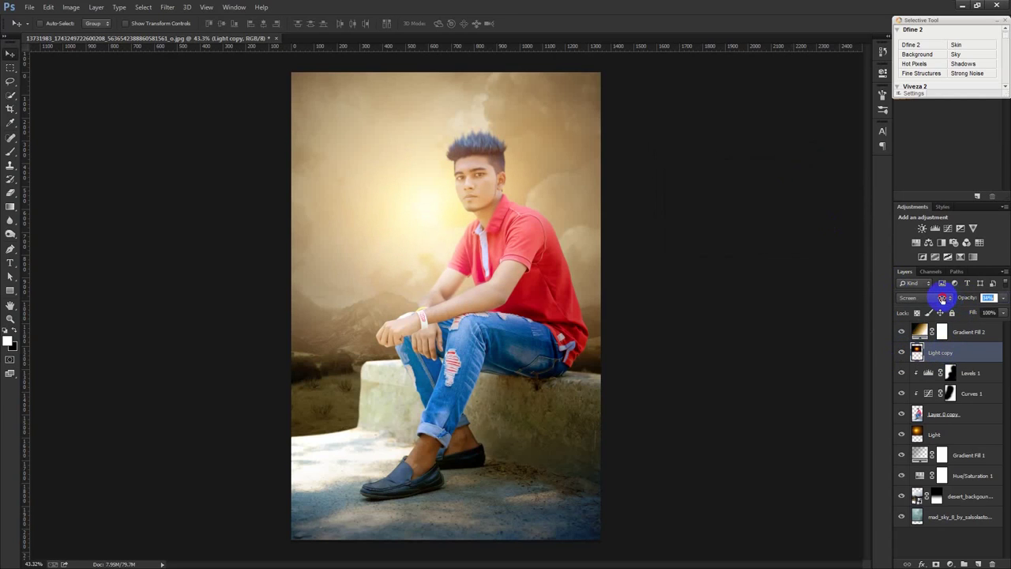
click(921, 435)
click(901, 434)
click(940, 436)
click(961, 332)
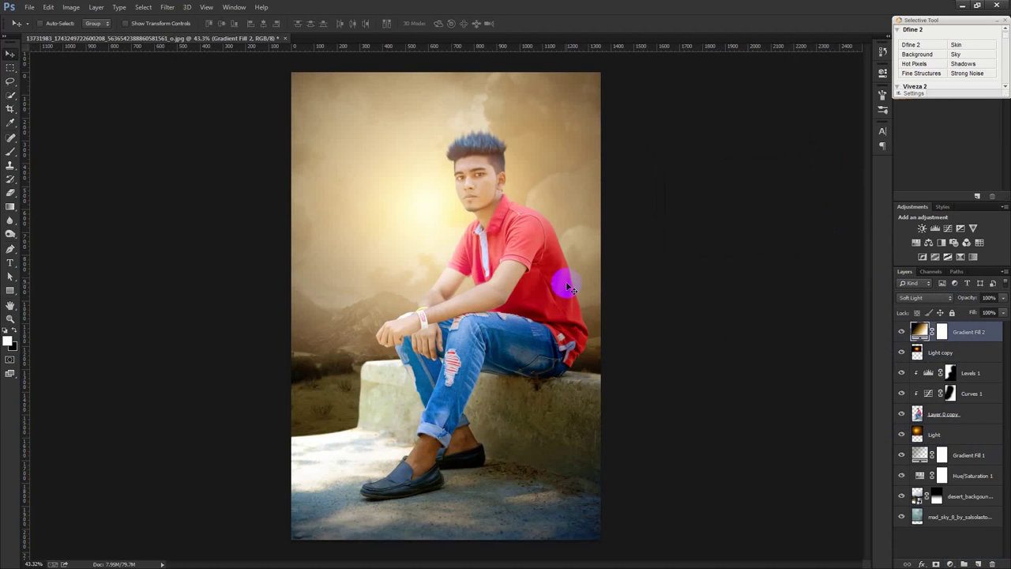
click(978, 563)
- Fill Layer 1 with a merged copy of the composite using Apply Image
click(75, 7)
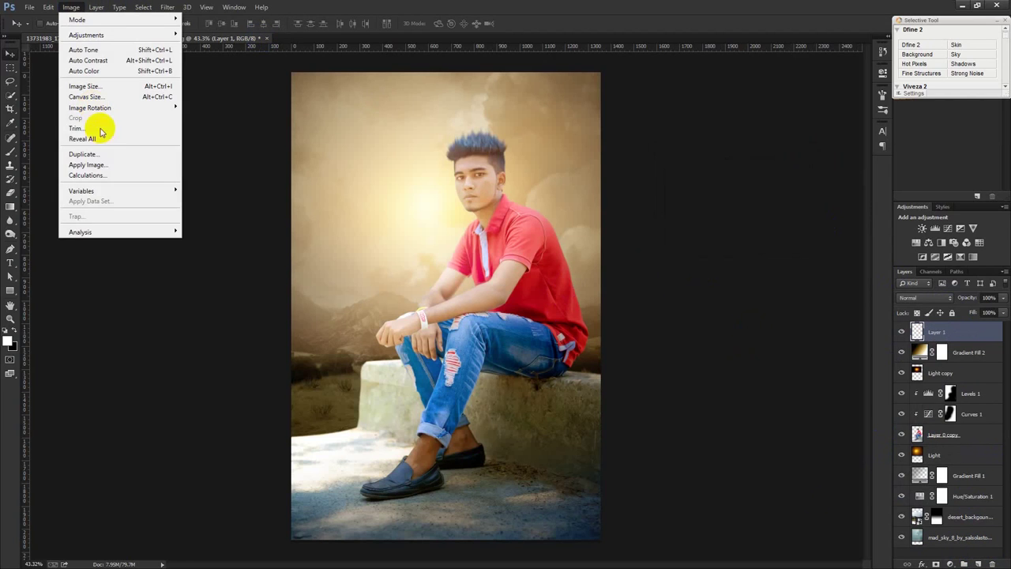
click(91, 161)
click(711, 209)
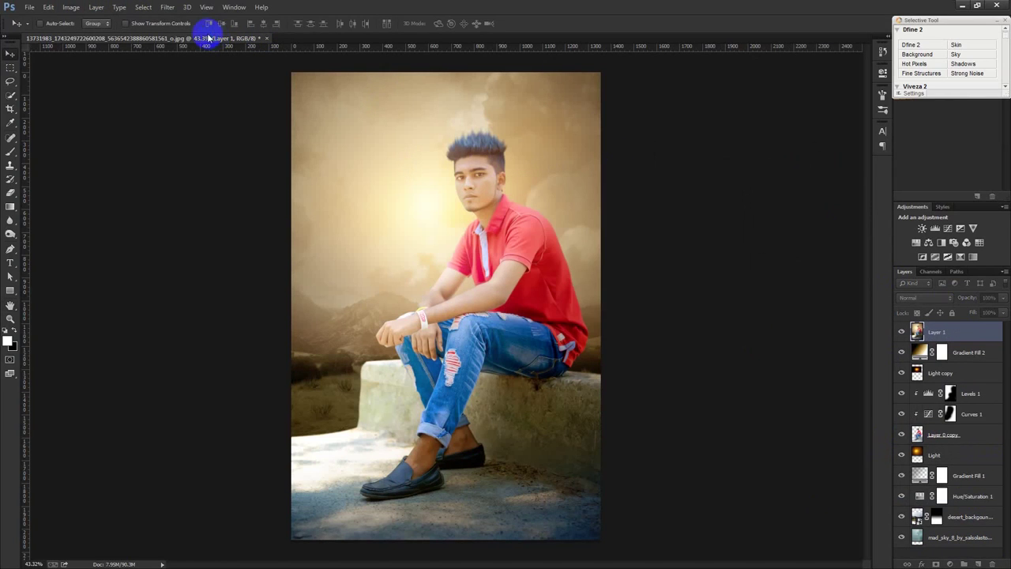
- Try the Oil Paint filter and dismiss its error message
click(167, 7)
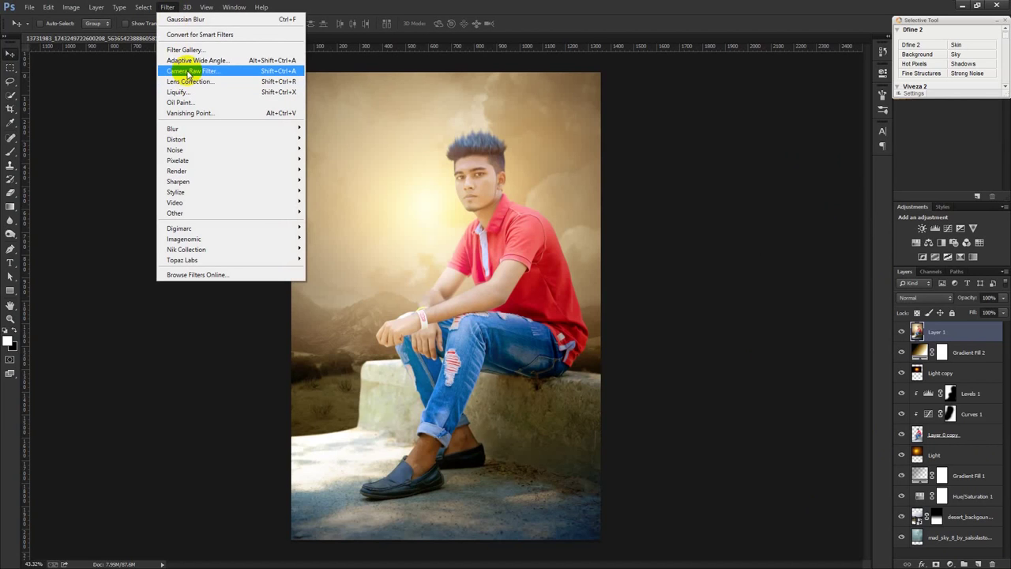
click(184, 102)
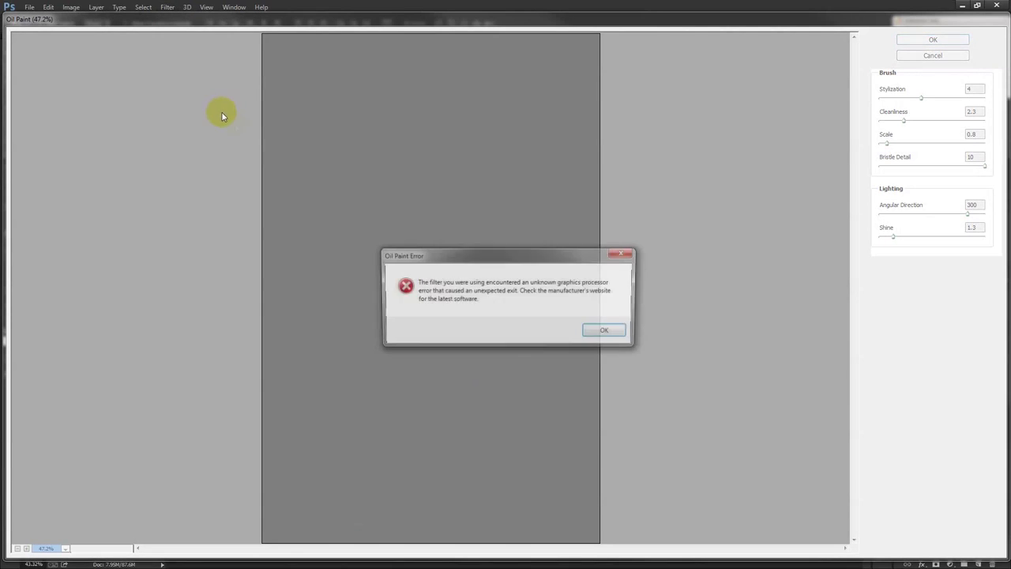
click(610, 330)
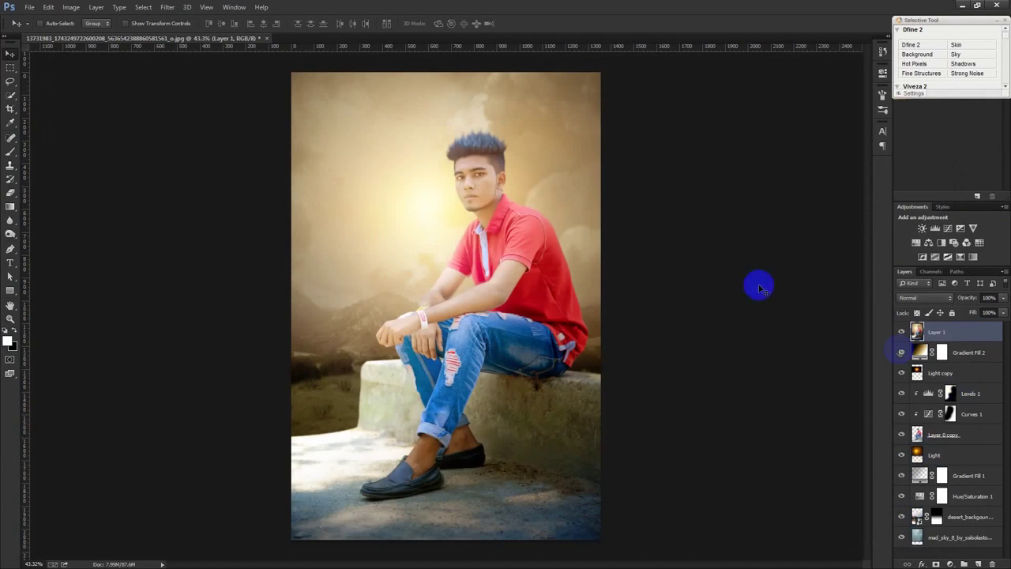
key(ctrl+shift+s)
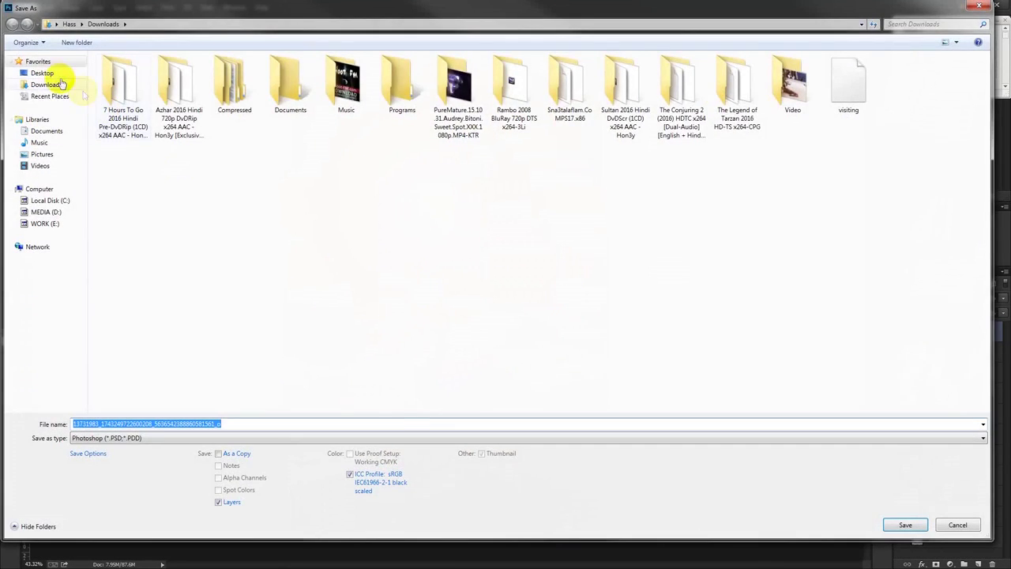
- Save the composite to the Desktop as arif.psd
click(42, 73)
click(857, 425)
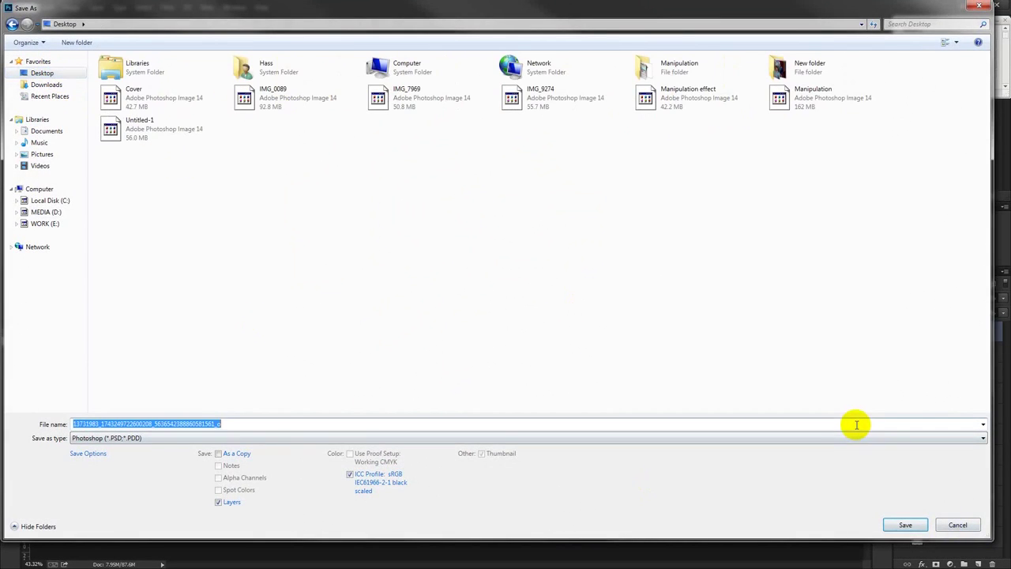
text(arif)
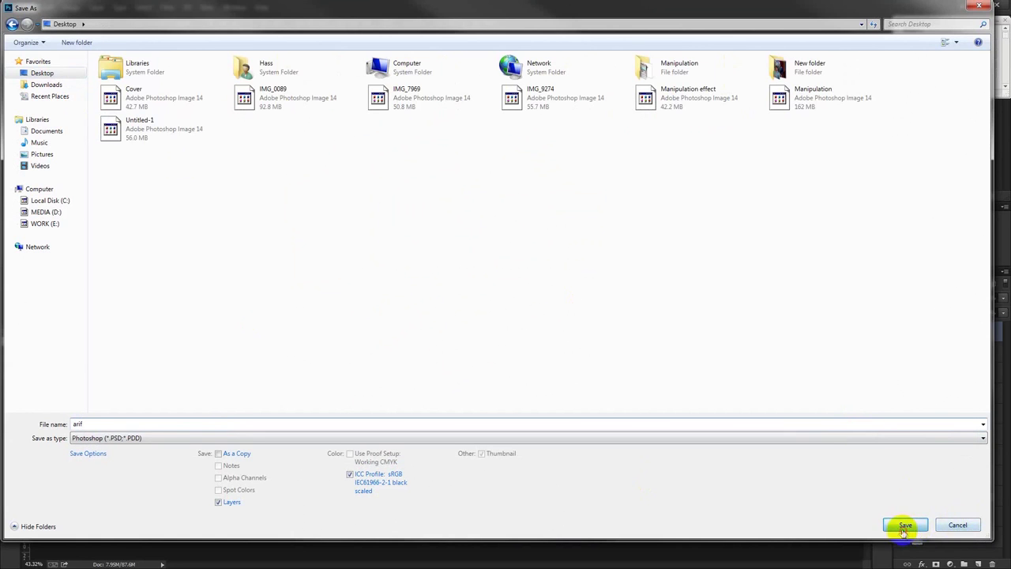
click(905, 525)
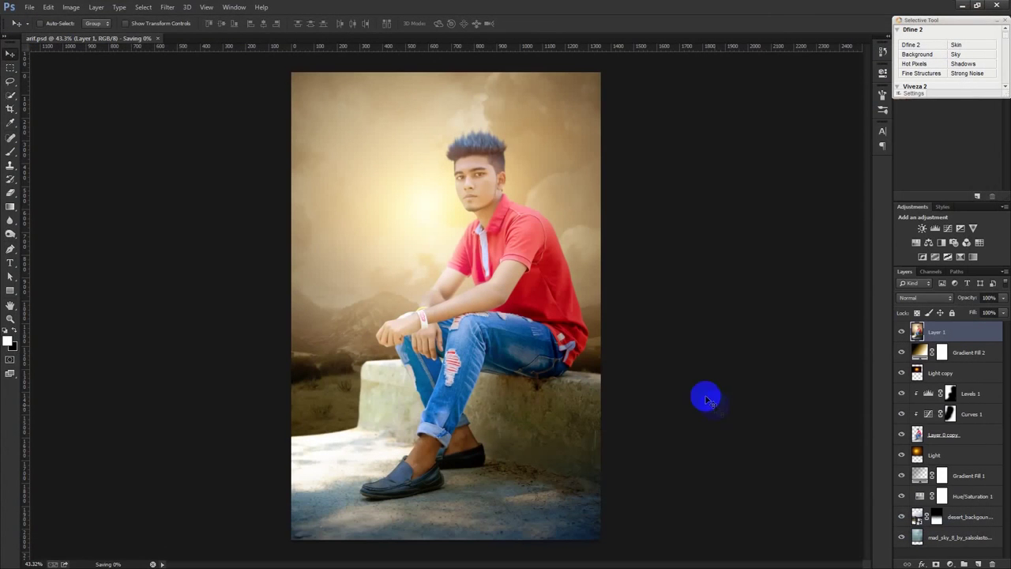
- Retry the Oil Paint filter and dismiss its graphics error
click(166, 7)
click(166, 7)
click(182, 102)
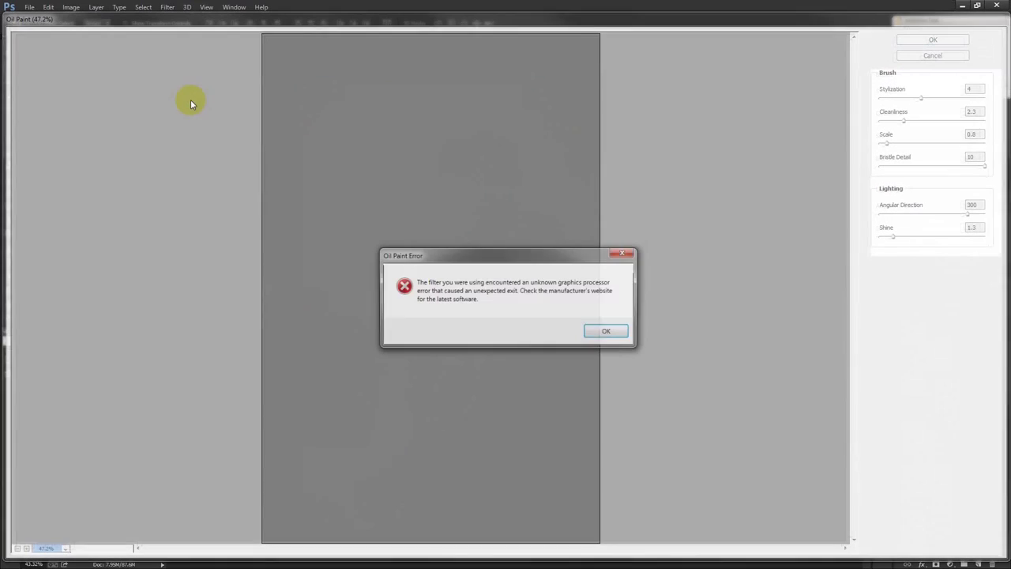
click(607, 332)
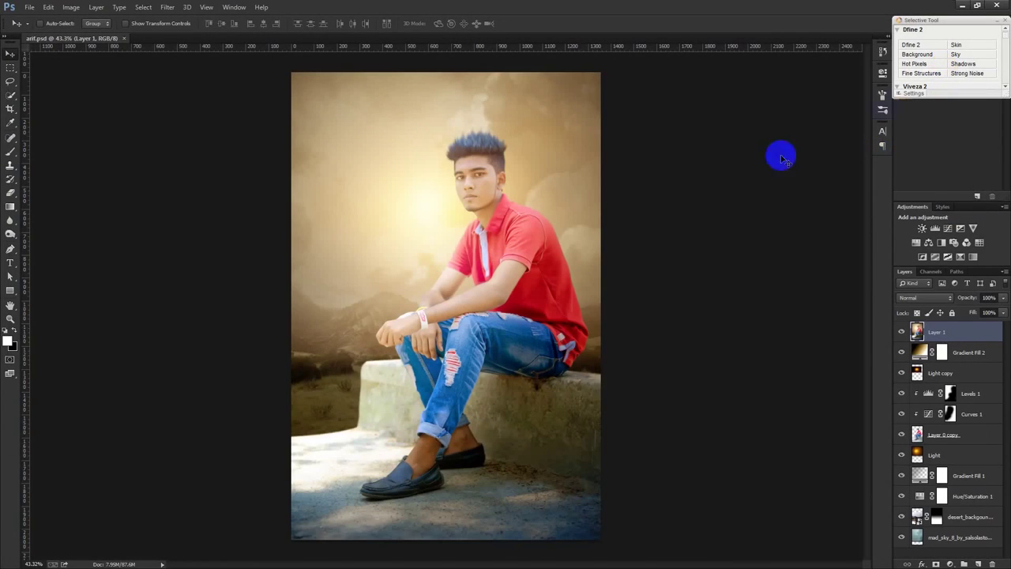
click(167, 7)
click(184, 68)
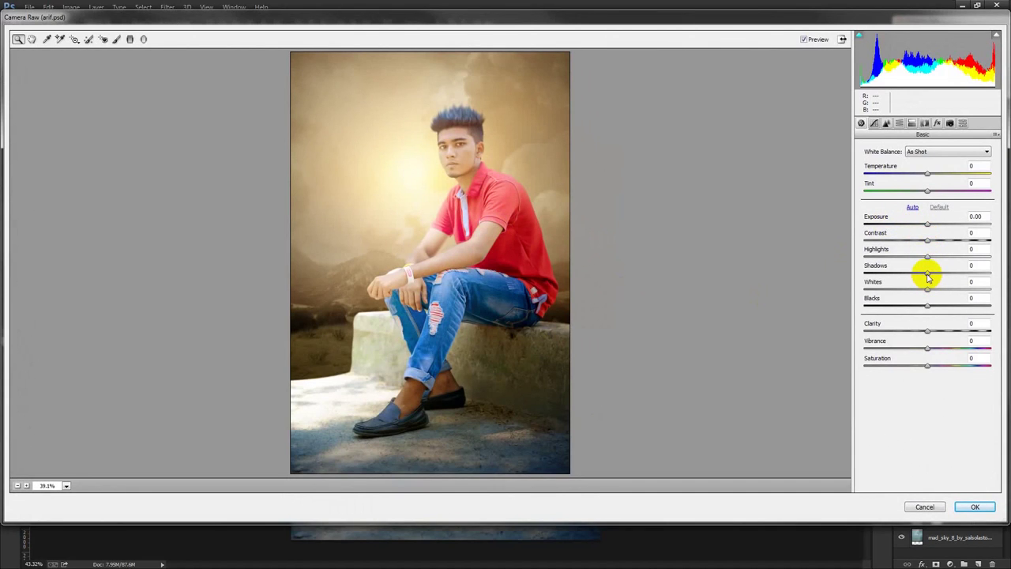
- In Camera Raw, raise Clarity, Whites and Contrast (~+35), lift Shadows, and warm Temperature slightly
drag(927, 330, 948, 335)
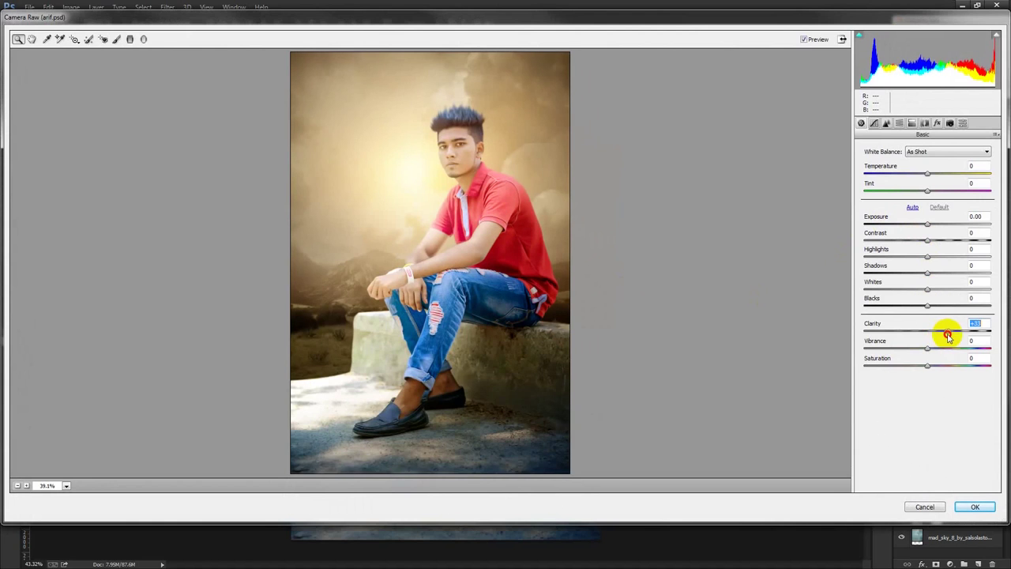
mouse_move(928, 289)
mouse_down()
mouse_move(956, 291)
mouse_move(925, 289)
mouse_move(930, 304)
mouse_move(874, 316)
mouse_move(952, 304)
mouse_move(936, 305)
mouse_up()
mouse_move(926, 239)
mouse_down()
mouse_move(950, 237)
mouse_move(930, 227)
mouse_up()
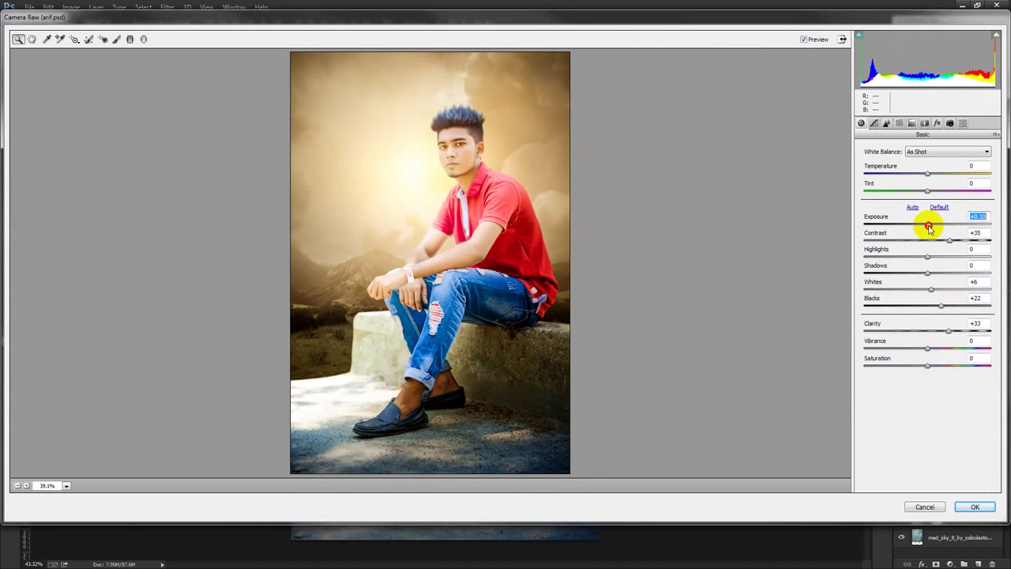
mouse_move(926, 271)
mouse_down()
mouse_move(948, 272)
mouse_move(872, 261)
mouse_move(885, 261)
mouse_up()
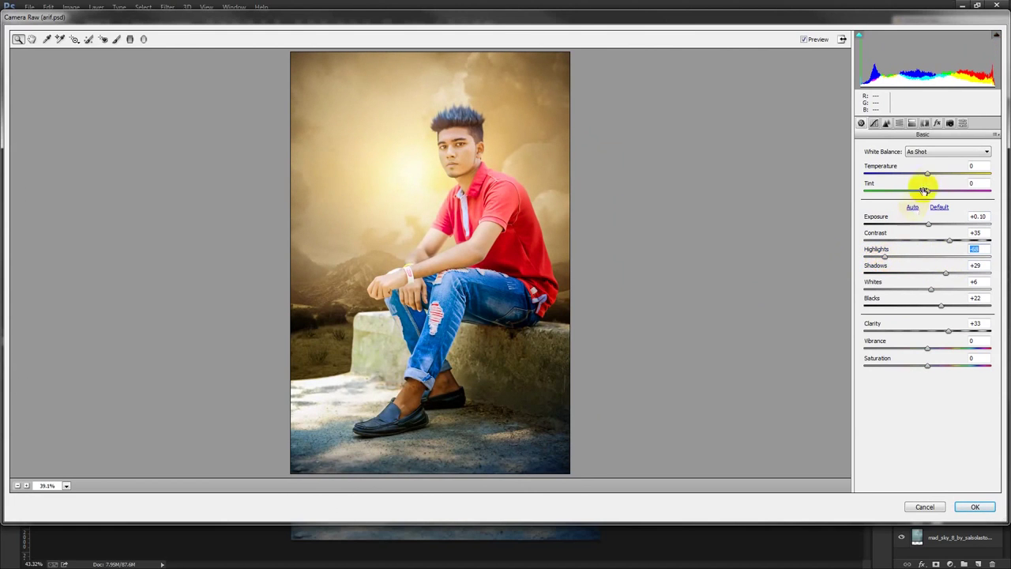
drag(927, 175, 933, 175)
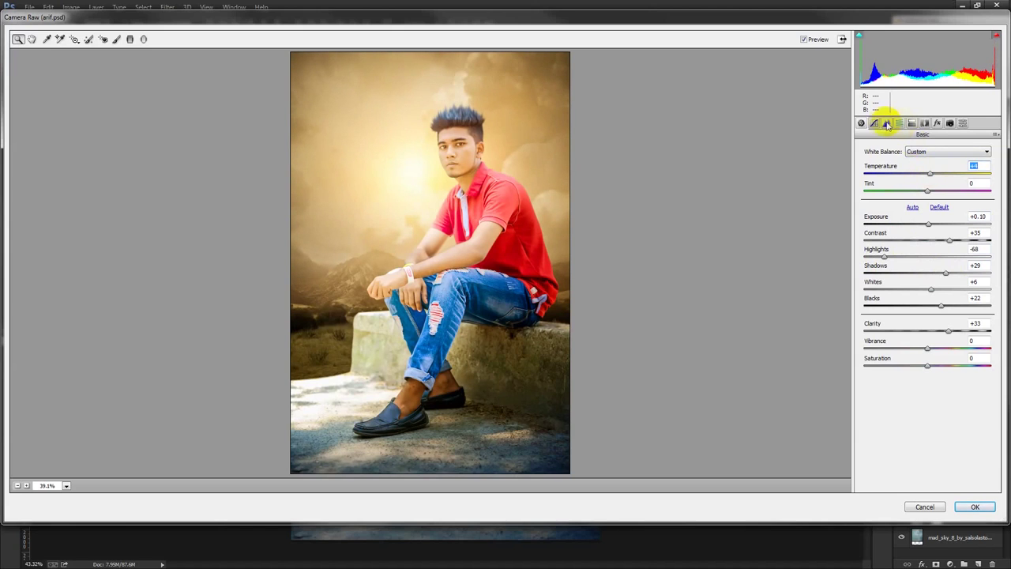
- Add sharpening and a dark post-crop vignette, apply Camera Raw, and save the document
click(874, 123)
click(886, 126)
drag(880, 165, 897, 168)
click(937, 123)
mouse_move(928, 259)
mouse_down()
mouse_move(904, 261)
mouse_move(917, 257)
mouse_up()
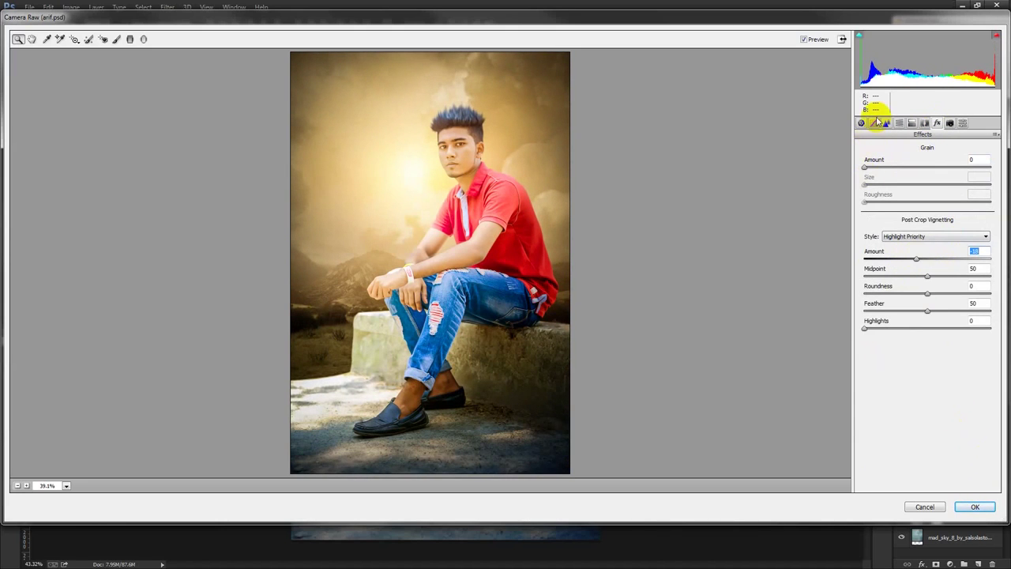
click(976, 507)
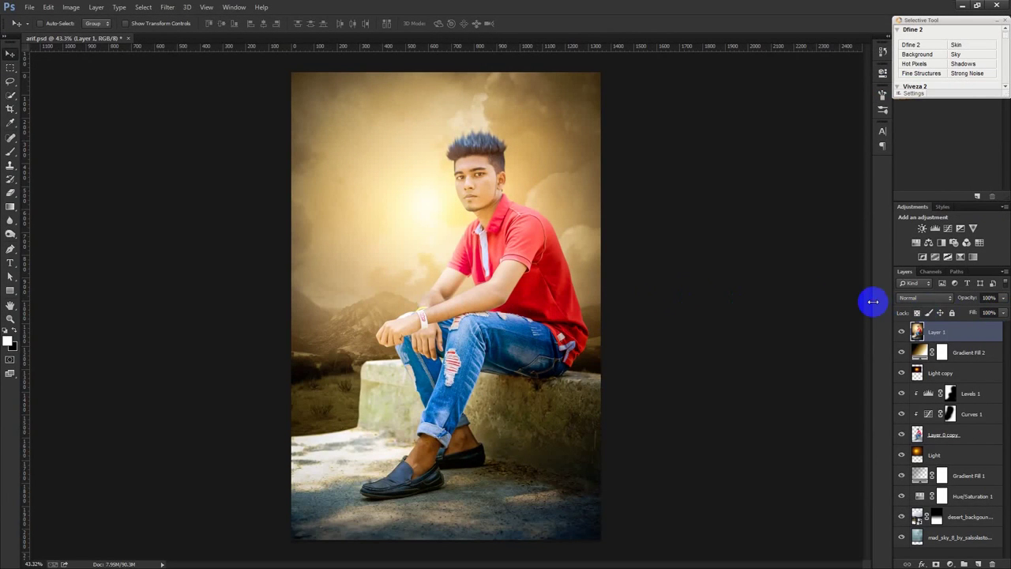
key(ctrl+s)
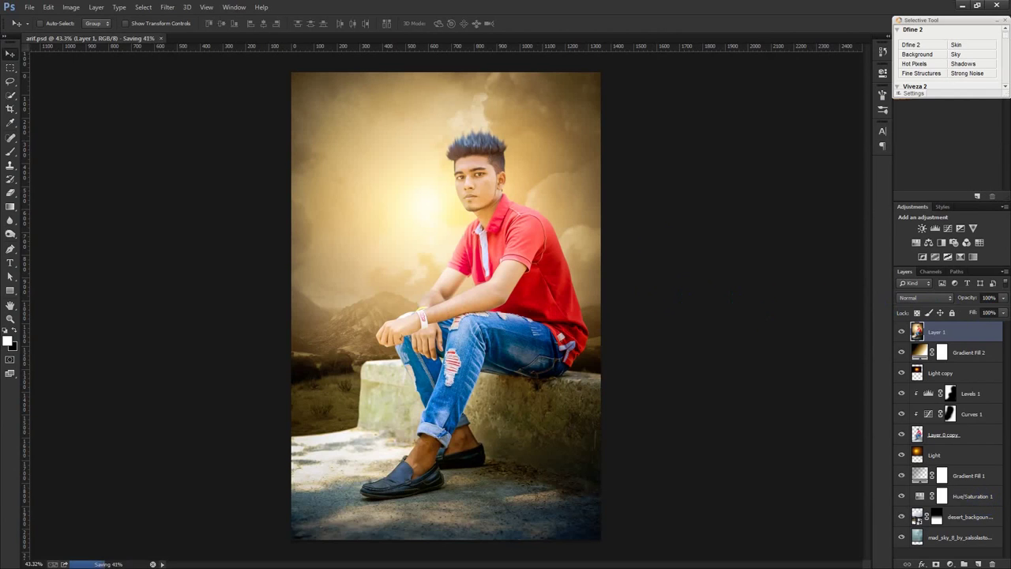
- Apply Oil Paint with Shine 0, Scale 5.55, Bristle Detail 5.45 and Stylization 4.41
click(168, 7)
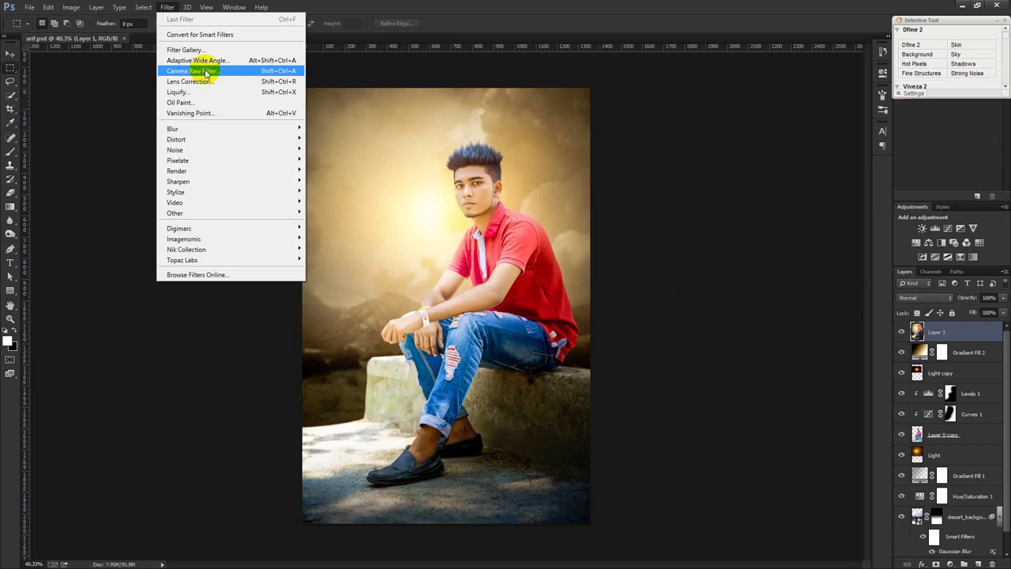
click(202, 102)
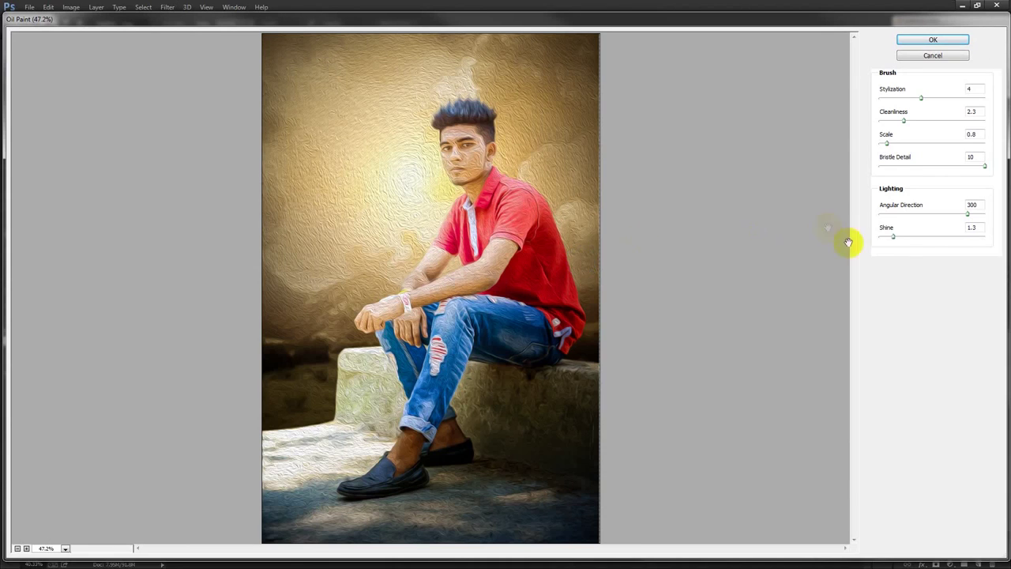
drag(893, 237, 864, 241)
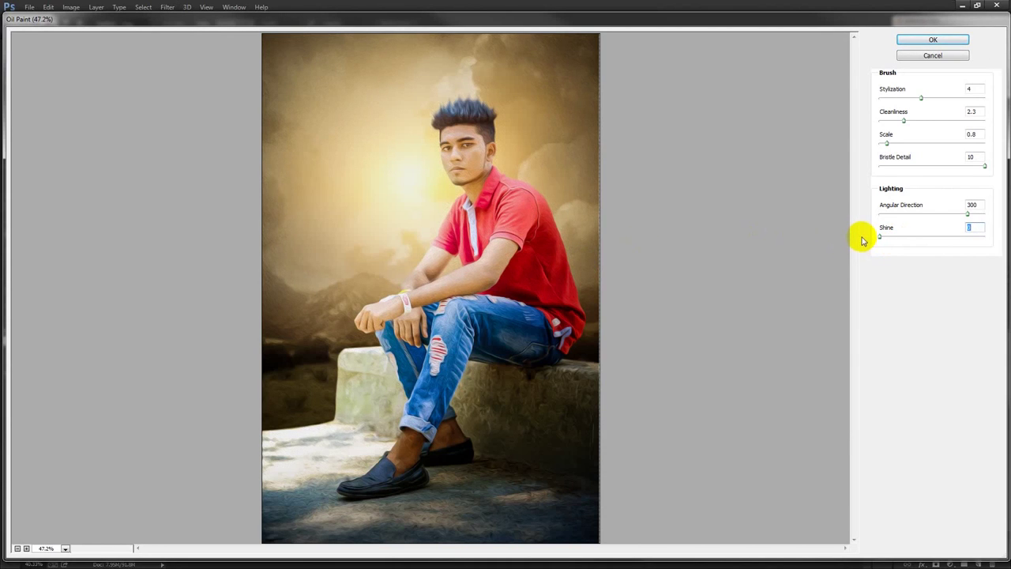
mouse_move(889, 144)
mouse_down()
mouse_move(940, 145)
mouse_move(922, 144)
mouse_move(921, 113)
mouse_move(951, 100)
mouse_move(926, 99)
mouse_up()
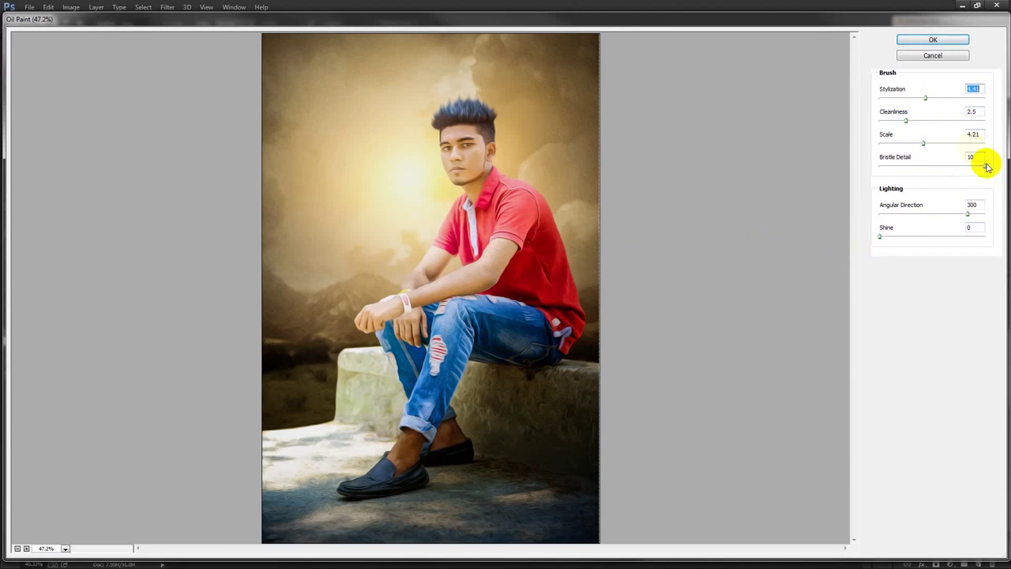
mouse_move(979, 169)
mouse_down()
mouse_move(909, 164)
mouse_move(933, 167)
mouse_up()
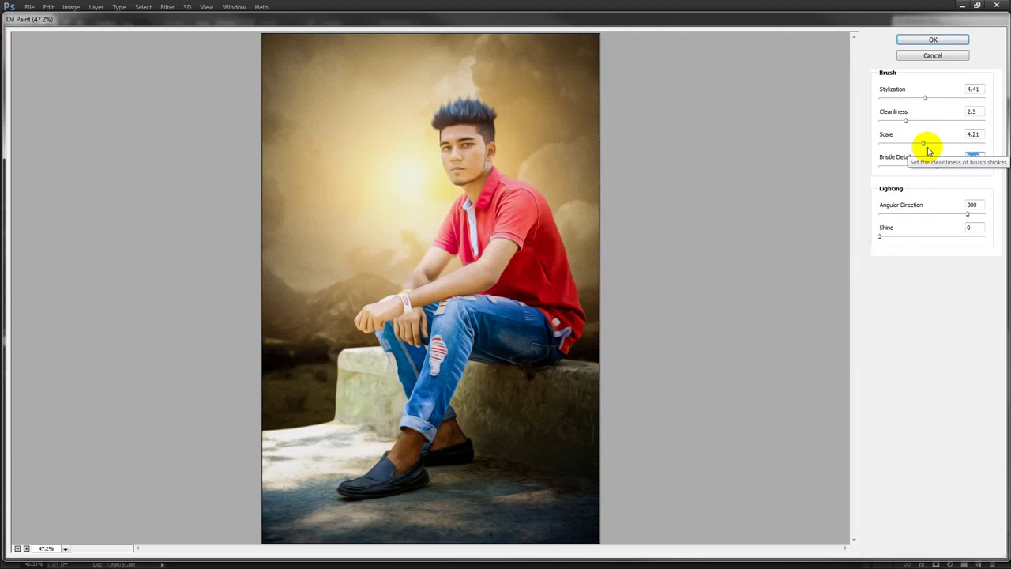
mouse_move(924, 142)
mouse_down()
mouse_move(957, 140)
mouse_move(944, 143)
mouse_move(932, 120)
mouse_move(888, 124)
mouse_up()
click(921, 39)
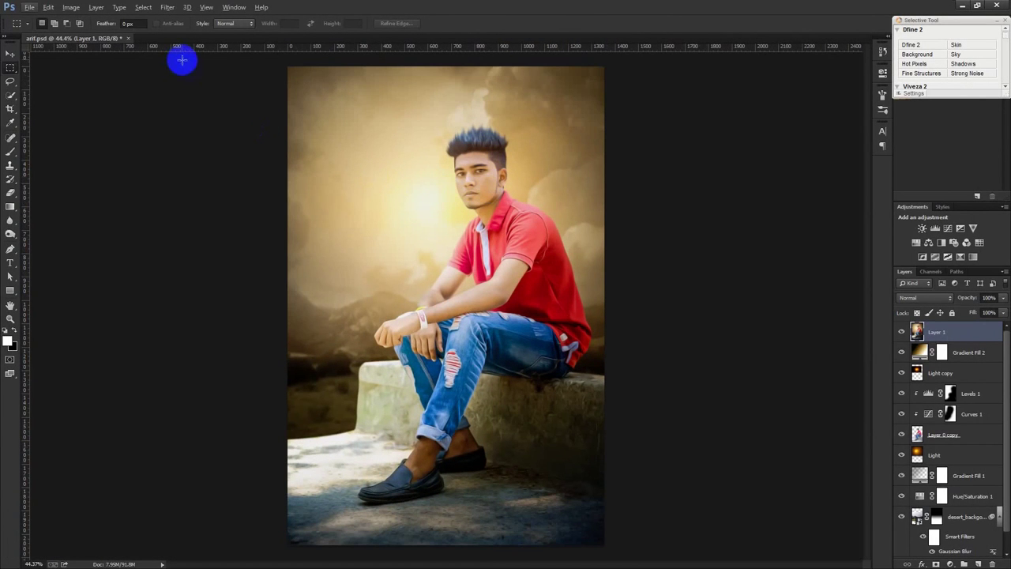
- Launch Color Efex Pro 4, set Detail Extractor to 44%, and add a second filter slot
click(168, 10)
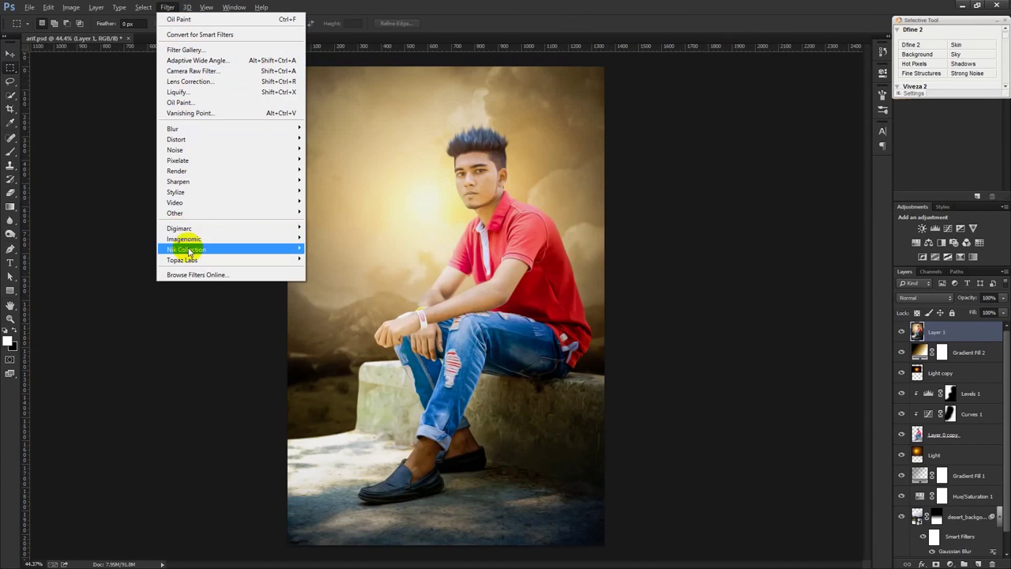
mouse_move(186, 248)
click(337, 261)
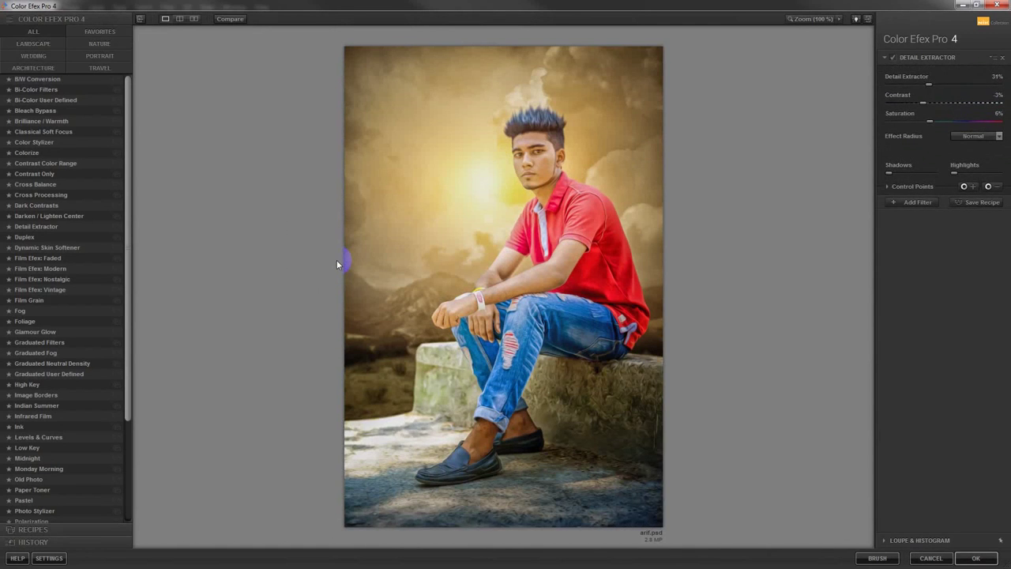
drag(930, 84, 956, 82)
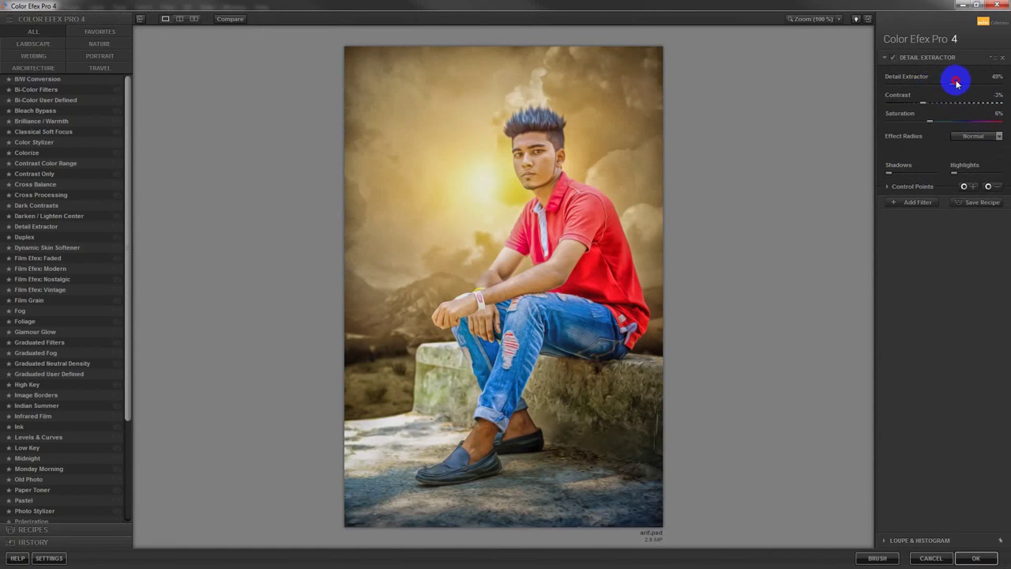
drag(951, 83, 946, 84)
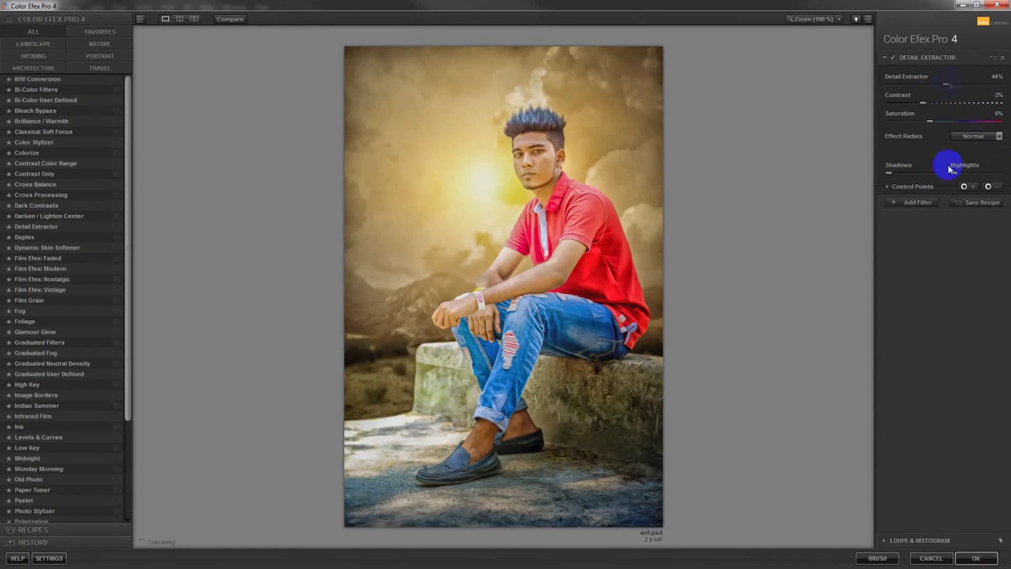
click(914, 203)
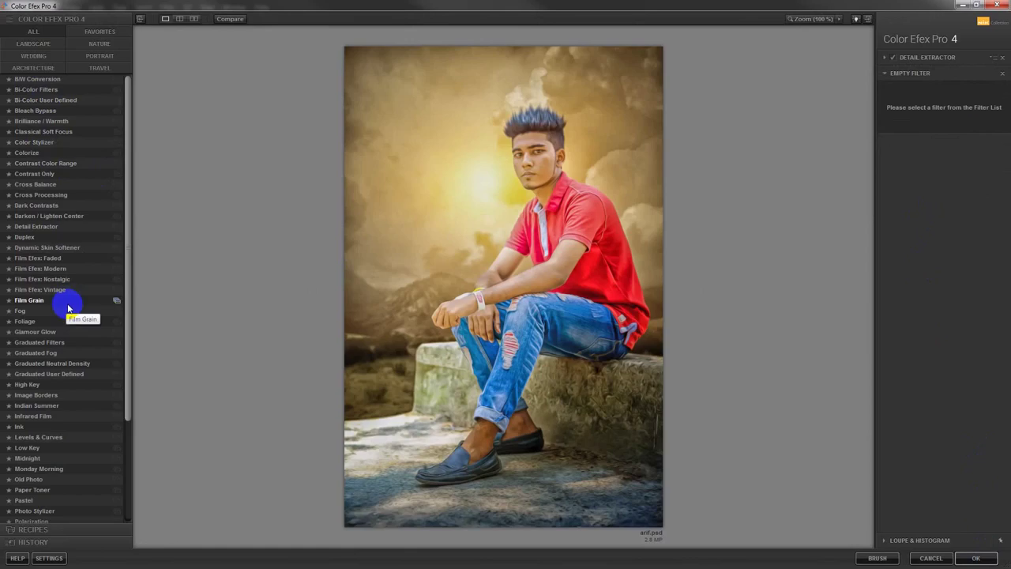
- Preview filters from B/W Conversion to Darken / Lighten Center, settling on Detail Extractor
click(31, 80)
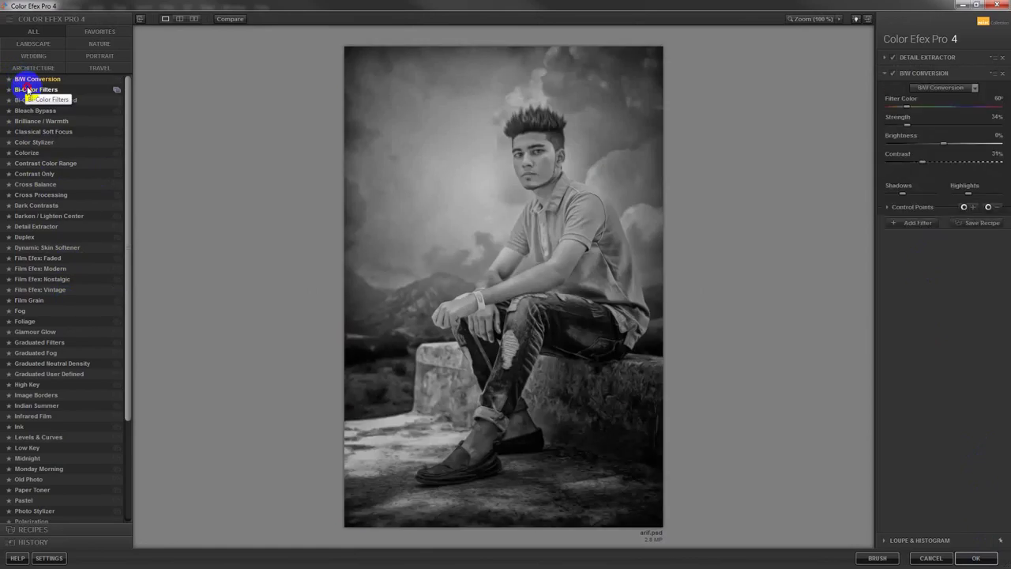
click(28, 90)
click(38, 100)
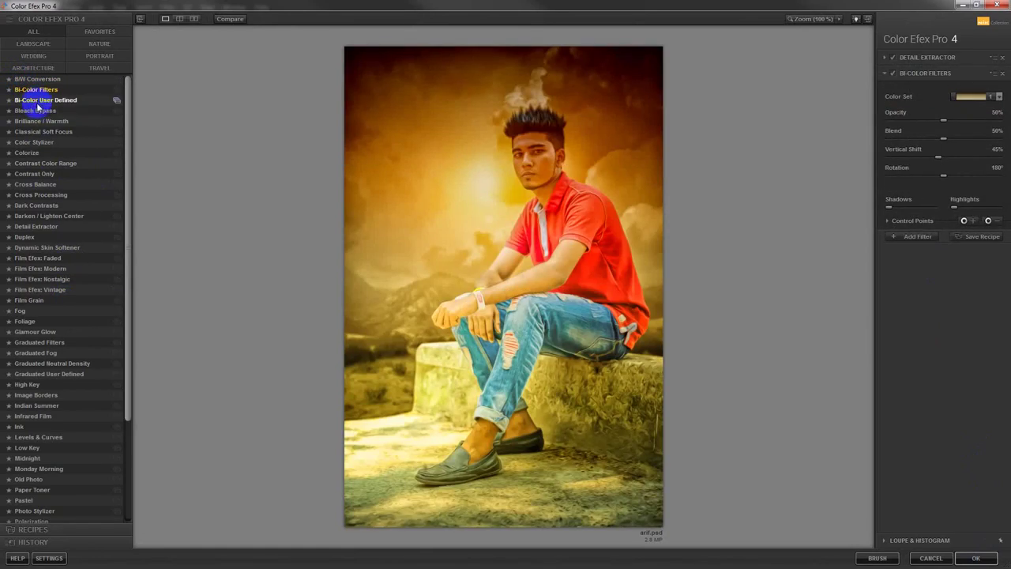
click(39, 112)
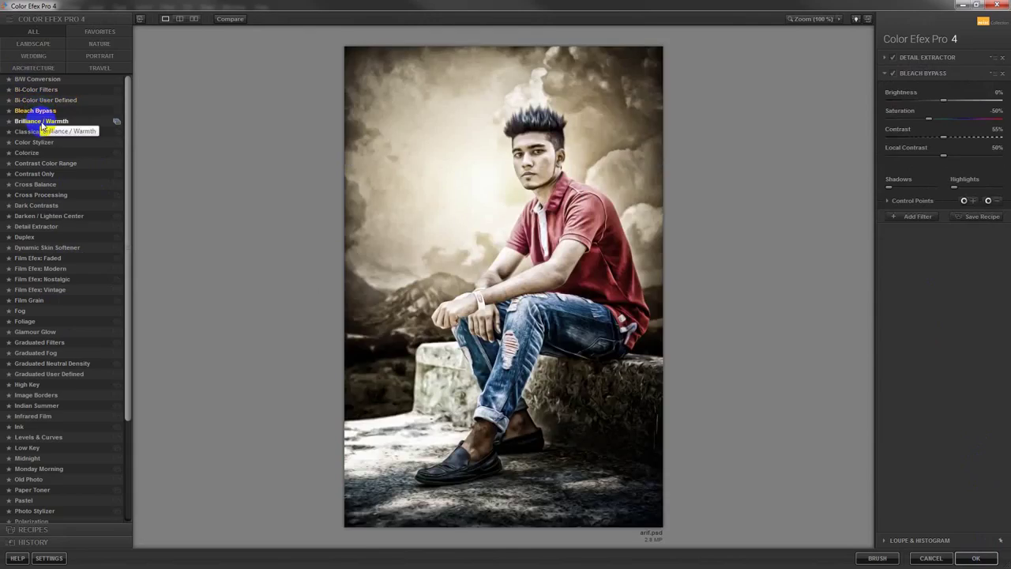
click(39, 123)
click(40, 132)
click(40, 143)
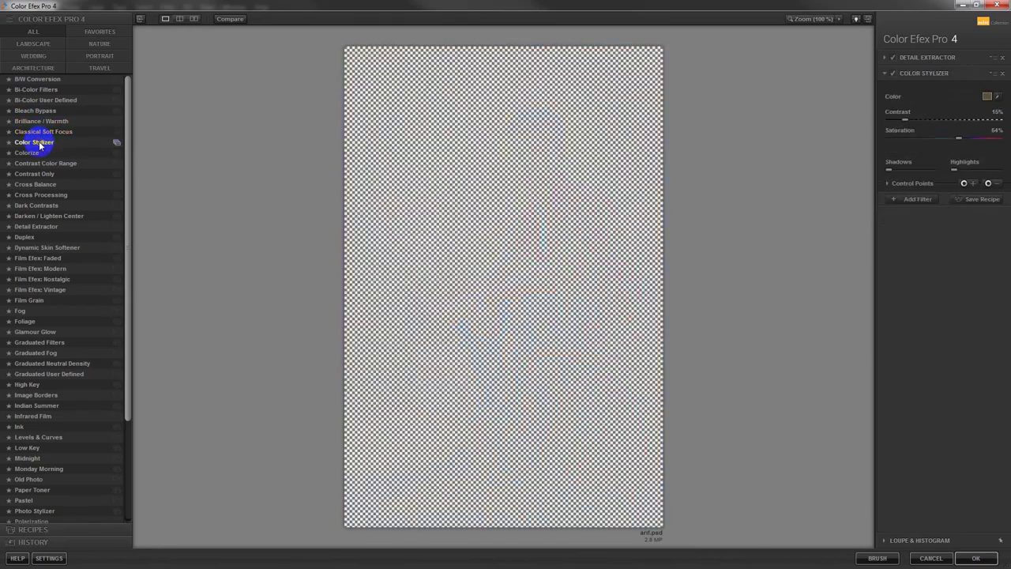
click(32, 153)
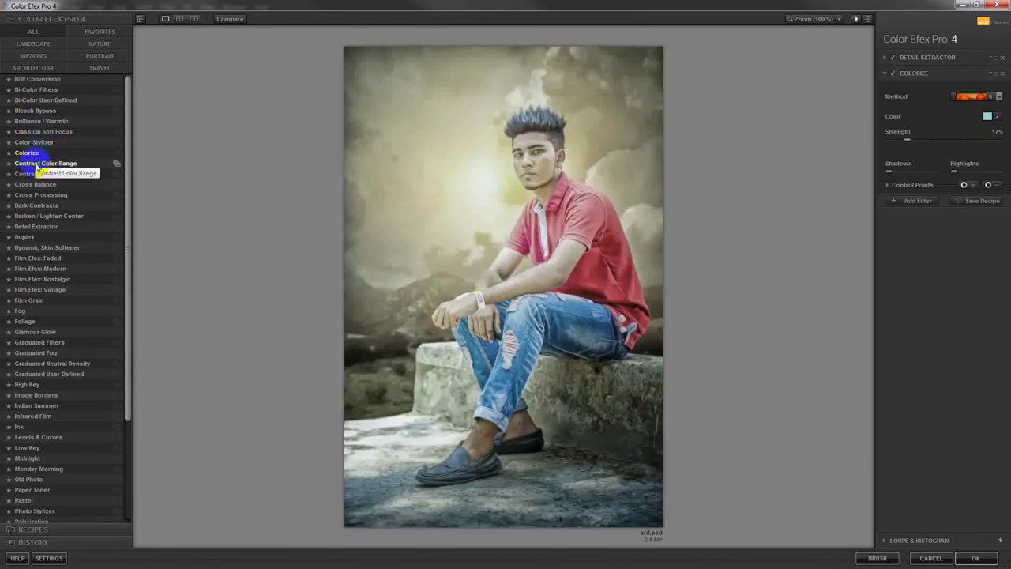
click(36, 163)
click(35, 174)
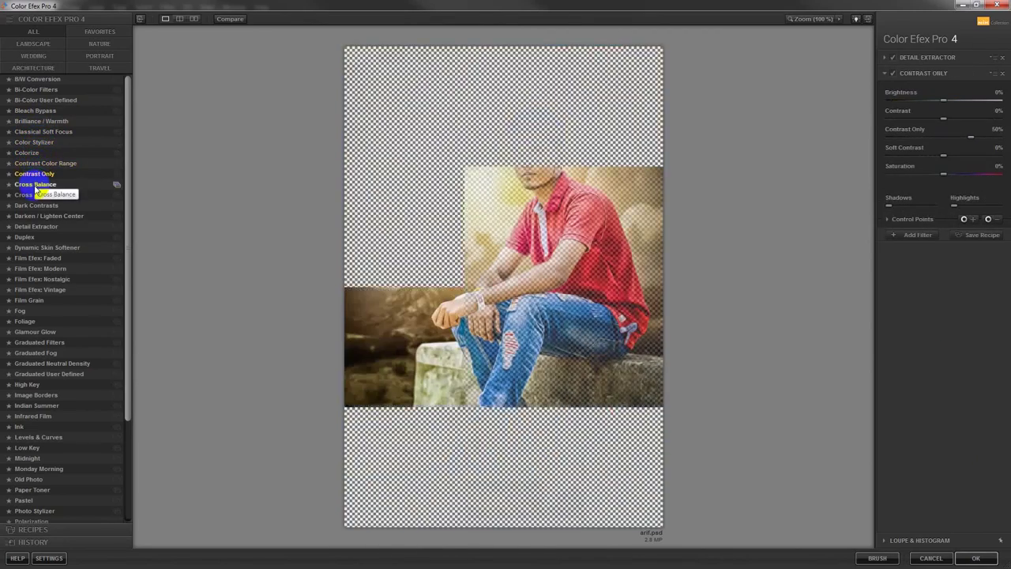
click(35, 186)
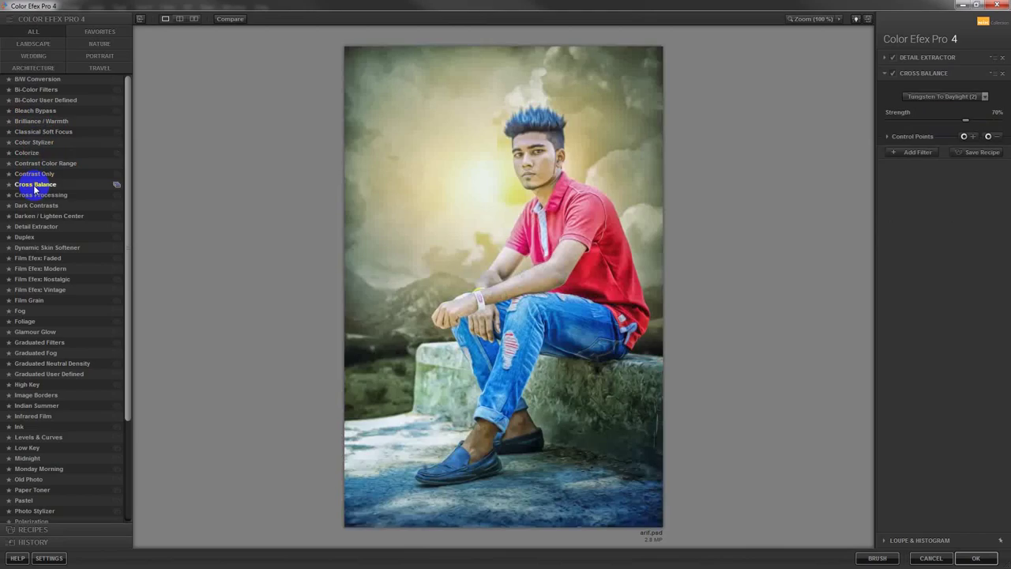
click(36, 195)
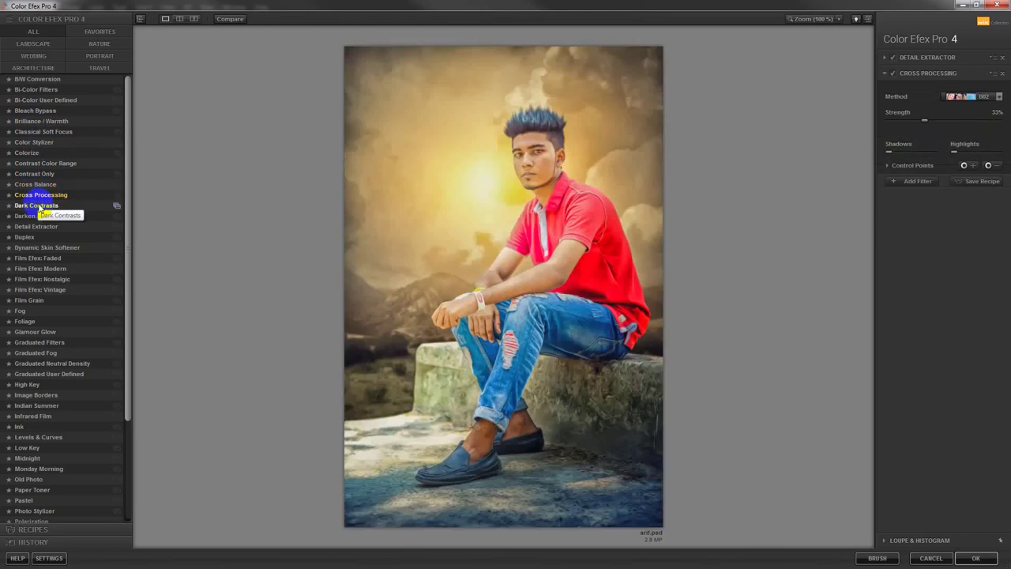
click(39, 206)
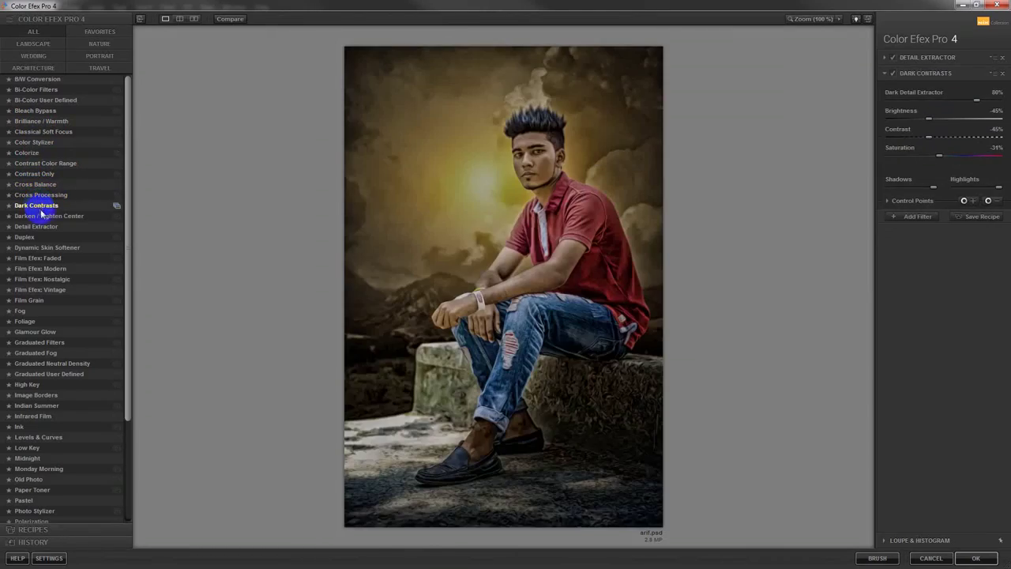
click(43, 216)
click(42, 230)
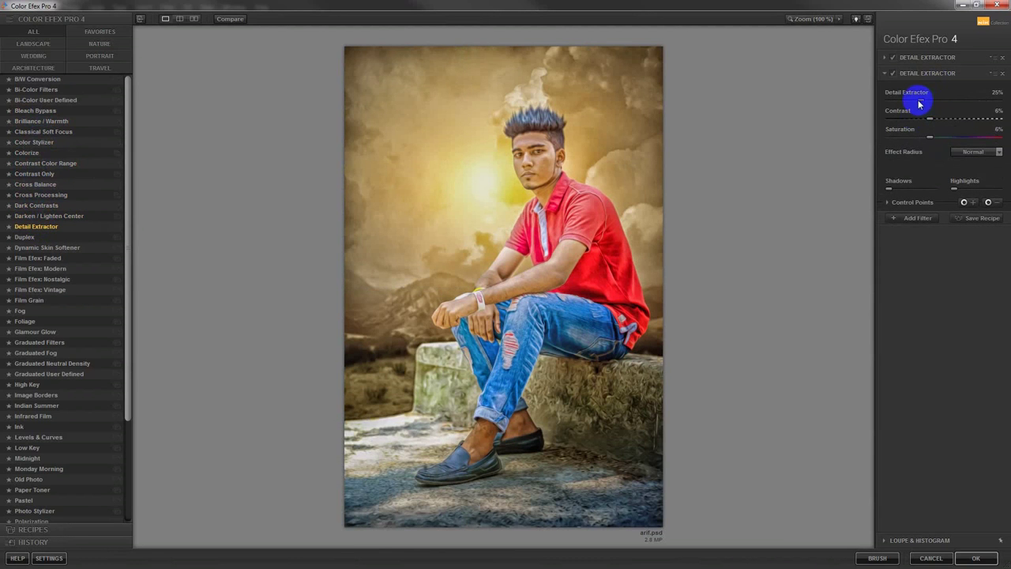
- Choose Dynamic Skin Softener as the second filter after trying Foliage, Glamour Glow and Film Efex: Faded
click(31, 322)
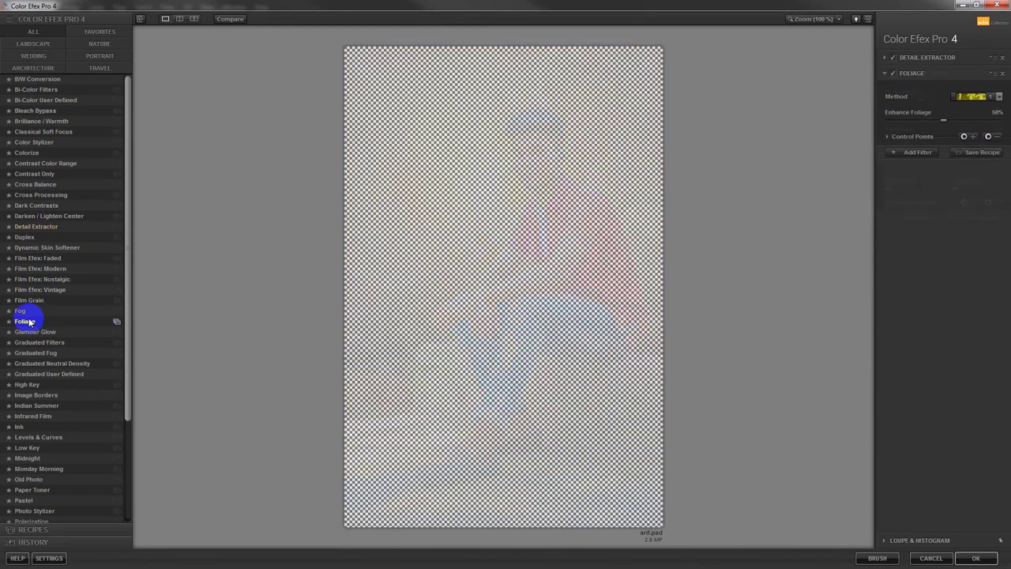
click(30, 331)
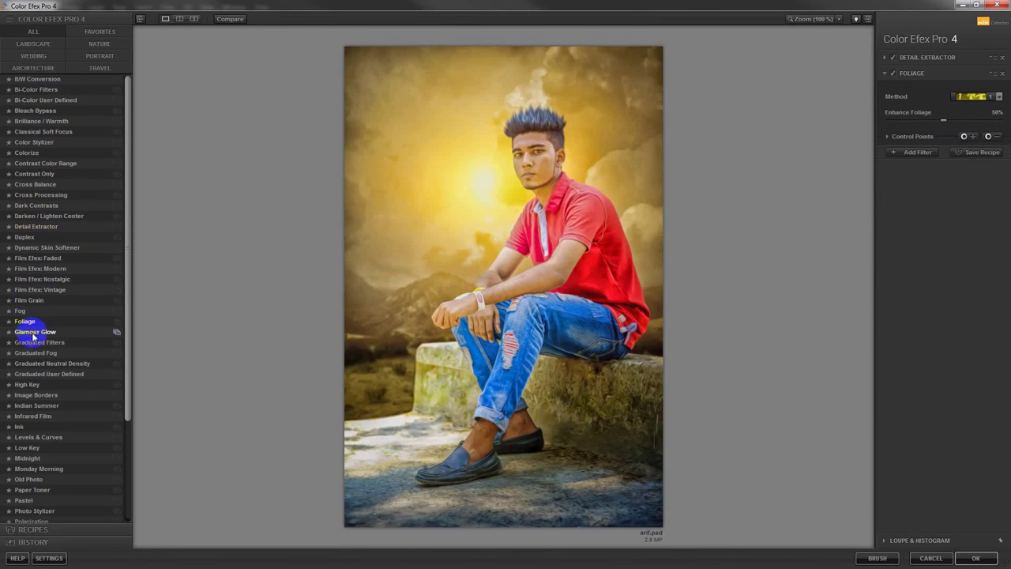
click(32, 248)
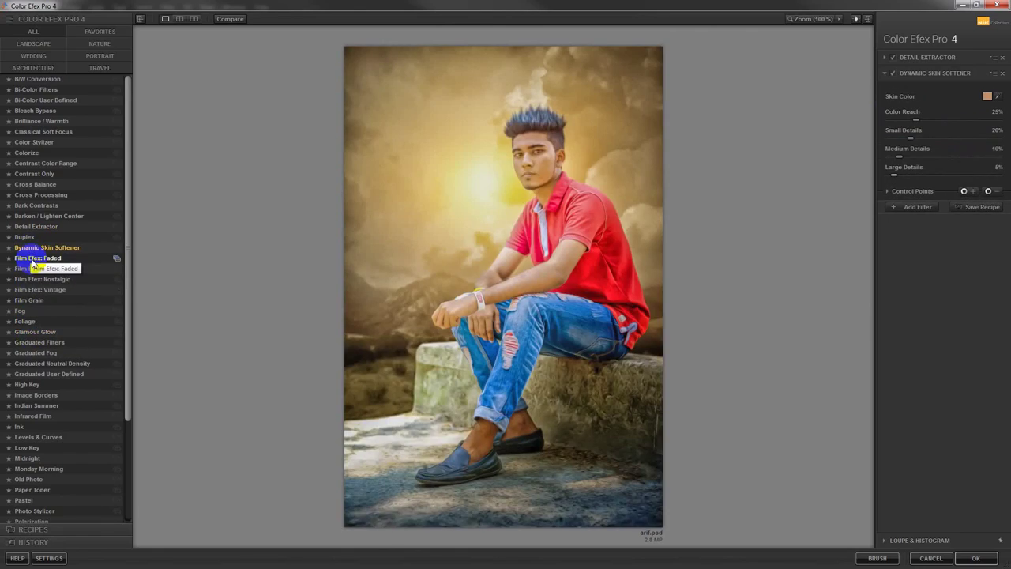
click(33, 263)
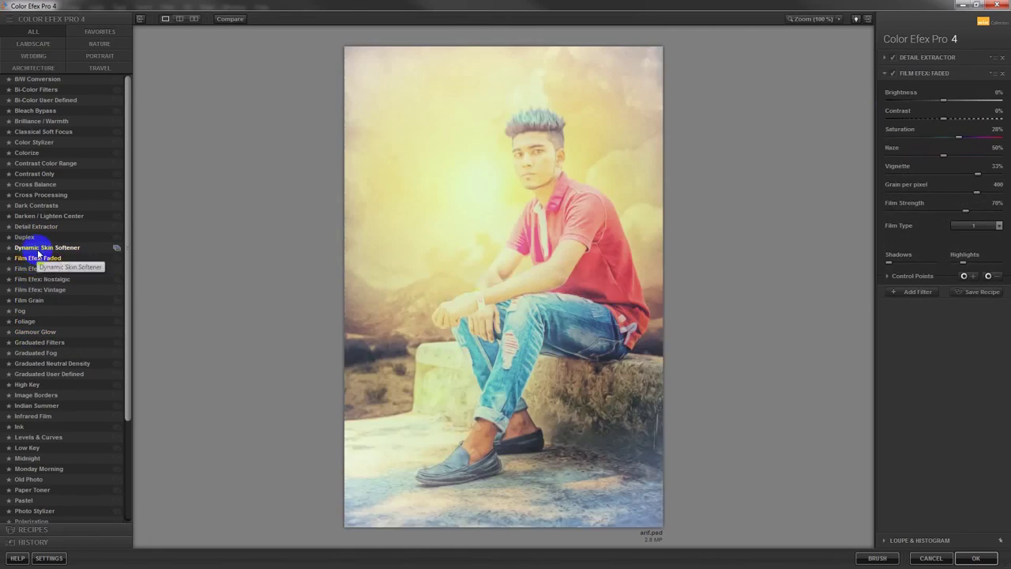
click(37, 249)
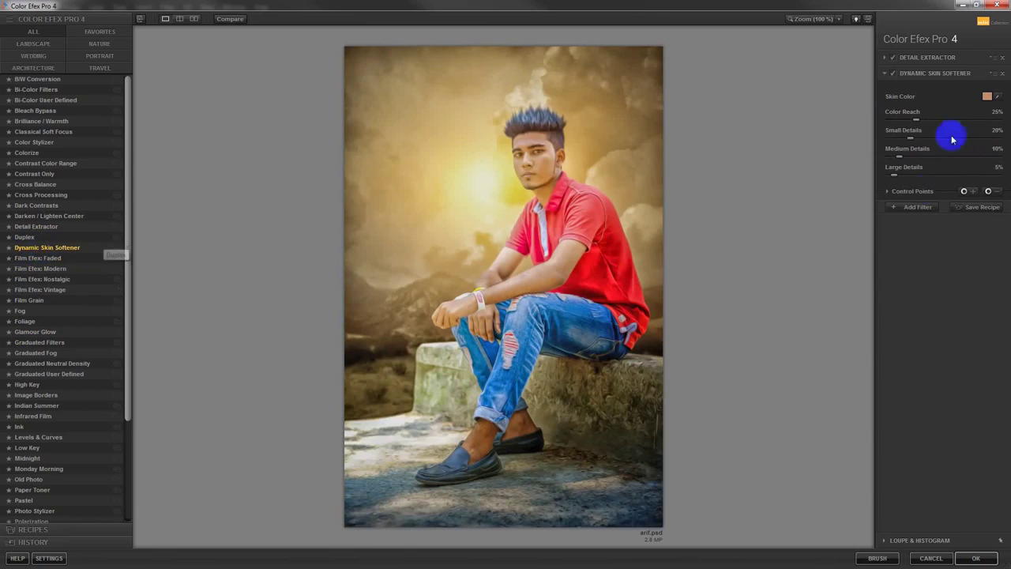
- Try contrast filters as a third slot, remove Contrast Color Range, and apply the stack
click(917, 207)
click(53, 206)
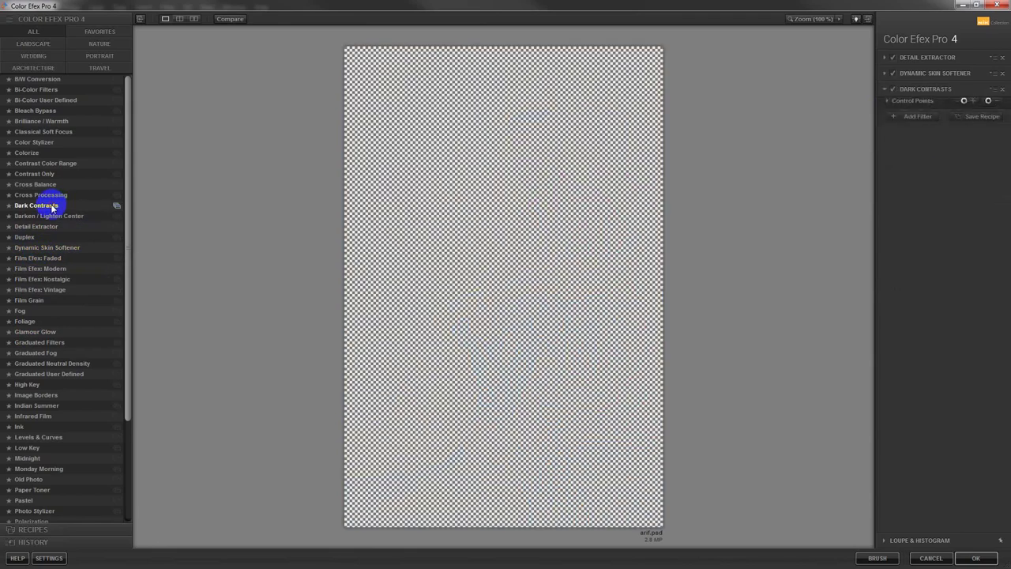
click(39, 194)
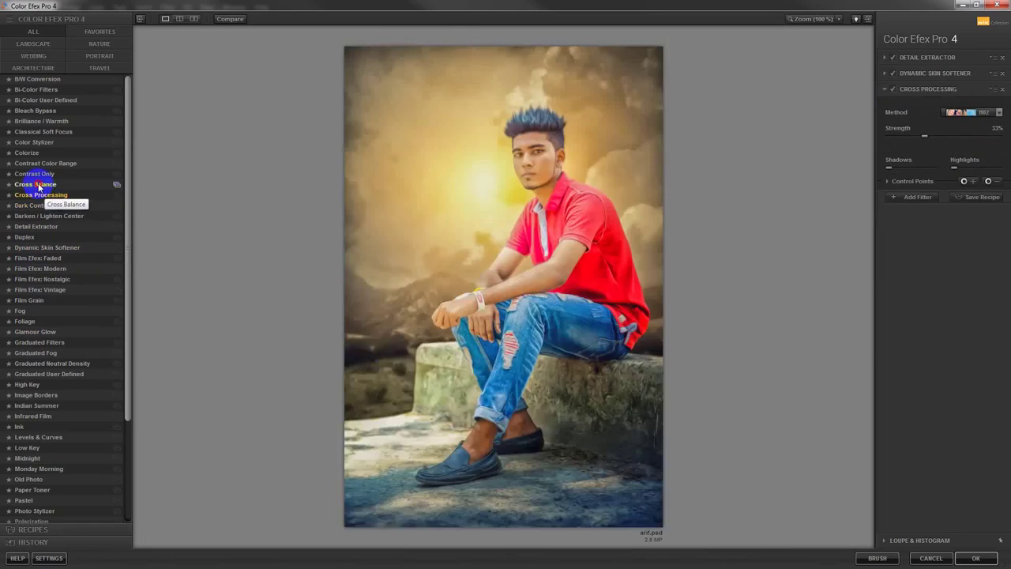
click(40, 185)
click(38, 174)
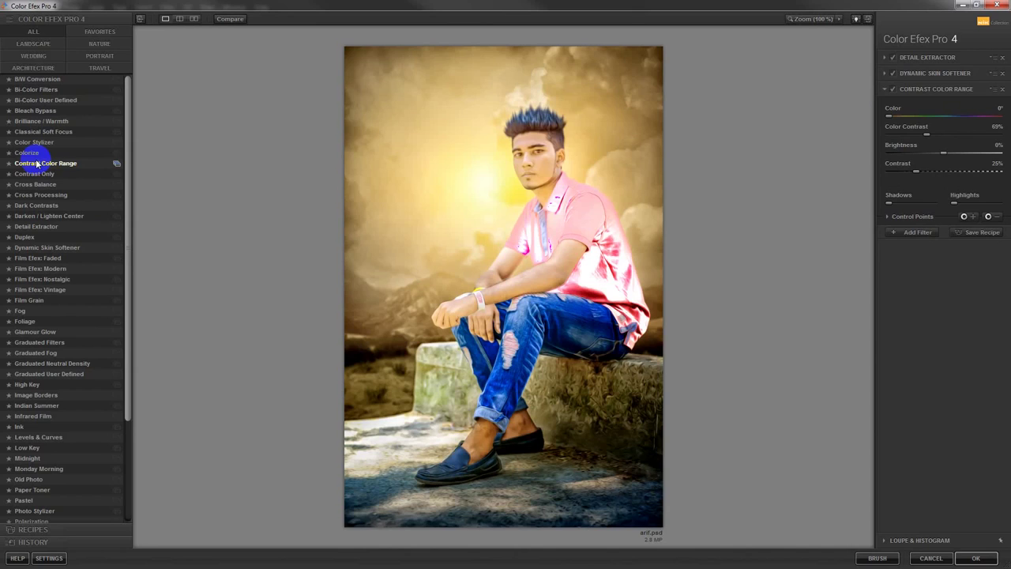
click(1002, 89)
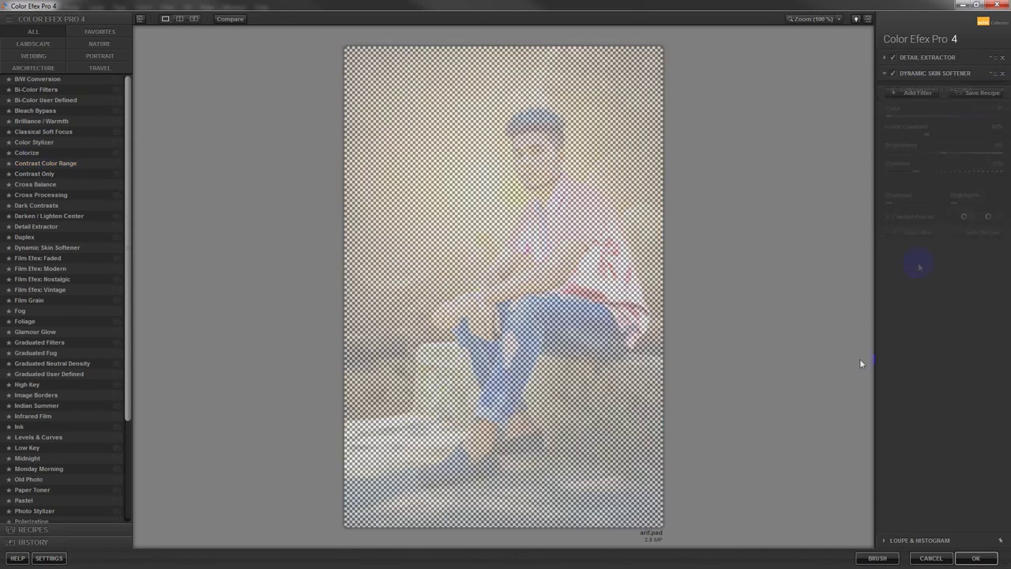
click(973, 559)
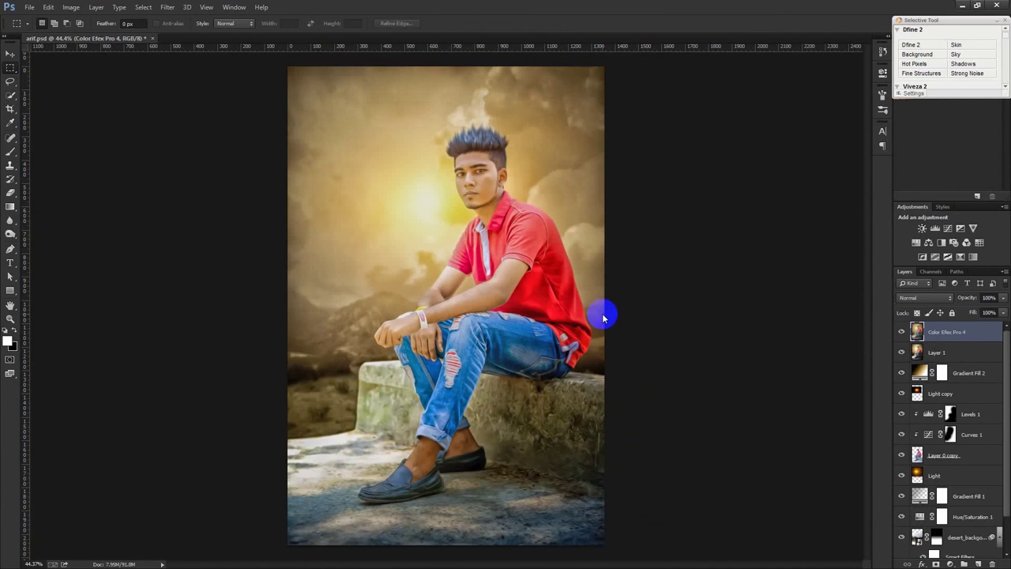
- Open the Camera Raw filter and add a darkening graduated filter from the lower left
click(168, 8)
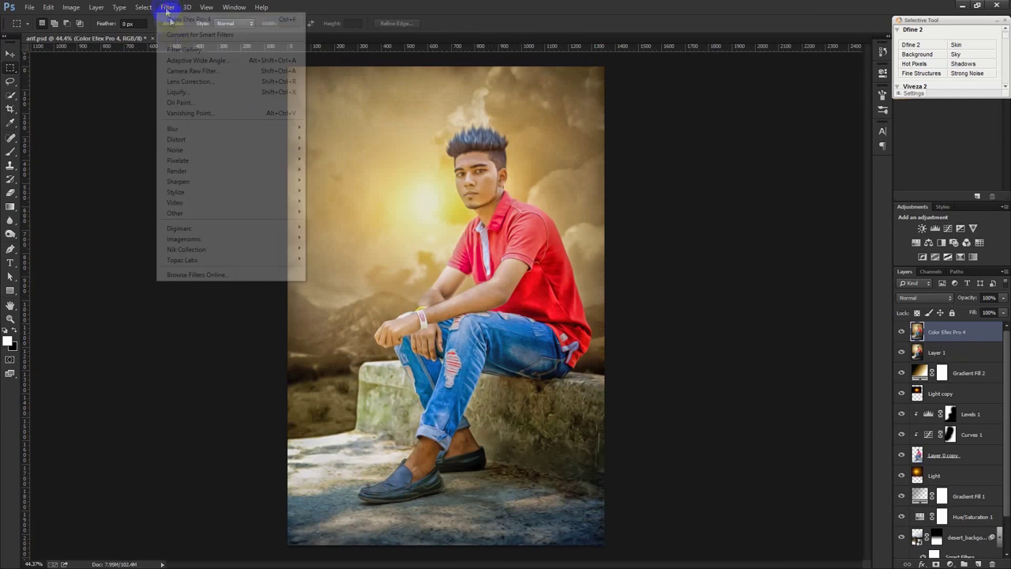
click(189, 71)
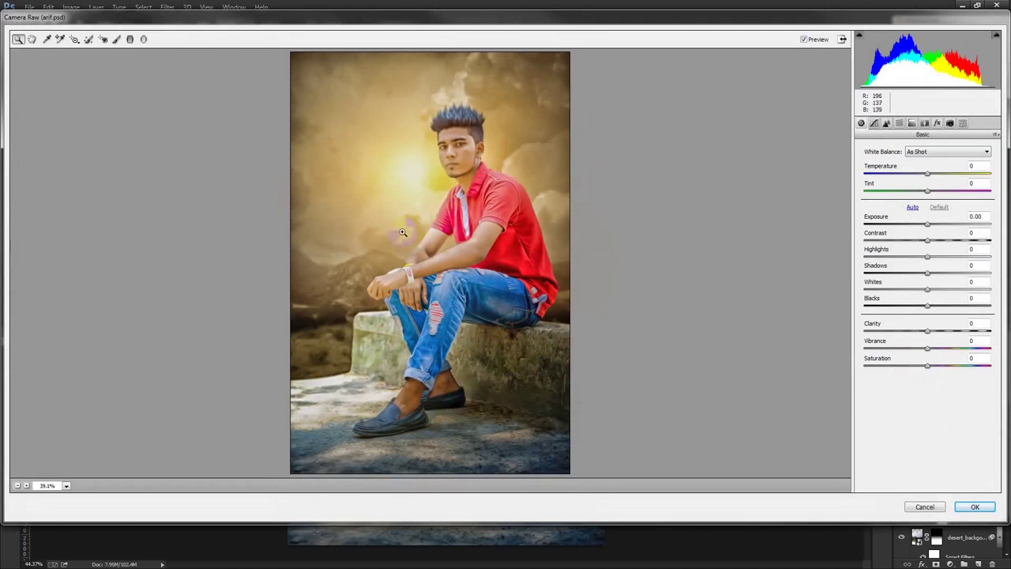
click(130, 38)
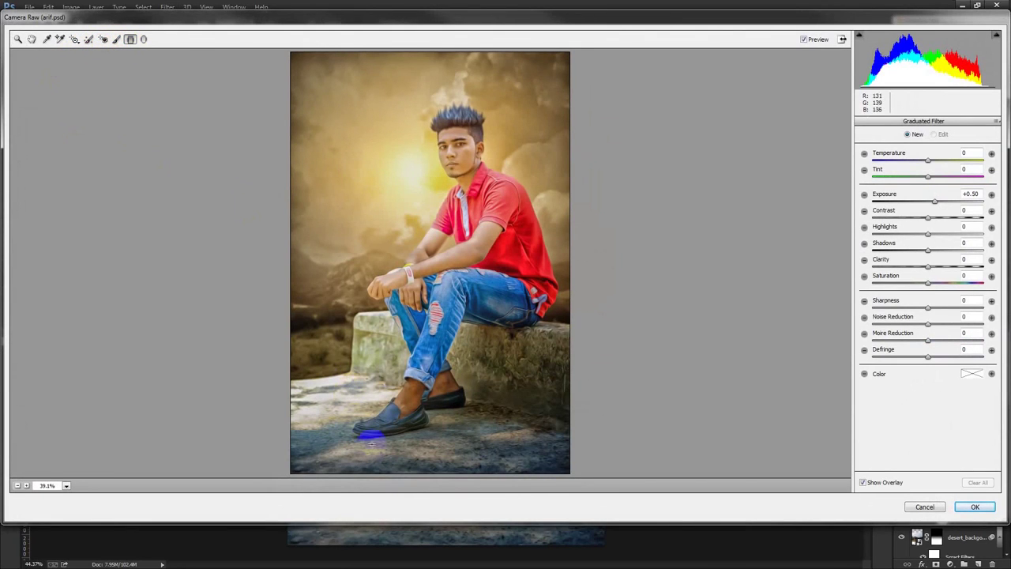
drag(322, 384, 414, 240)
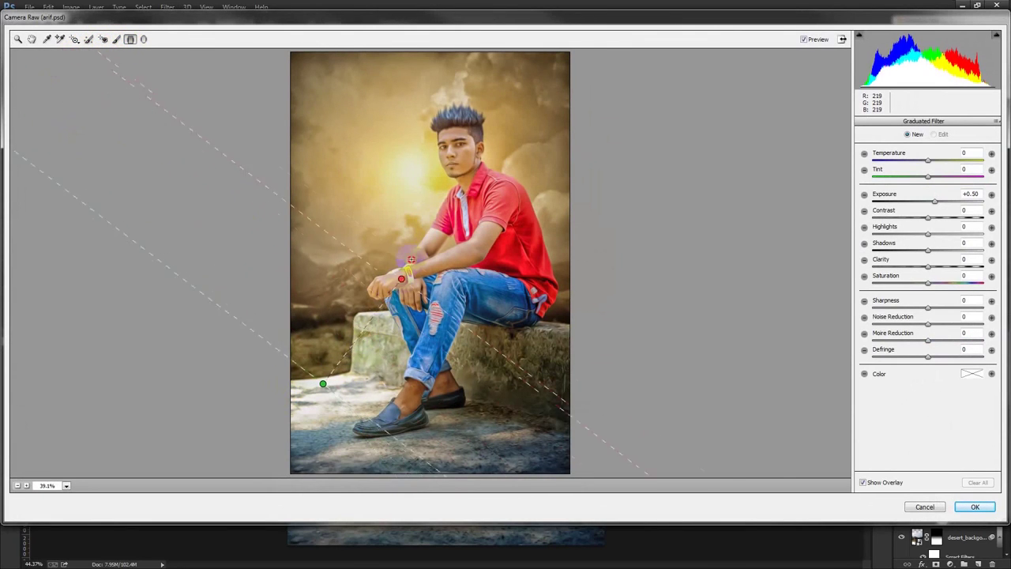
mouse_move(933, 202)
mouse_down()
mouse_move(919, 203)
mouse_move(935, 203)
mouse_up()
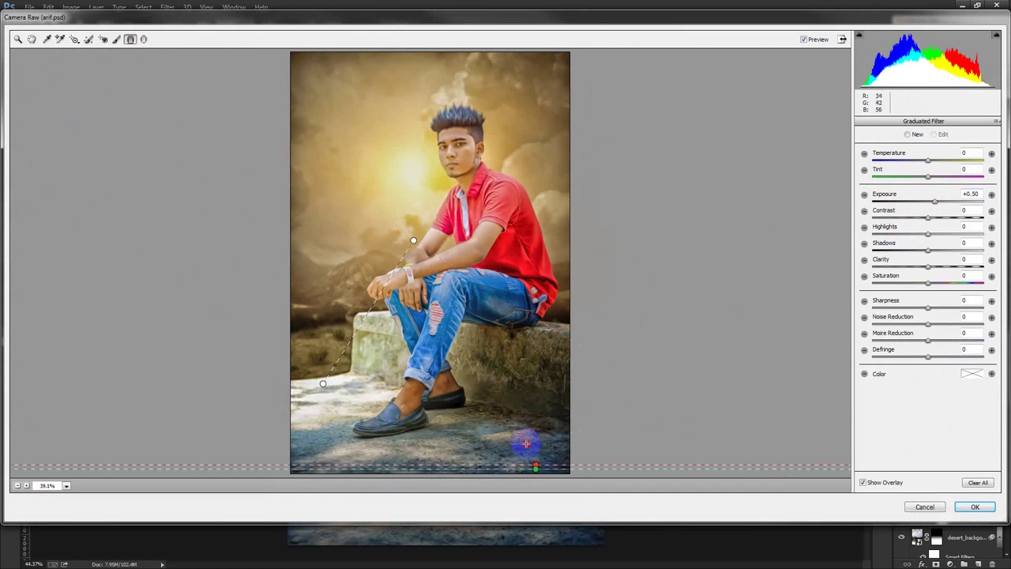
- Add a second darkening gradient from the bottom edge and begin a radial ellipse around the man
drag(525, 443, 486, 255)
drag(935, 203, 897, 205)
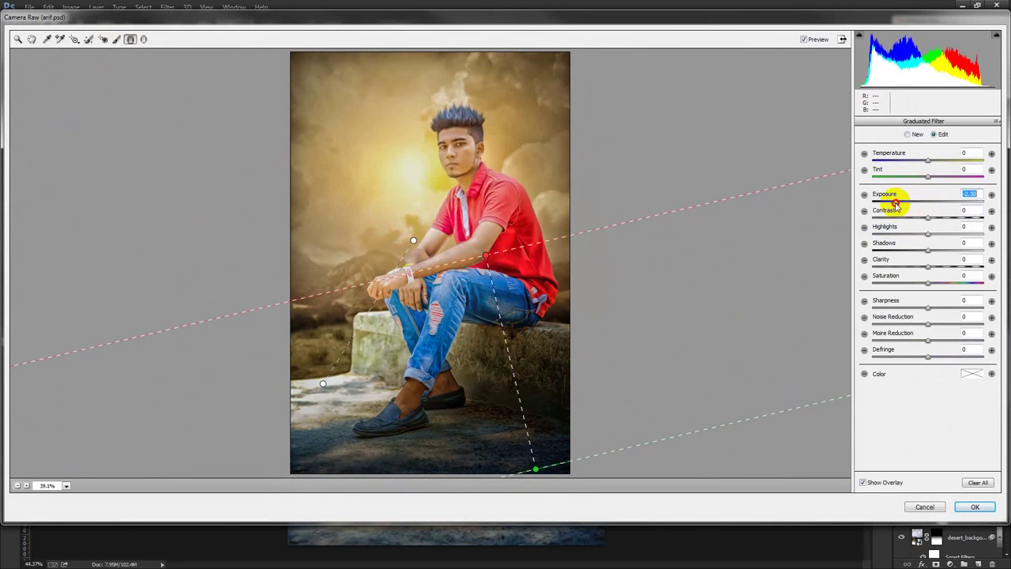
drag(897, 205, 910, 203)
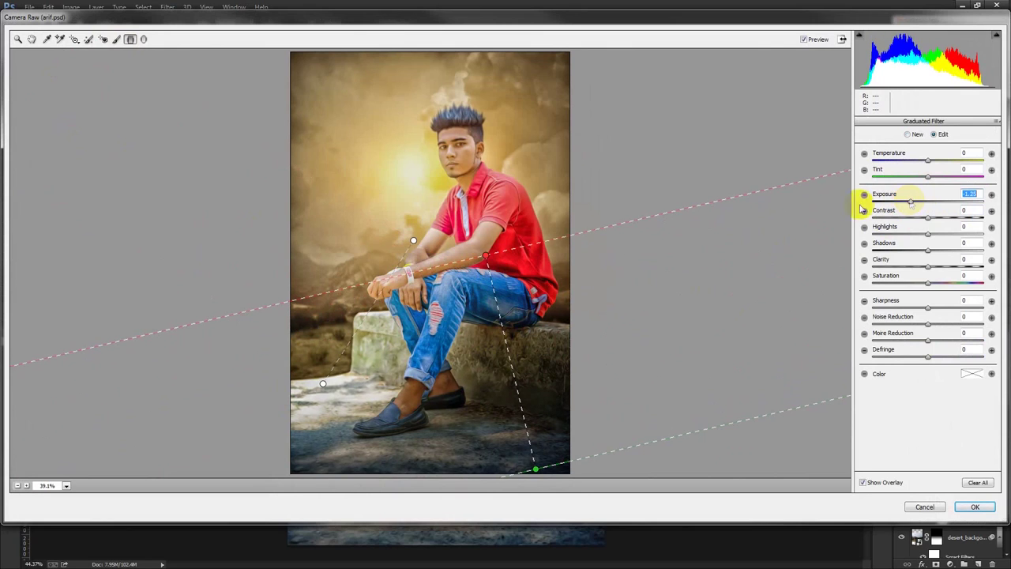
click(143, 39)
drag(448, 169, 544, 255)
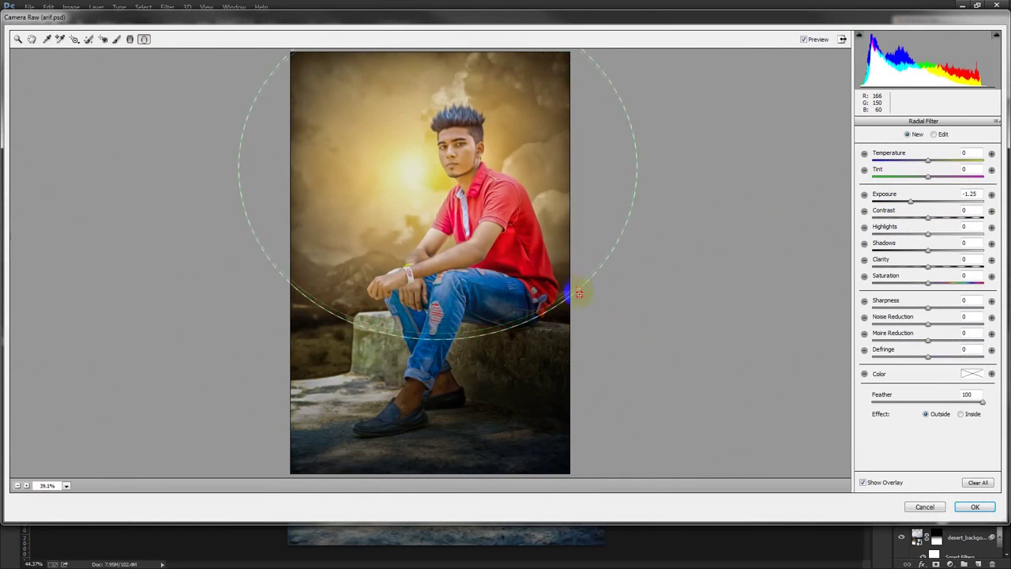
- Enlarge the radial ellipse around the man, ease its outside darkening, and brush over the face
drag(543, 254, 531, 251)
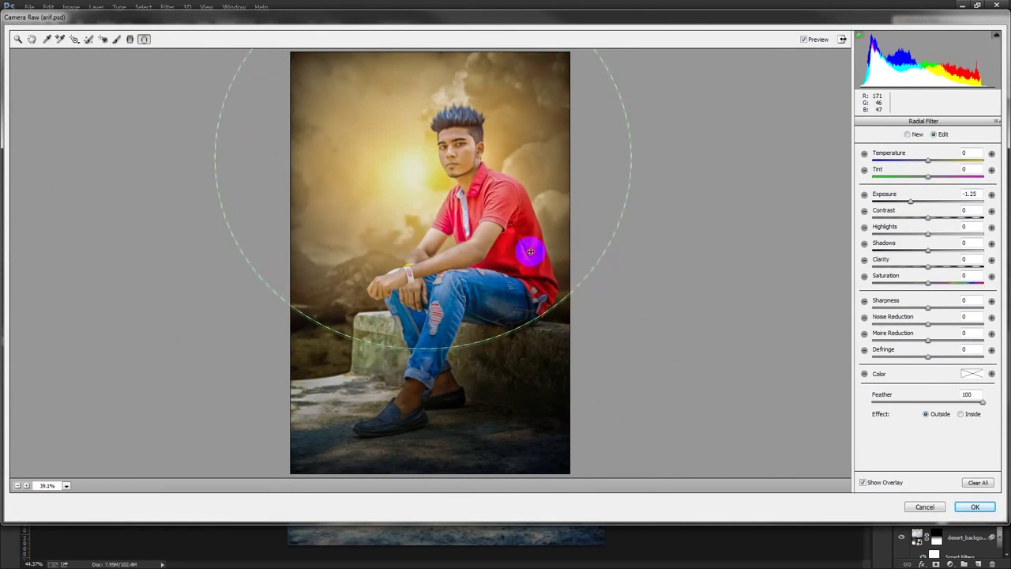
click(925, 202)
drag(925, 201, 926, 202)
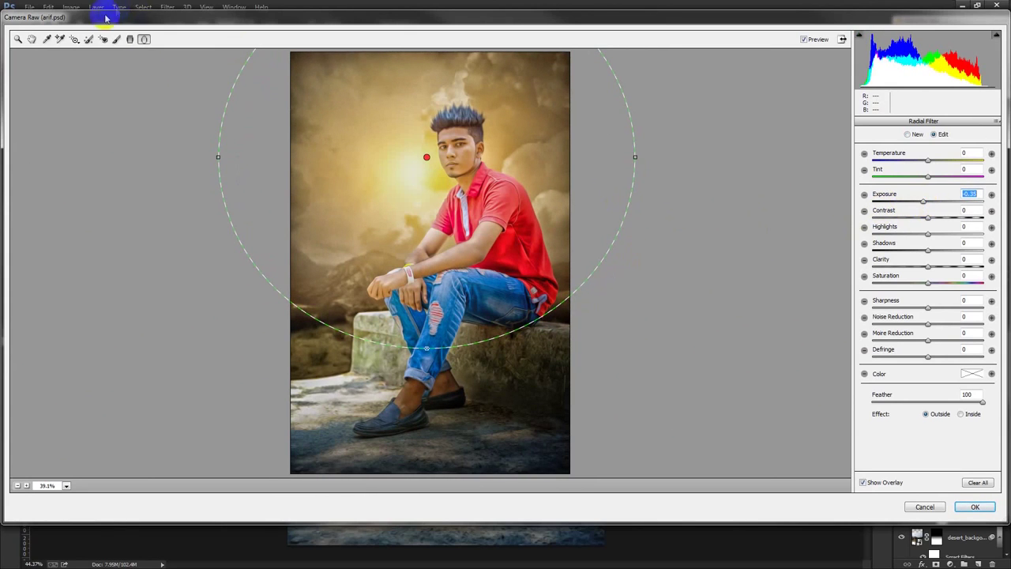
click(117, 39)
drag(445, 149, 450, 152)
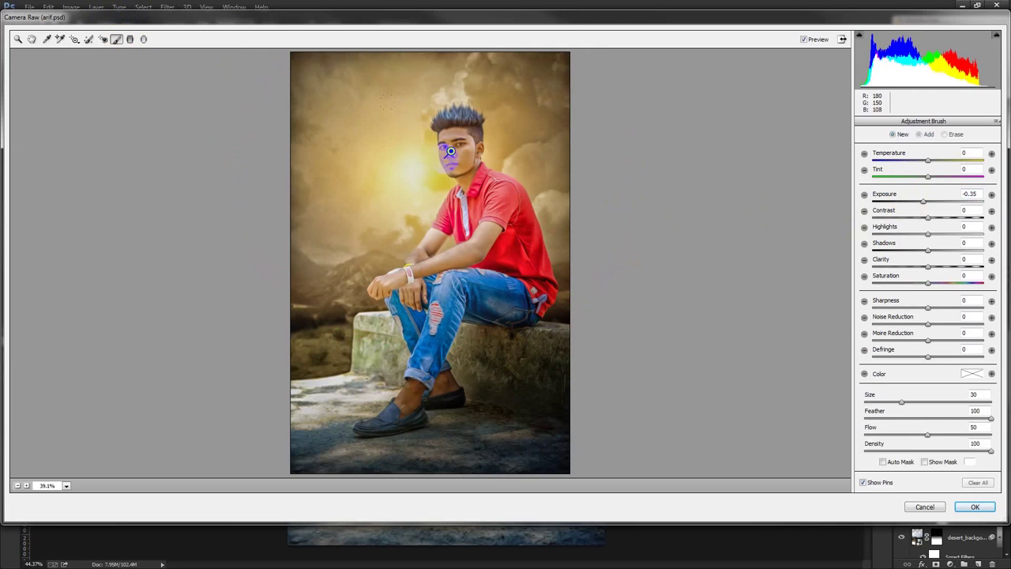
- Brush face, forearm and leg at +0.80 exposure with maximum sharpness, then apply Camera Raw
mouse_move(923, 202)
mouse_down()
mouse_move(945, 202)
mouse_move(922, 202)
mouse_up()
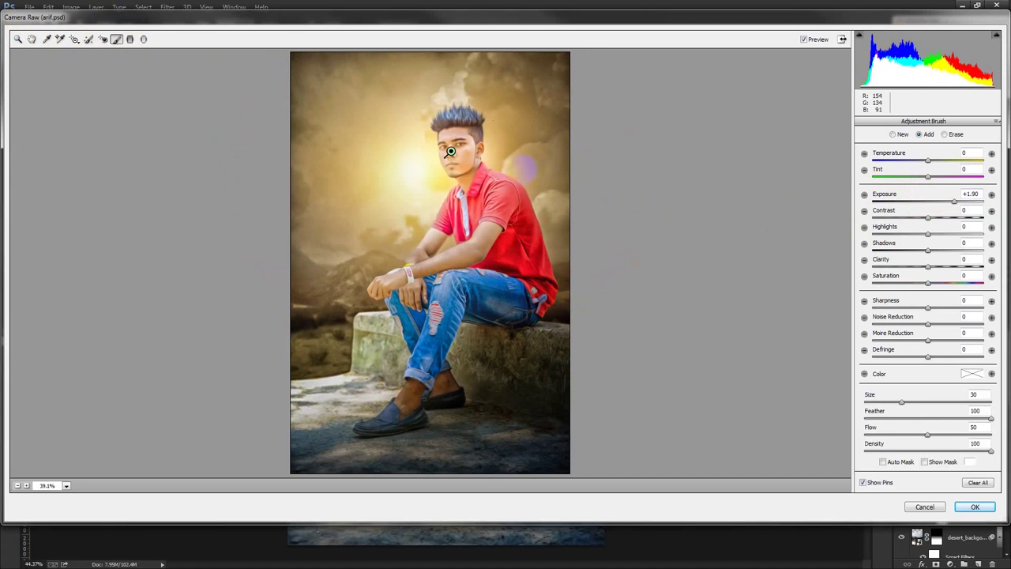
drag(937, 203, 947, 202)
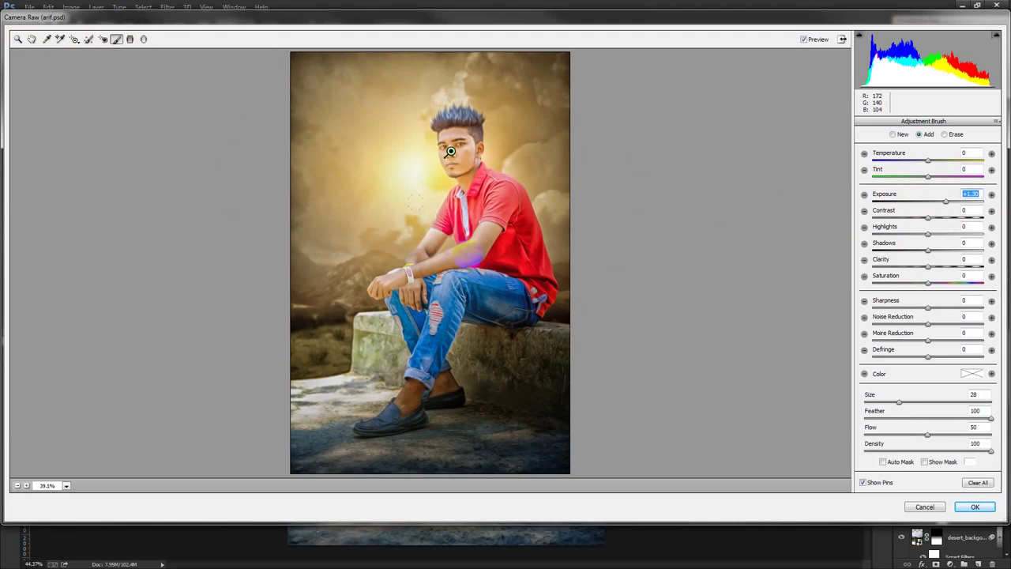
drag(483, 237, 399, 277)
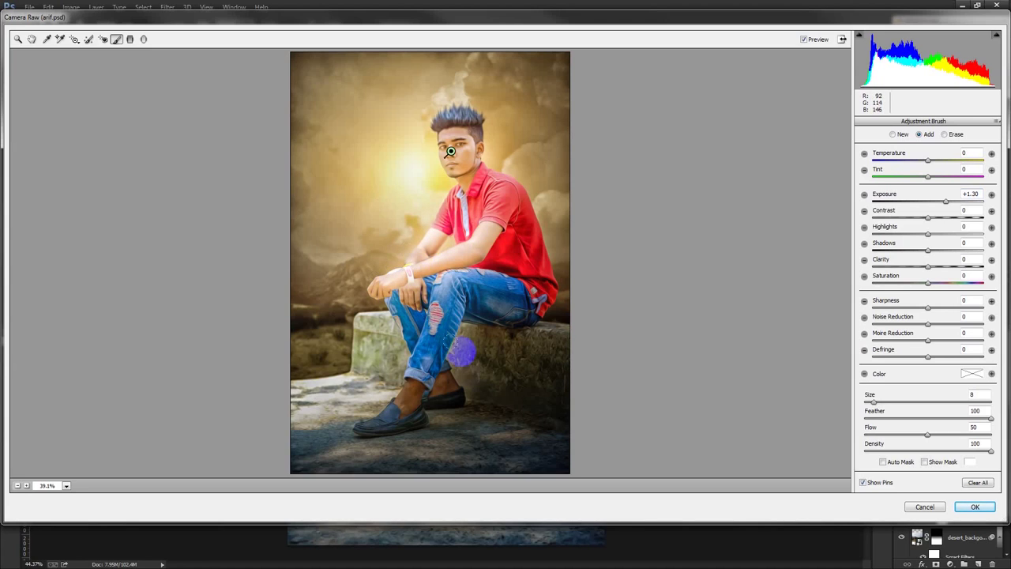
drag(408, 399, 444, 385)
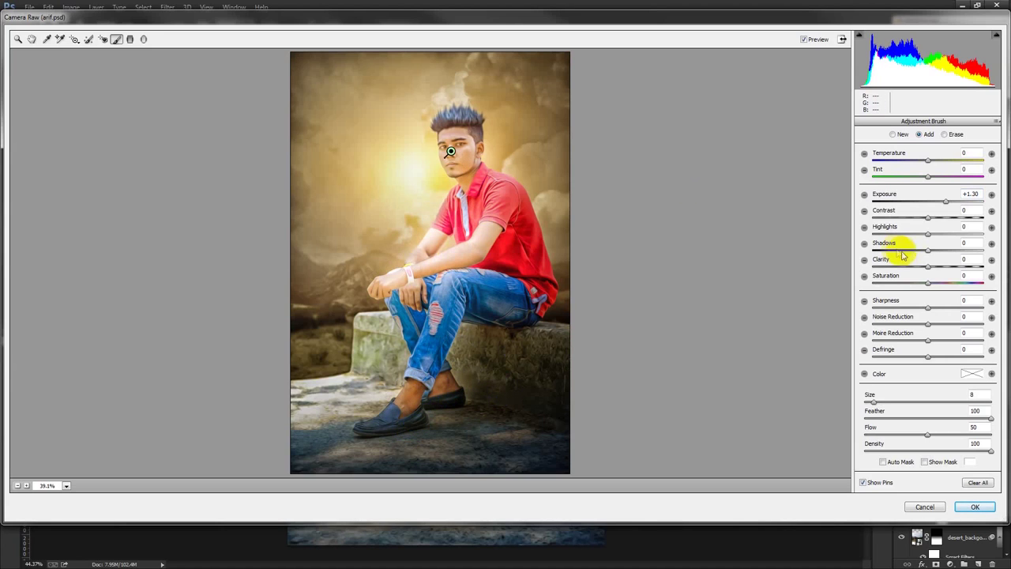
drag(947, 202, 940, 202)
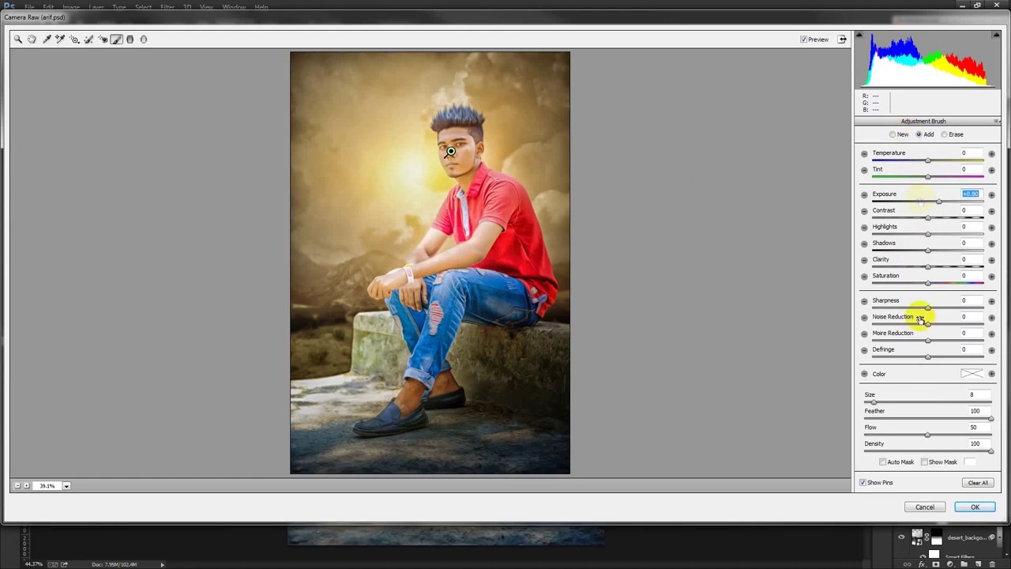
drag(929, 308, 968, 308)
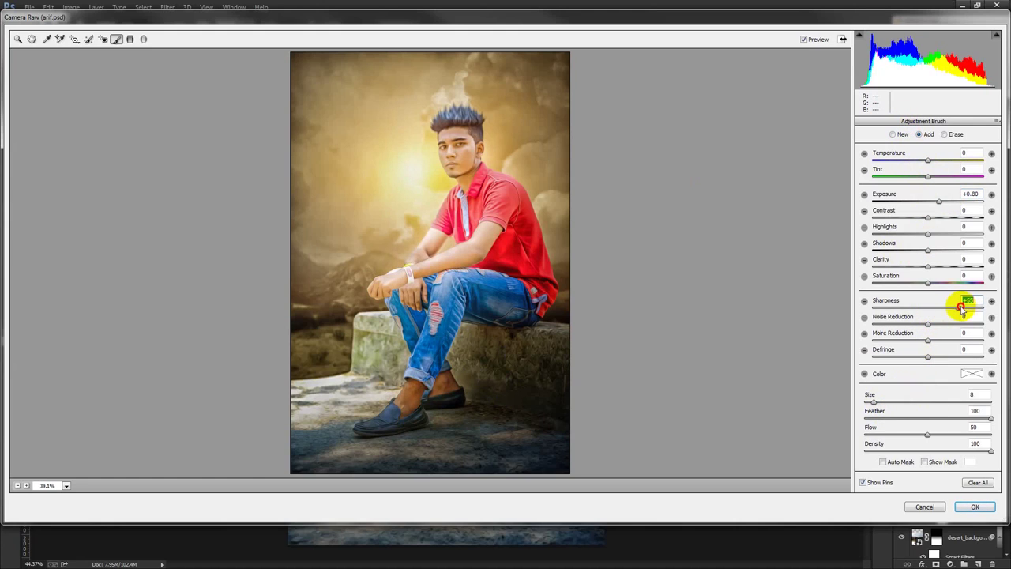
click(969, 509)
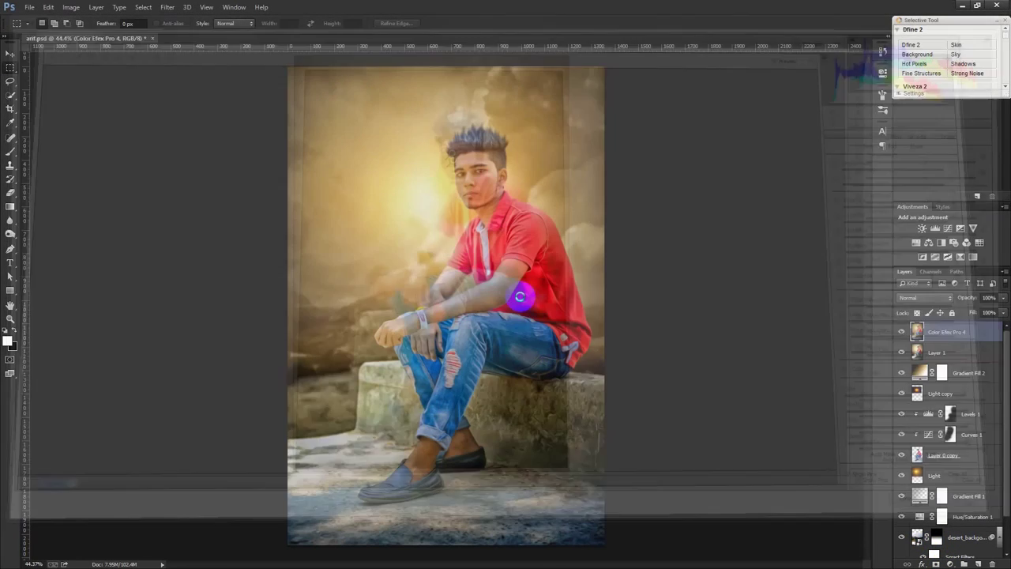
- Run Viveza 2 with Structure 33% and Saturation 2%, returning it as a new layer
click(168, 7)
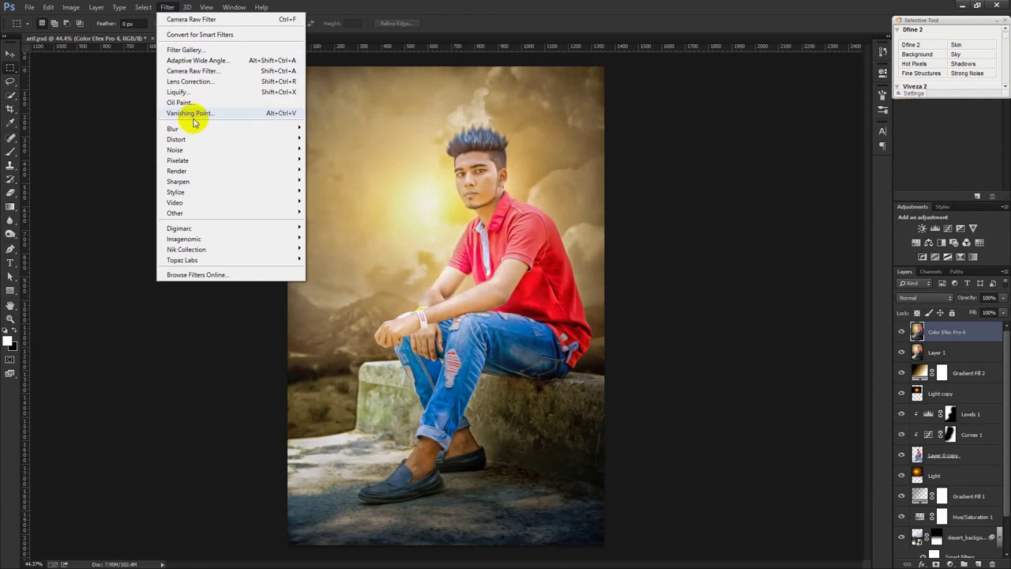
mouse_move(187, 249)
click(332, 270)
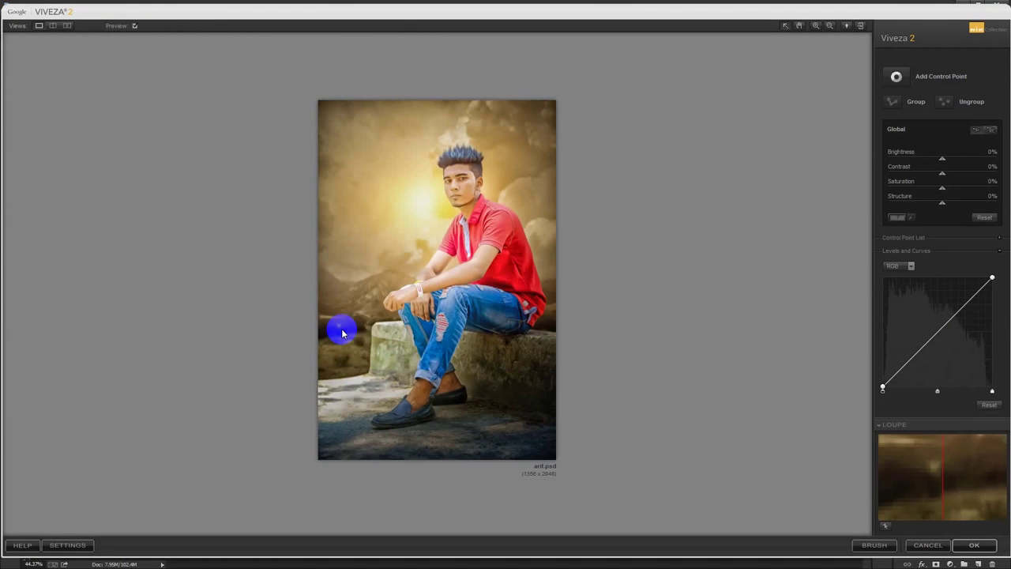
drag(943, 203, 975, 205)
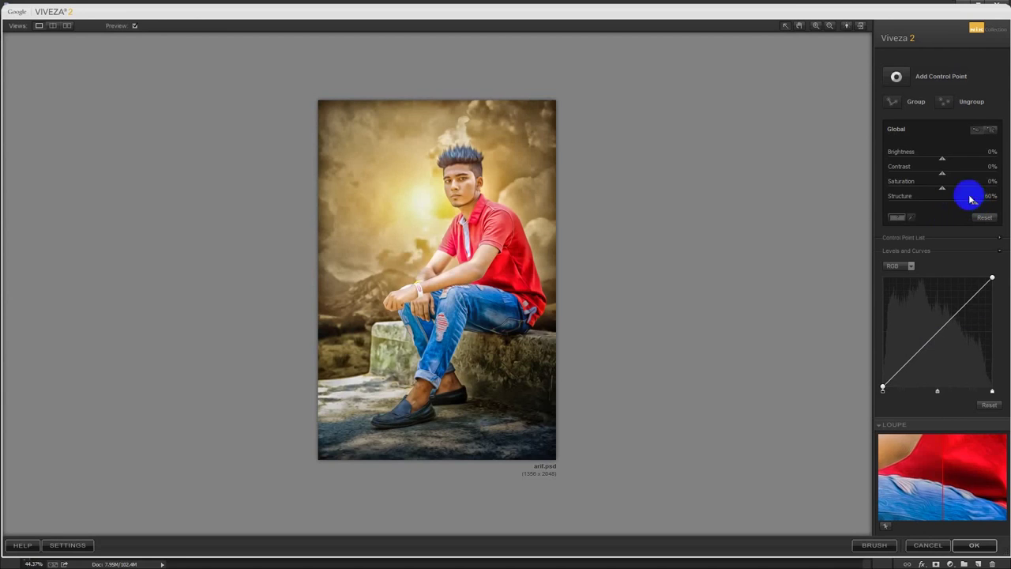
mouse_move(943, 188)
mouse_down()
mouse_move(960, 189)
mouse_move(943, 190)
mouse_move(958, 205)
mouse_up()
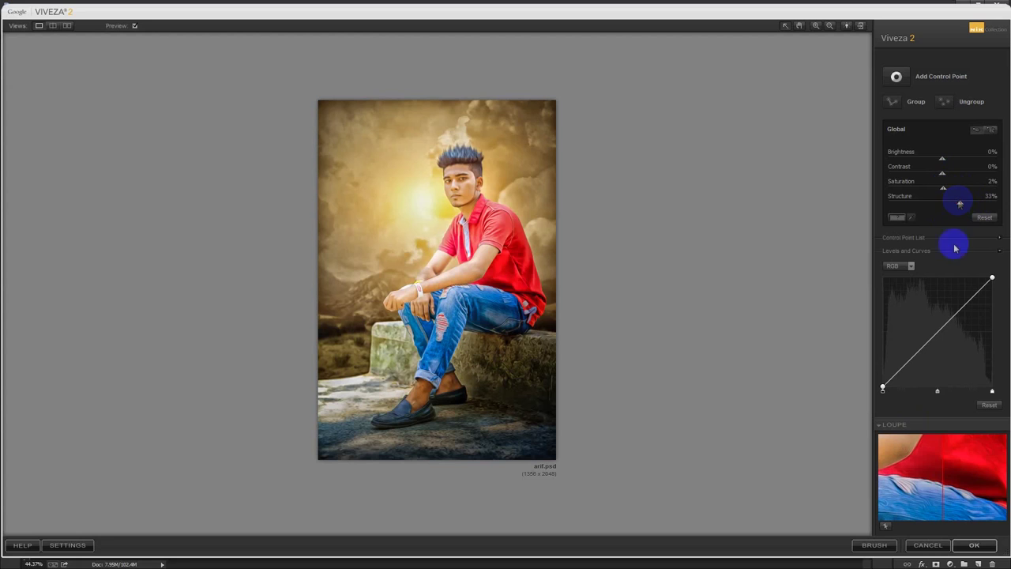
click(970, 545)
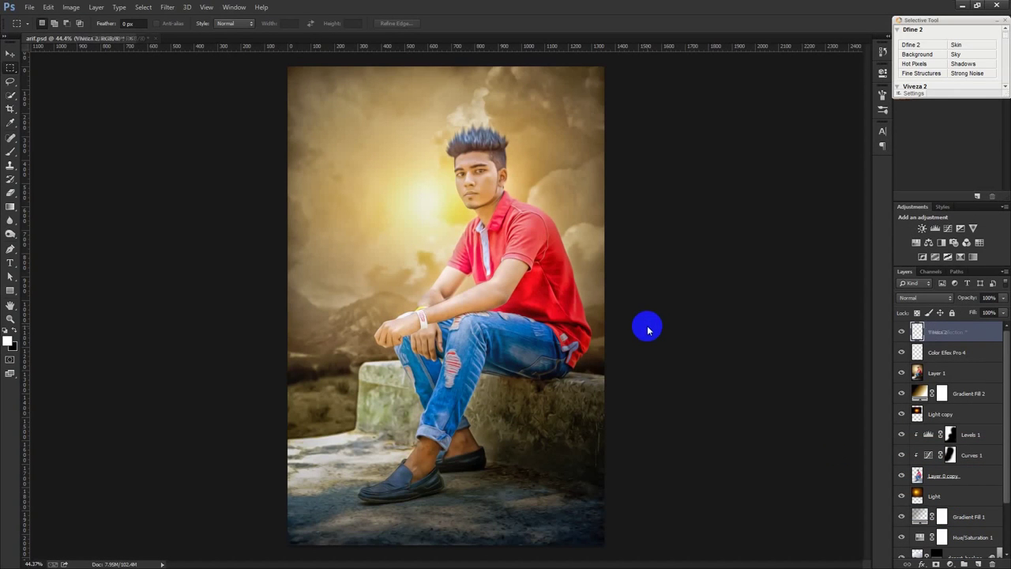
- Zoom in and select the Dodge tool set to Midtones at 10% exposure
click(11, 57)
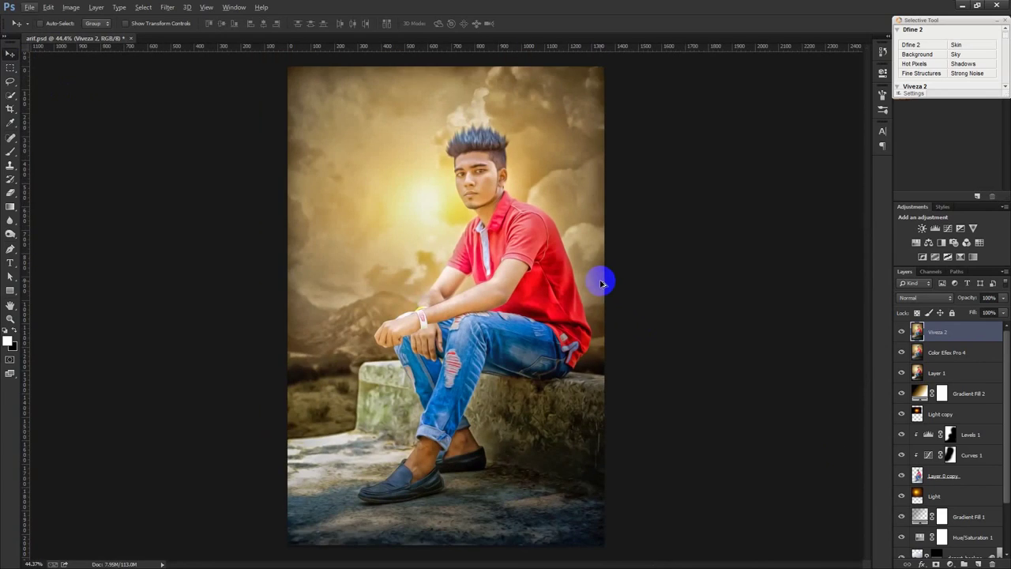
scroll(476, 166, up, 2)
scroll(476, 166, up, 4)
scroll(475, 166, up, 2)
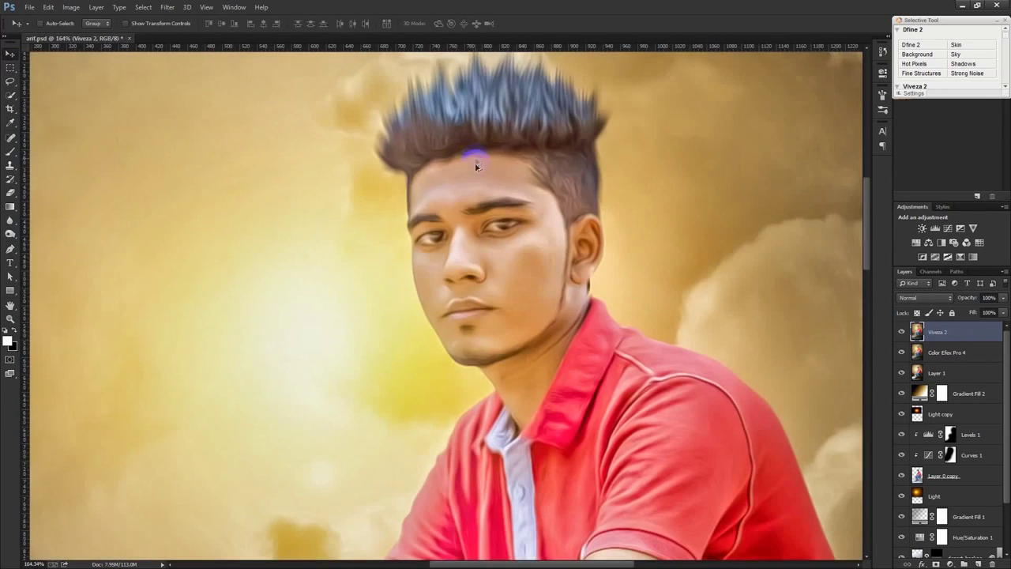
click(10, 164)
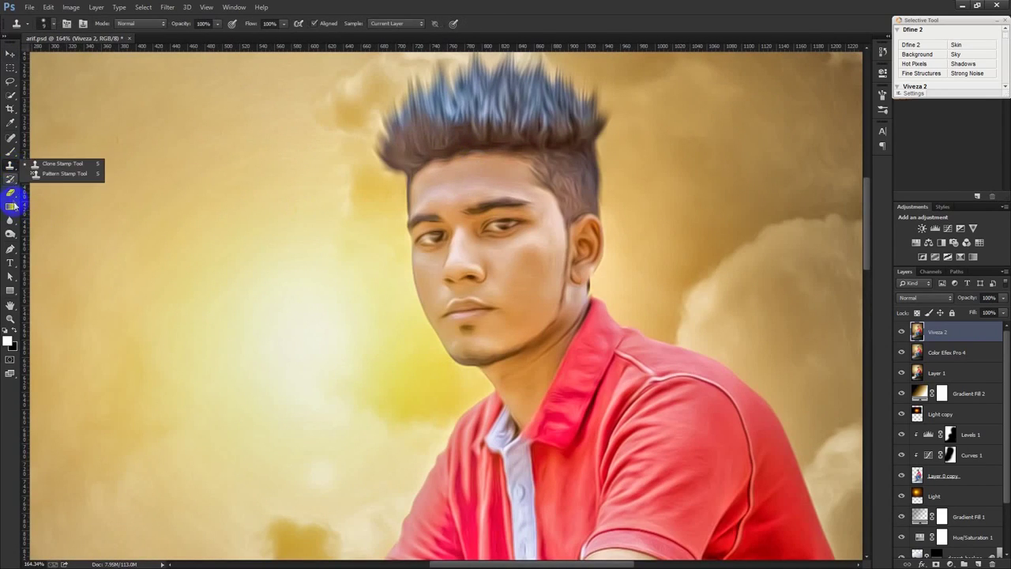
click(10, 123)
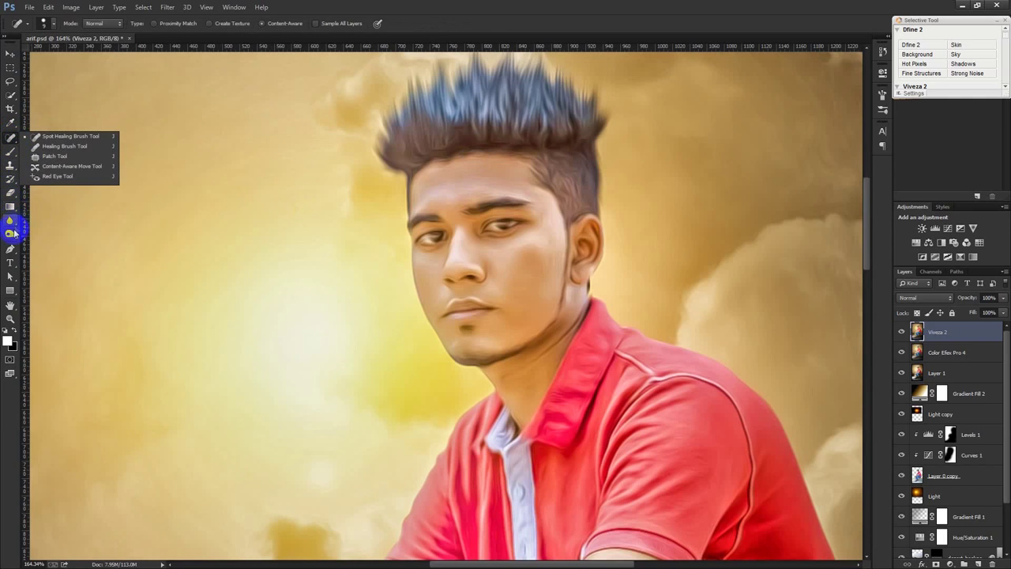
click(11, 234)
click(48, 242)
scroll(339, 261, up, 1)
- Dodge the eyebrow, forehead, right cheek, jawline and skin beside the nose
drag(444, 214, 460, 214)
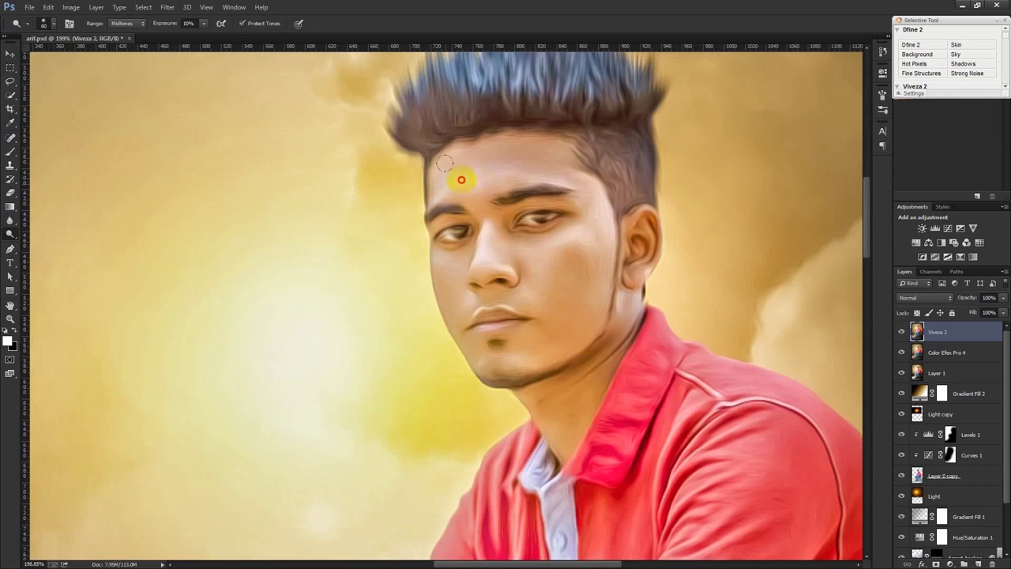
drag(468, 165, 499, 139)
mouse_move(561, 169)
mouse_down()
mouse_move(598, 219)
mouse_move(556, 312)
mouse_up()
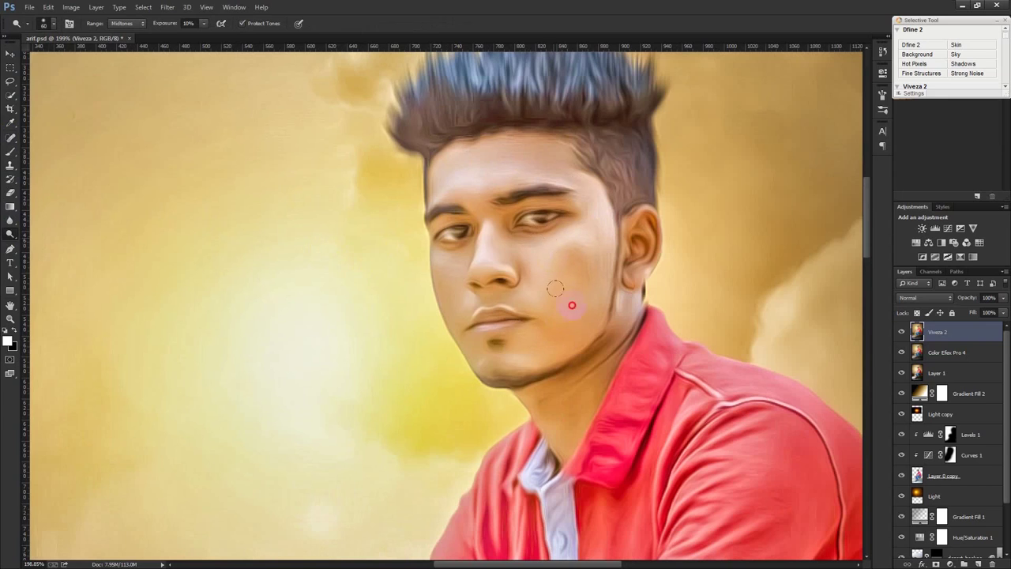
mouse_move(559, 347)
mouse_down()
mouse_move(553, 372)
mouse_move(603, 336)
mouse_up()
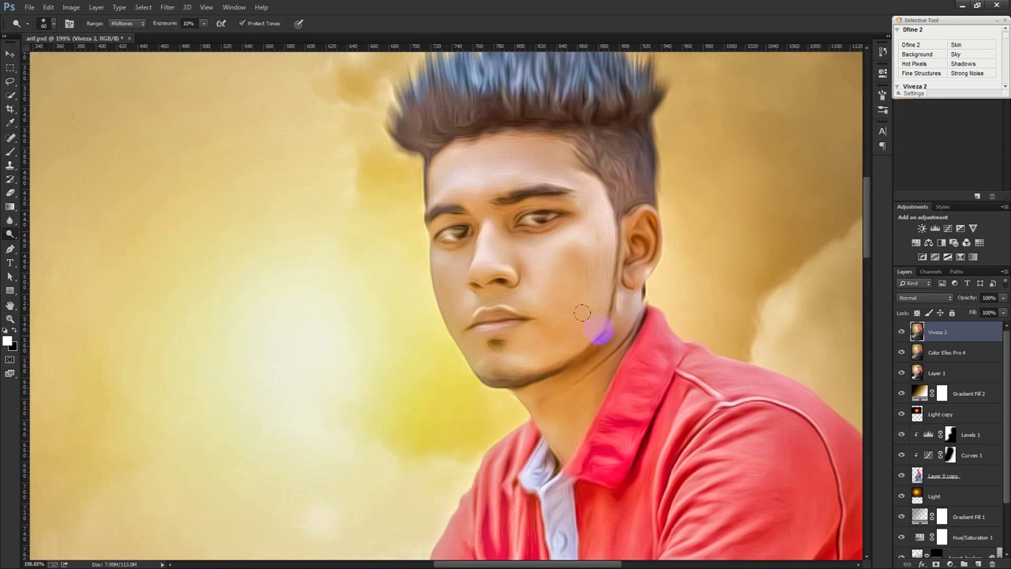
drag(474, 258, 457, 242)
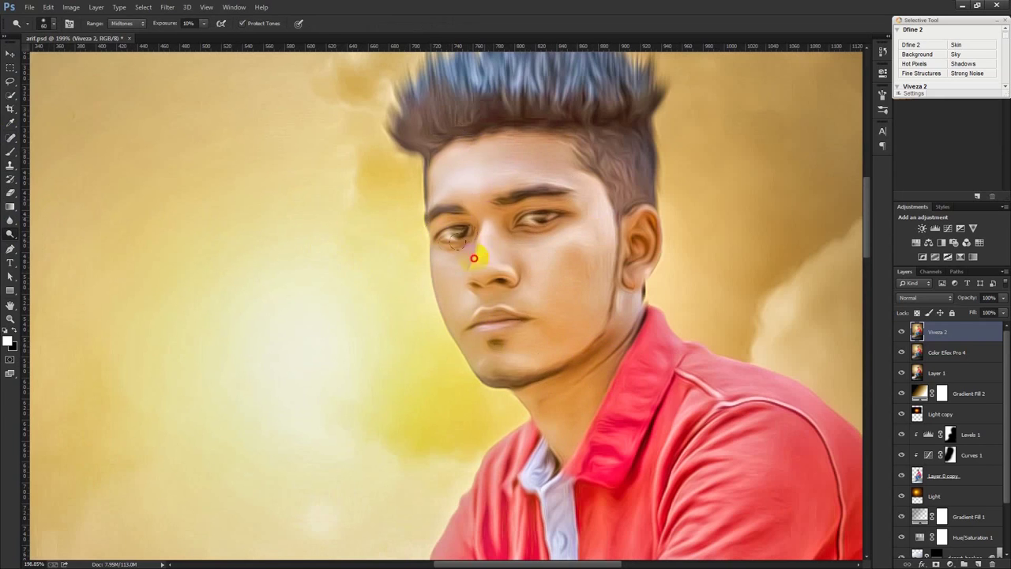
- Dodge the knuckles, forearm and upper arm lighter
scroll(579, 297, down, 3)
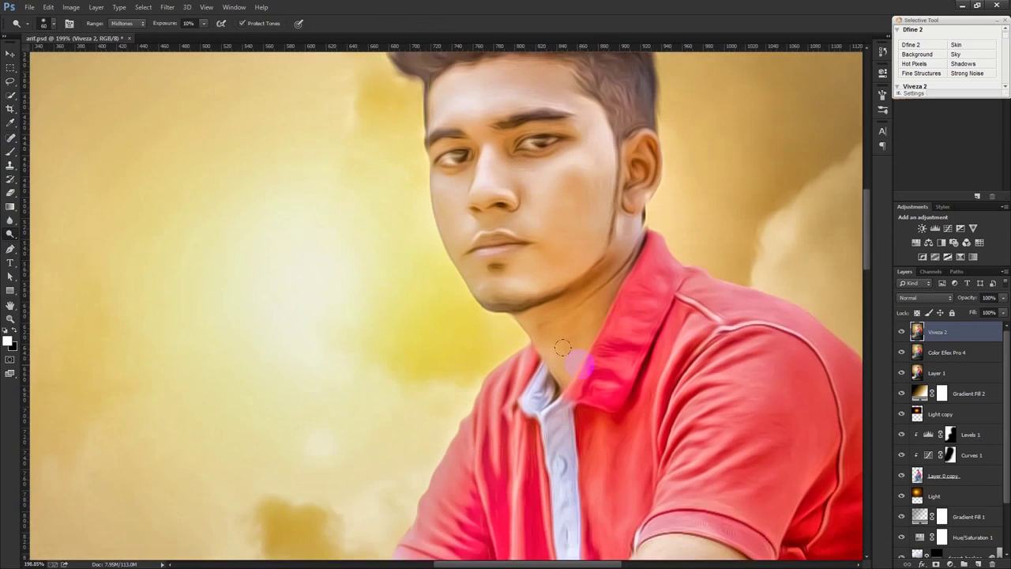
scroll(574, 361, down, 3)
drag(580, 388, 592, 233)
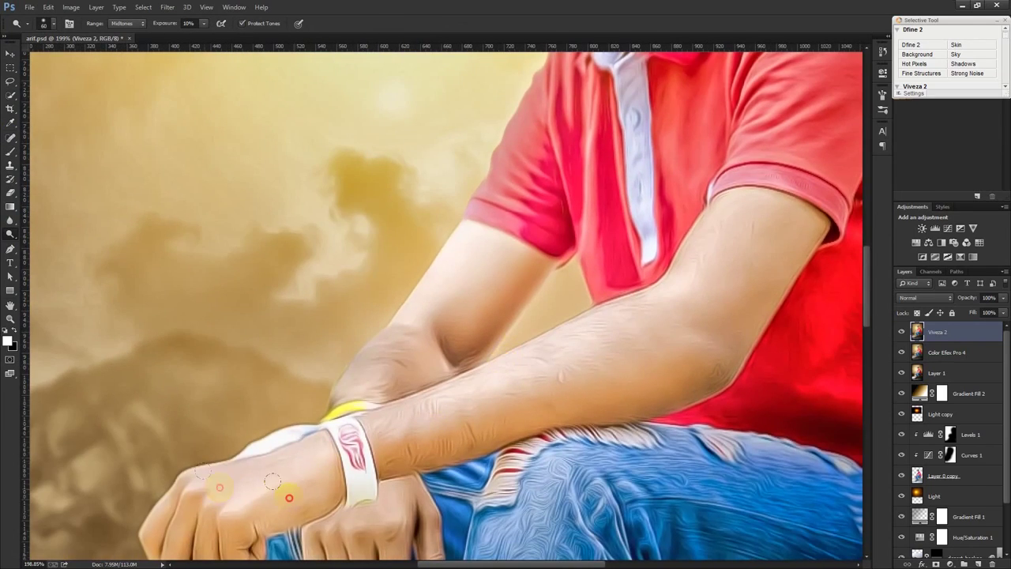
click(165, 511)
mouse_move(359, 415)
mouse_down()
mouse_move(429, 305)
mouse_move(501, 235)
mouse_move(606, 331)
mouse_move(687, 387)
mouse_up()
drag(648, 294, 613, 314)
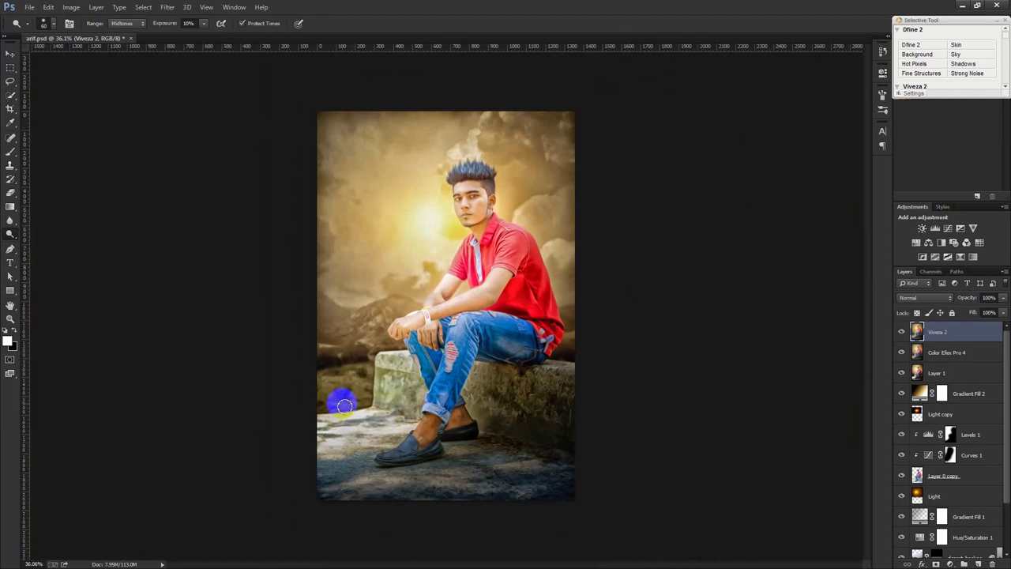
- Set the Black & White overlay to 58% opacity and compare the image with and without it
scroll(344, 406, up, 1)
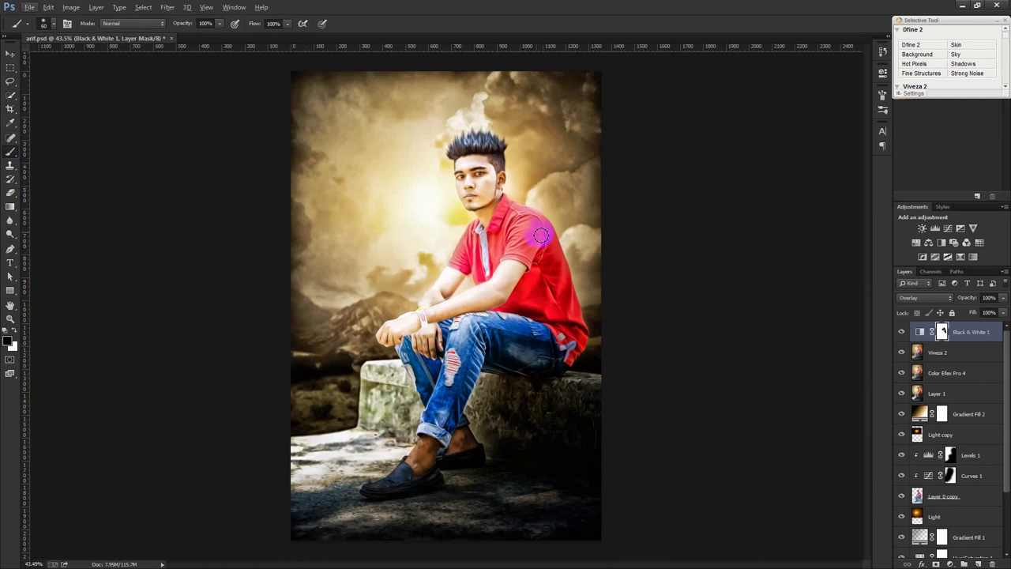
drag(538, 237, 537, 207)
key(ctrl+z)
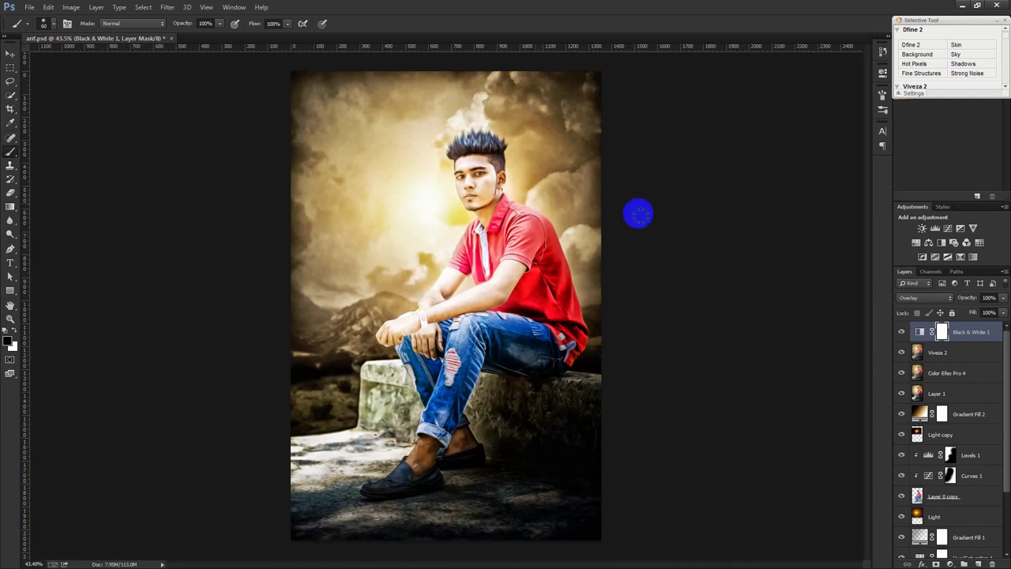
drag(963, 301, 945, 301)
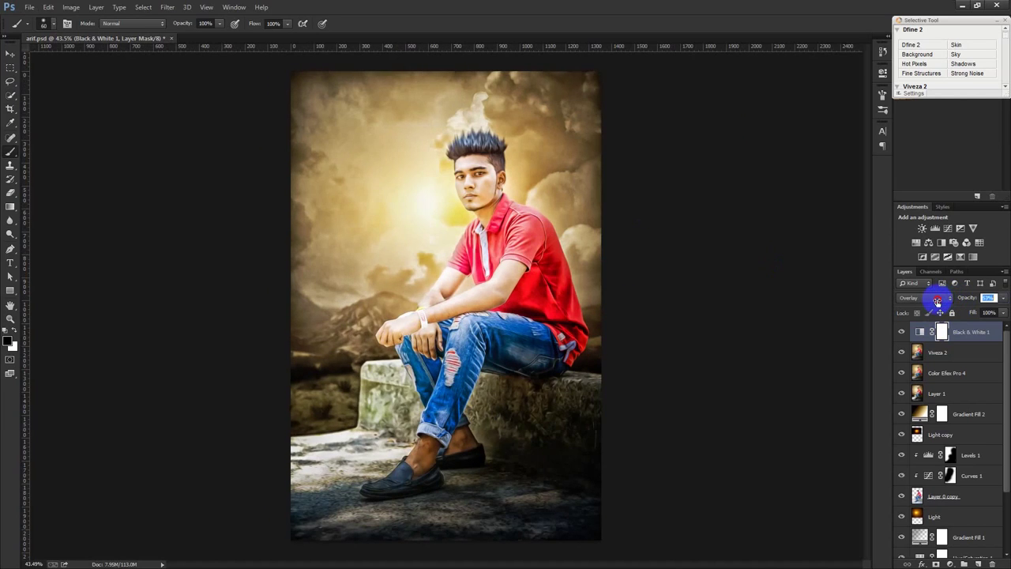
click(901, 332)
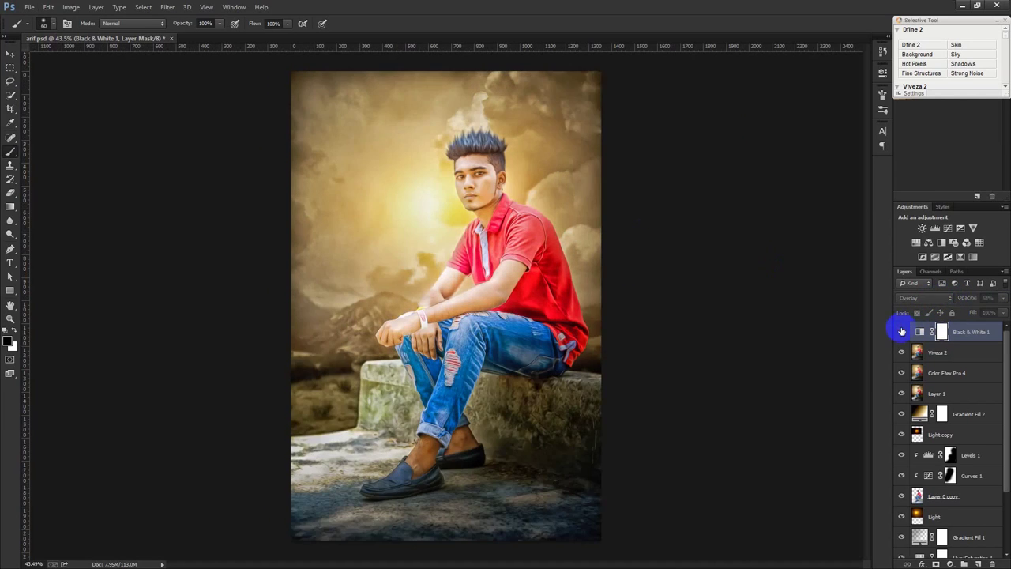
click(902, 332)
click(519, 264)
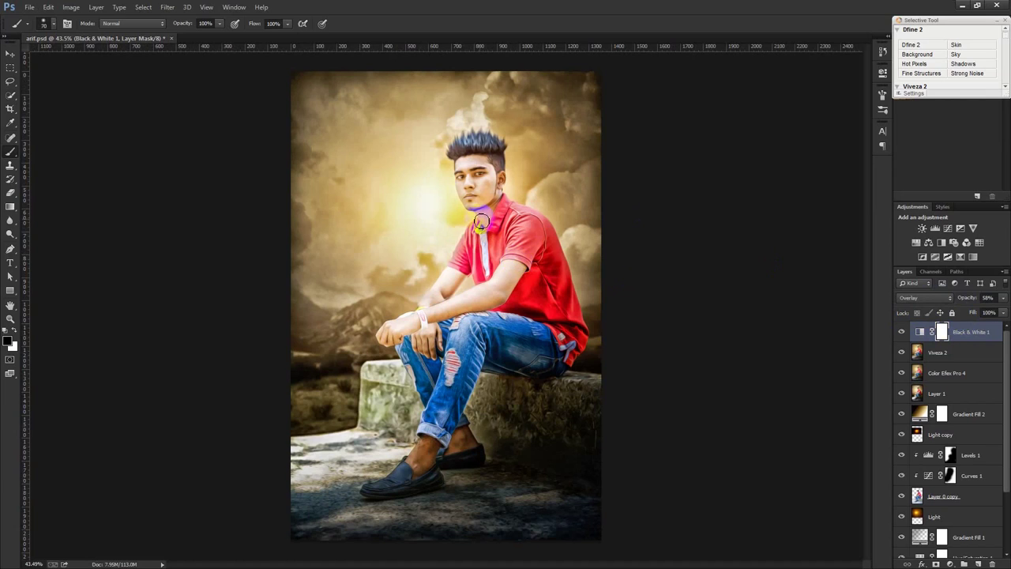
- Mask the overlay off the glow near the face, the shirt's right side, shoe, jeans and stone
drag(448, 210, 439, 204)
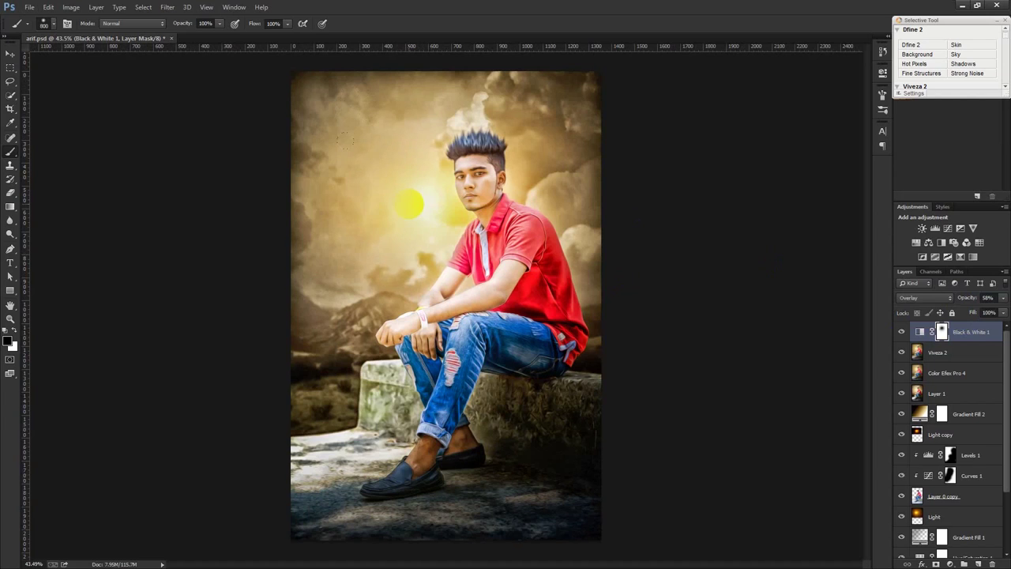
click(567, 284)
click(429, 473)
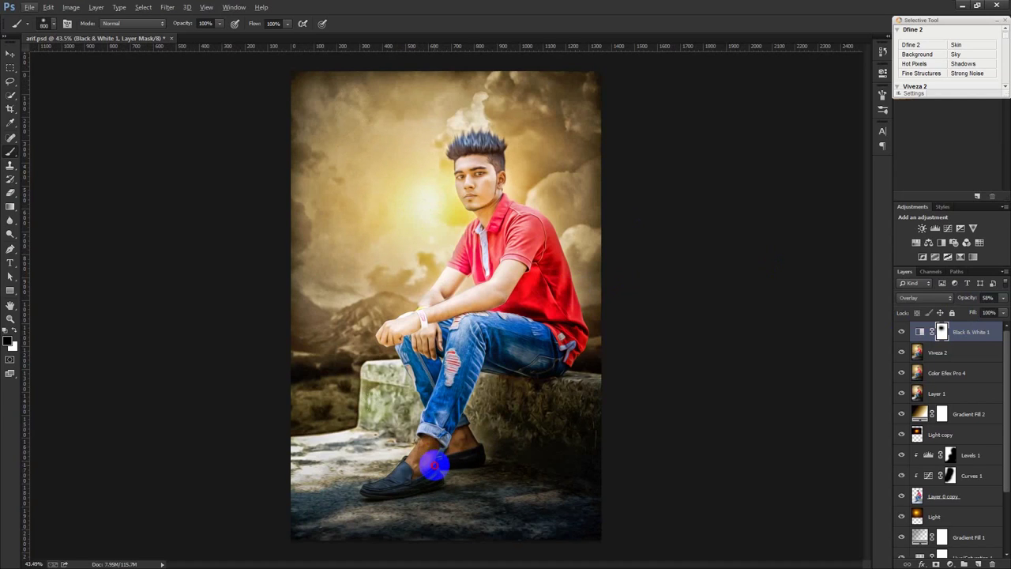
click(550, 365)
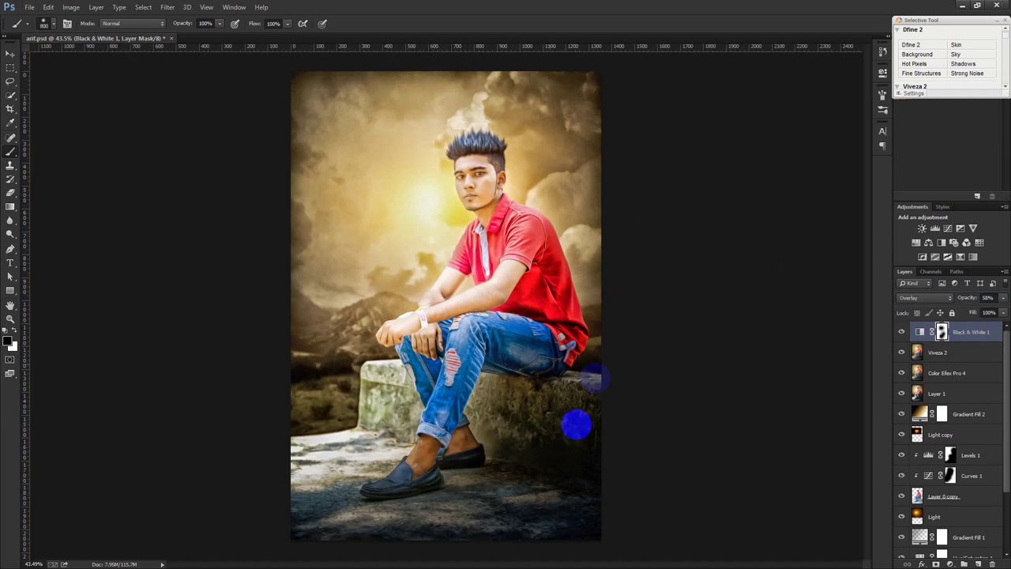
click(367, 384)
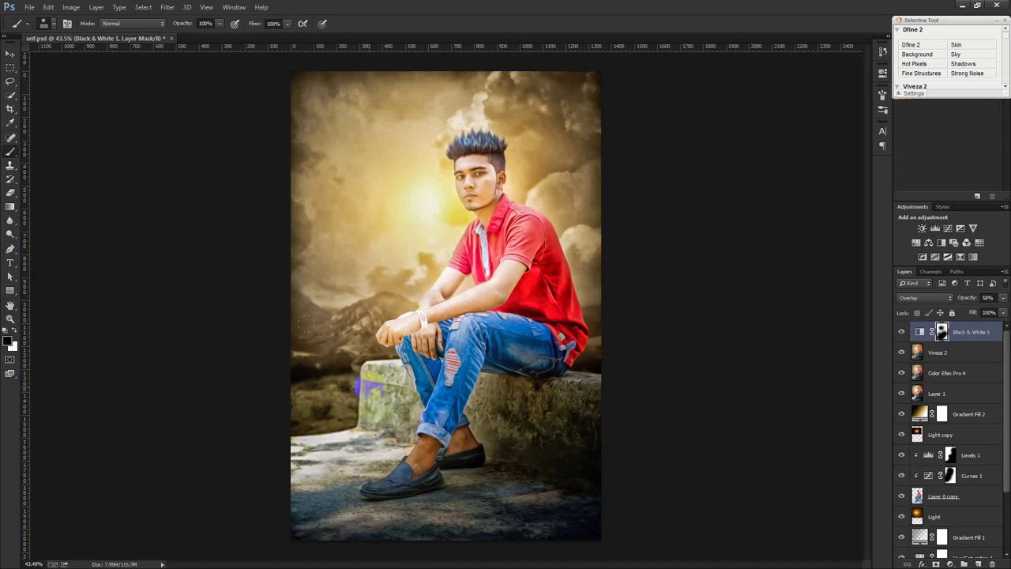
scroll(372, 384, down, 3)
scroll(364, 339, up, 1)
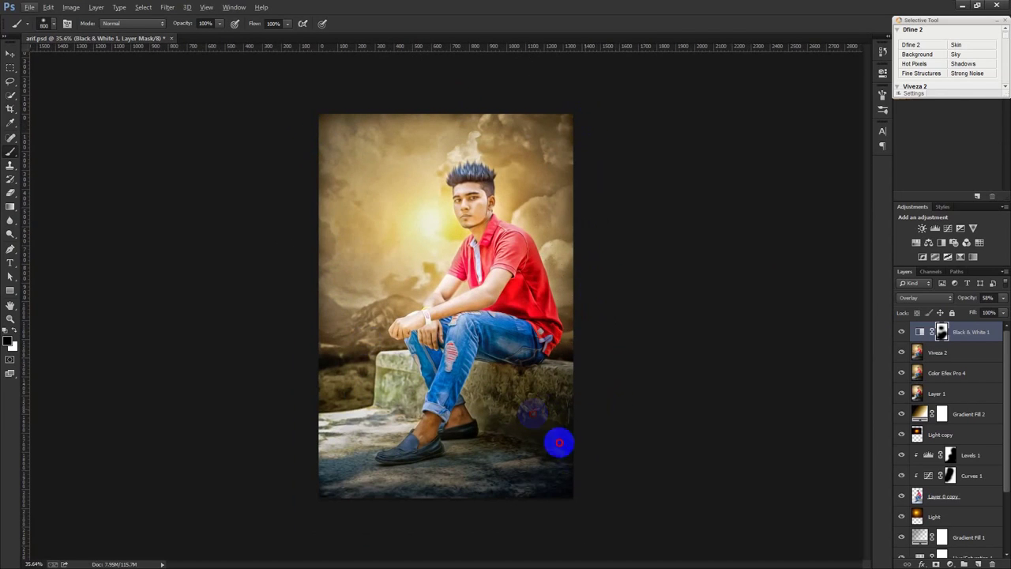
scroll(303, 500, up, 3)
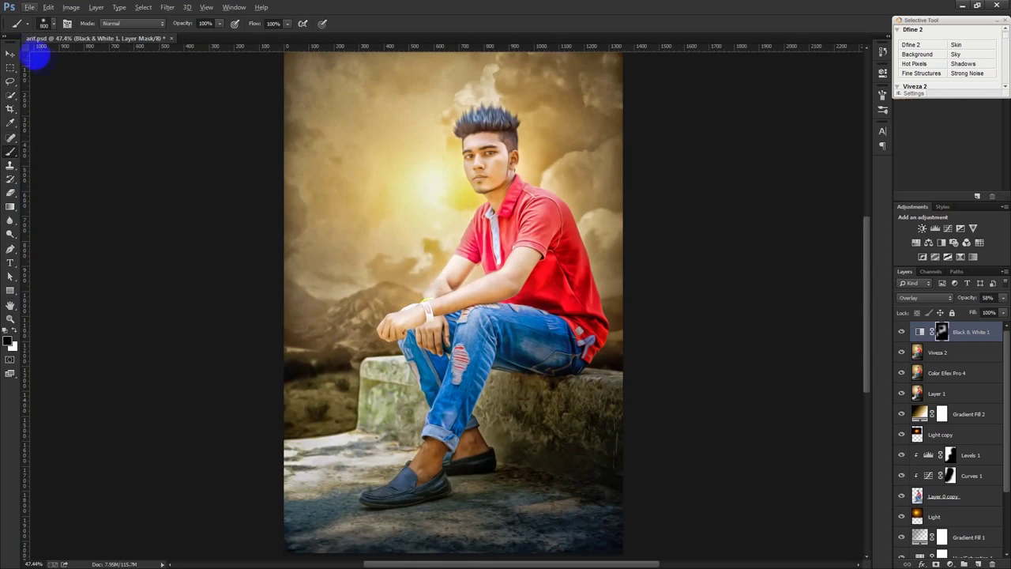
click(13, 54)
scroll(310, 250, down, 2)
scroll(310, 249, down, 1)
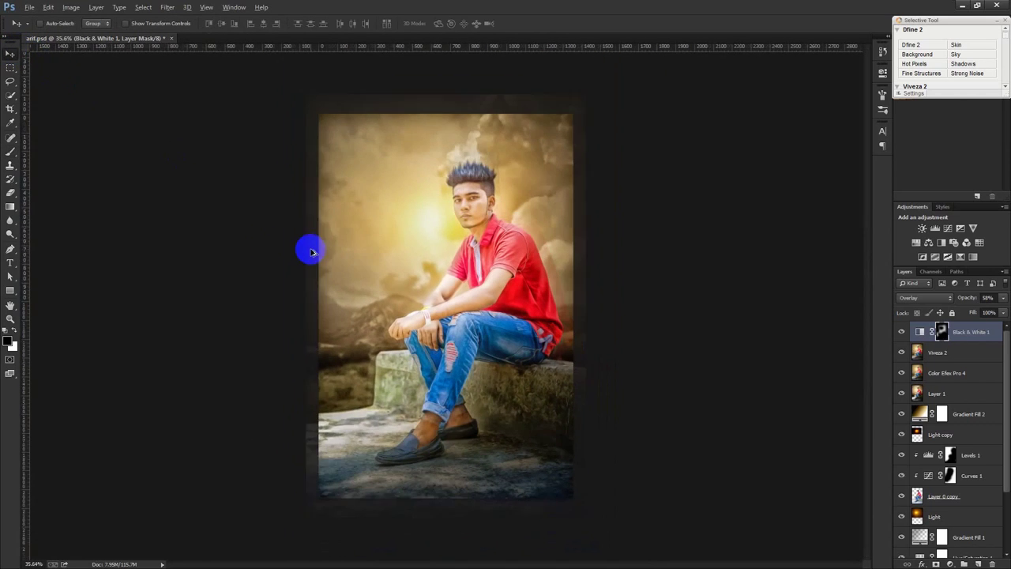
scroll(310, 250, down, 1)
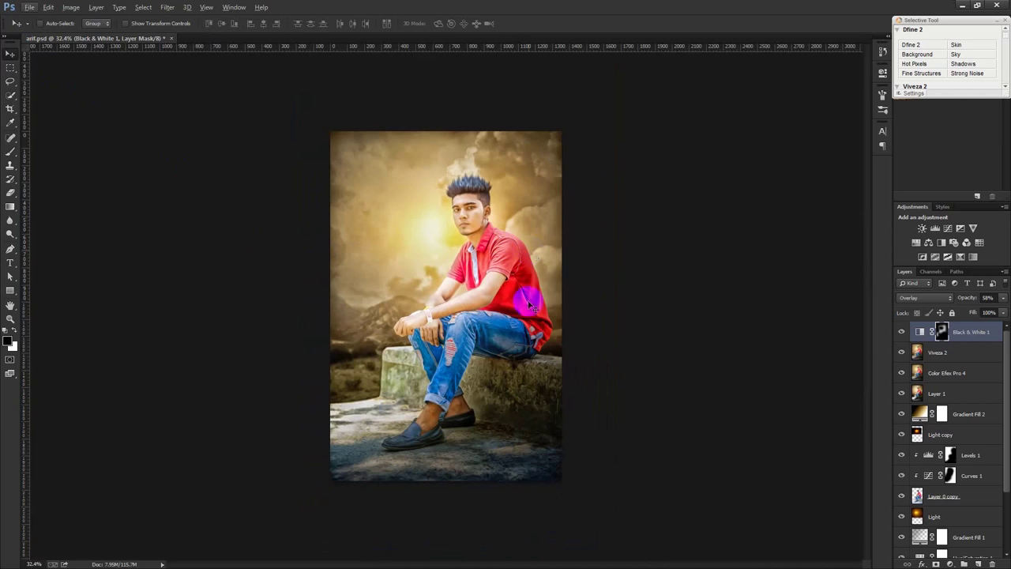
scroll(411, 411, up, 7)
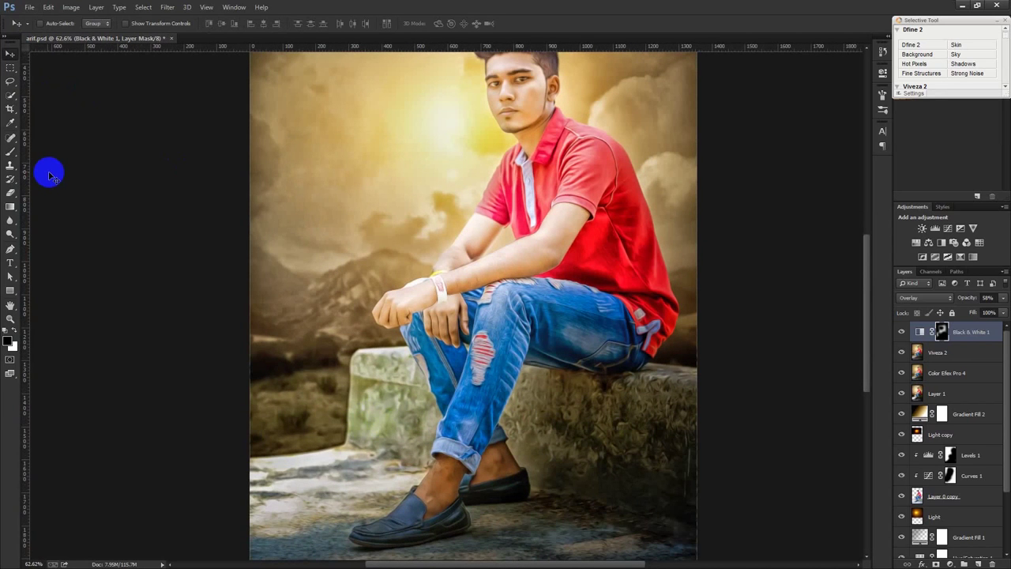
key(ctrl+0)
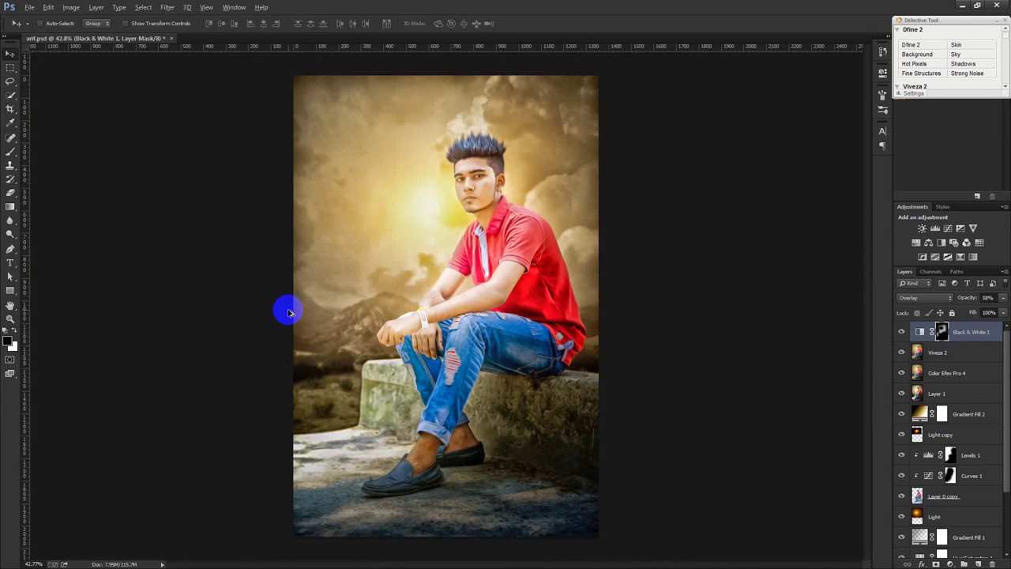
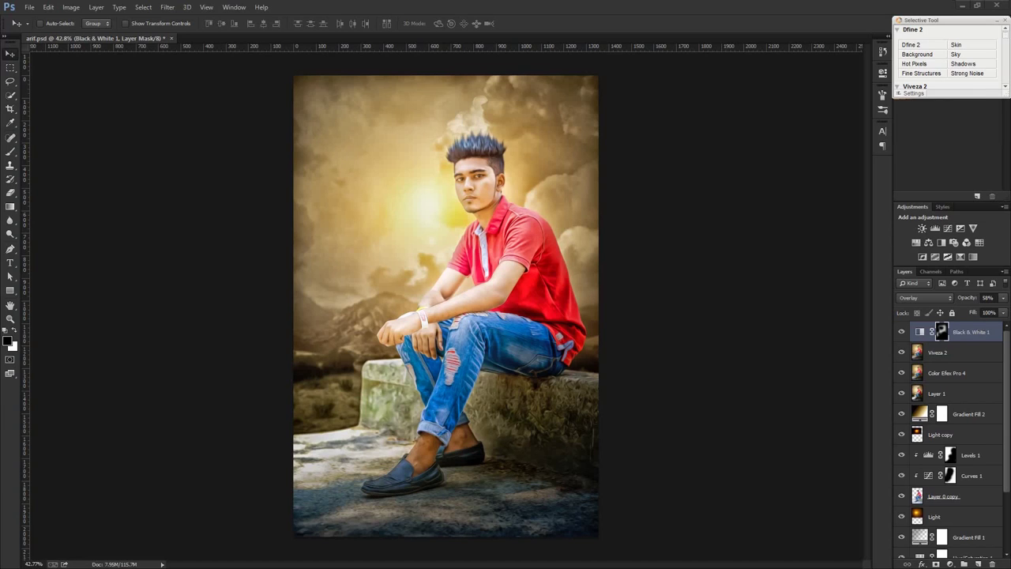
- Place the particles image, enlarge it to about 375% to cover the photo, and set it to Overlay
click(679, 311)
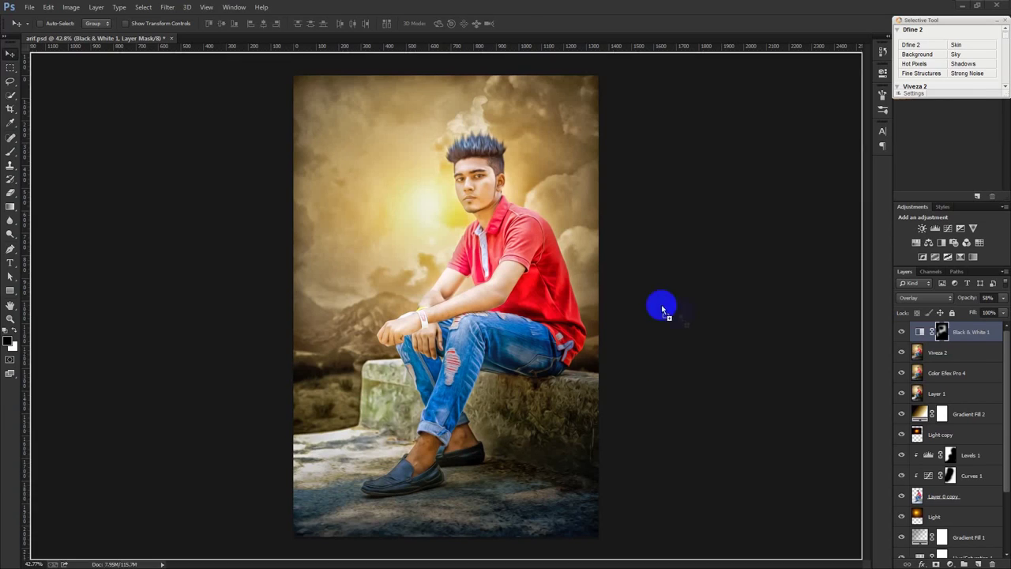
drag(513, 238, 698, 53)
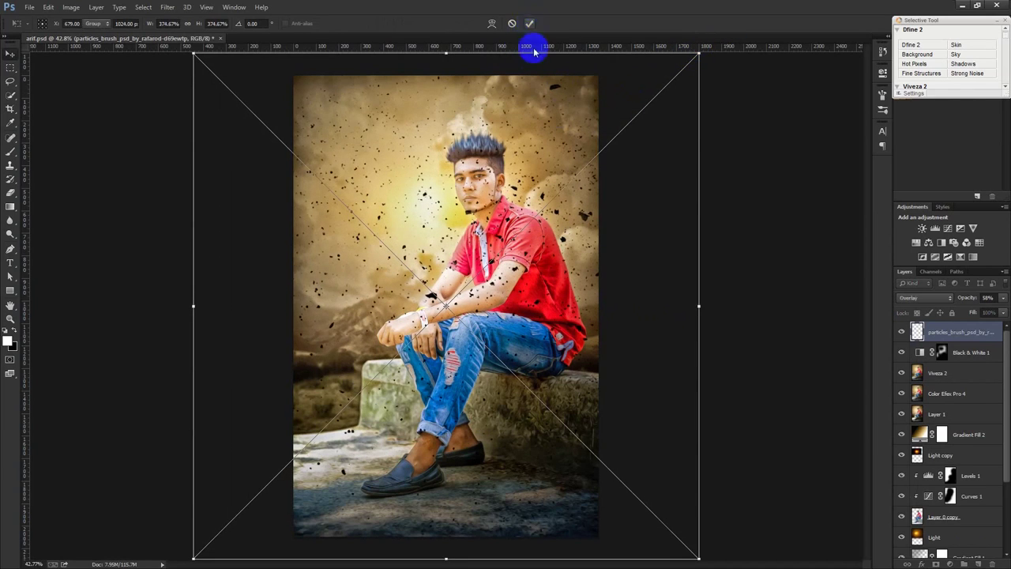
click(529, 23)
click(929, 298)
click(911, 158)
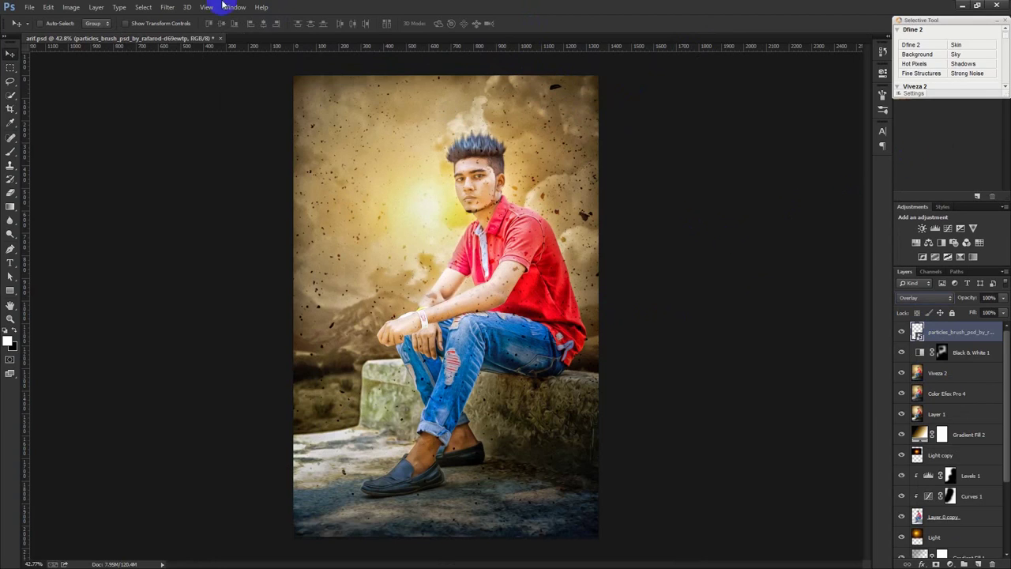
- Apply a Motion Blur to the particles layer at angle 51, distance 104
click(175, 11)
mouse_move(173, 128)
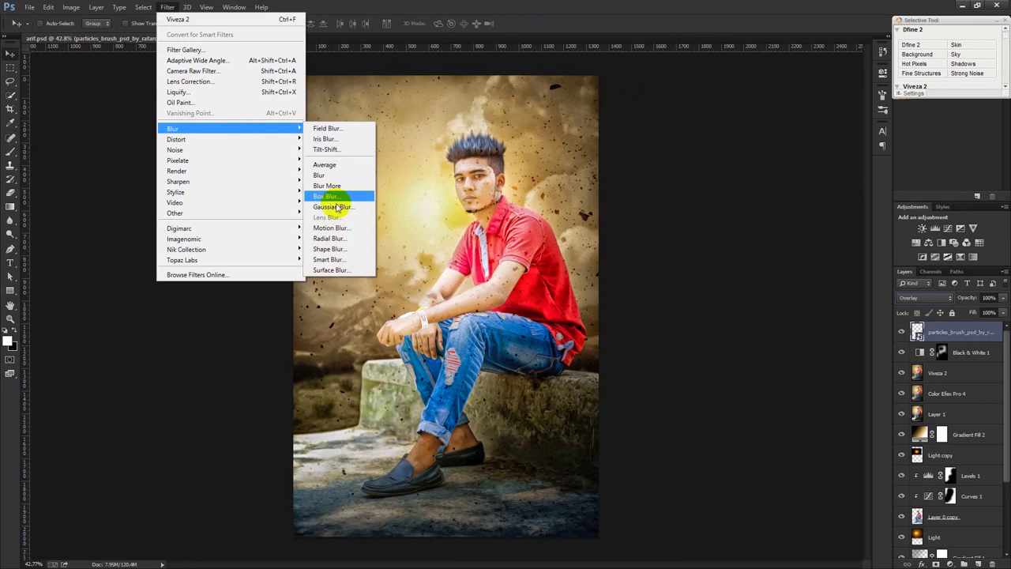
click(332, 228)
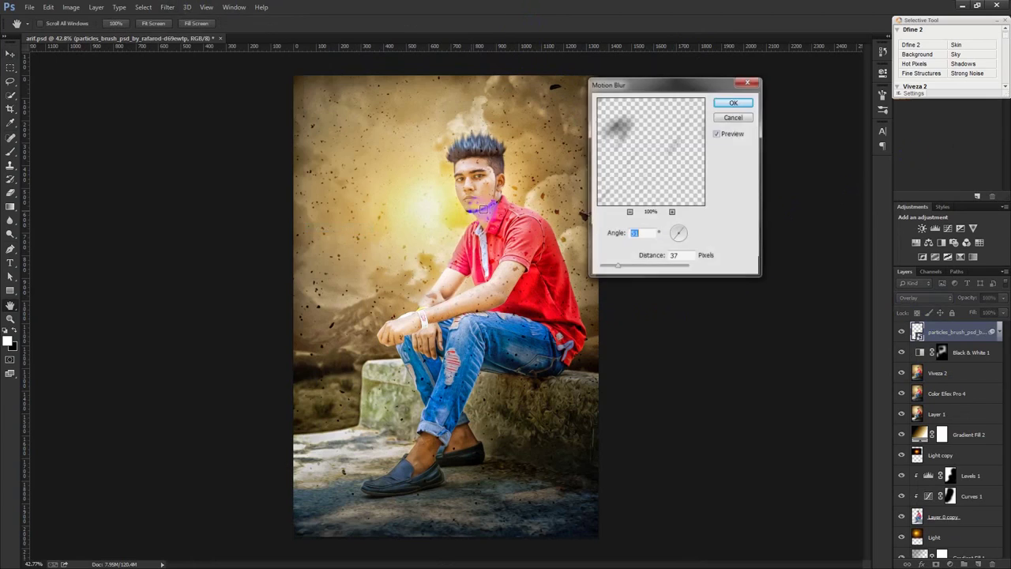
drag(615, 265, 626, 269)
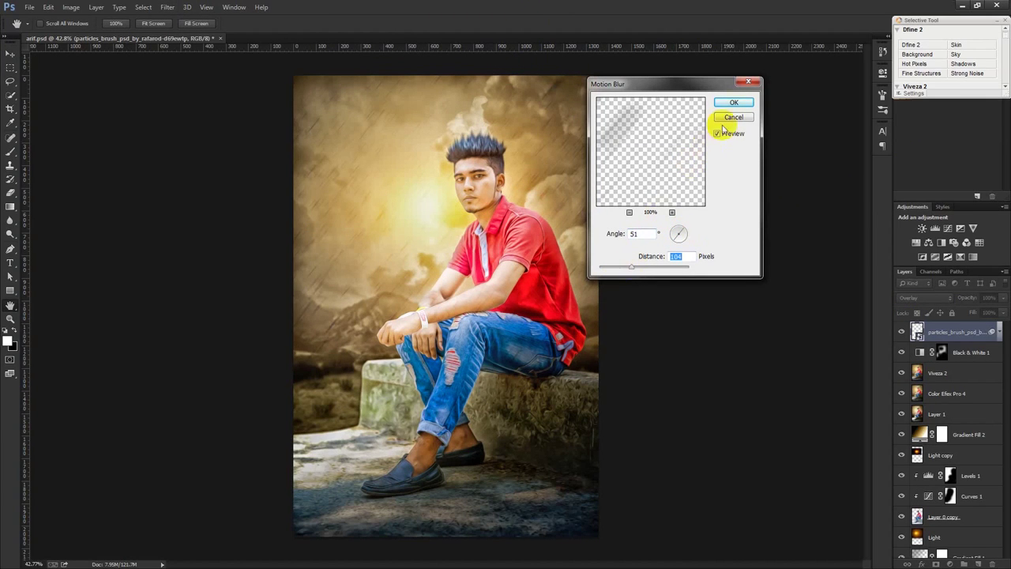
click(737, 102)
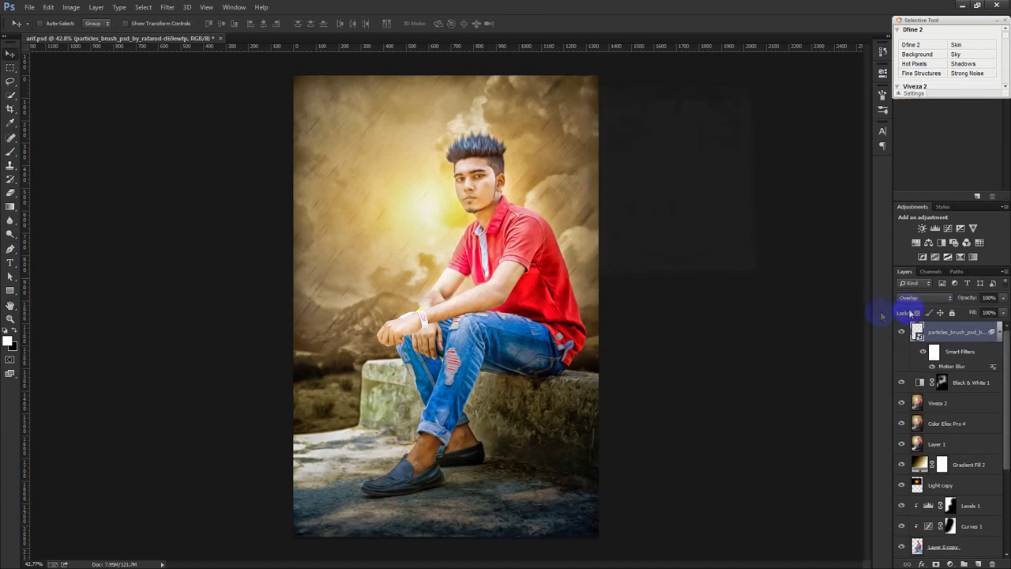
- Rasterize the particles layer and give it a white Color Overlay layer style
right_click(998, 332)
click(898, 244)
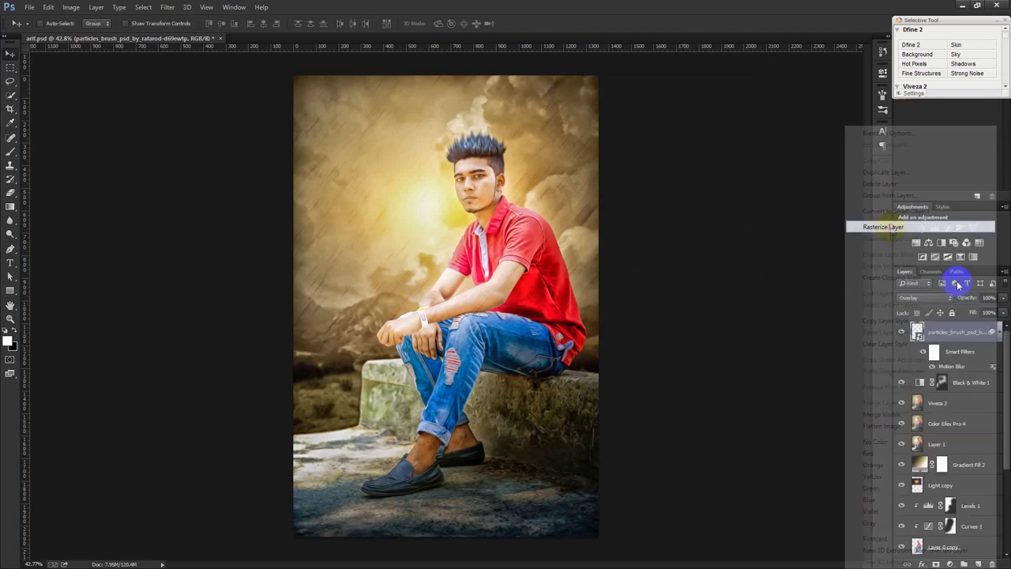
double_click(991, 330)
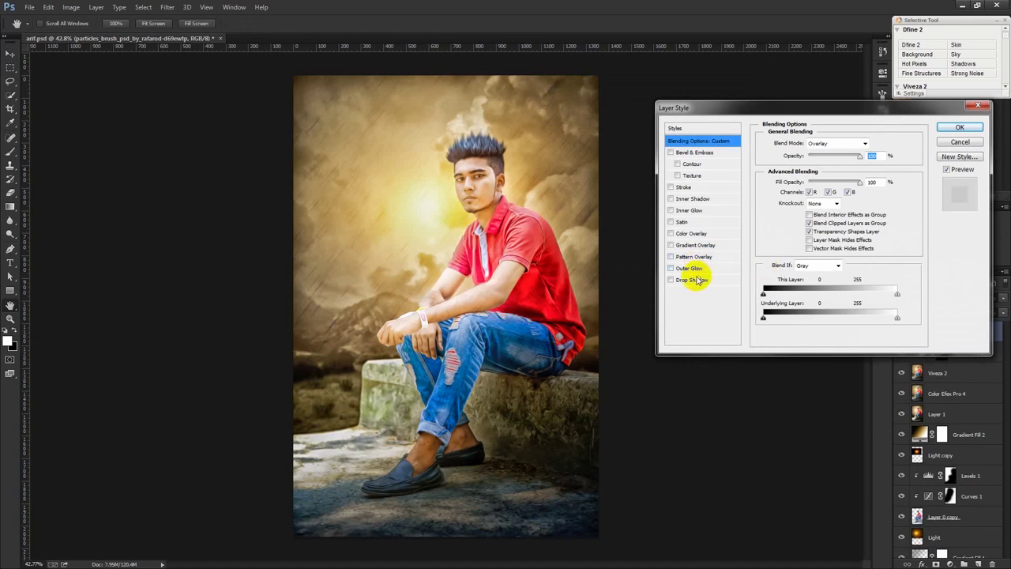
click(689, 234)
click(872, 143)
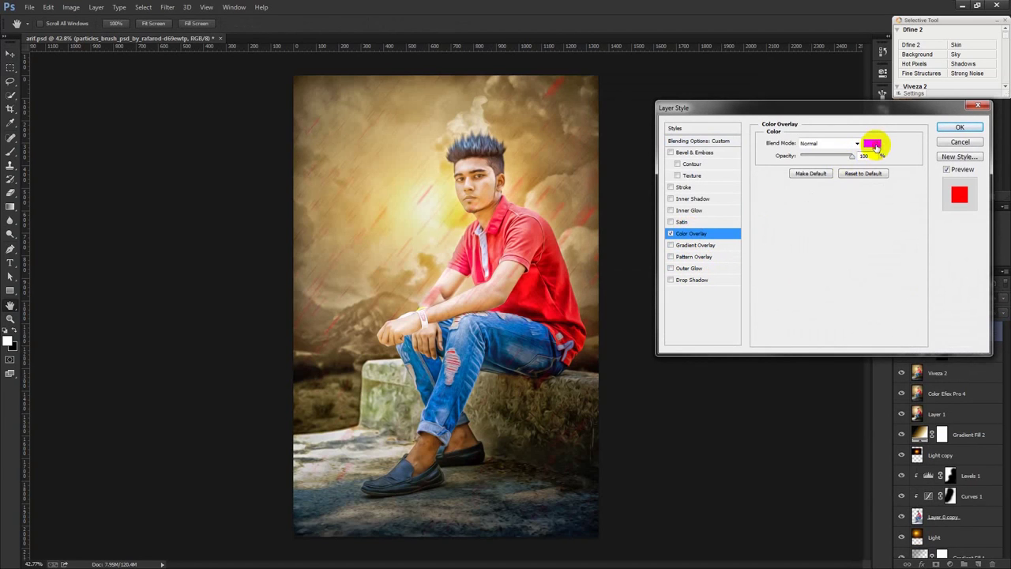
click(697, 361)
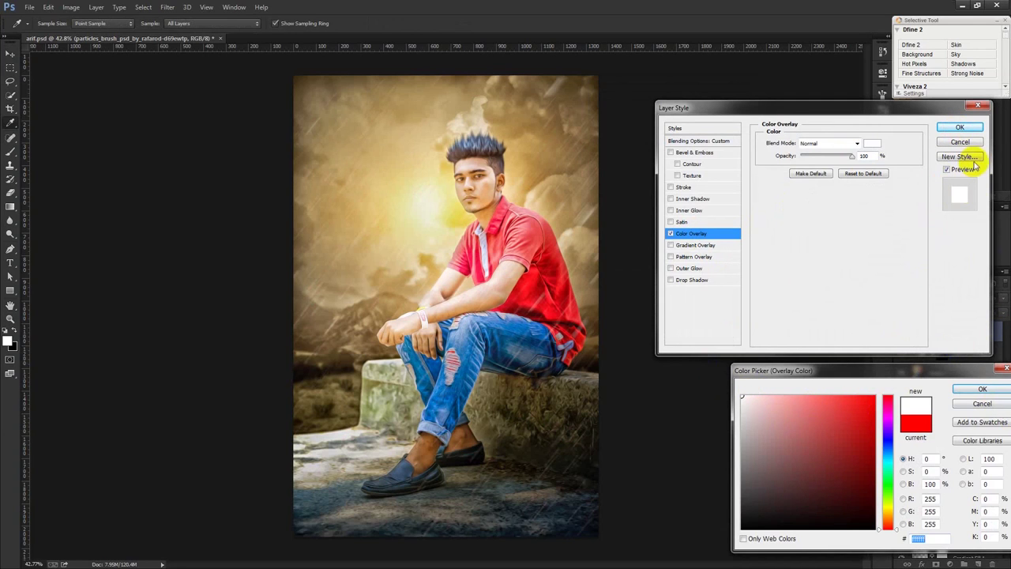
click(982, 388)
click(958, 128)
- Reposition the white rain streaks over the photo and duplicate the layer
key(v)
mouse_move(600, 271)
mouse_down()
mouse_move(613, 303)
mouse_move(605, 308)
mouse_up()
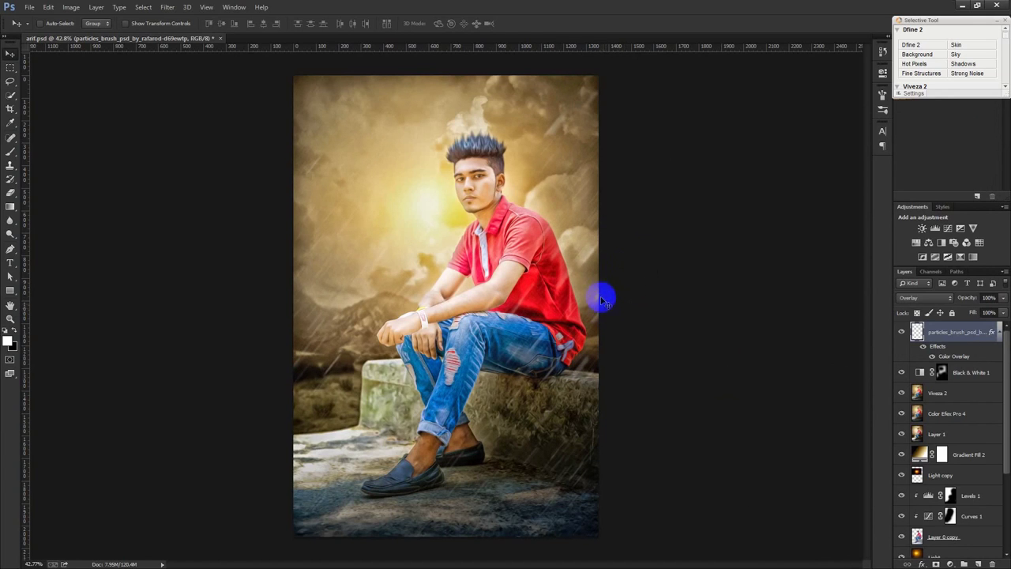
key(ctrl+j)
- Shrink the rain copy to about 36% and scatter further copies across the photo
key(ctrl+t)
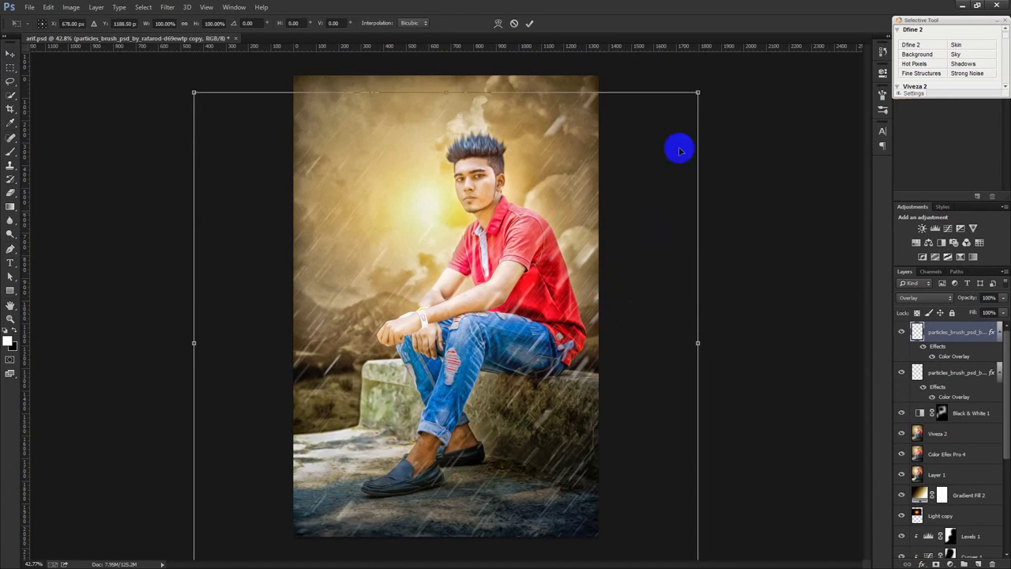
mouse_move(702, 94)
mouse_down()
mouse_move(605, 207)
mouse_move(553, 118)
mouse_up()
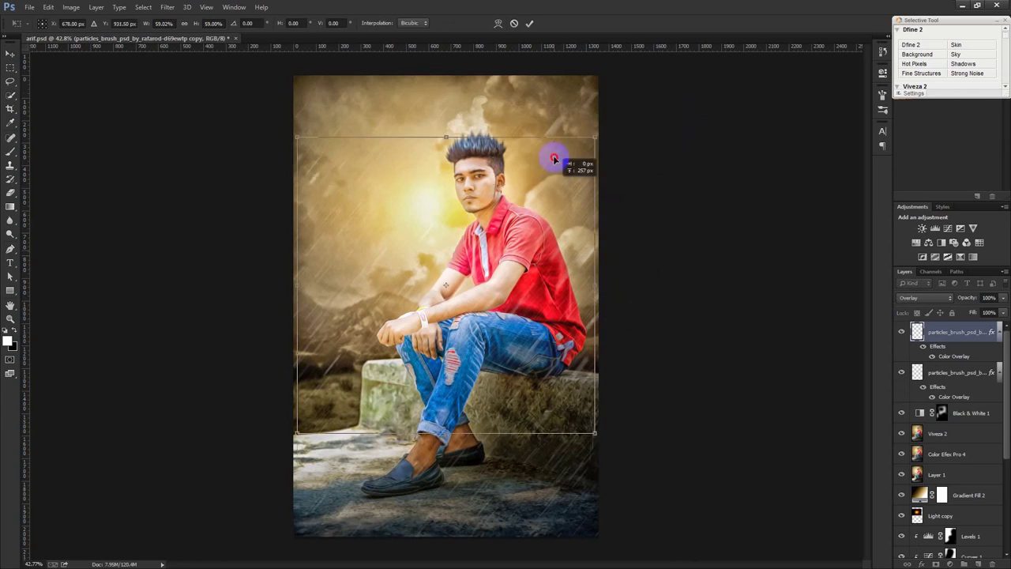
mouse_move(597, 363)
mouse_down()
mouse_move(476, 257)
mouse_move(443, 242)
mouse_move(484, 266)
mouse_up()
click(529, 23)
drag(492, 145, 605, 162)
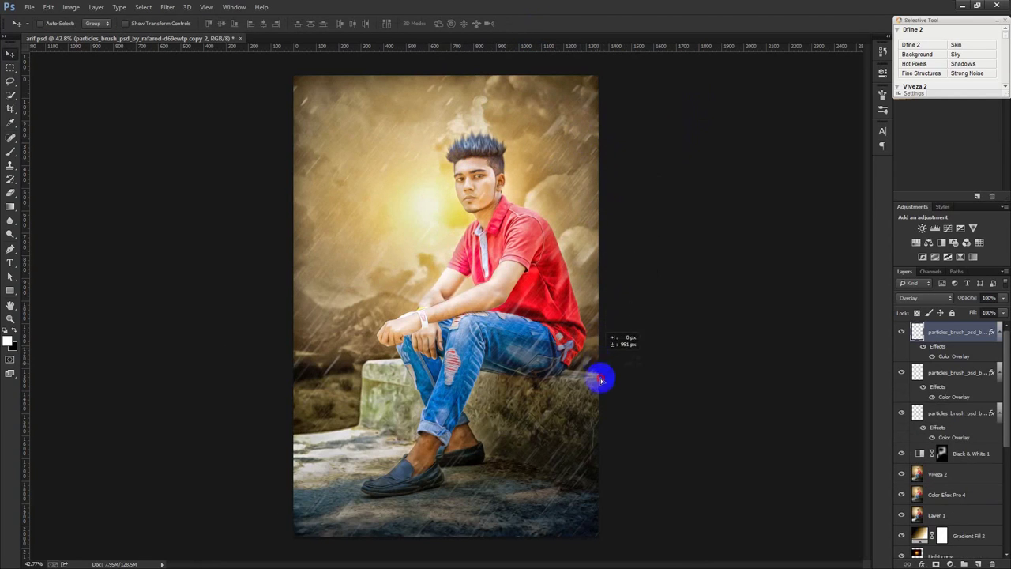
mouse_move(605, 380)
mouse_down()
mouse_move(410, 395)
mouse_move(435, 391)
mouse_up()
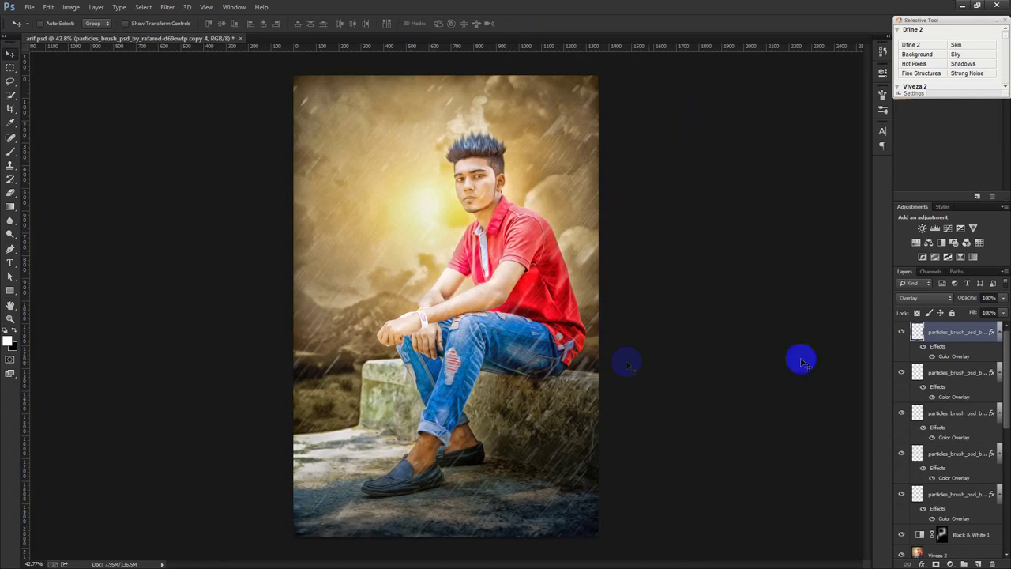
- Merge the four top rain layers into one and reposition it over the photo
shift+click(958, 458)
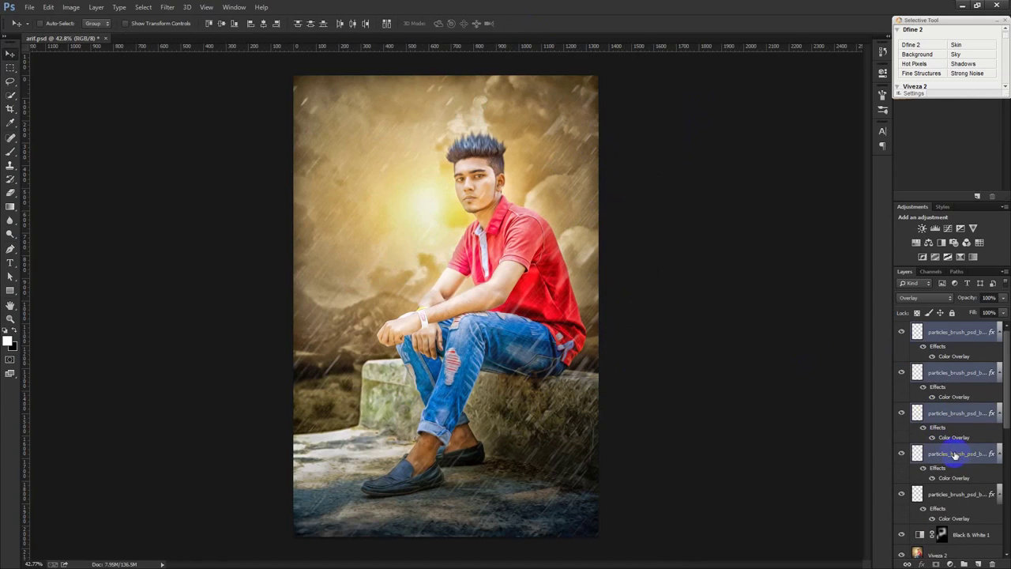
key(ctrl+e)
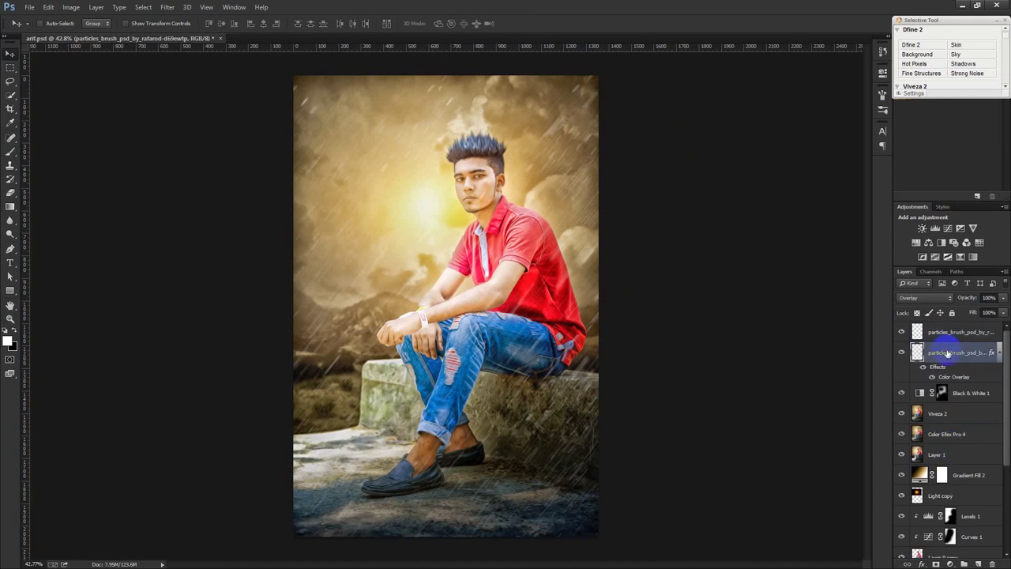
mouse_move(712, 309)
mouse_down()
mouse_move(713, 271)
mouse_move(712, 291)
mouse_up()
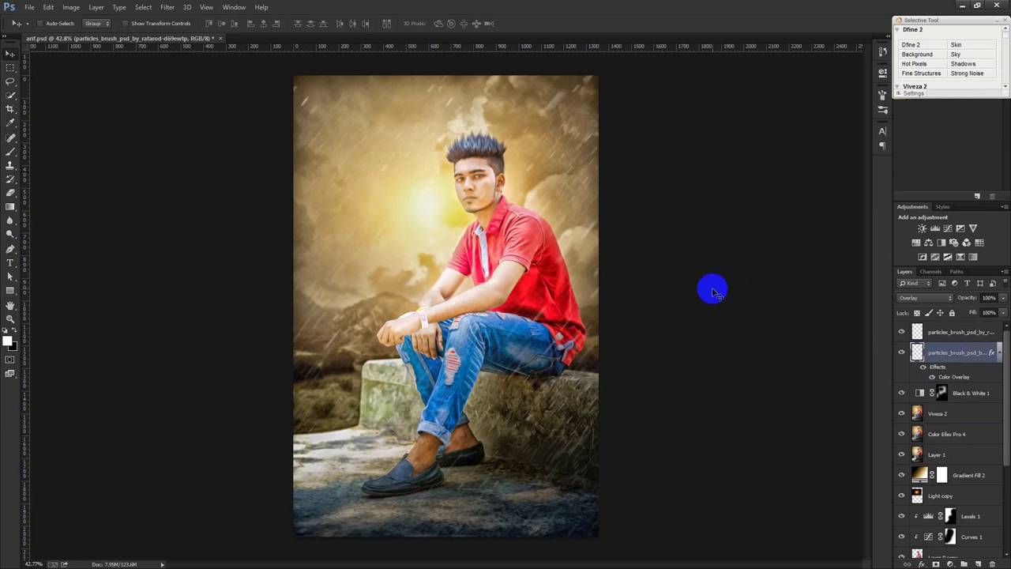
key(ctrl+t)
drag(609, 293, 624, 292)
drag(541, 162, 554, 165)
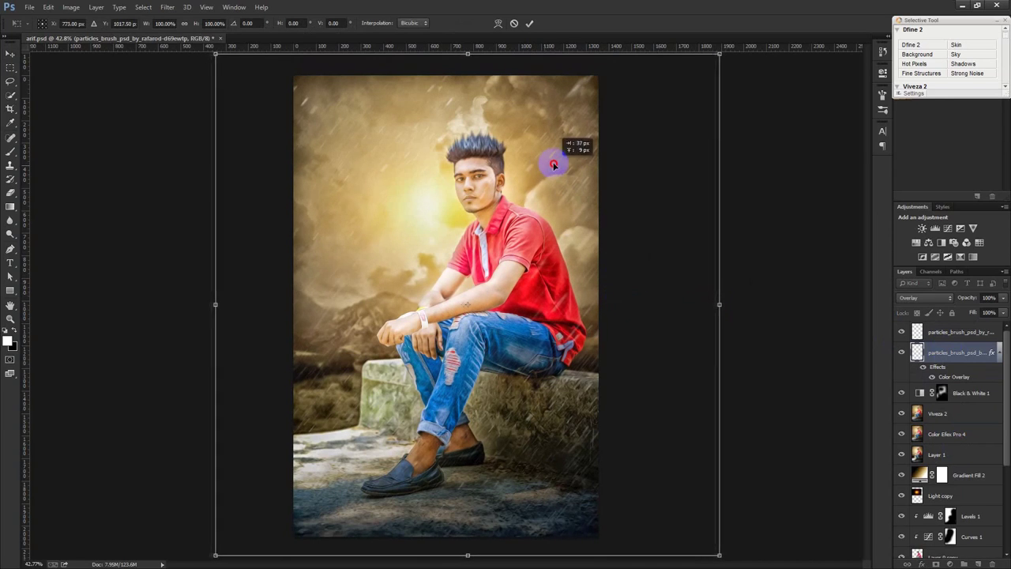
click(529, 23)
click(955, 332)
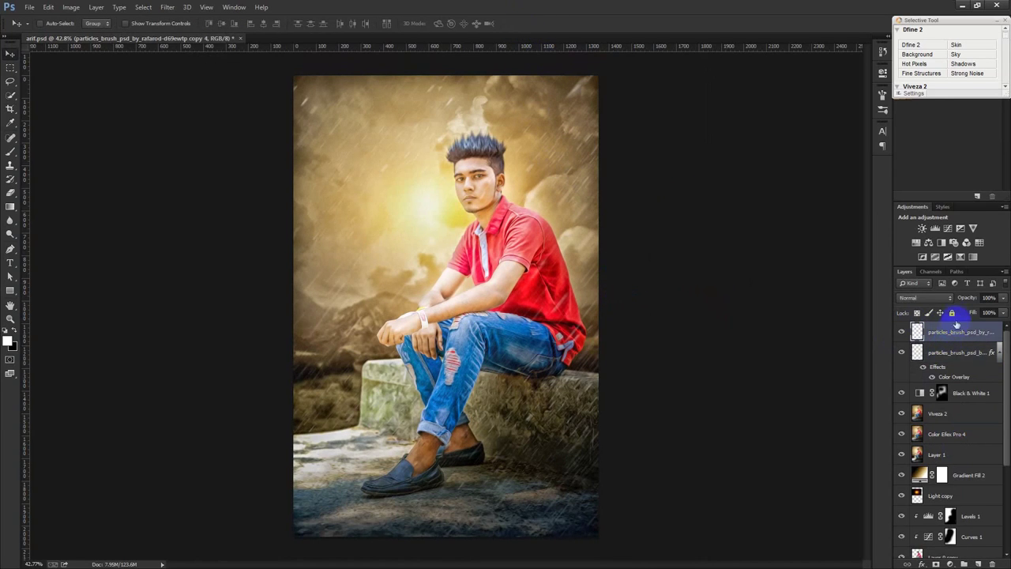
- Pick the Eraser tool and reduce its brush size
click(10, 192)
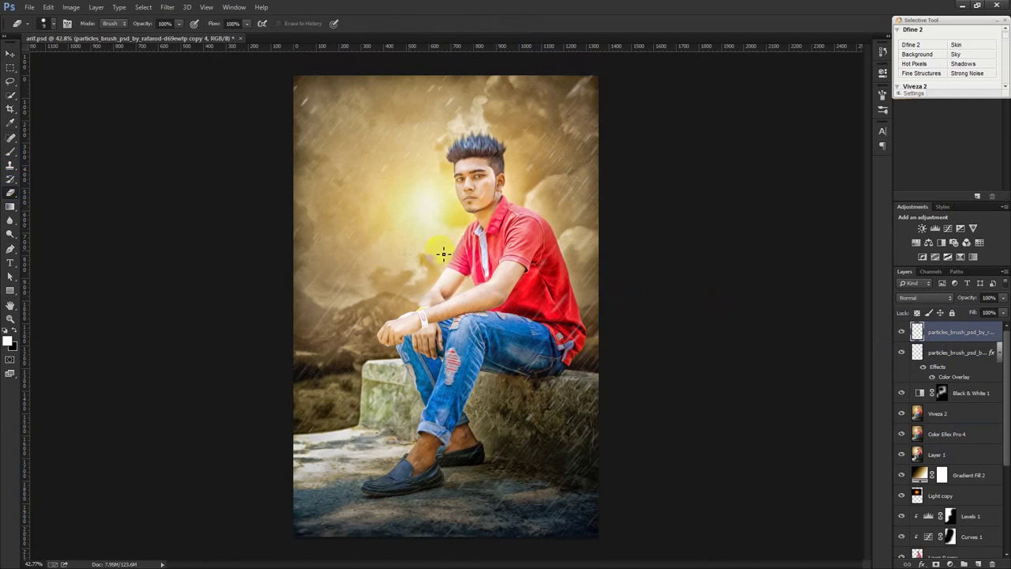
right_click(489, 227)
drag(545, 247, 556, 249)
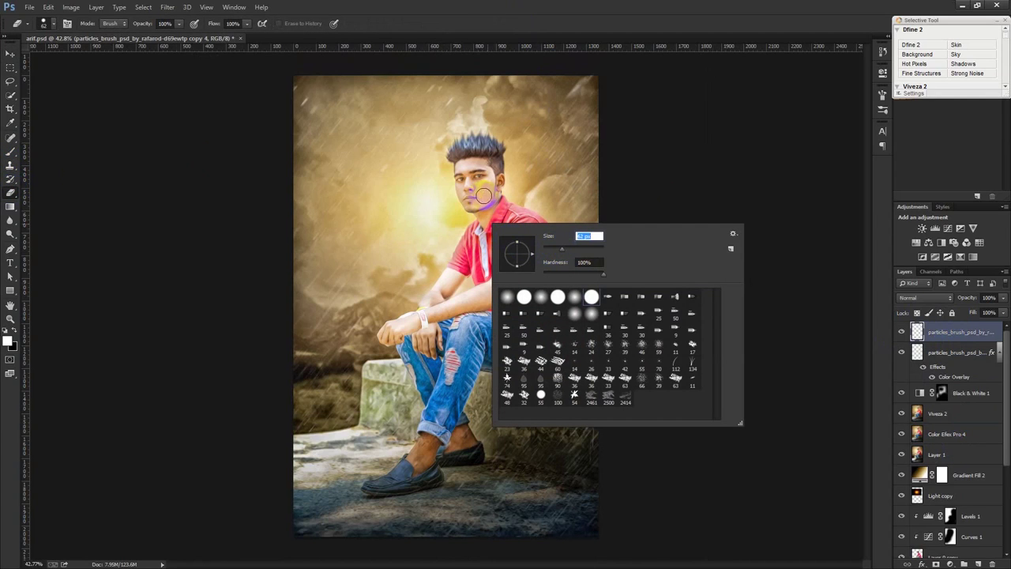
key(Return)
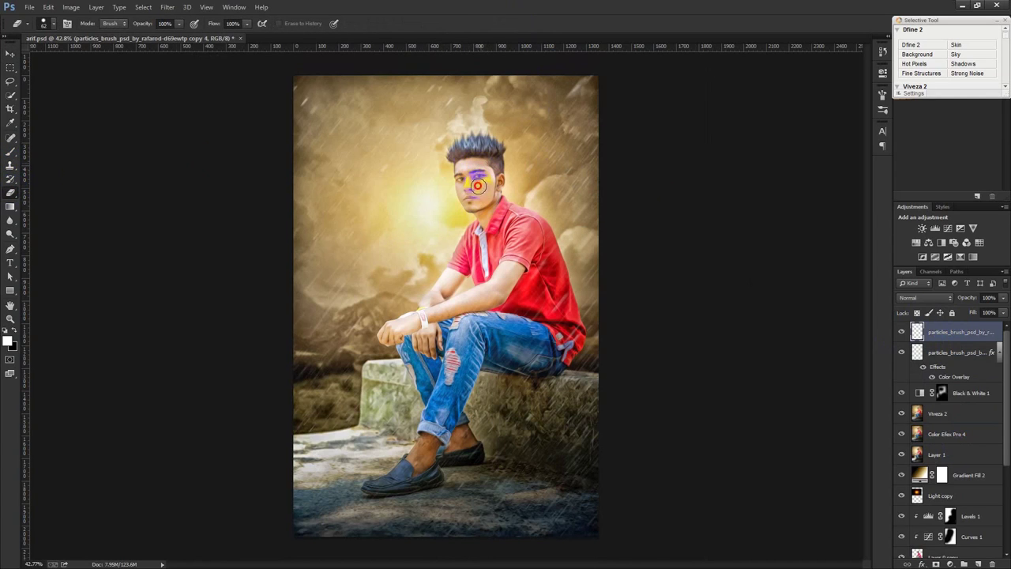
scroll(490, 245, up, 2)
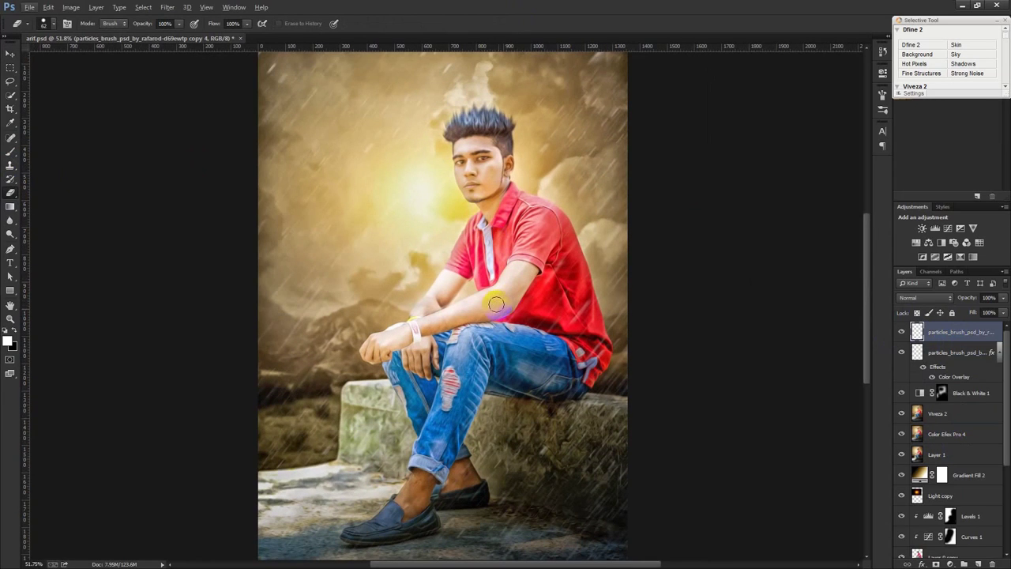
scroll(496, 304, down, 2)
scroll(496, 304, down, 1)
click(901, 358)
- Soften the top rain-particles layer with a 3.2-pixel Gaussian Blur
click(966, 338)
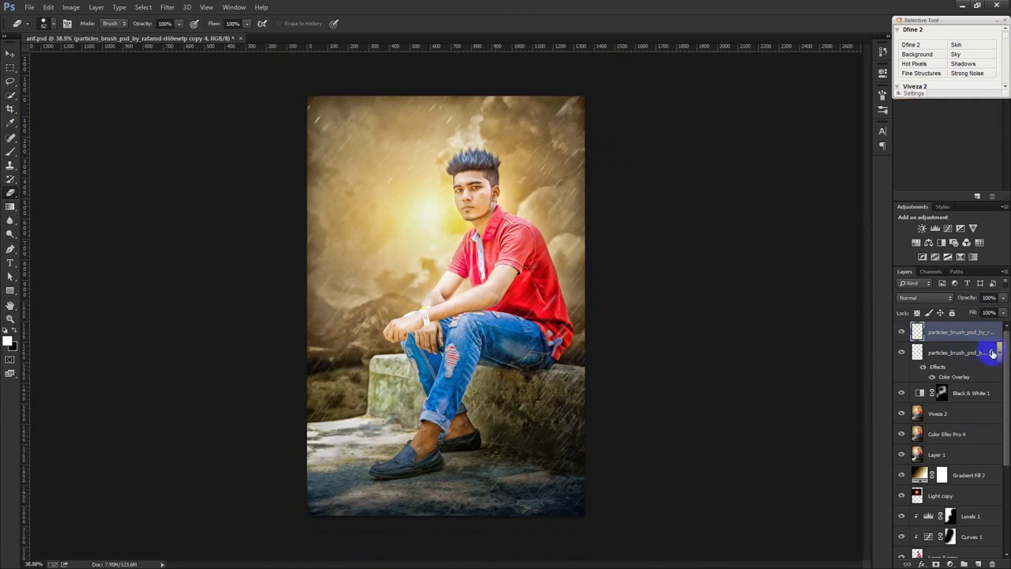
click(994, 353)
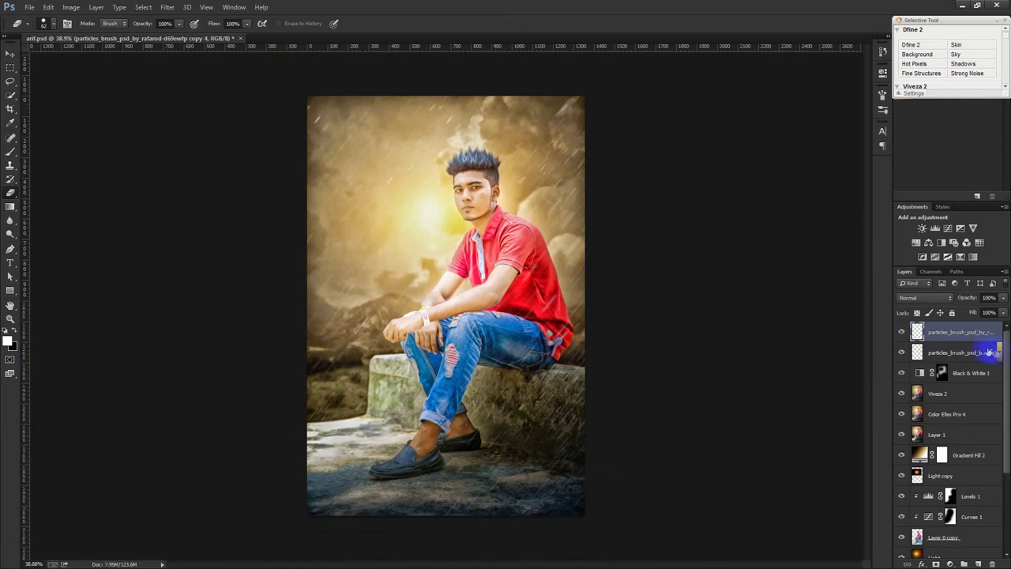
click(173, 9)
click(309, 220)
text(3.2)
click(779, 132)
key(b)
click(10, 53)
scroll(382, 208, up, 1)
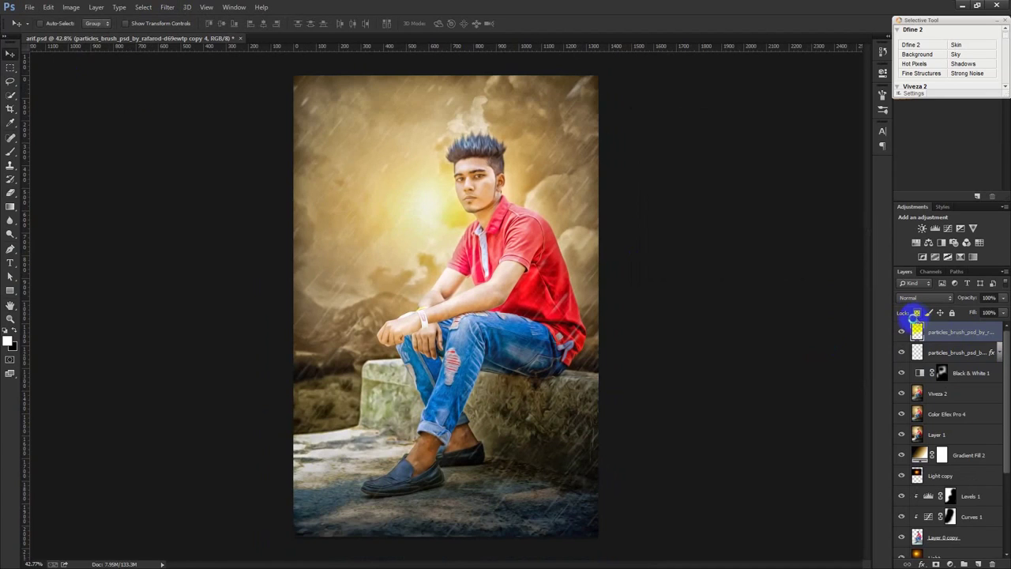
- Stamp visible layers into Layer 2, then cool, vignette and sharpen it in Camera Raw
key(ctrl+alt+shift+e)
click(167, 7)
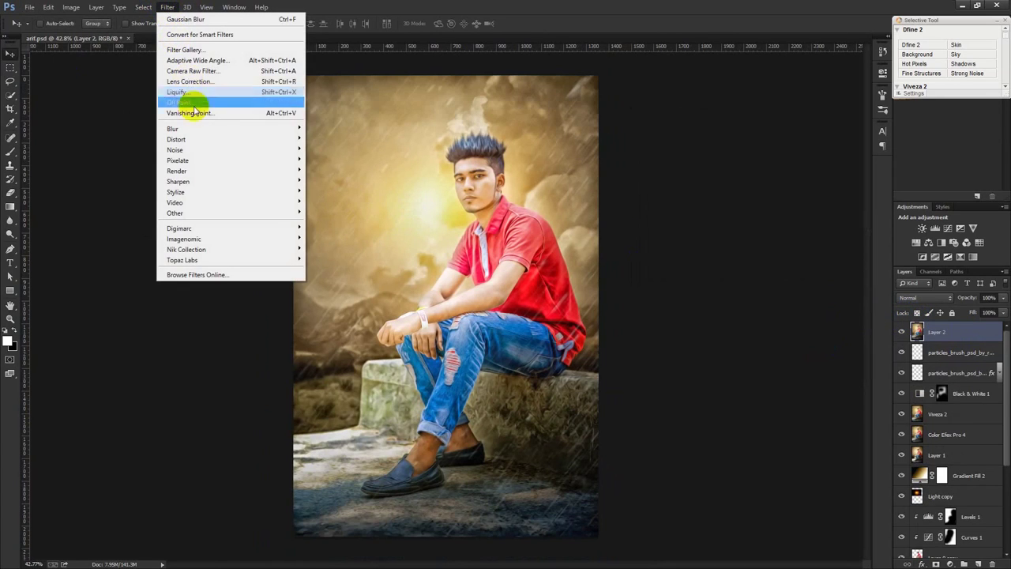
click(204, 71)
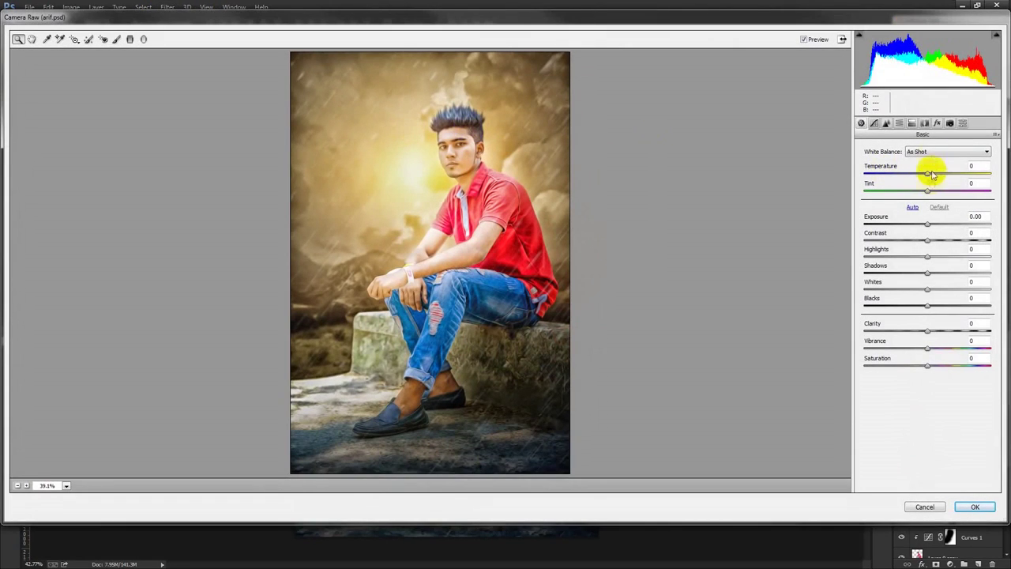
mouse_move(933, 175)
mouse_down()
mouse_move(917, 174)
mouse_move(932, 179)
mouse_up()
click(937, 122)
drag(928, 259, 925, 263)
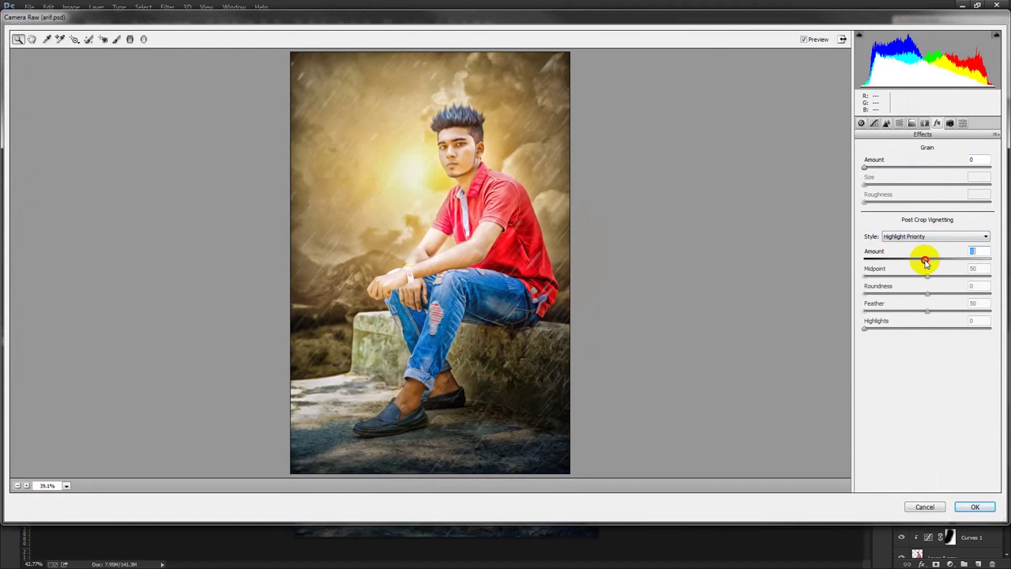
click(886, 124)
click(894, 175)
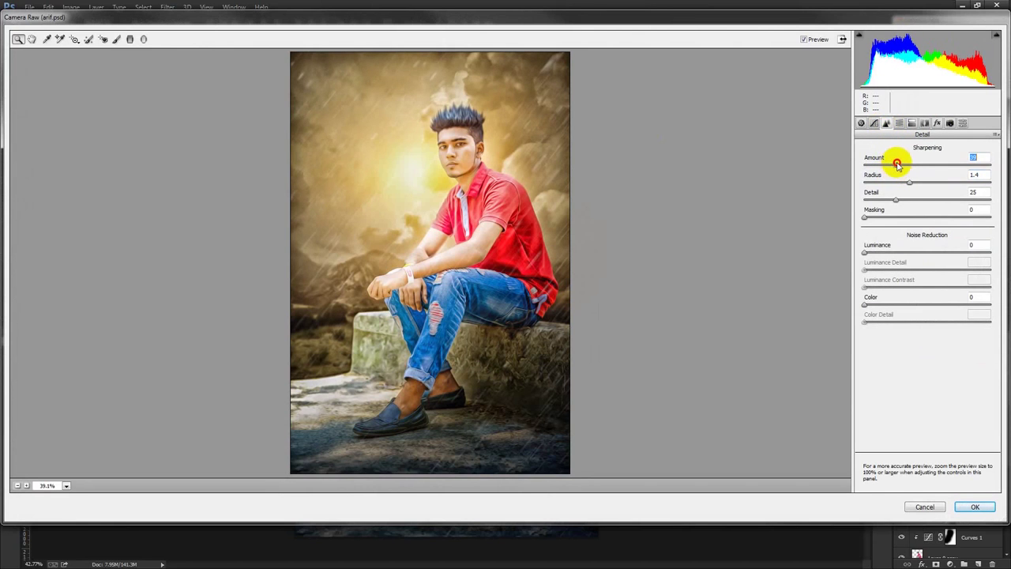
click(975, 506)
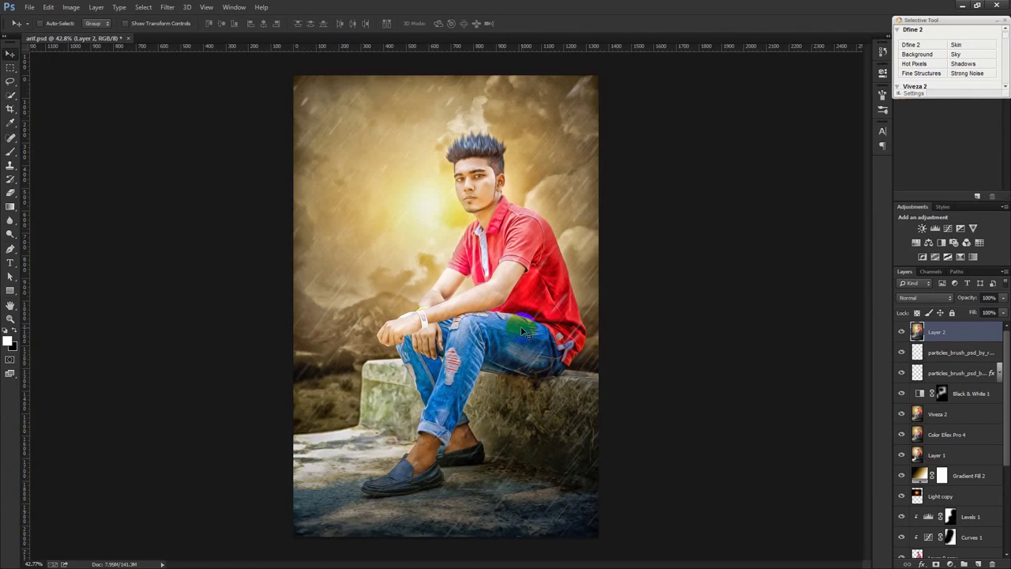
- Add white credit text near the photo's bottom with tracking 340
click(10, 263)
click(420, 517)
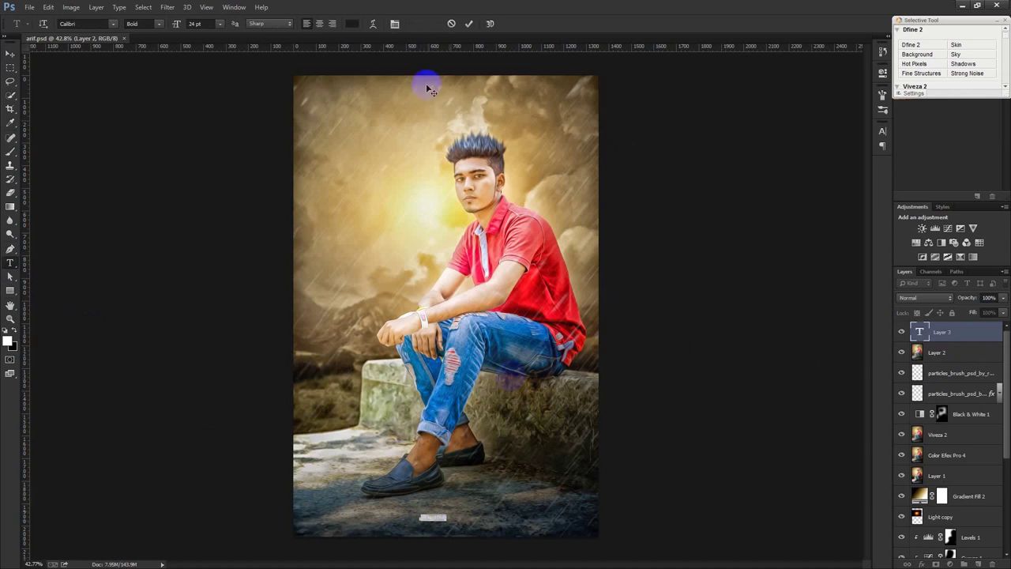
click(352, 24)
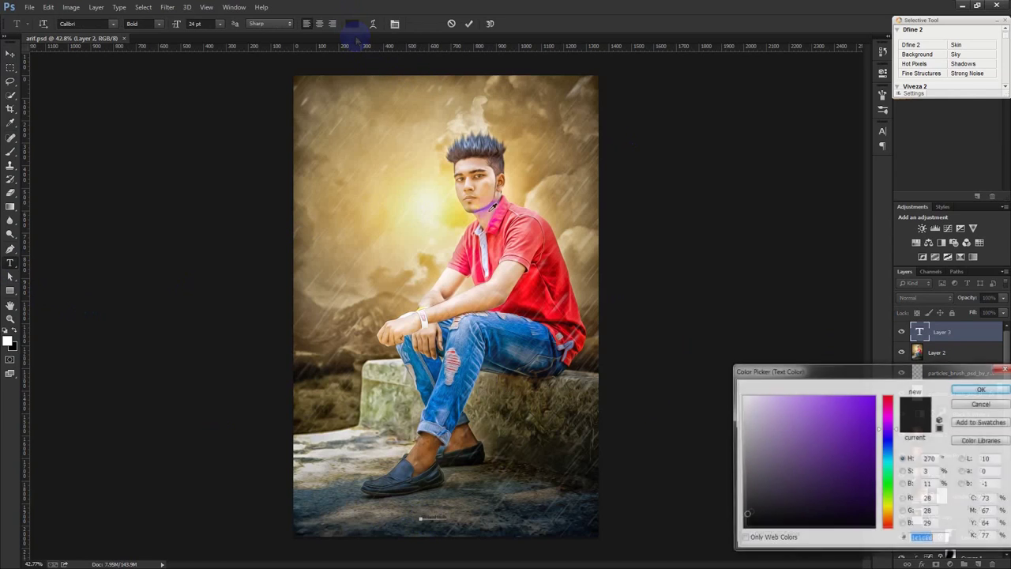
click(976, 388)
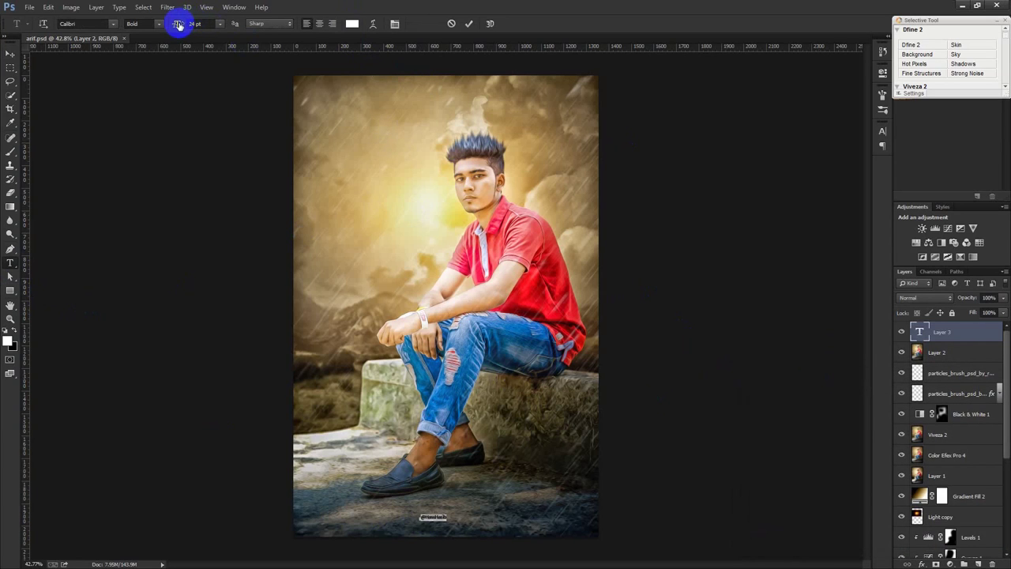
mouse_move(180, 24)
mouse_down()
mouse_move(192, 18)
mouse_move(348, 167)
mouse_up()
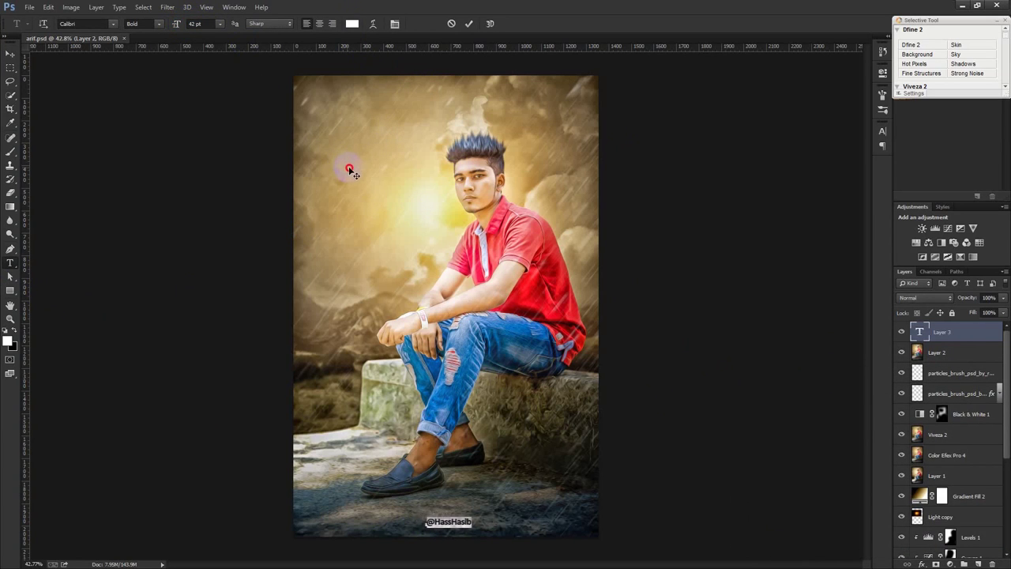
click(882, 130)
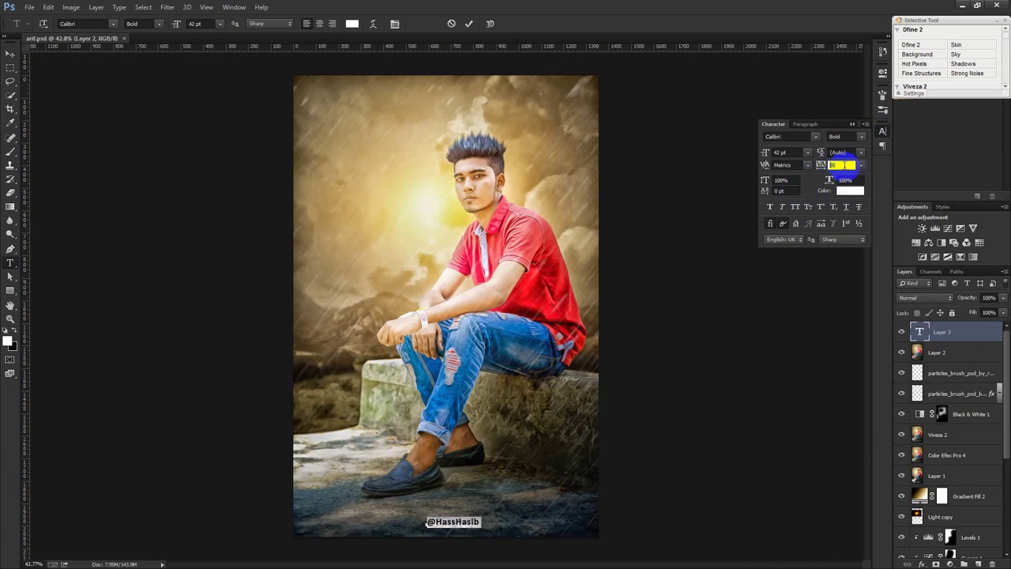
key(Return)
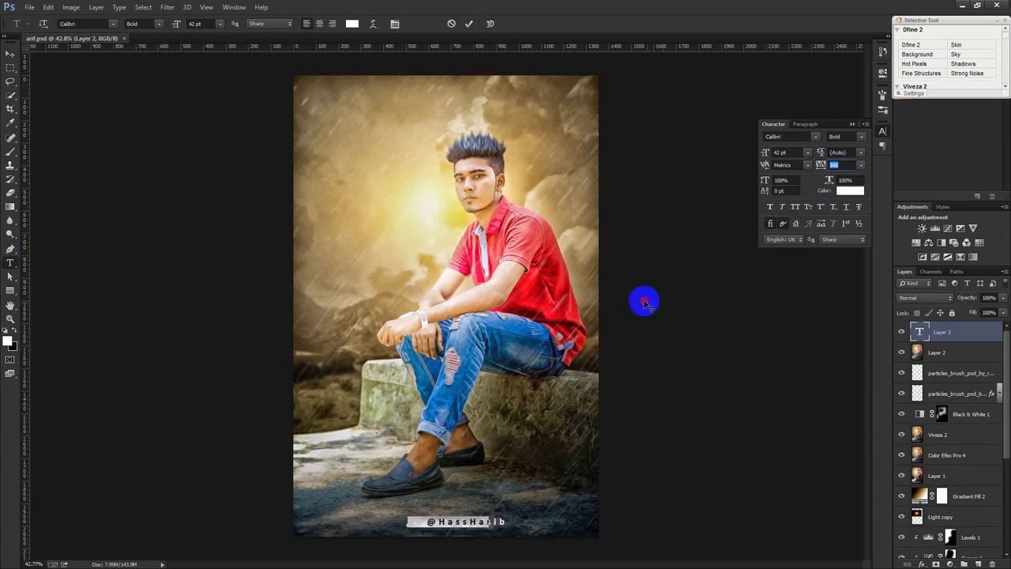
- Set the credit text to 30 pt and centre it horizontally on the canvas
click(220, 27)
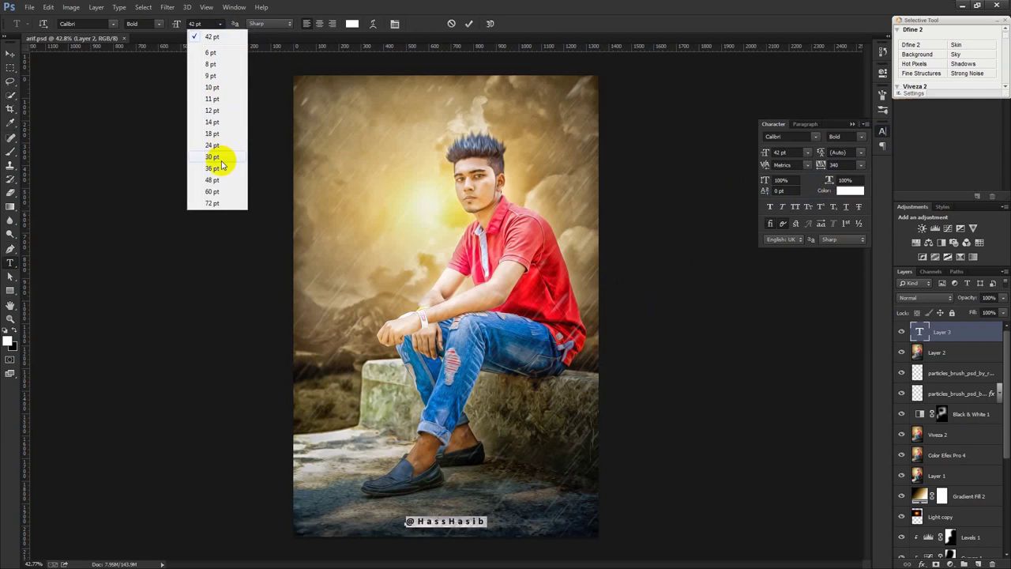
click(218, 157)
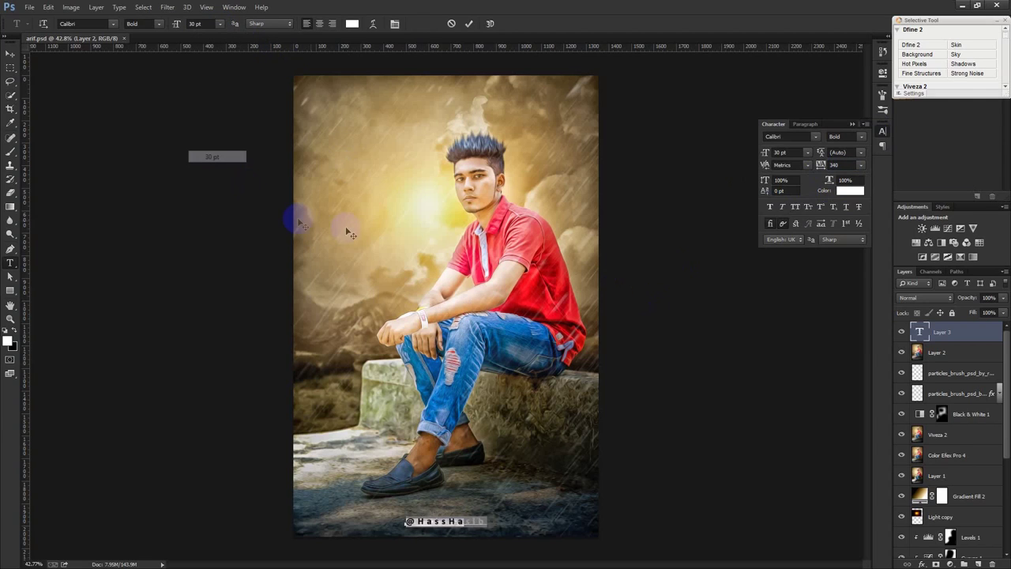
click(469, 24)
click(11, 53)
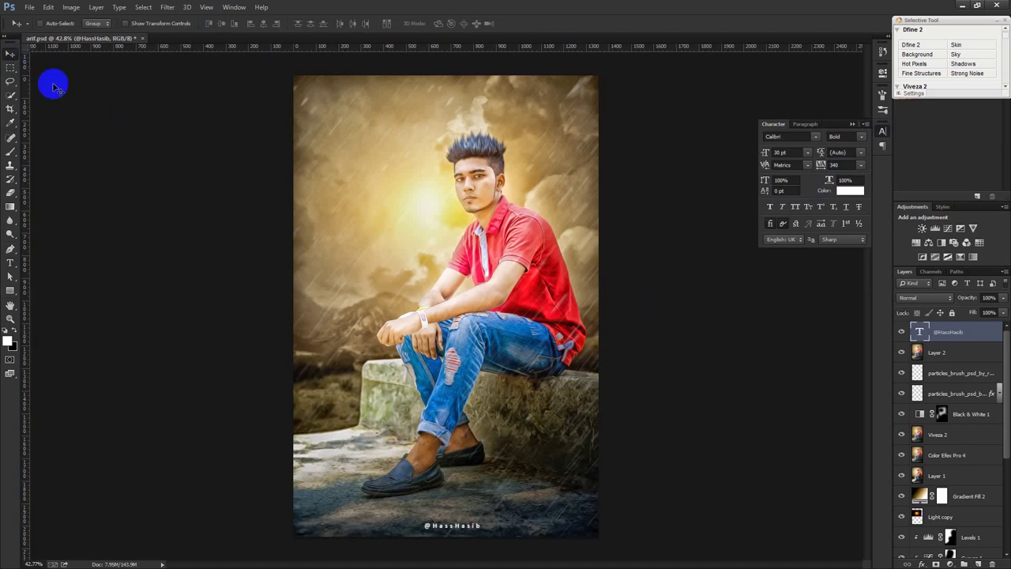
key(ctrl+a)
click(278, 23)
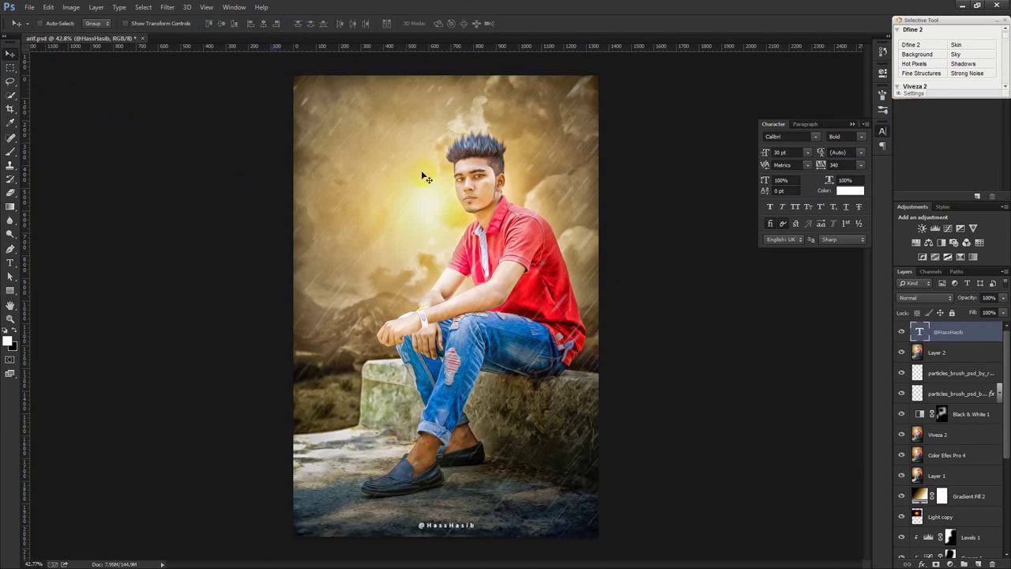
key(Up)
key(Up)
key(Up)
- Change the credit text to Regular weight, re-centre it, and save the file
double_click(921, 332)
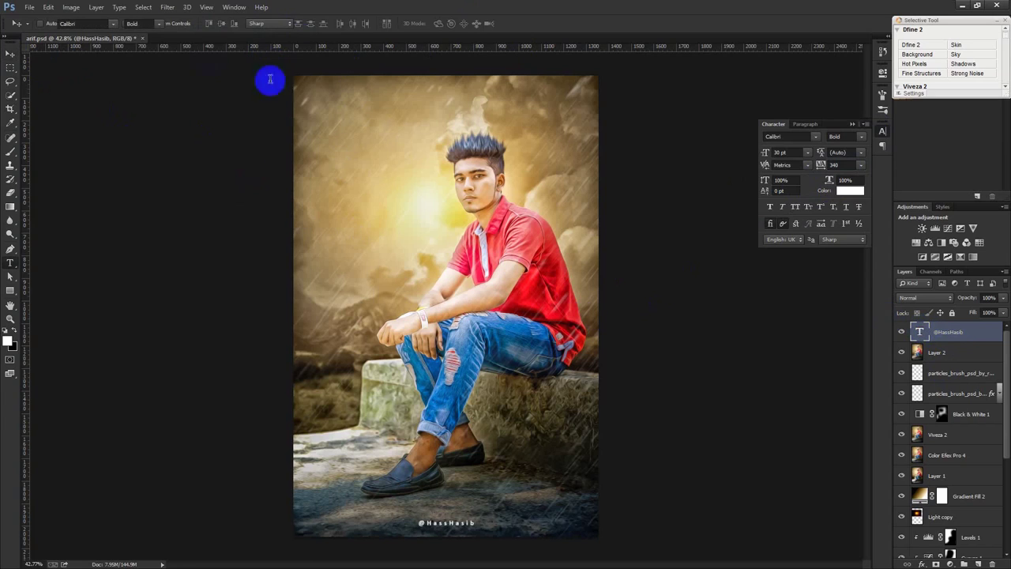
click(160, 25)
click(158, 38)
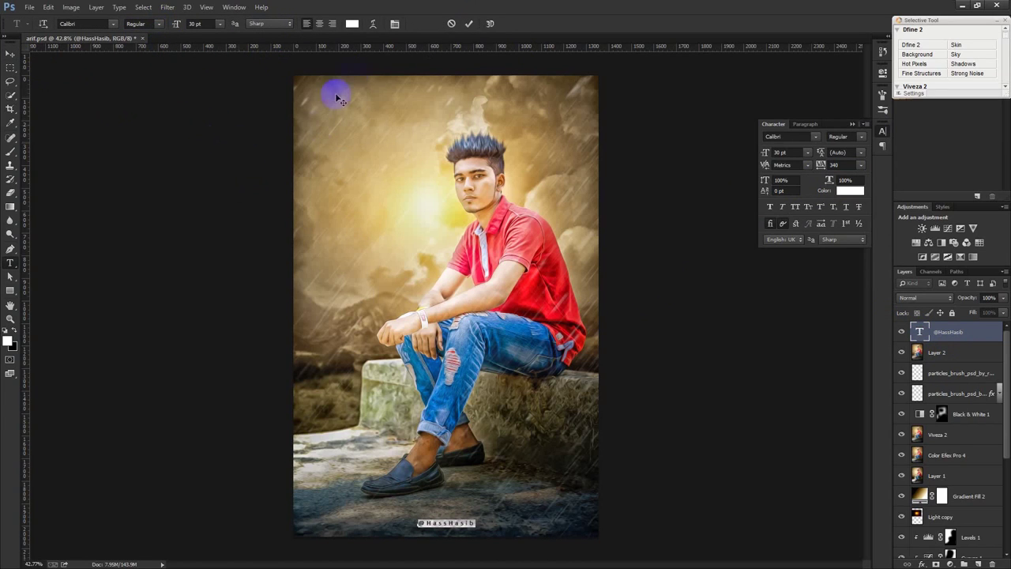
click(466, 28)
key(v)
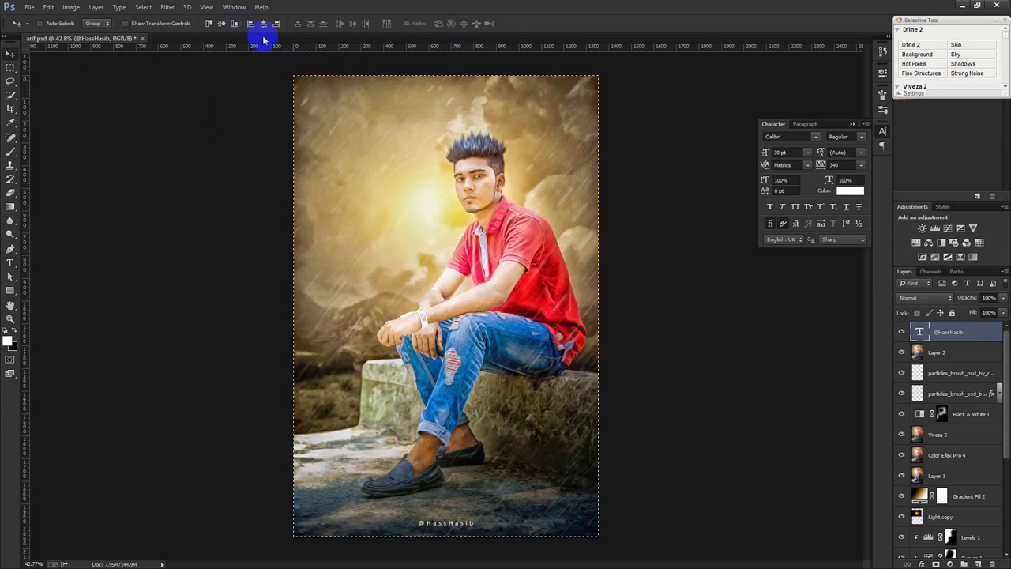
key(ctrl+a)
click(263, 24)
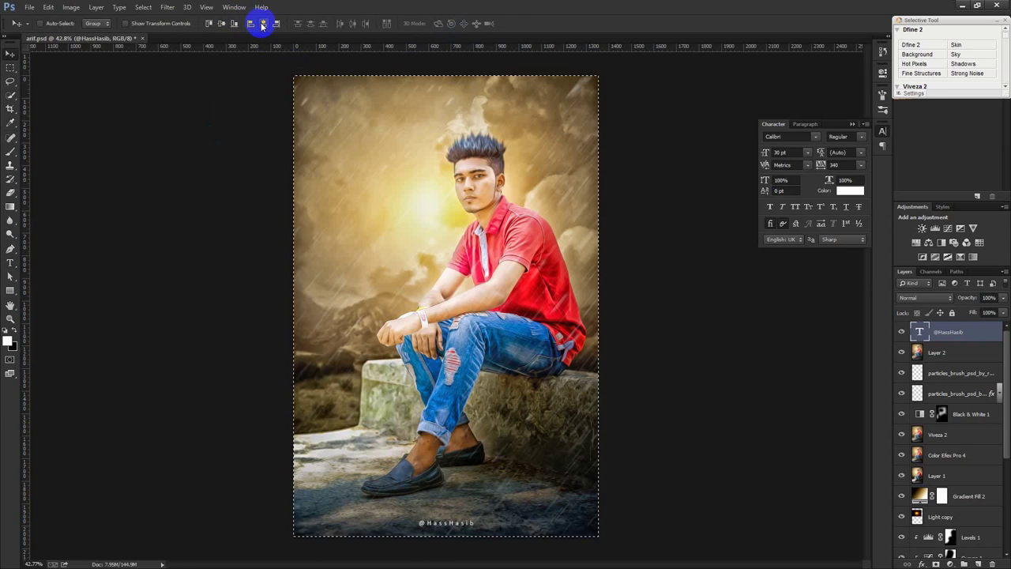
key(ctrl+s)
key(ctrl+d)
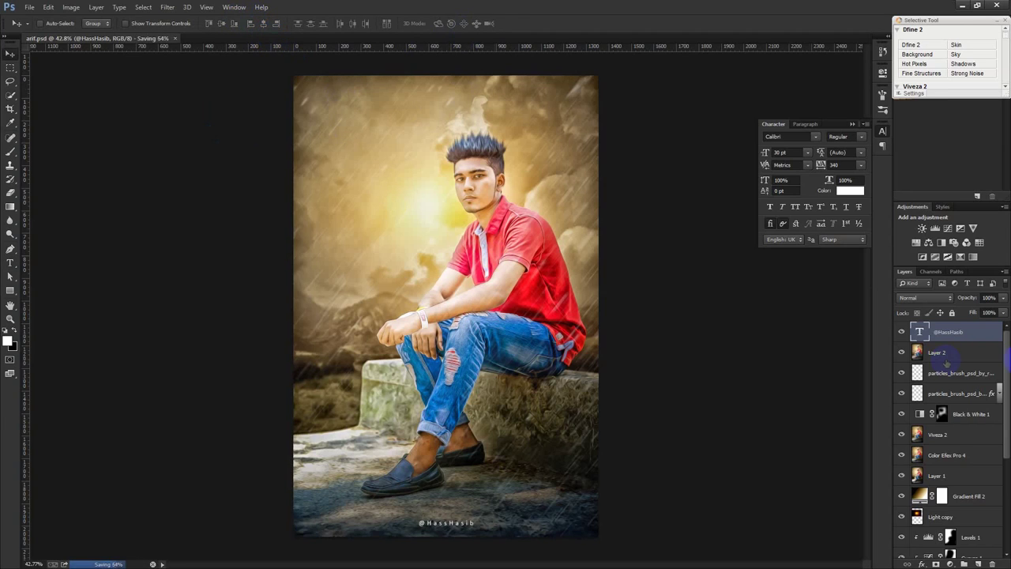
click(949, 300)
- Set the handle watermark to Overlay, move it left of the man's face, and duplicate it
click(926, 144)
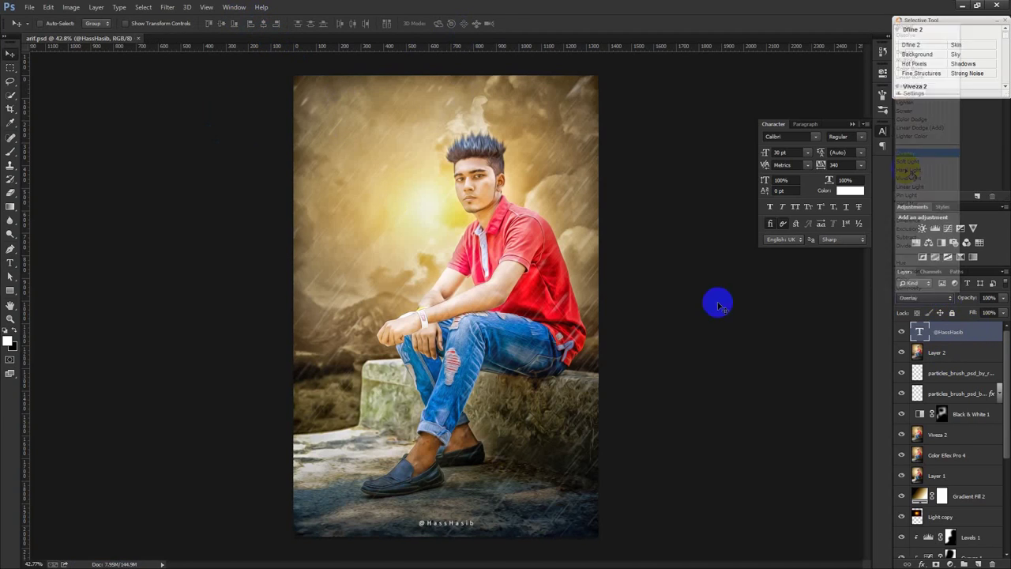
drag(532, 391, 441, 192)
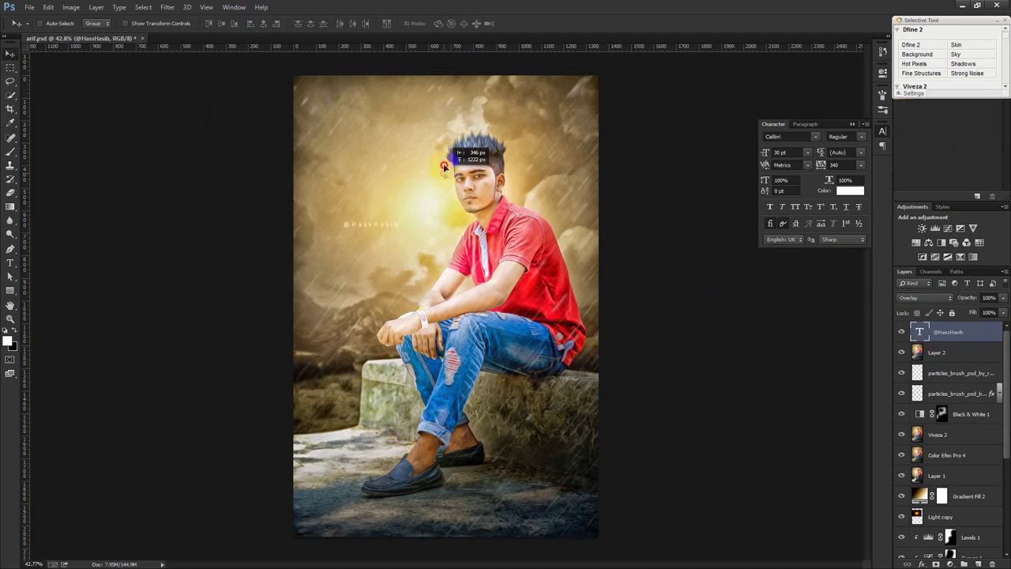
drag(448, 207, 457, 302)
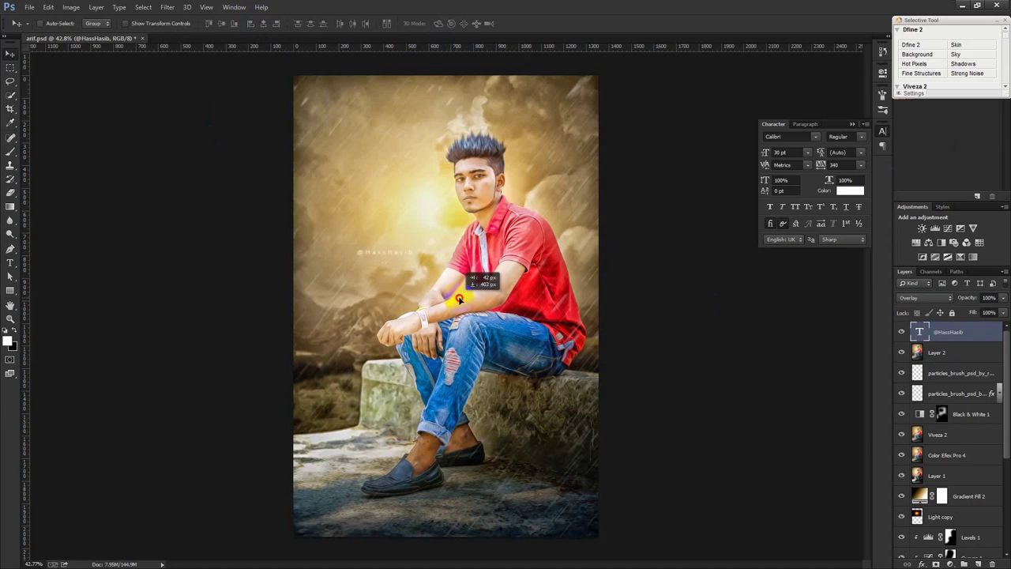
drag(456, 303, 456, 187)
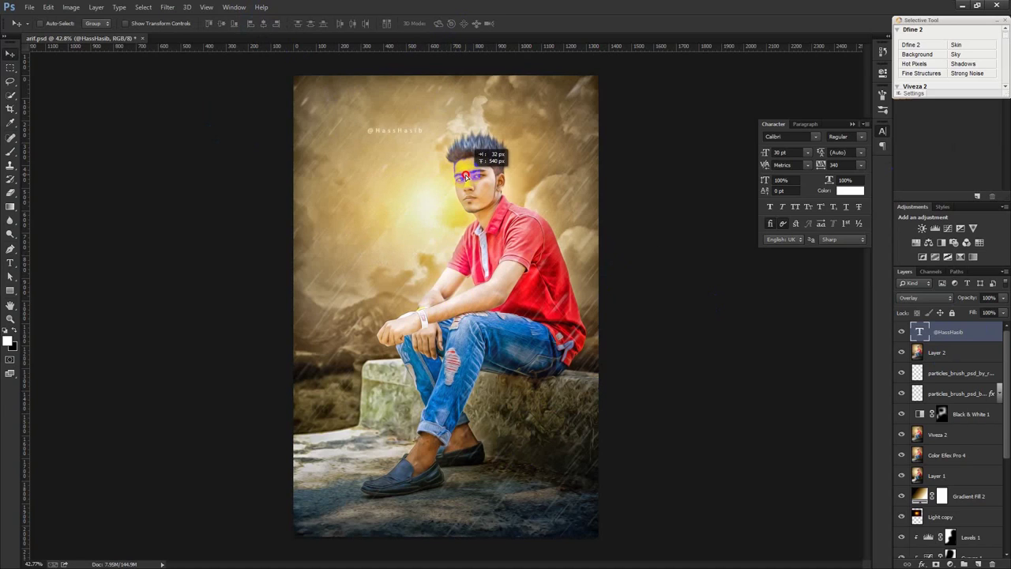
drag(465, 174, 453, 302)
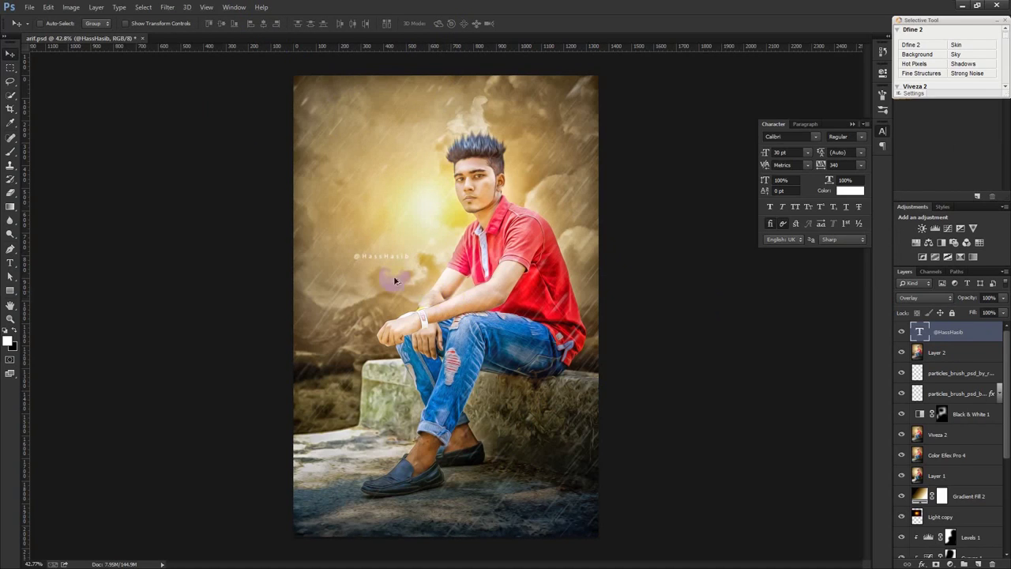
scroll(368, 266, up, 4)
drag(405, 274, 408, 243)
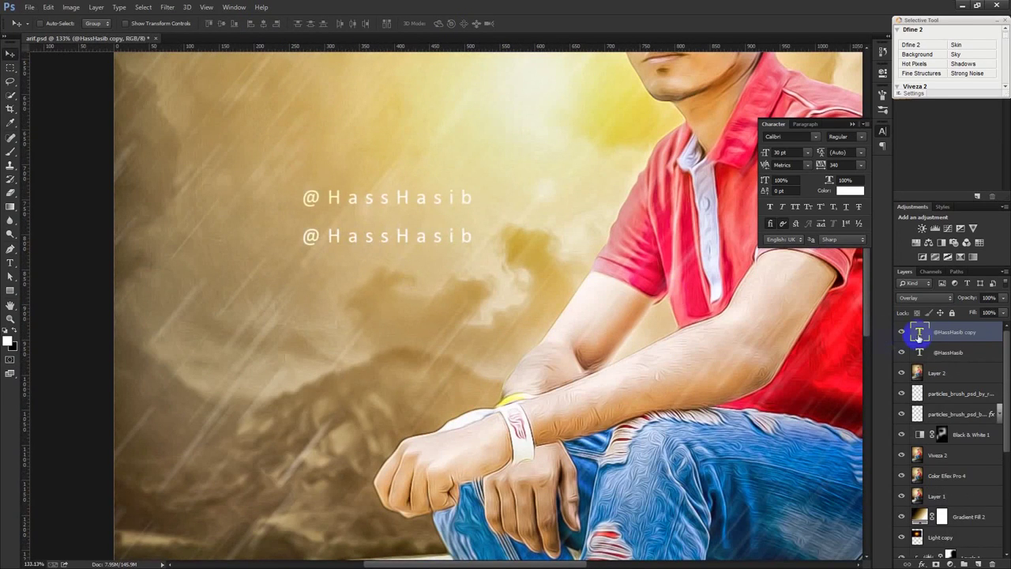
- Retype the duplicate text line as the 'EDIT BY' credit with the creator's name
double_click(915, 333)
text(EDIT Y HASS HASI)
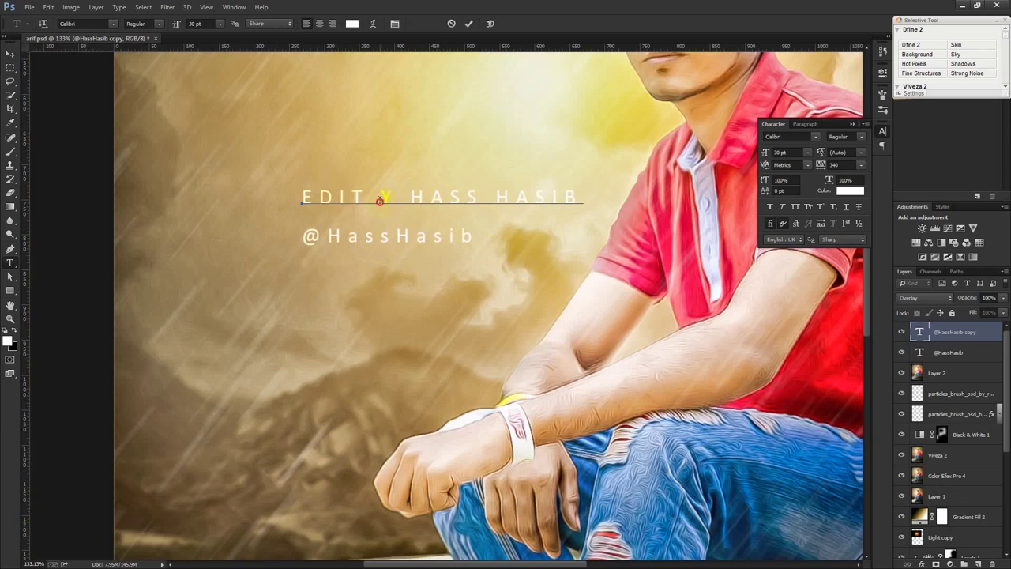
text(B)
key(ctrl+a)
key(ctrl+q)
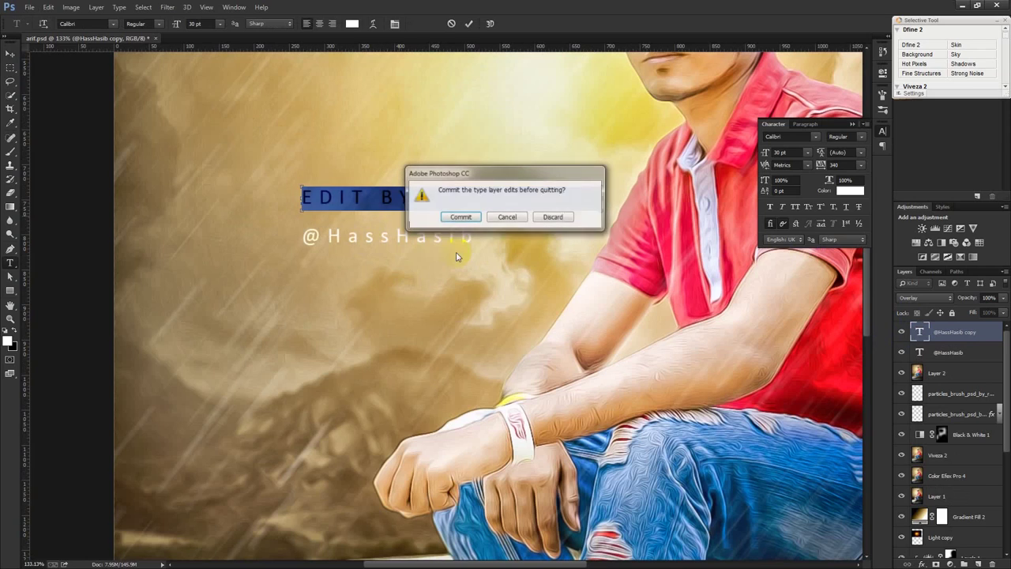
click(515, 219)
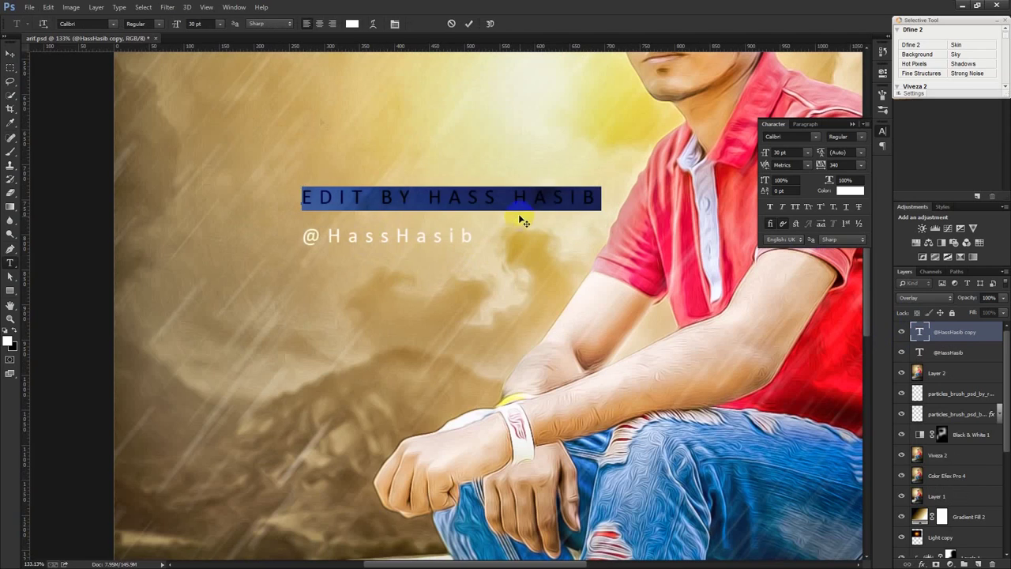
- Give the credit 0 tracking, 17 pt Bold type, and move it closer to the handle
click(843, 165)
text(0)
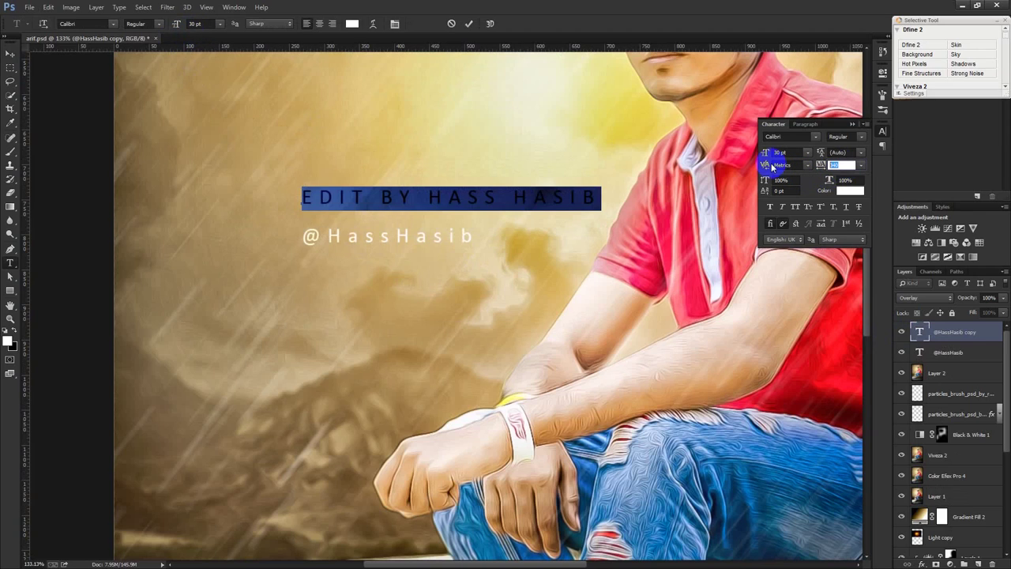
key(Return)
drag(501, 221, 506, 233)
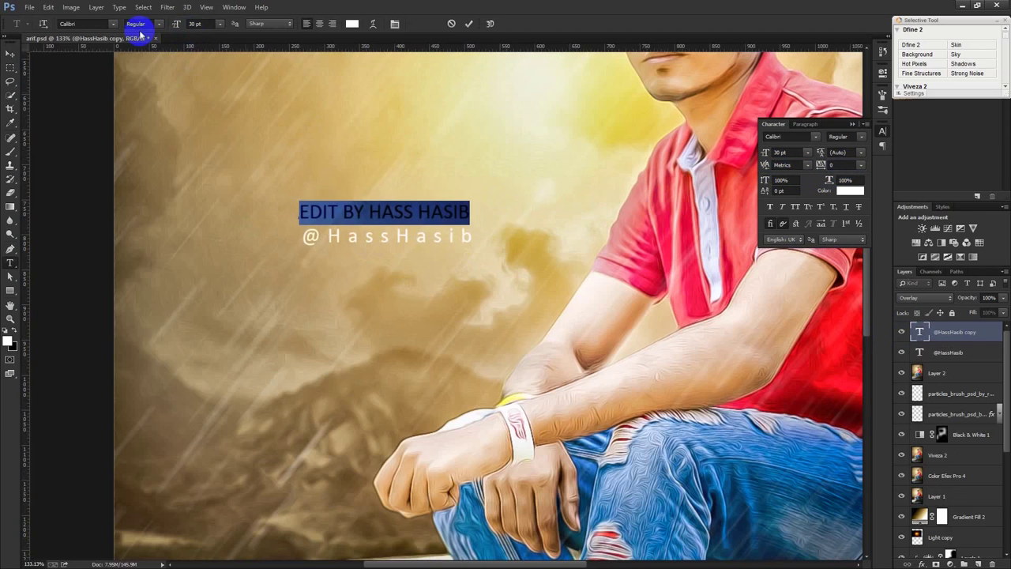
click(197, 24)
key(Up)
key(Up)
key(Up)
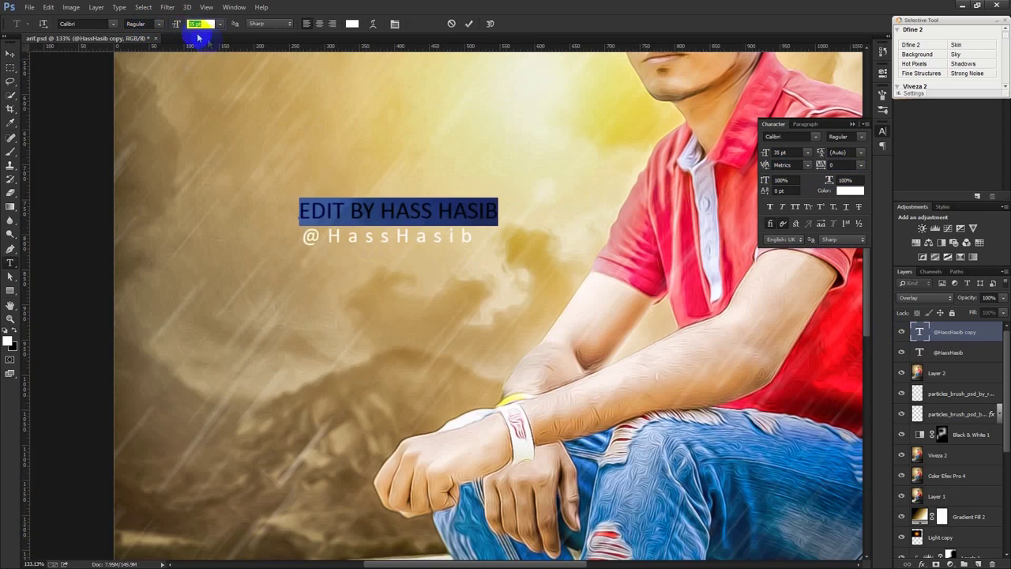
click(160, 25)
click(151, 54)
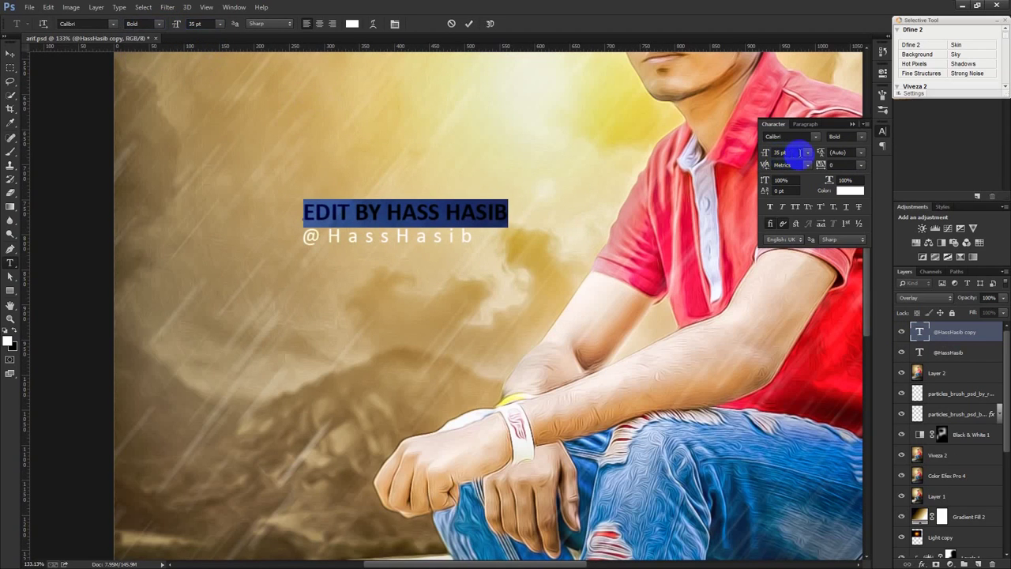
- Commit the credit edits and nudge it into place above the handle
scroll(798, 152, down, 3)
scroll(798, 152, down, 7)
scroll(798, 153, down, 5)
scroll(799, 152, down, 3)
click(468, 23)
key(v)
drag(475, 115, 476, 114)
key(ctrl+0)
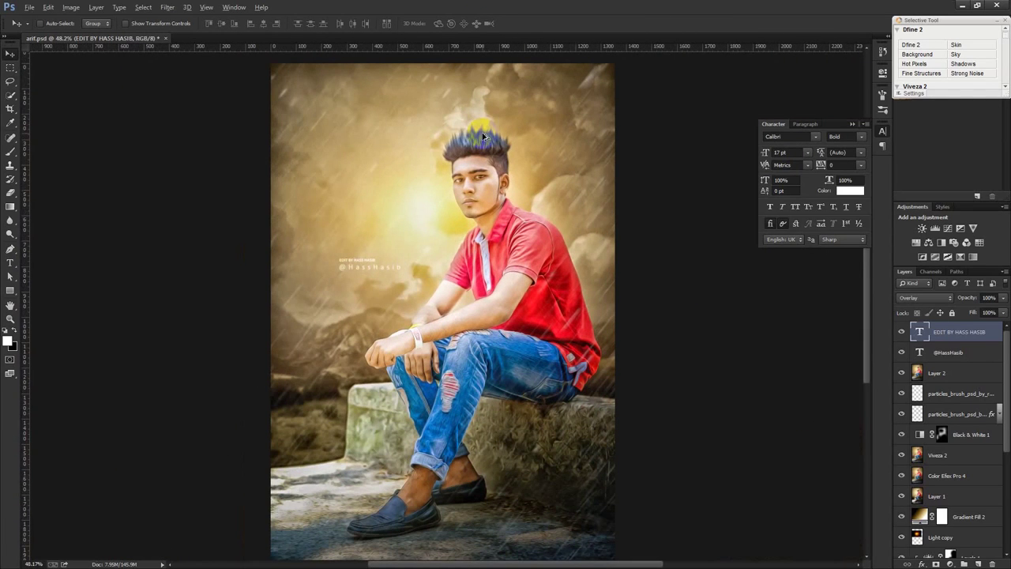
double_click(921, 332)
- Set the credit back to Regular, try moving both text lines together, then undo
click(147, 24)
click(469, 24)
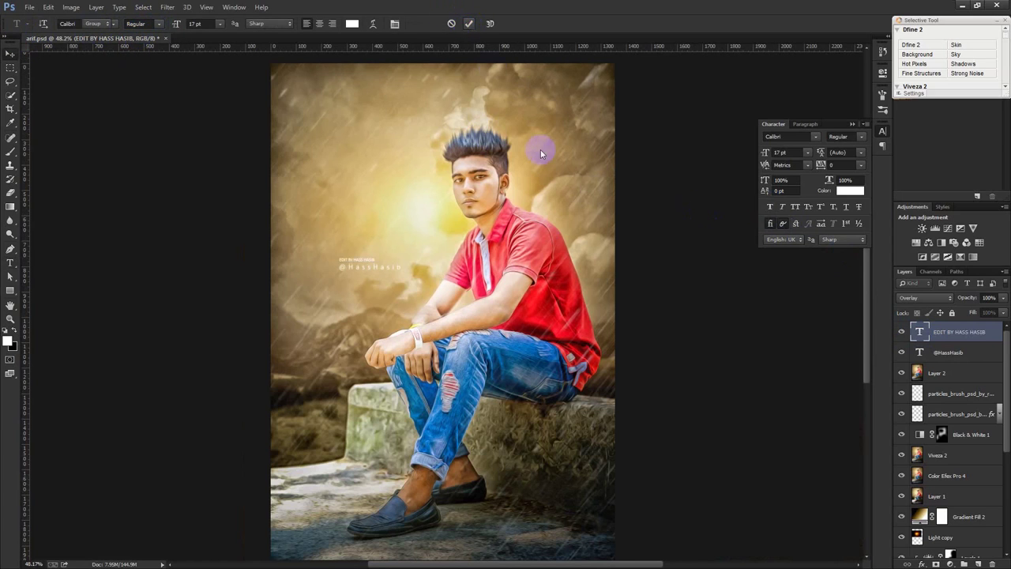
key(v)
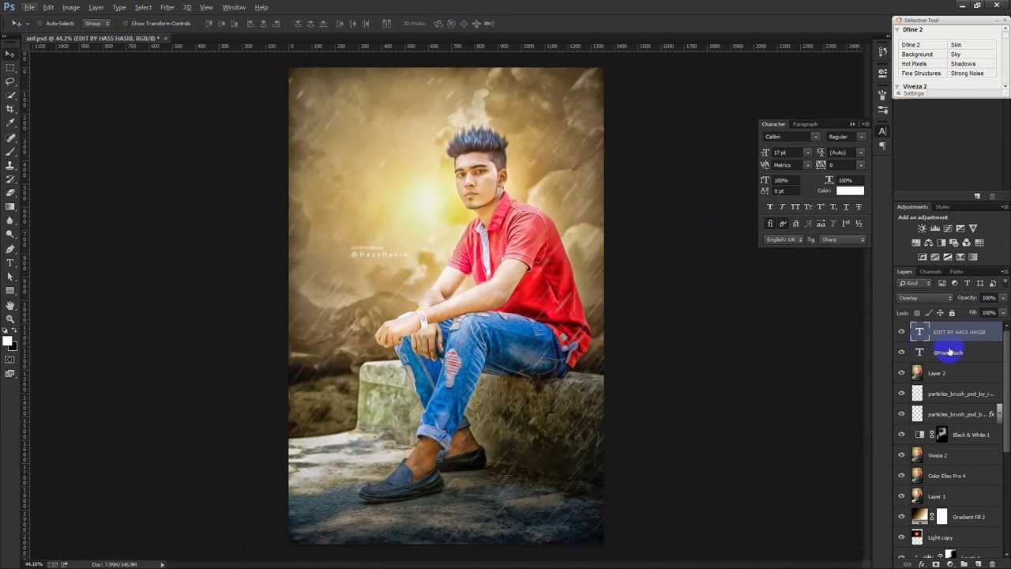
ctrl+click(948, 353)
drag(522, 340, 533, 262)
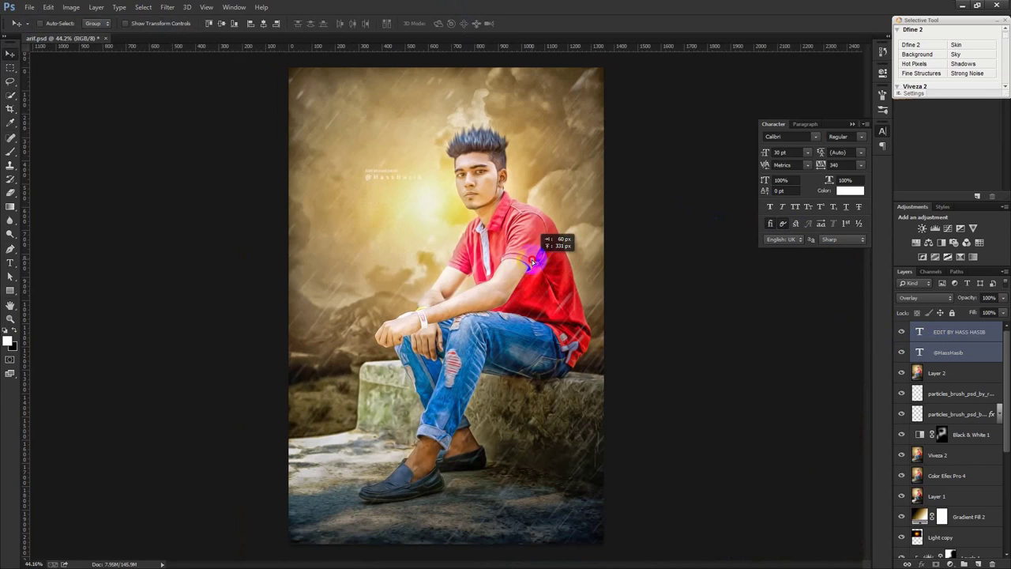
mouse_move(534, 263)
mouse_down()
mouse_move(407, 469)
mouse_move(457, 214)
mouse_up()
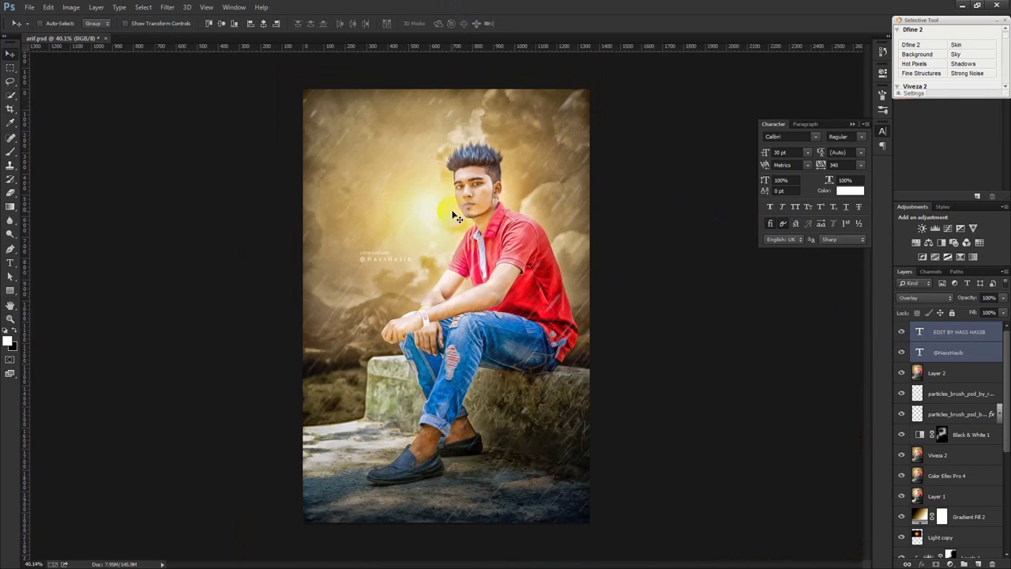
key(ctrl+alt+z)
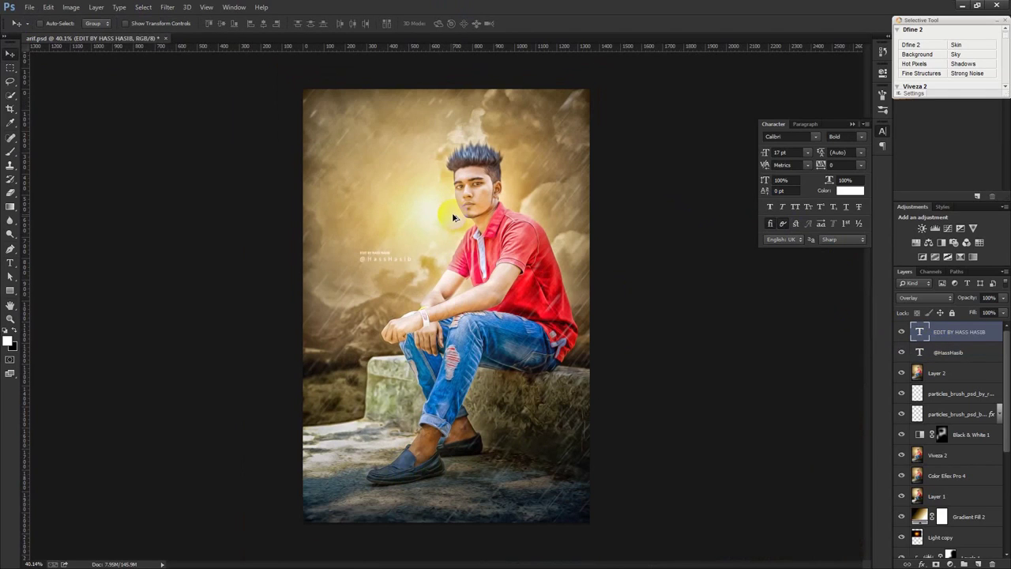
- Delete the 'EDIT BY' credit layer and place the handle watermark beside the man's head
key(Delete)
drag(439, 293, 440, 226)
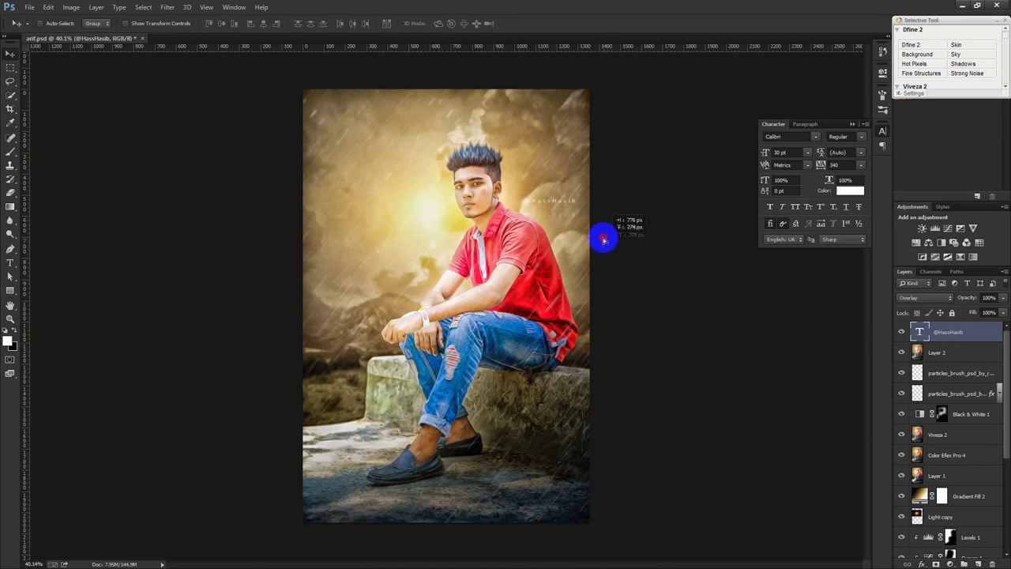
drag(440, 226, 456, 205)
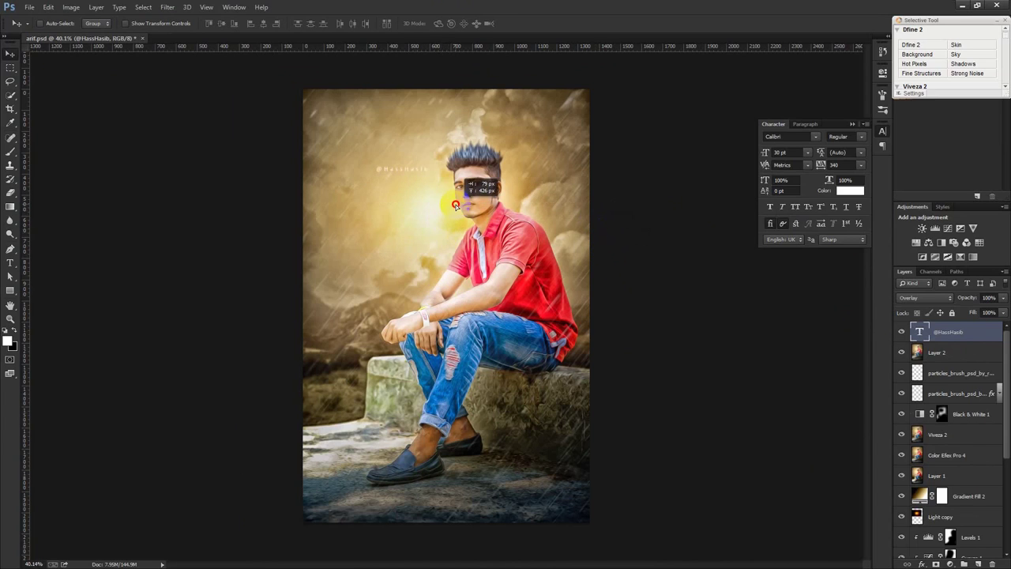
mouse_move(456, 205)
mouse_down()
mouse_move(443, 330)
mouse_move(457, 178)
mouse_move(517, 142)
mouse_up()
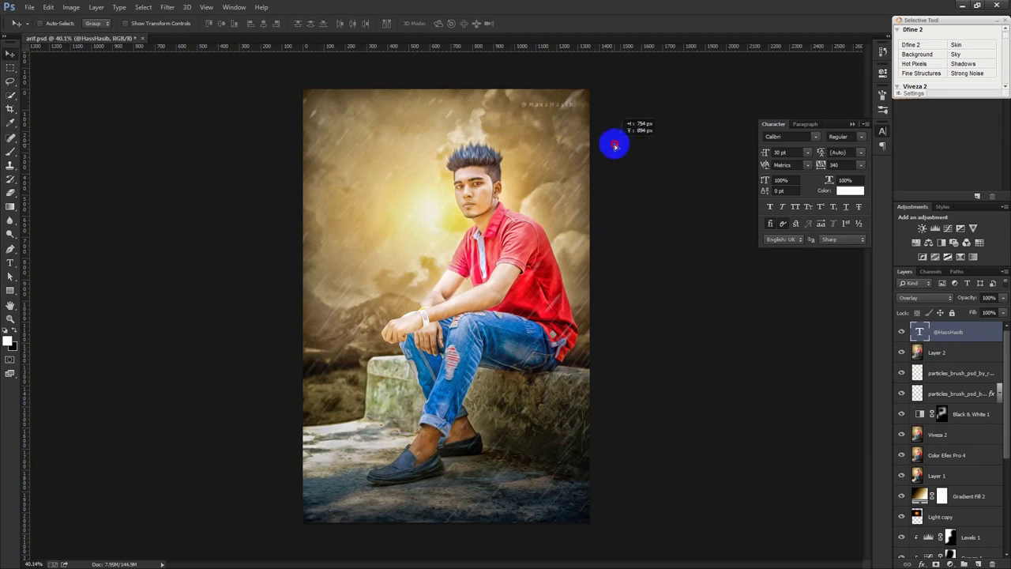
drag(518, 142, 600, 142)
drag(452, 139, 471, 213)
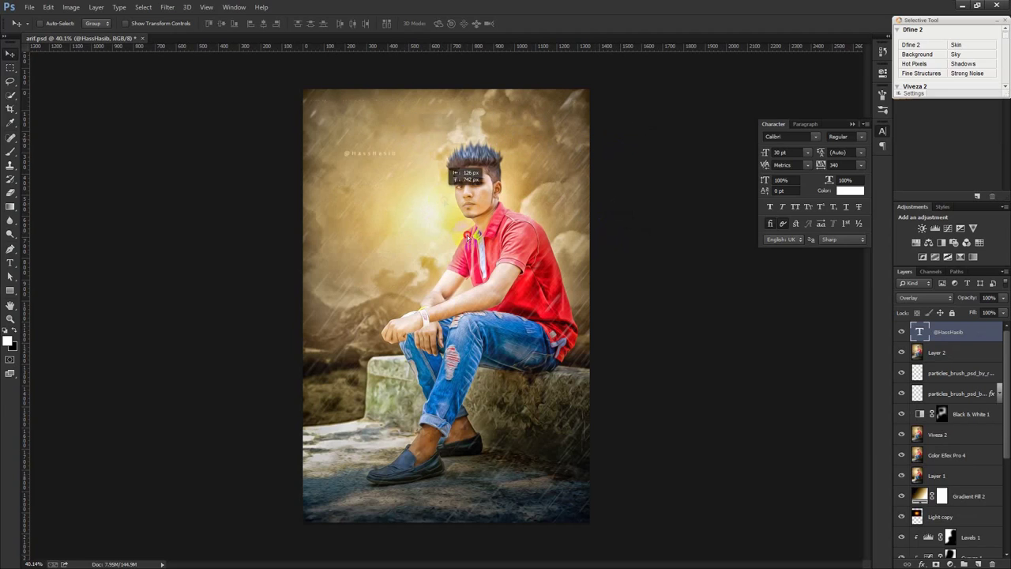
mouse_move(472, 214)
mouse_down()
mouse_move(626, 236)
mouse_move(488, 215)
mouse_up()
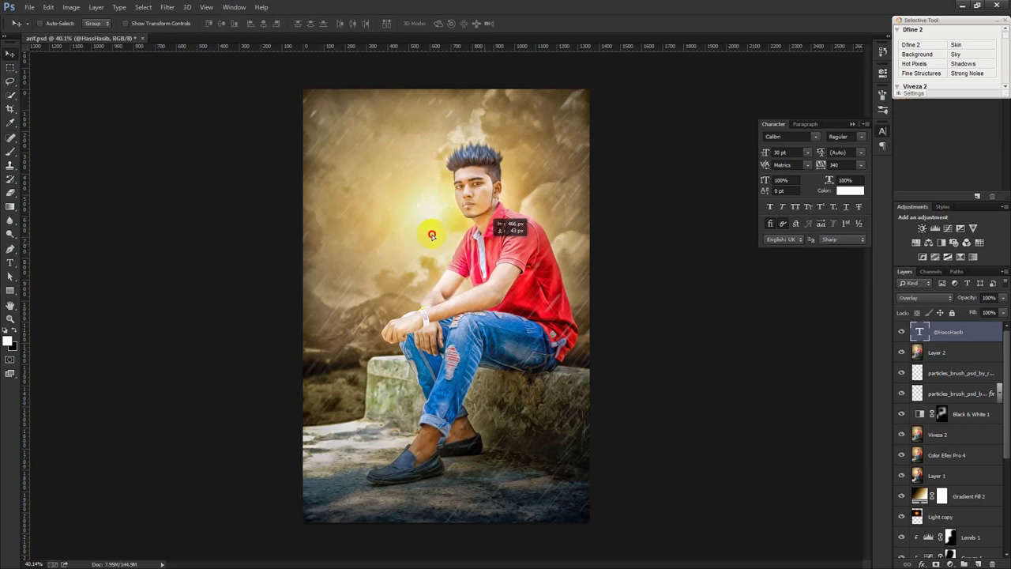